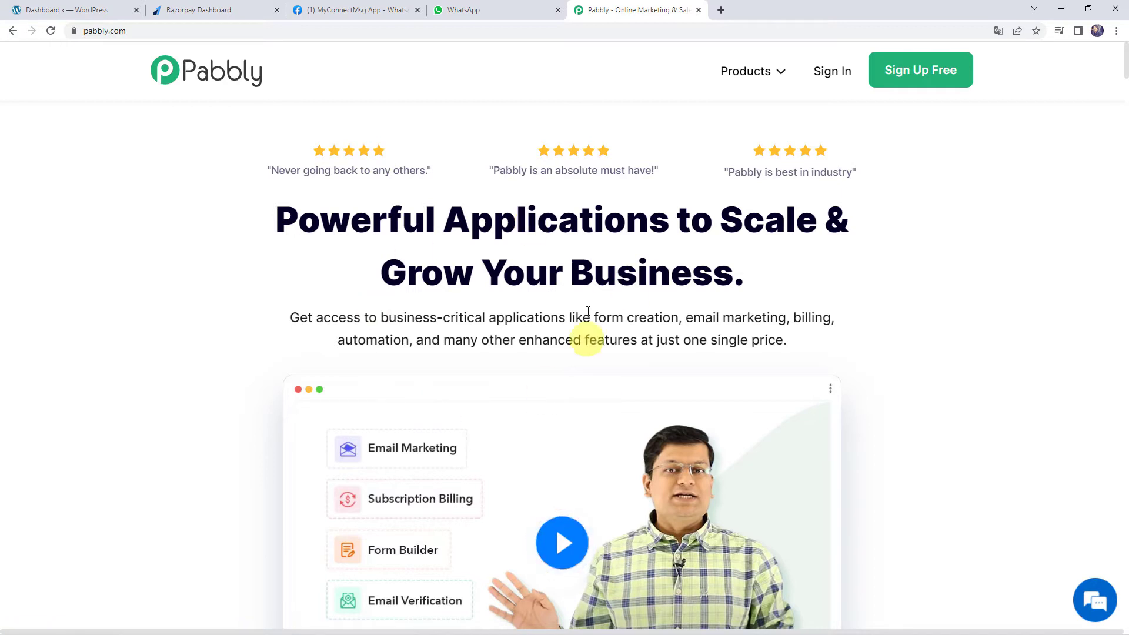
Go to Products > Pabbly Connect, sign in, and reach the All Apps dashboard
click(742, 81)
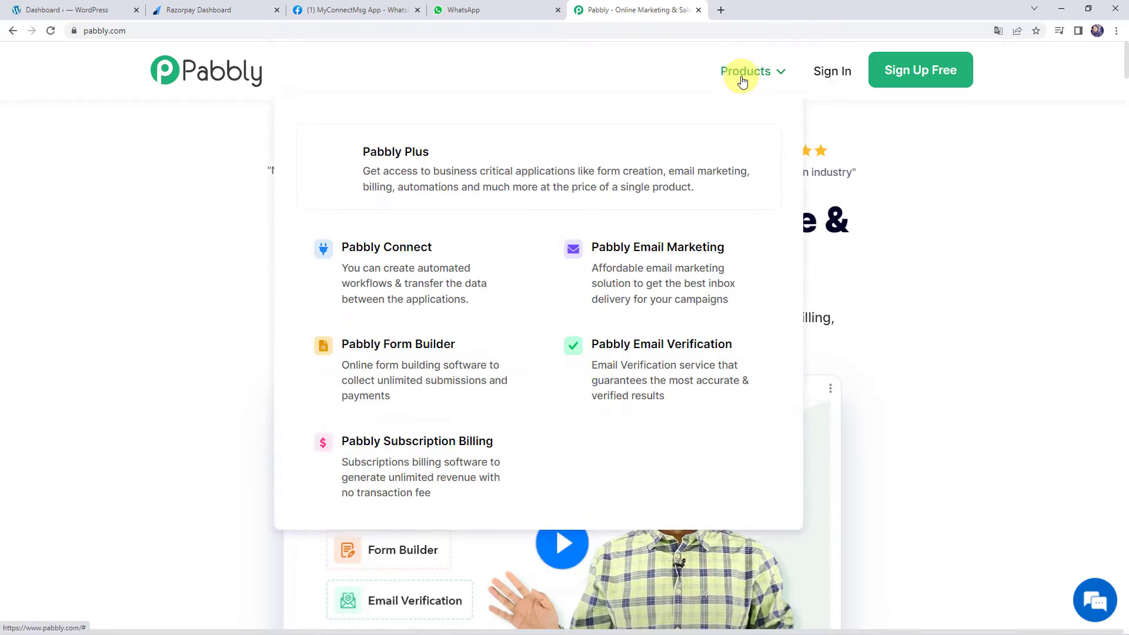
click(435, 283)
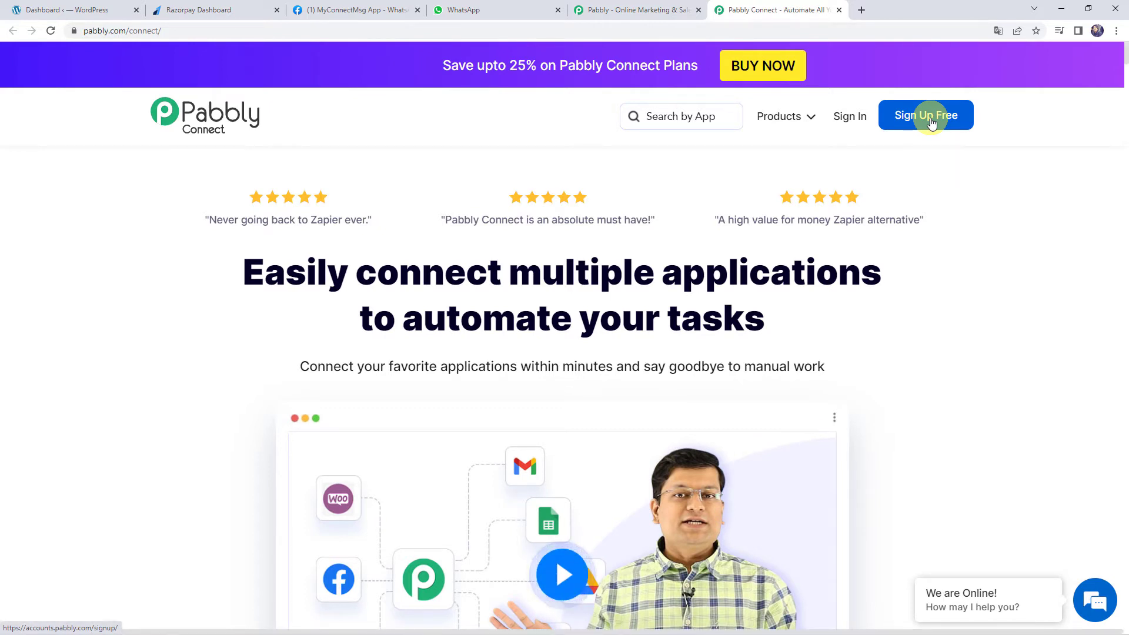
click(856, 119)
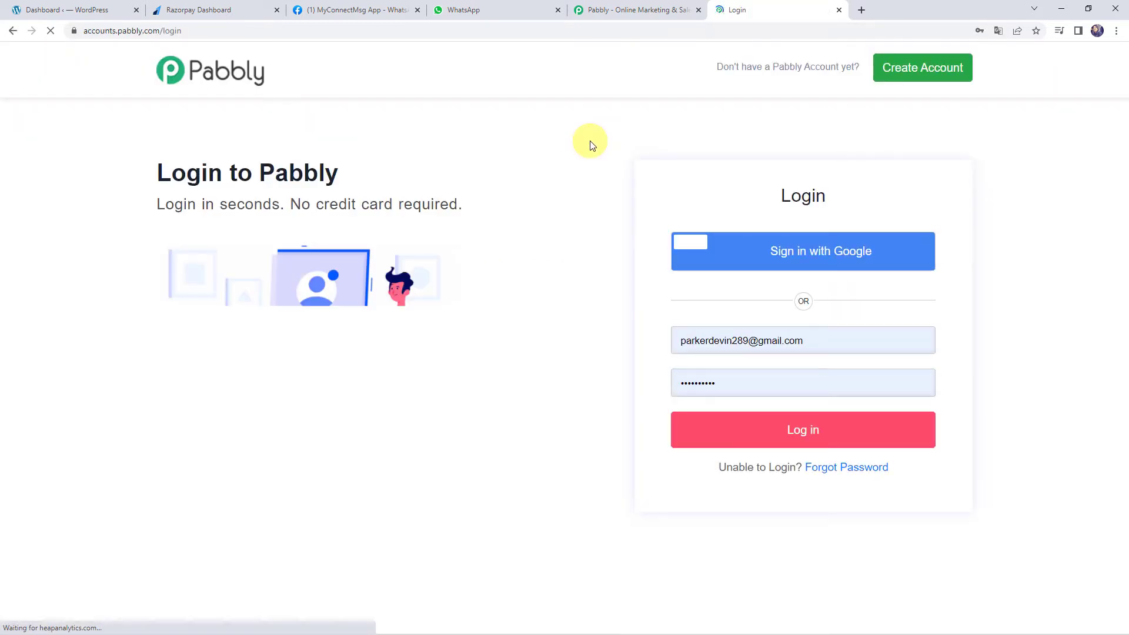
click(804, 433)
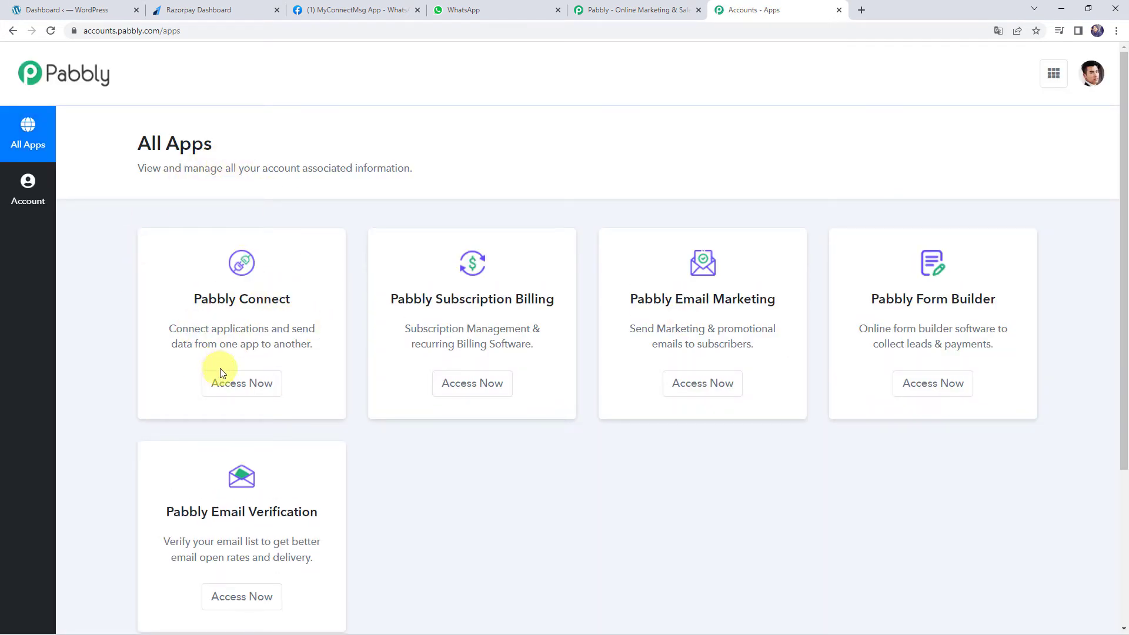
Open Pabbly Connect and create the workflow 'Send Payment Link to Customer on WhatsApp'
click(224, 383)
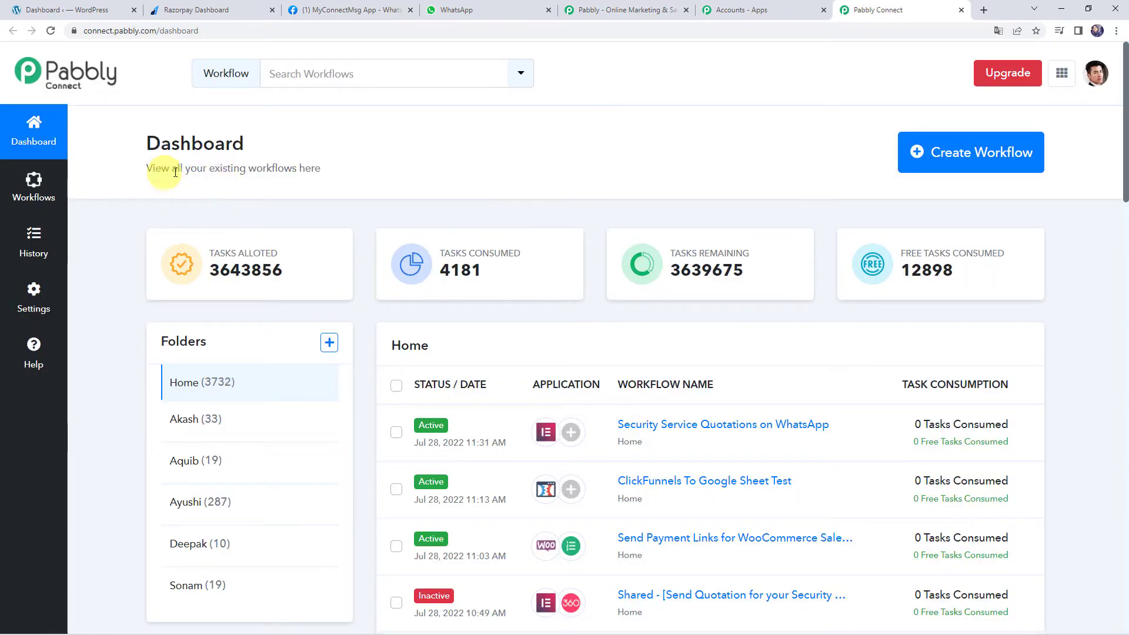
scroll(609, 475, down, 5)
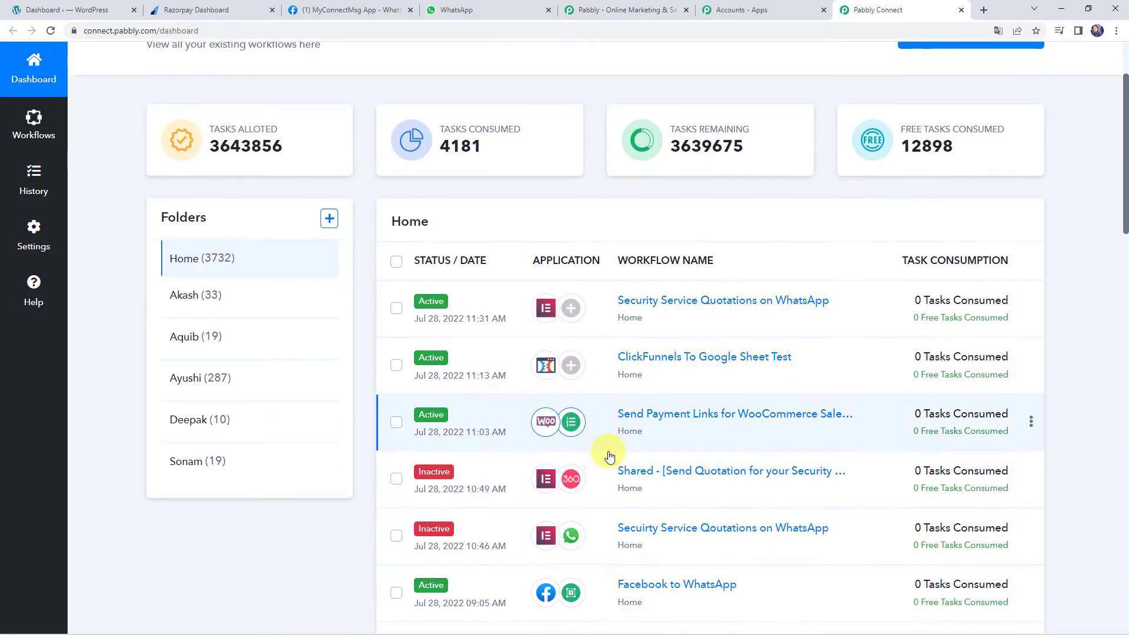
scroll(641, 456, up, 3)
scroll(608, 456, up, 3)
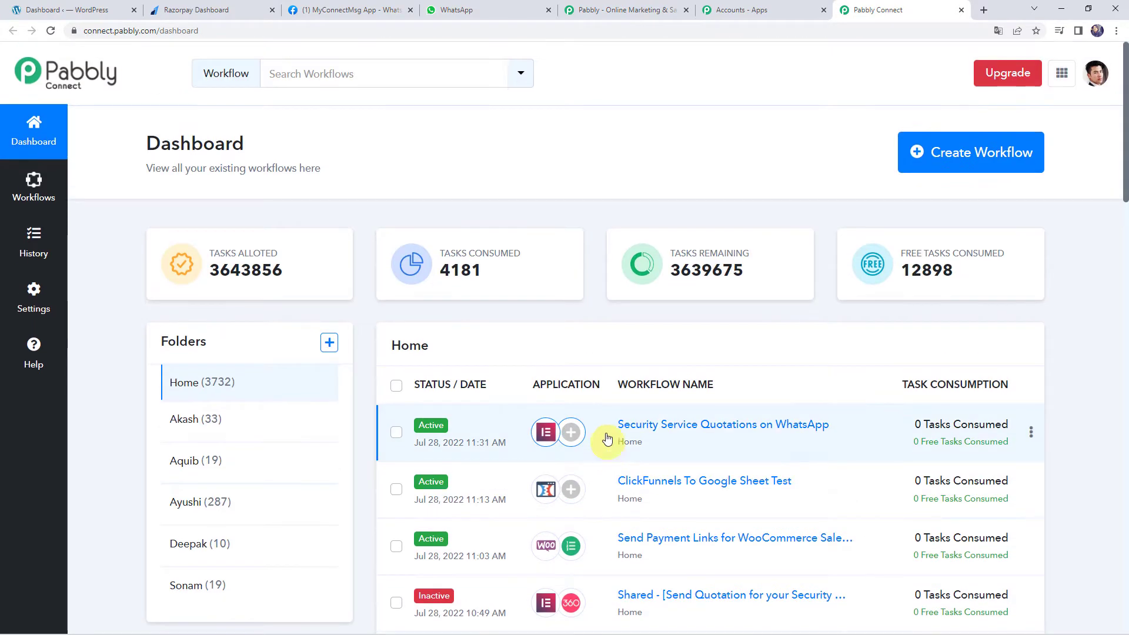
click(958, 154)
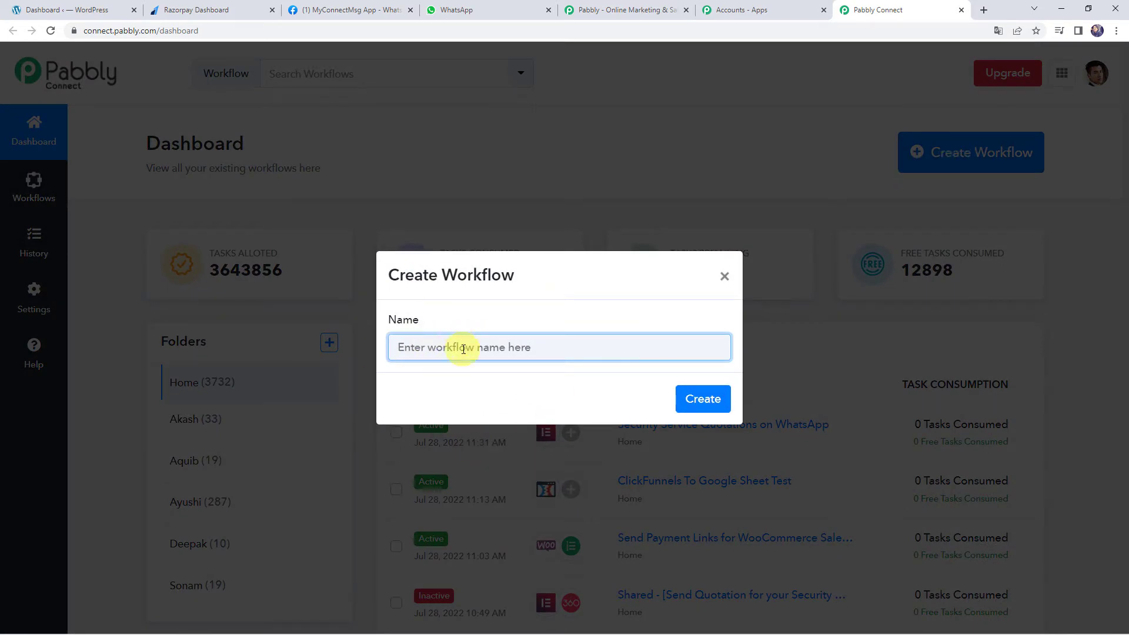
text(Send Payment Link to Customer on WhatsApp)
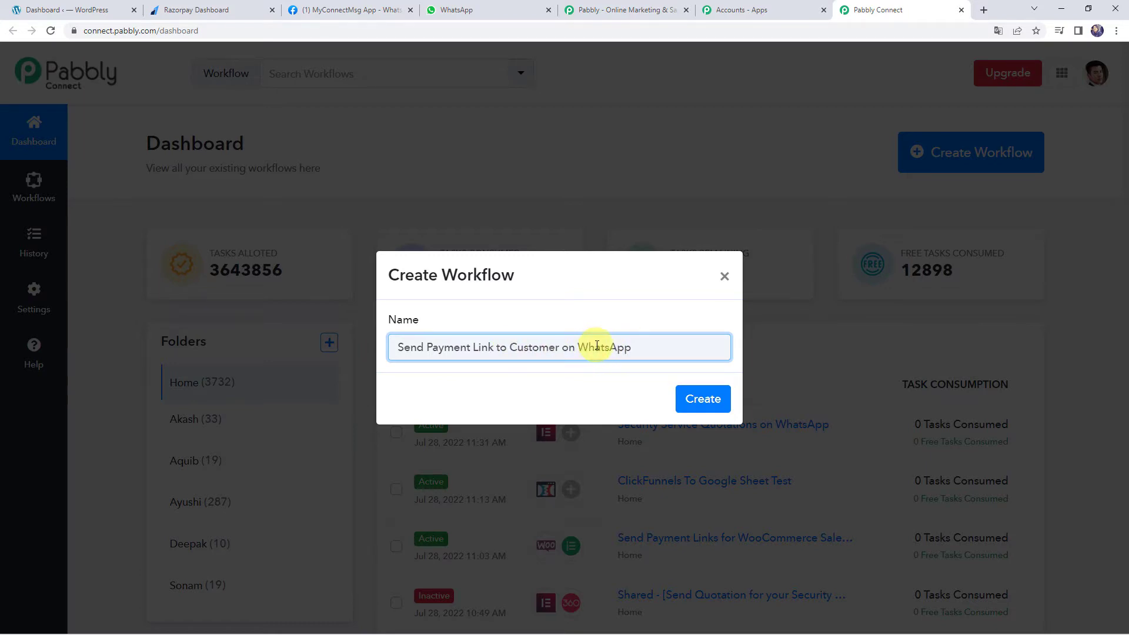
click(709, 399)
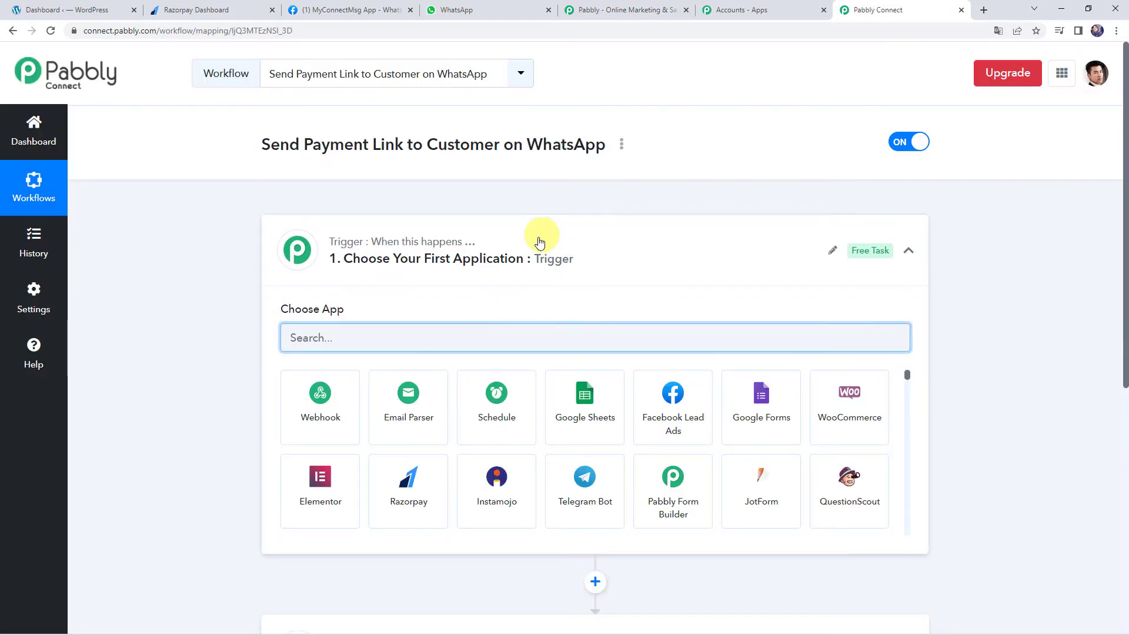
Set the trigger app to WooCommerce with the New Order Created event
click(537, 245)
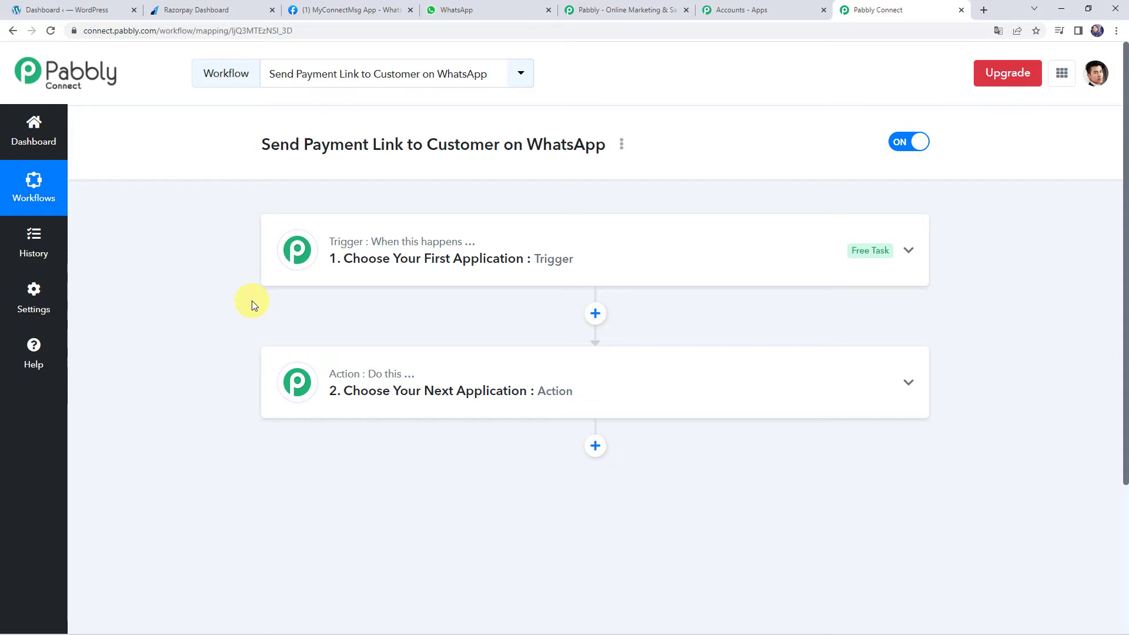
click(524, 257)
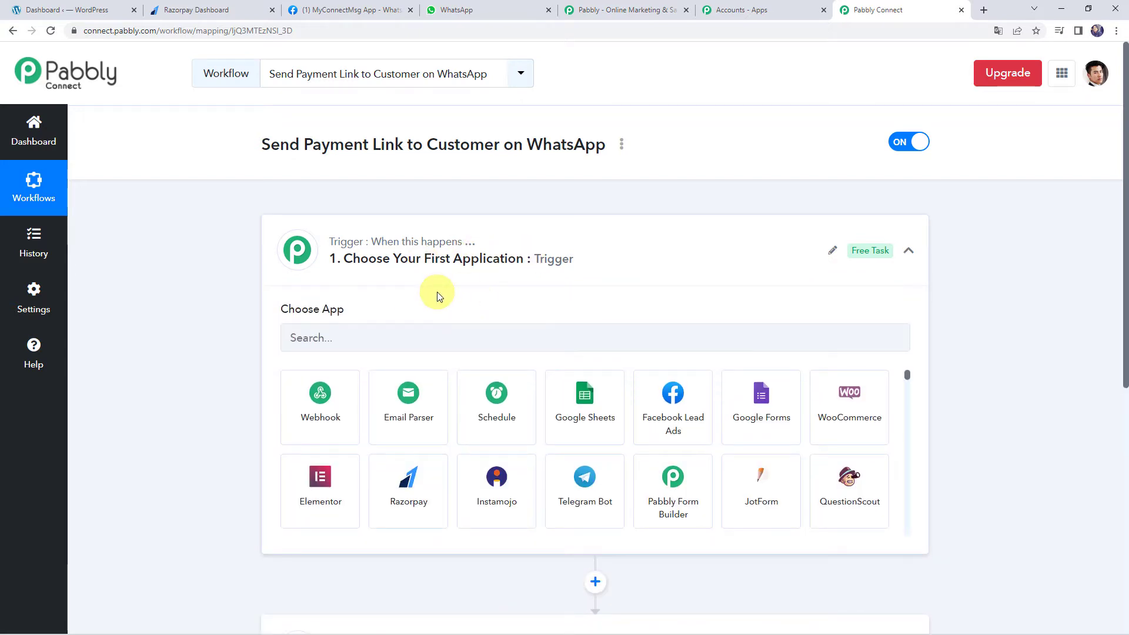
click(390, 332)
text(WooC)
click(318, 405)
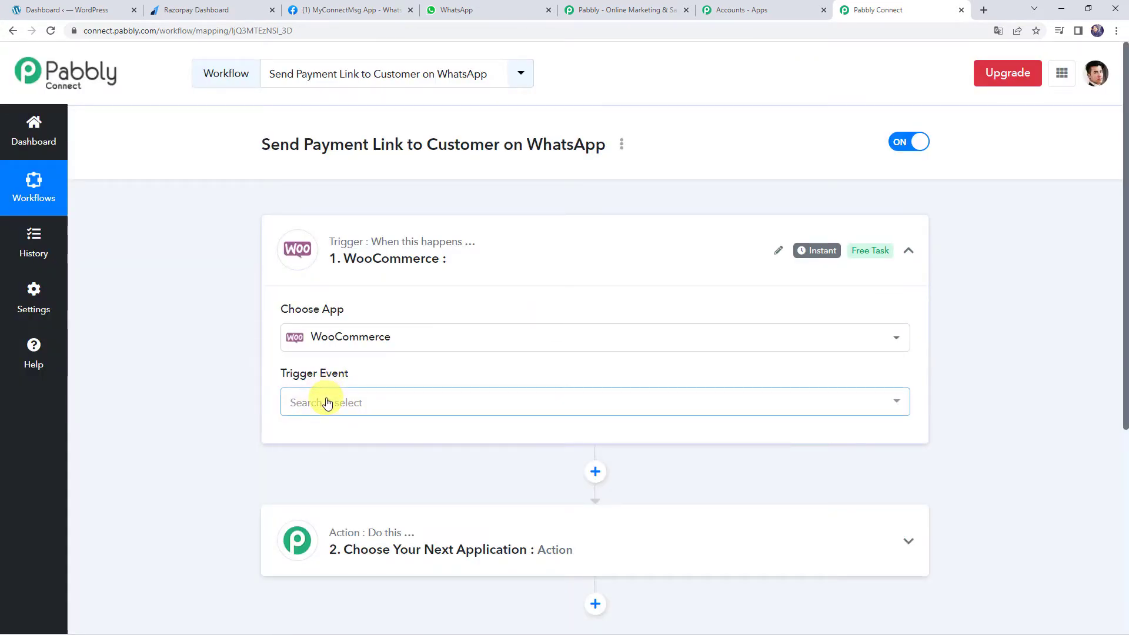
click(327, 403)
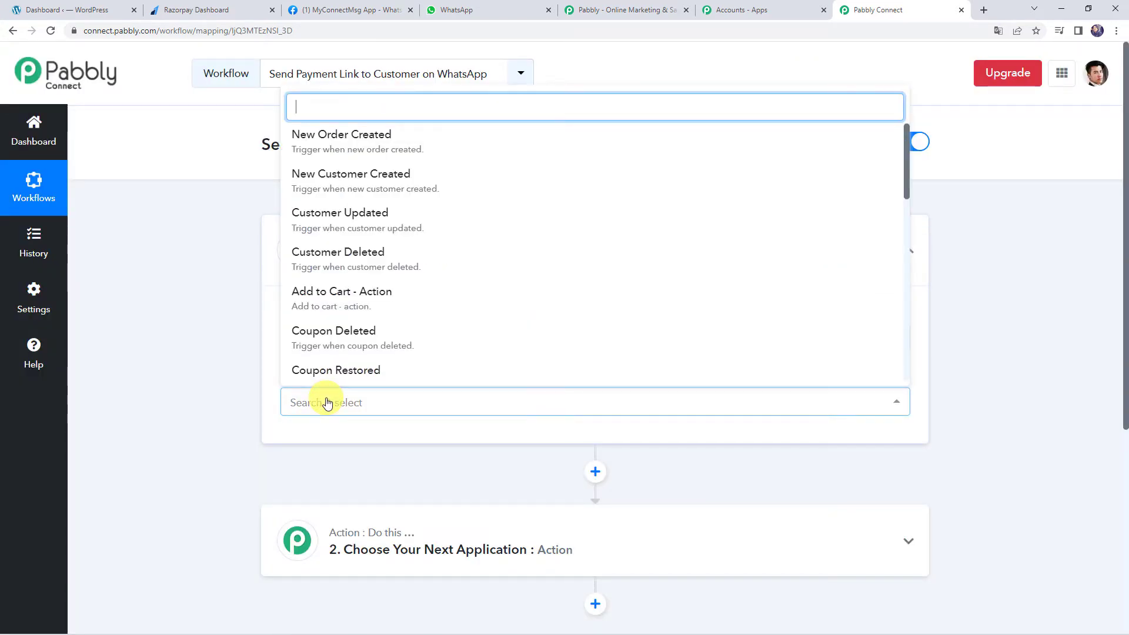
click(365, 144)
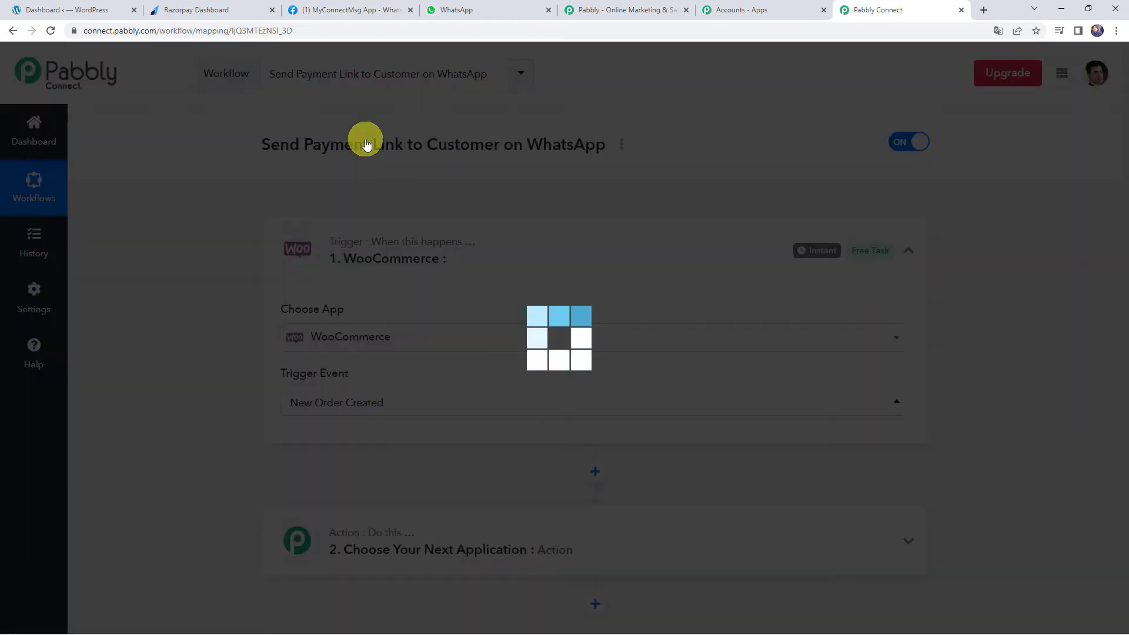
Copy the trigger's webhook URL and switch to the WordPress dashboard
scroll(300, 237, down, 1)
scroll(300, 237, down, 4)
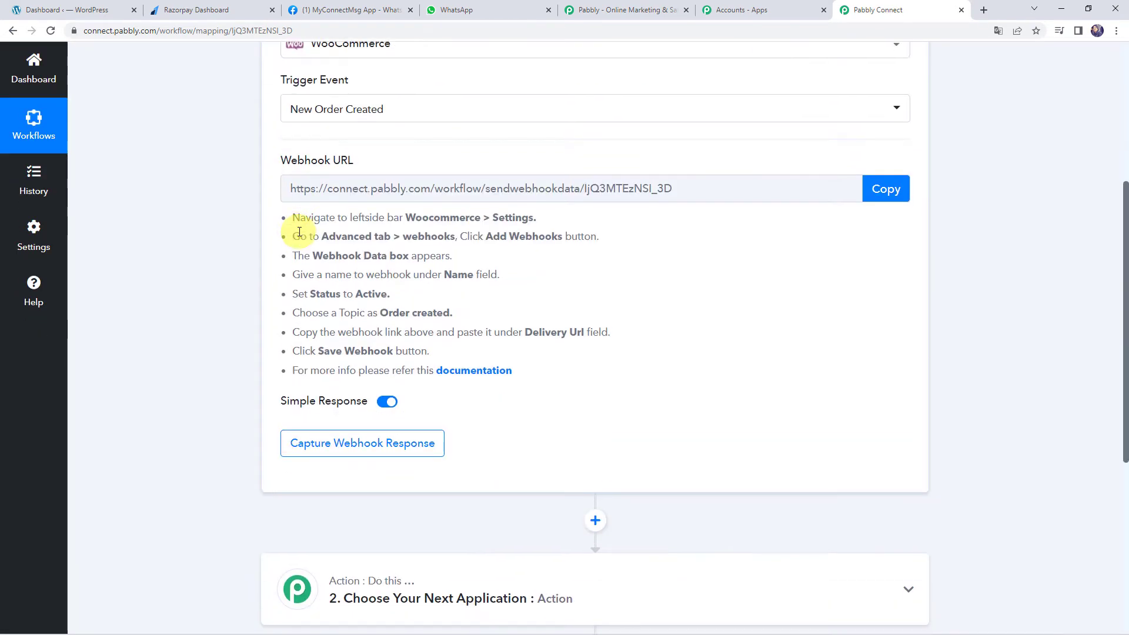
scroll(370, 227, up, 1)
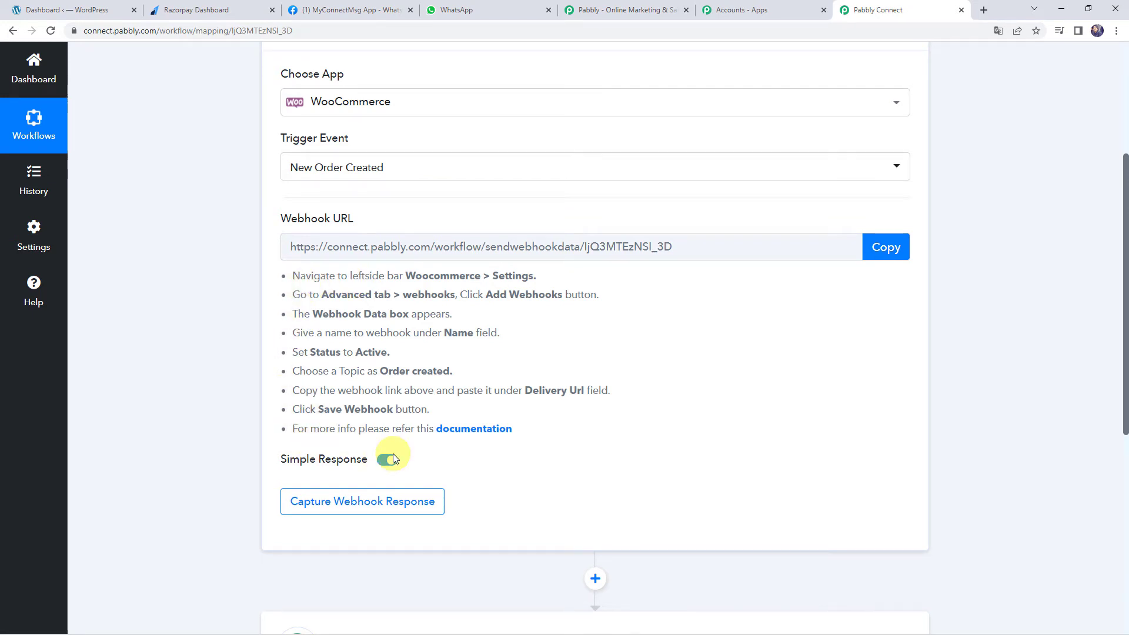
click(878, 250)
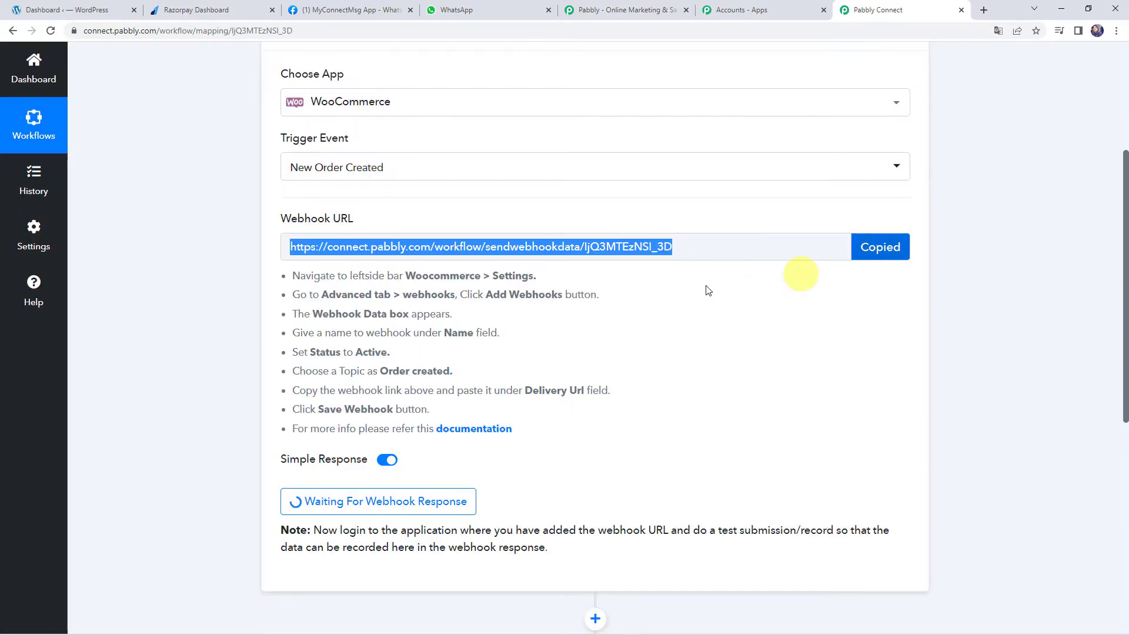
click(63, 11)
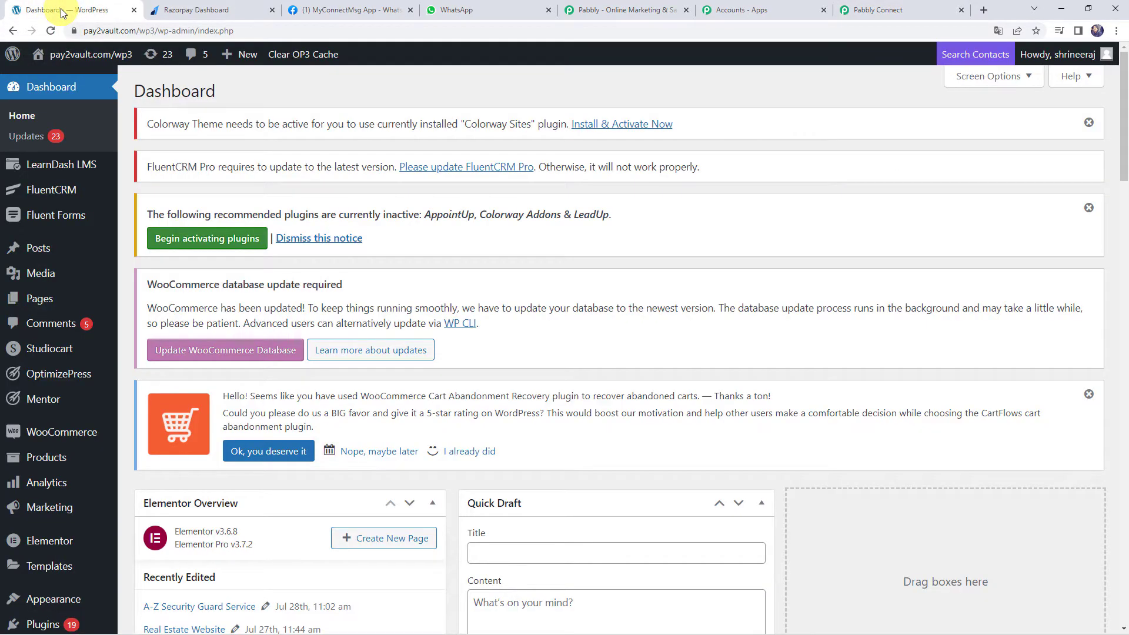
Go to WooCommerce Settings > Advanced > Webhooks and start a new webhook
mouse_move(65, 441)
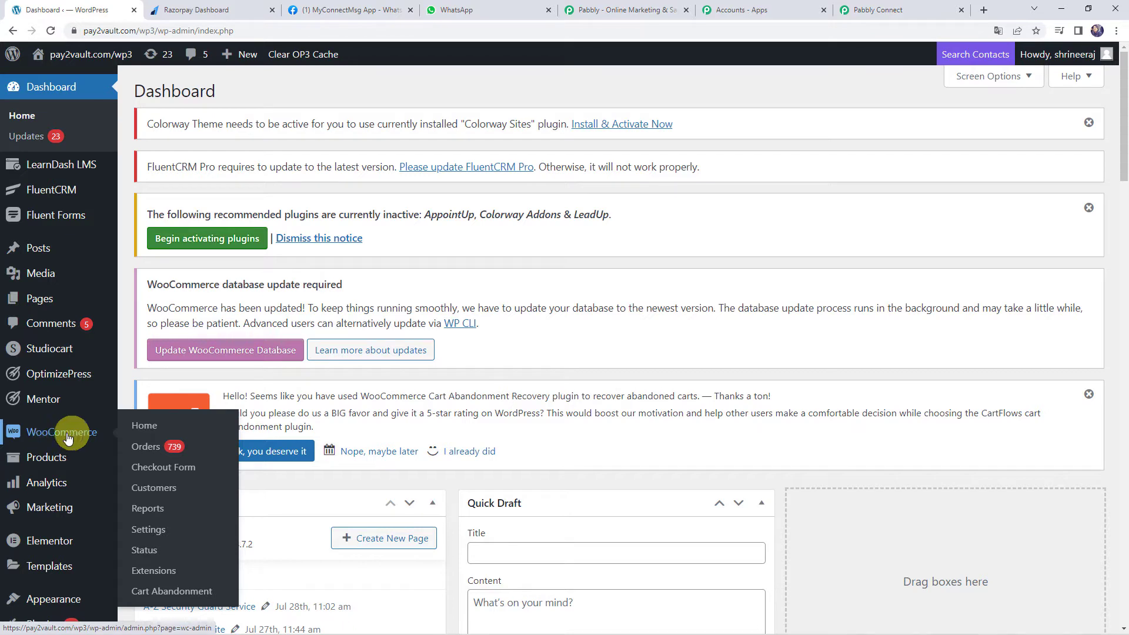
click(155, 533)
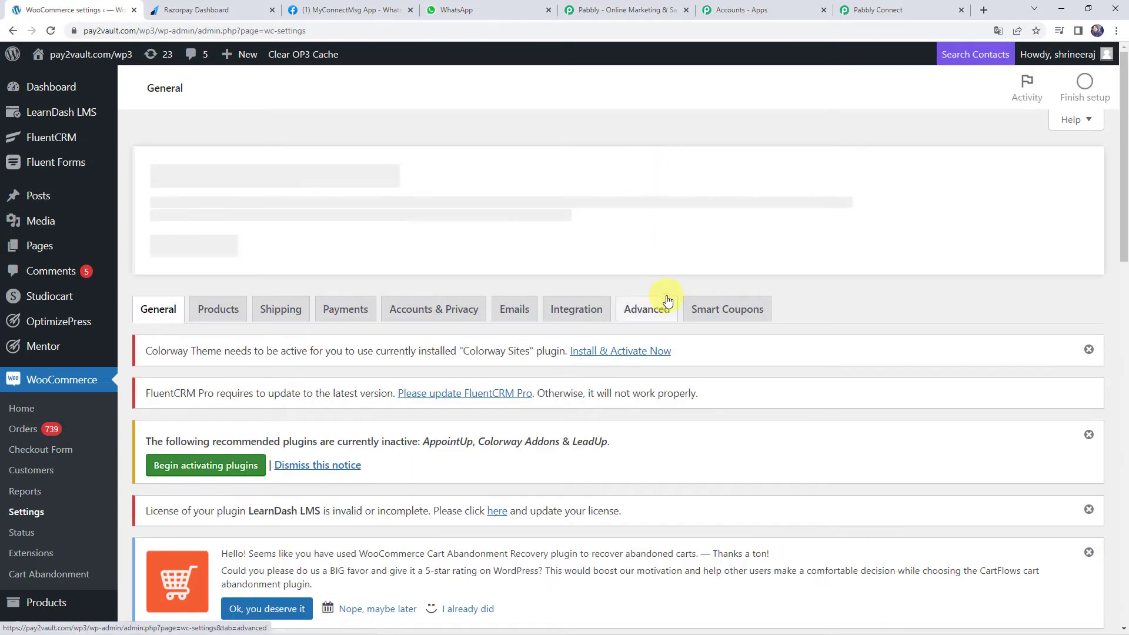
click(652, 313)
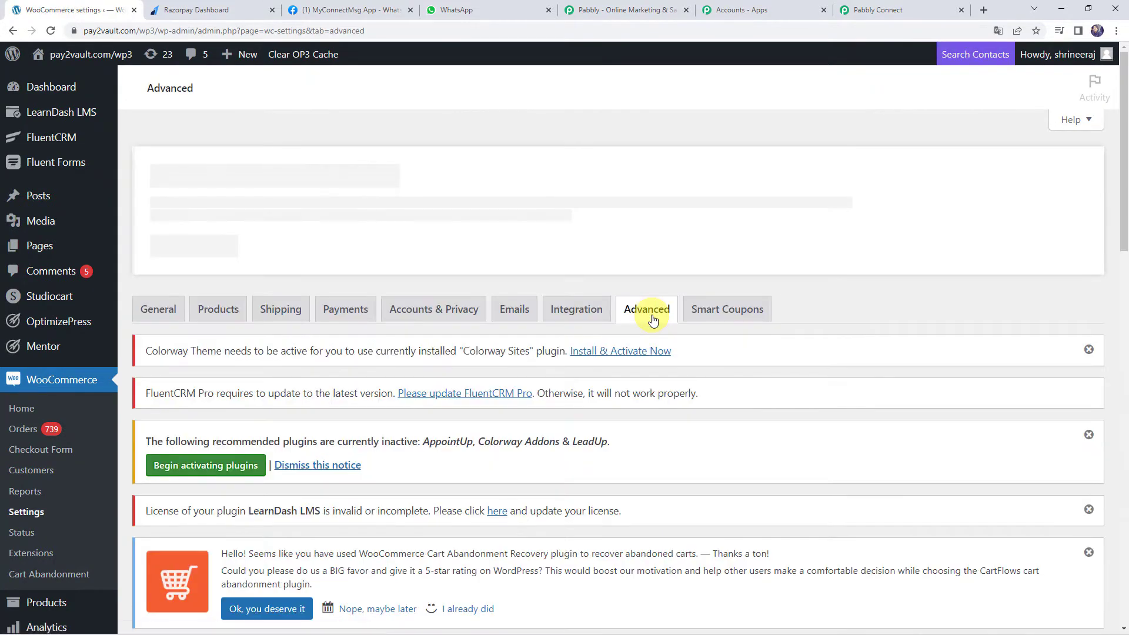
scroll(329, 329, down, 5)
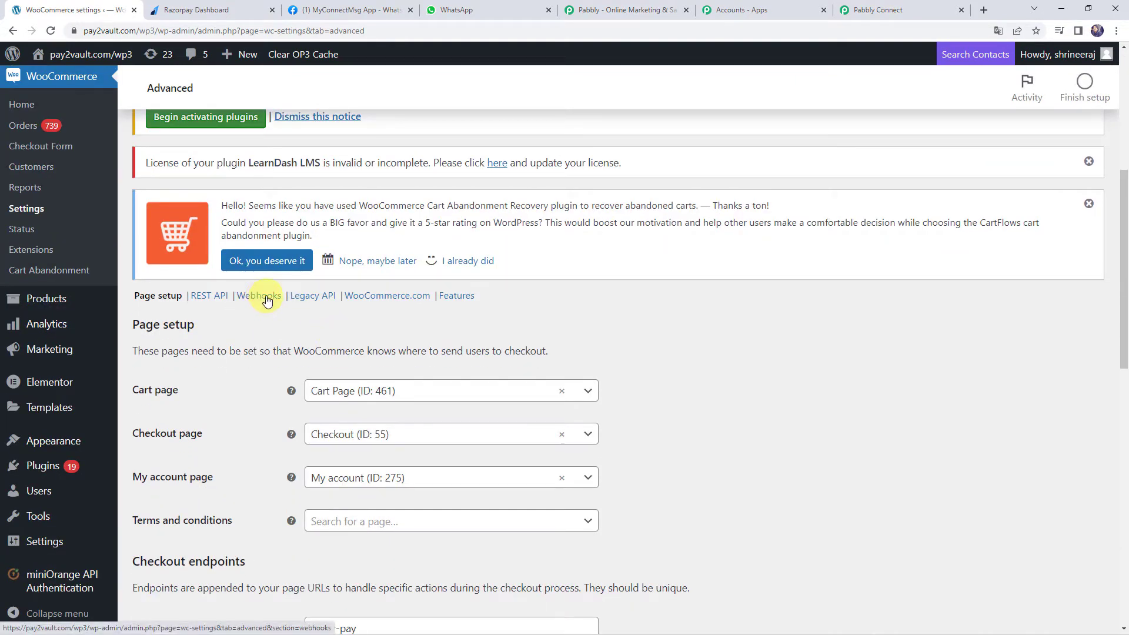
click(267, 299)
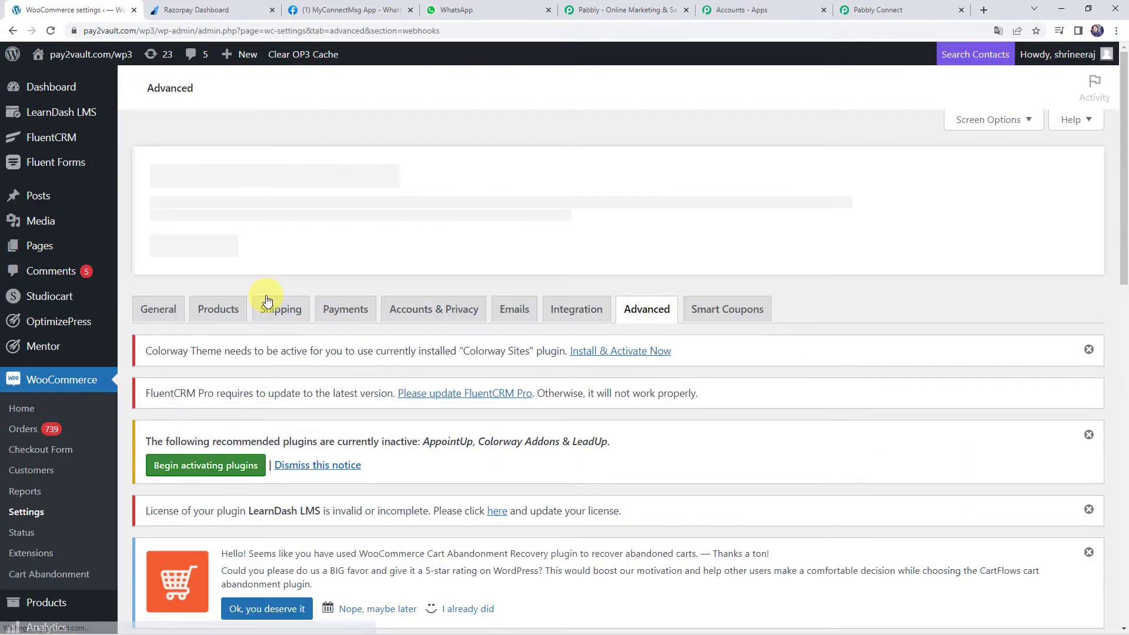
scroll(267, 300, down, 5)
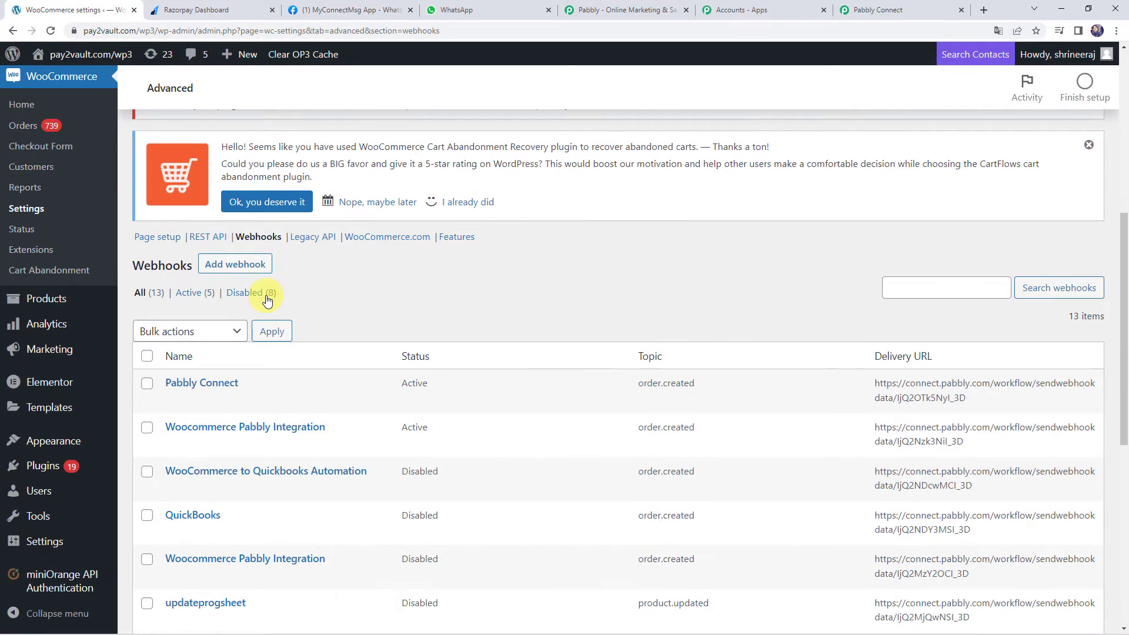
click(236, 266)
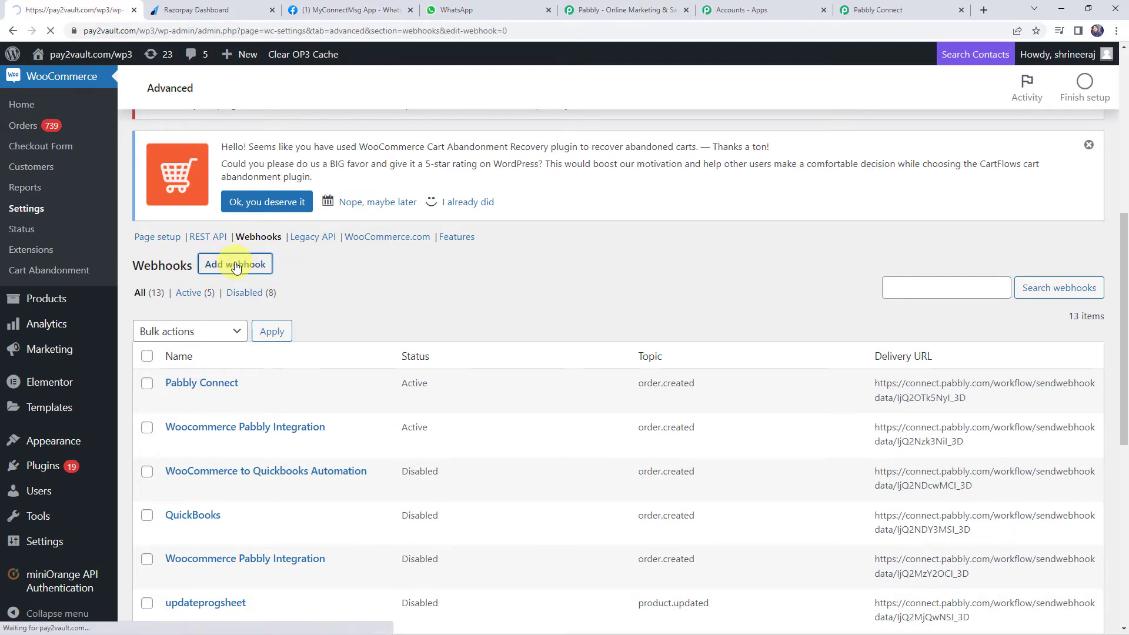
scroll(236, 266, down, 5)
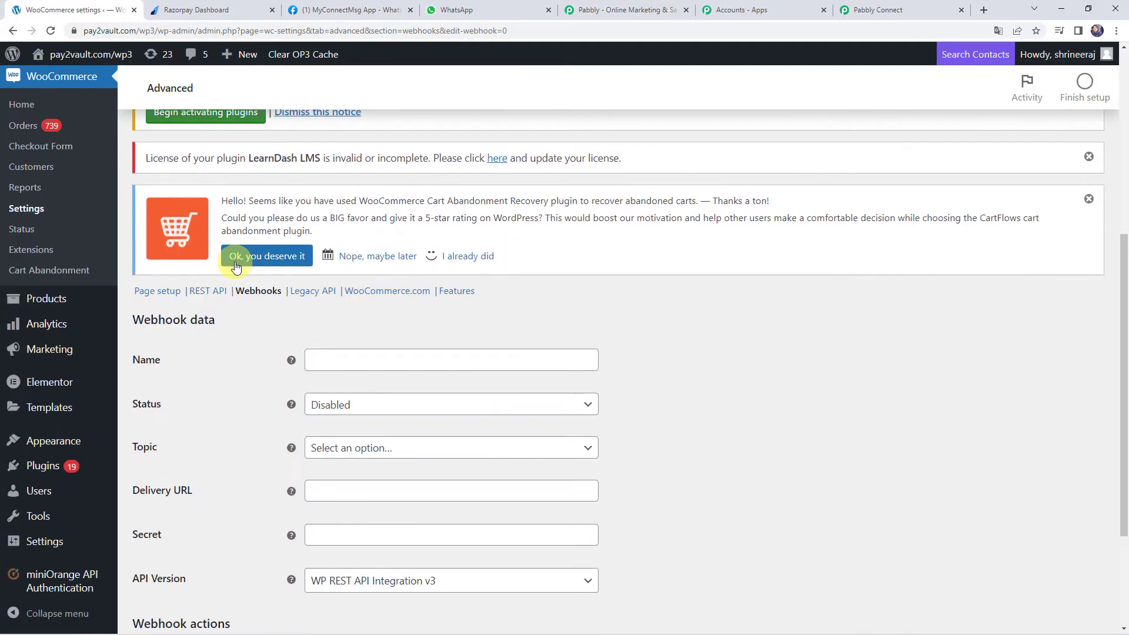
Name the webhook 'WhatsApp Integration', set status Active and topic Order created
scroll(236, 266, down, 1)
click(331, 304)
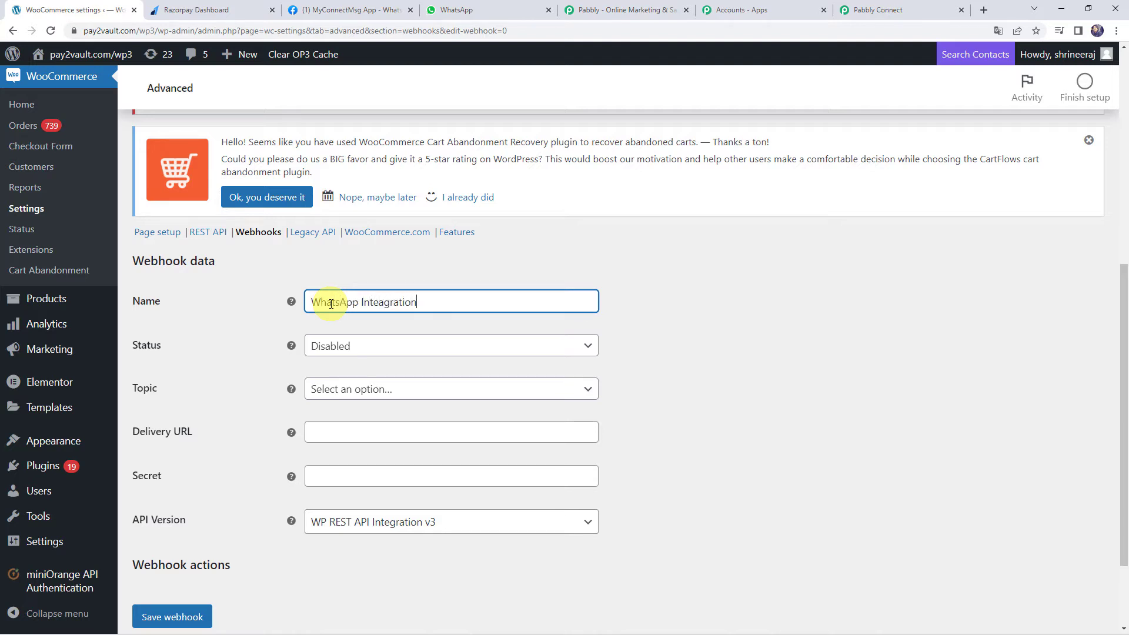
click(385, 305)
key(BackSpace)
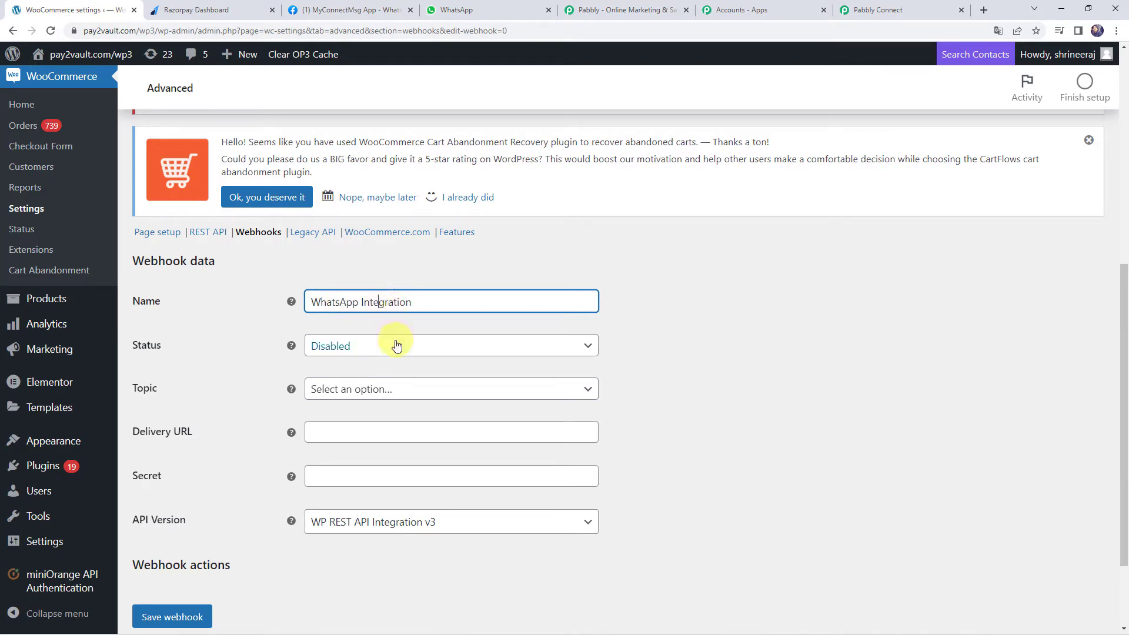
click(354, 345)
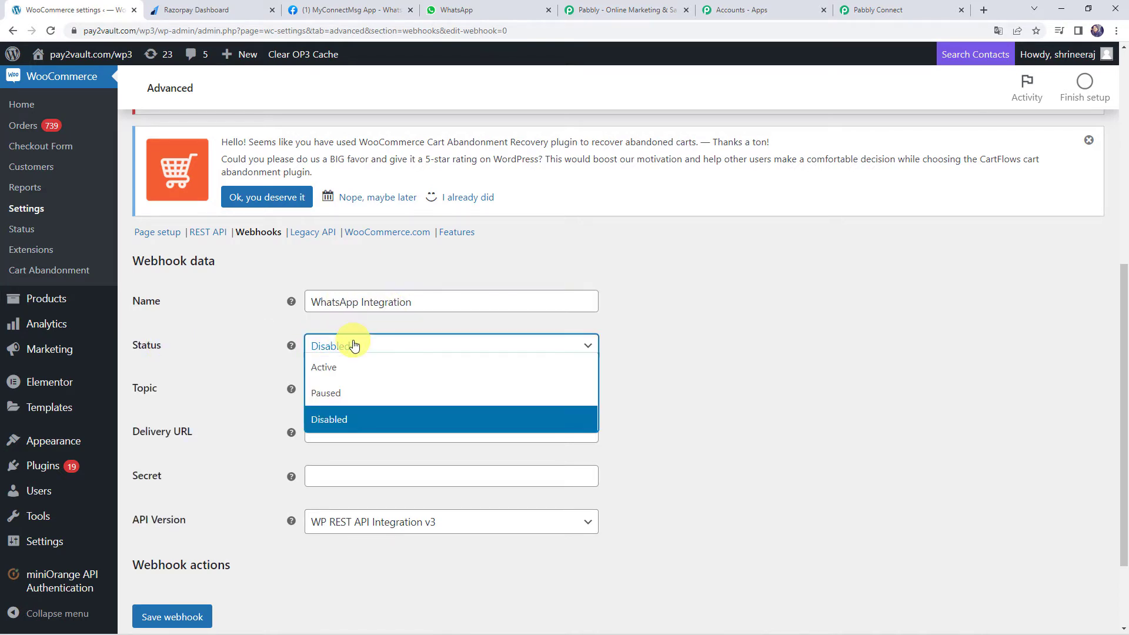
click(346, 364)
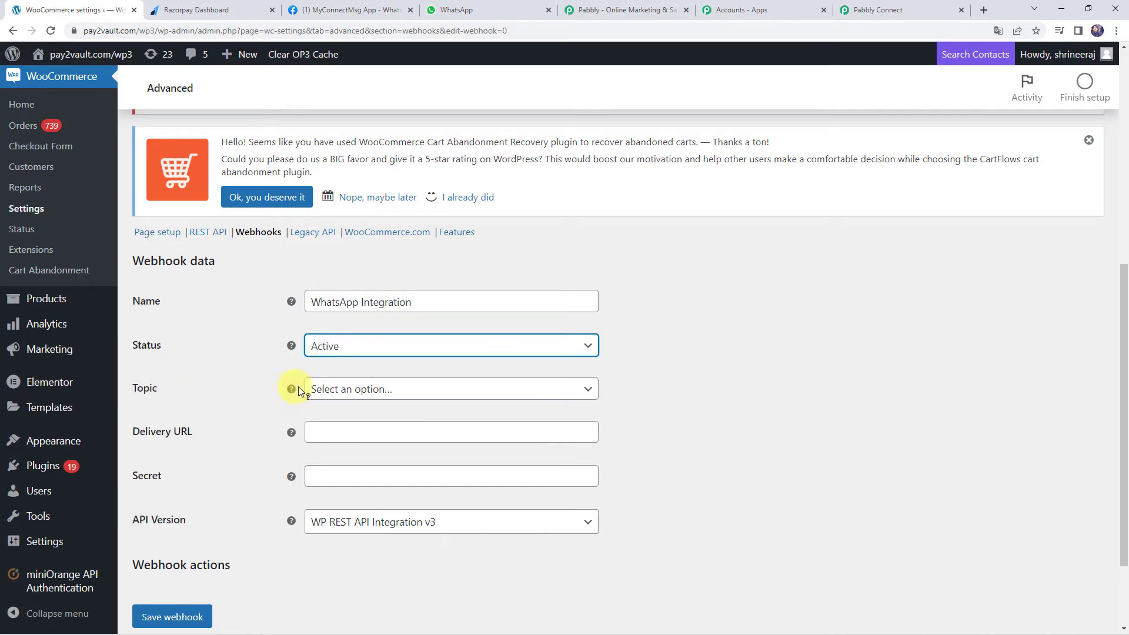
click(347, 391)
text(or)
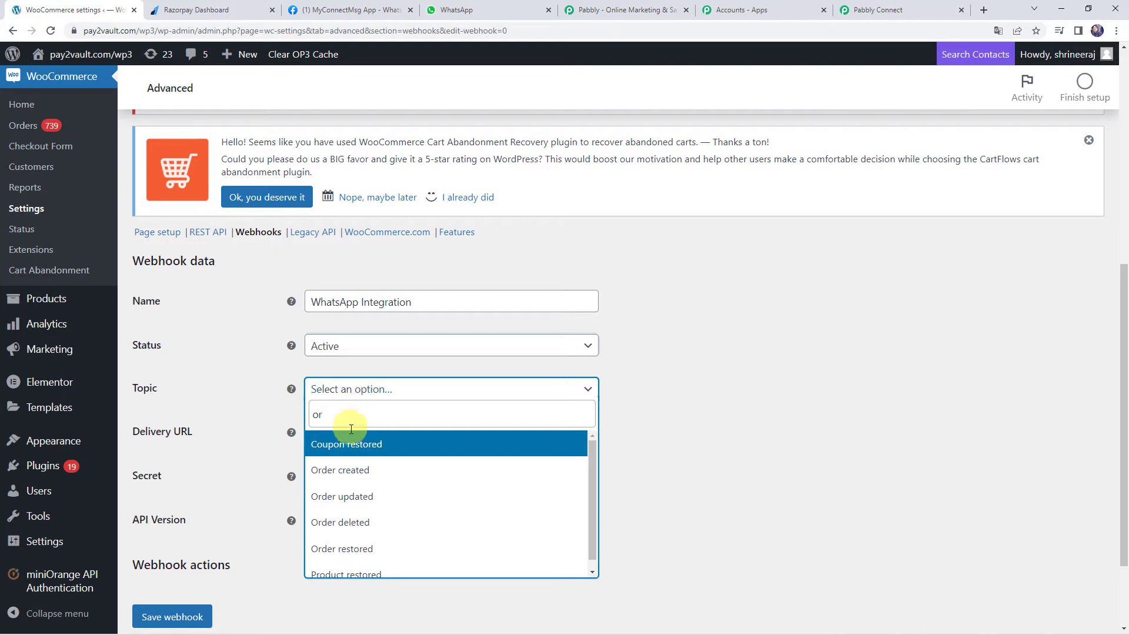
click(338, 469)
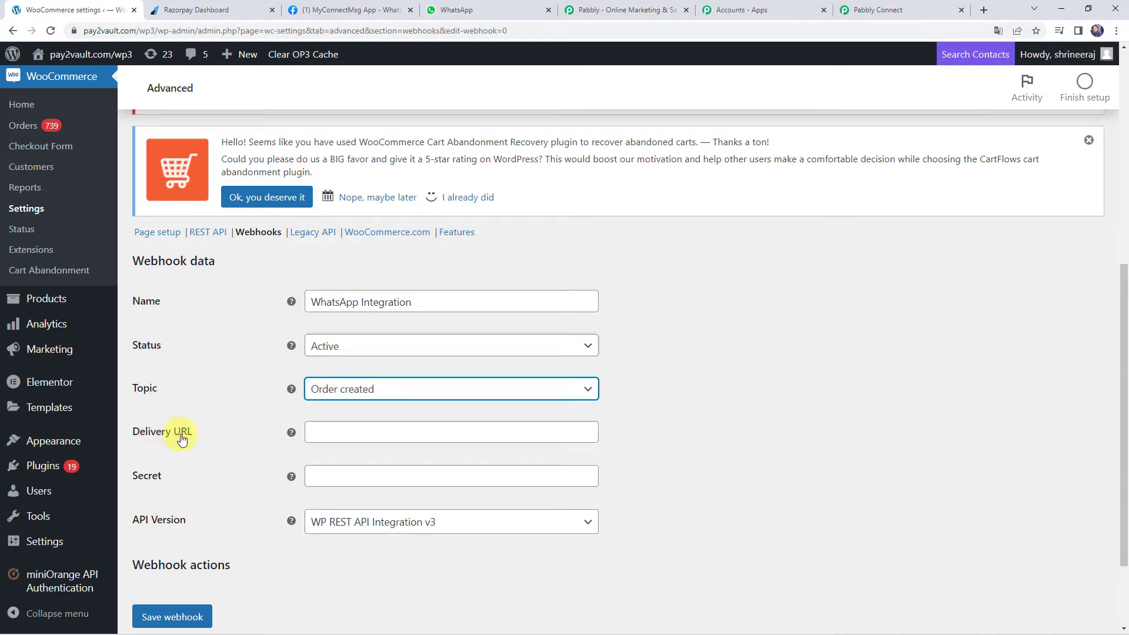
Paste the Pabbly webhook URL as Delivery URL, keep API v3, and save the webhook
click(891, 10)
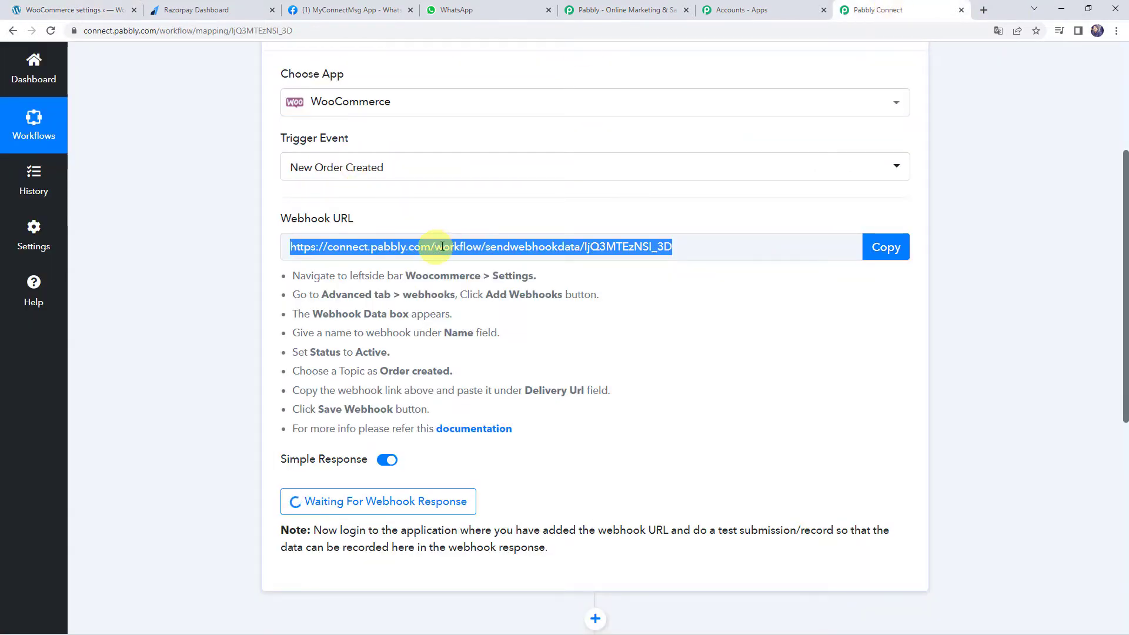
click(76, 10)
click(325, 422)
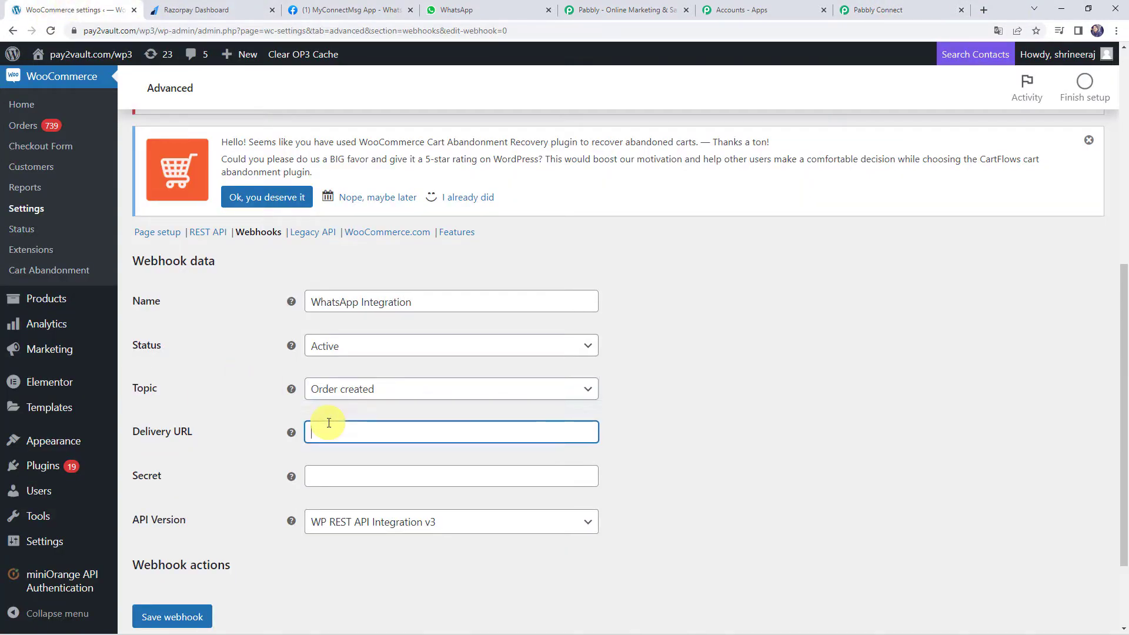
scroll(329, 423, down, 1)
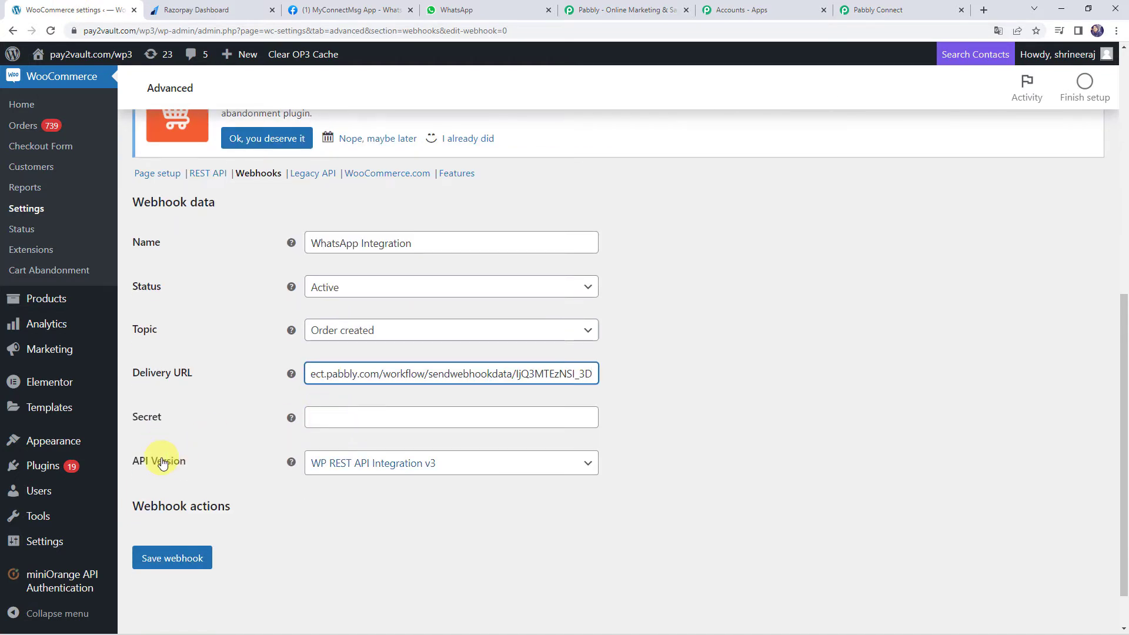
click(362, 464)
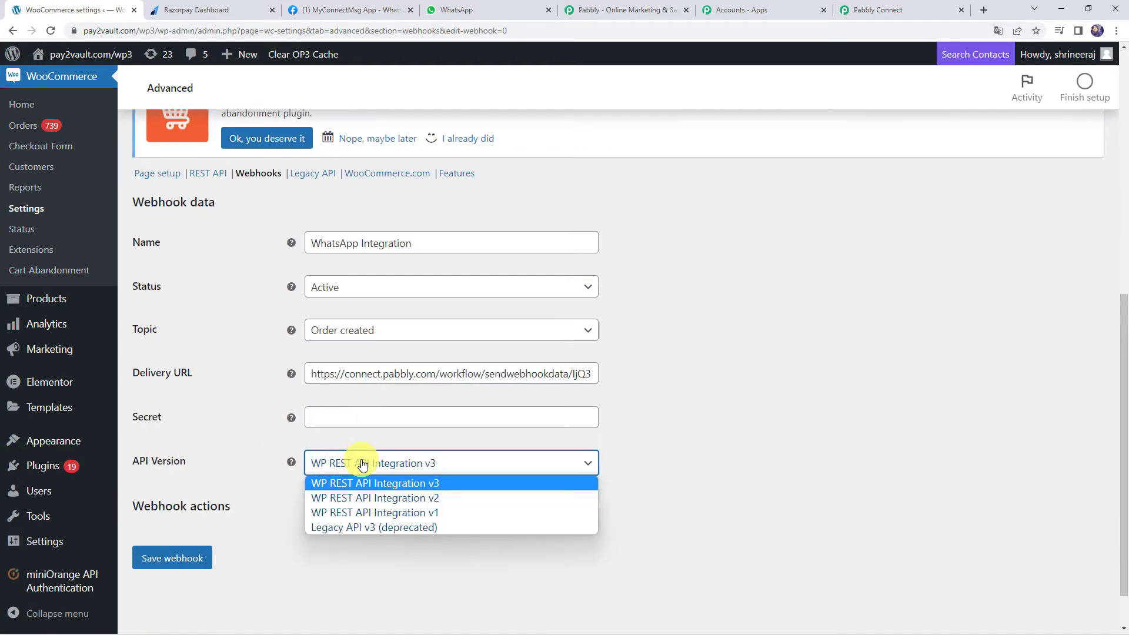
click(369, 488)
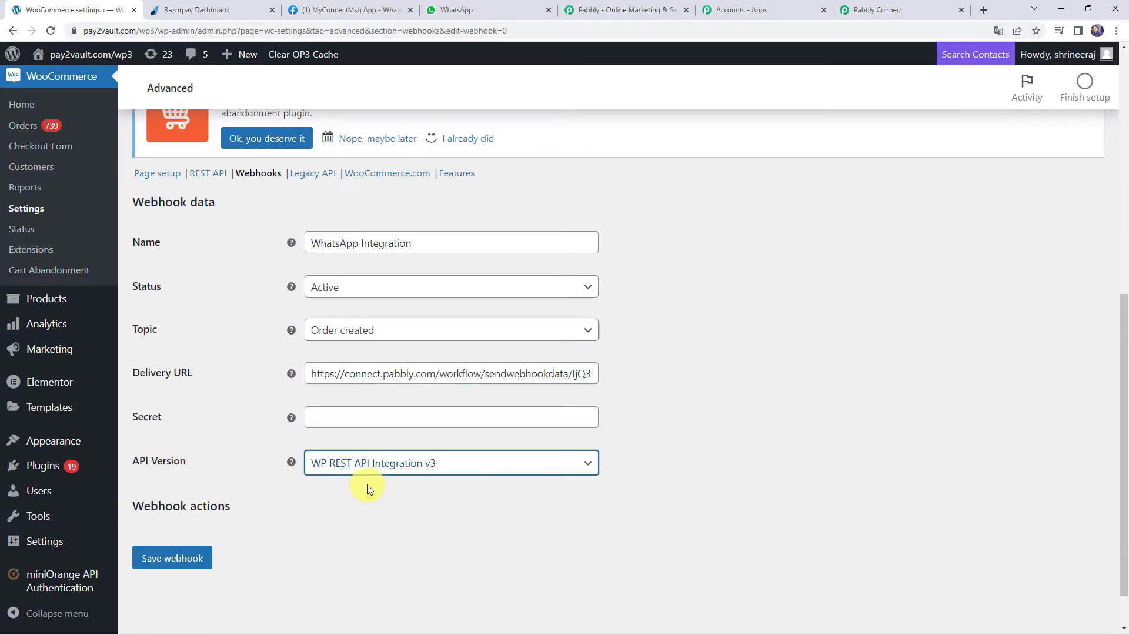
click(166, 559)
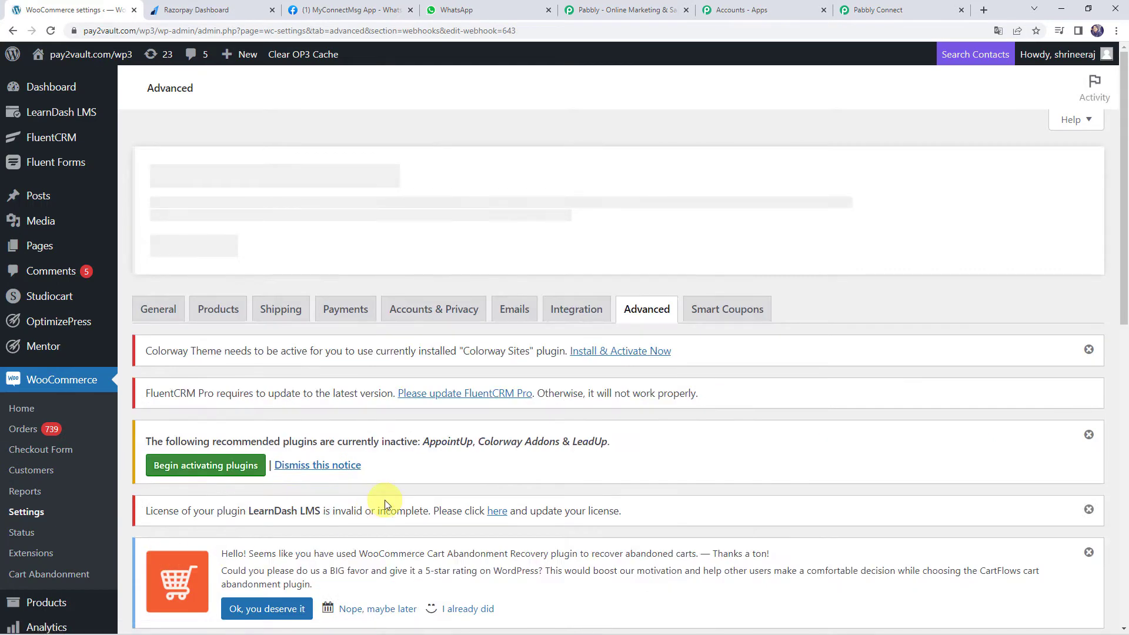
scroll(386, 505, down, 1)
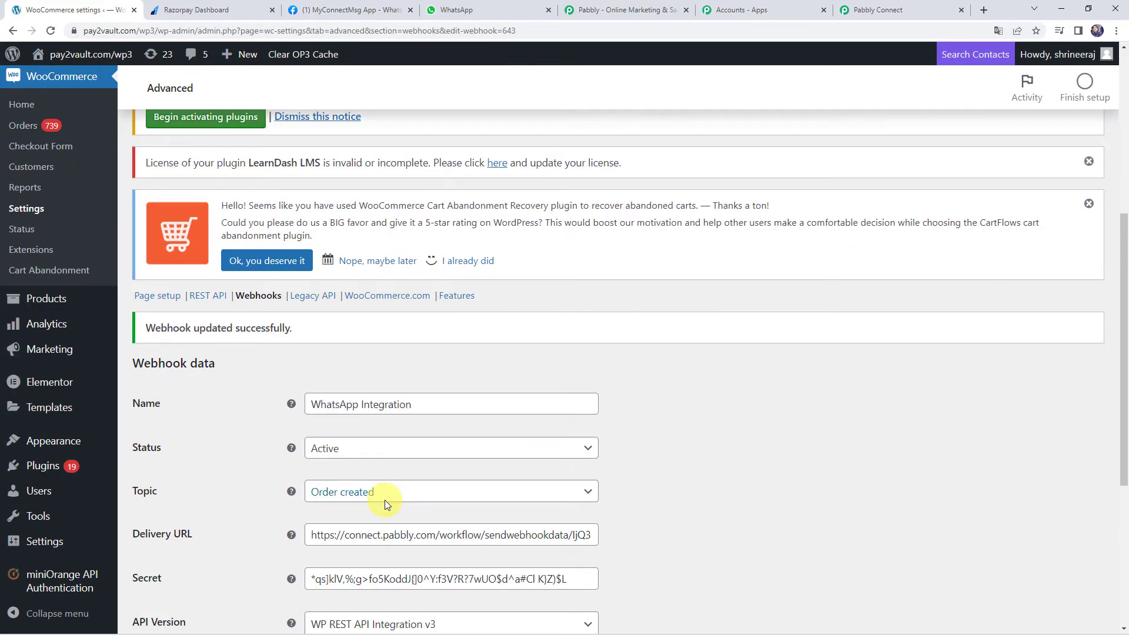
scroll(384, 500, down, 4)
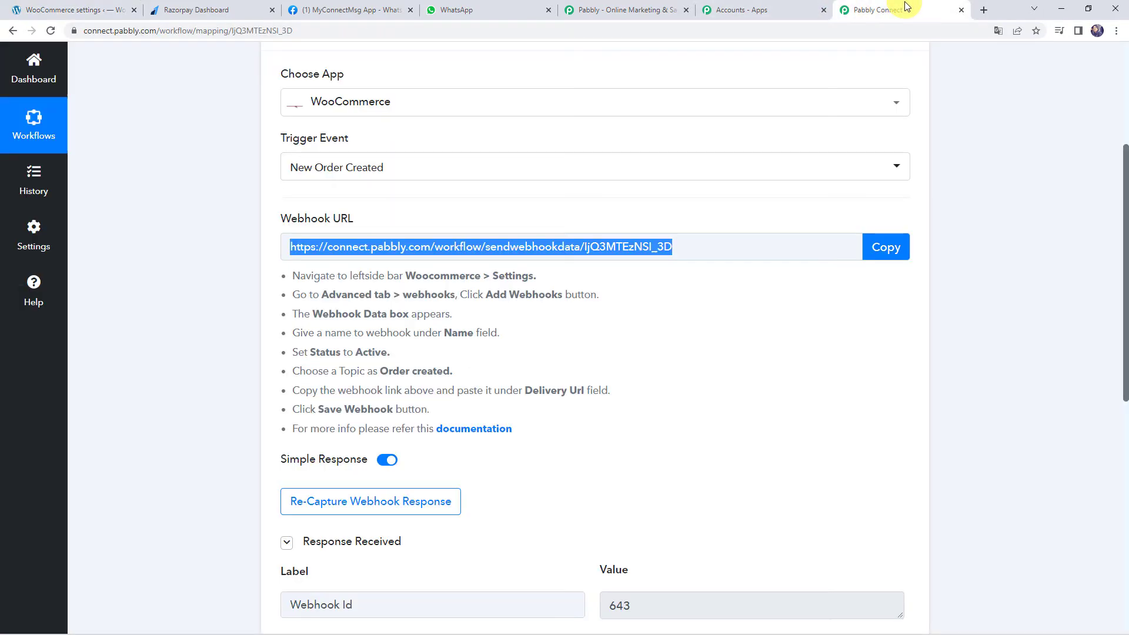
click(882, 10)
Check the captured Webhook Id 643, then re-capture the webhook response and confirm with Yes
scroll(276, 386, down, 3)
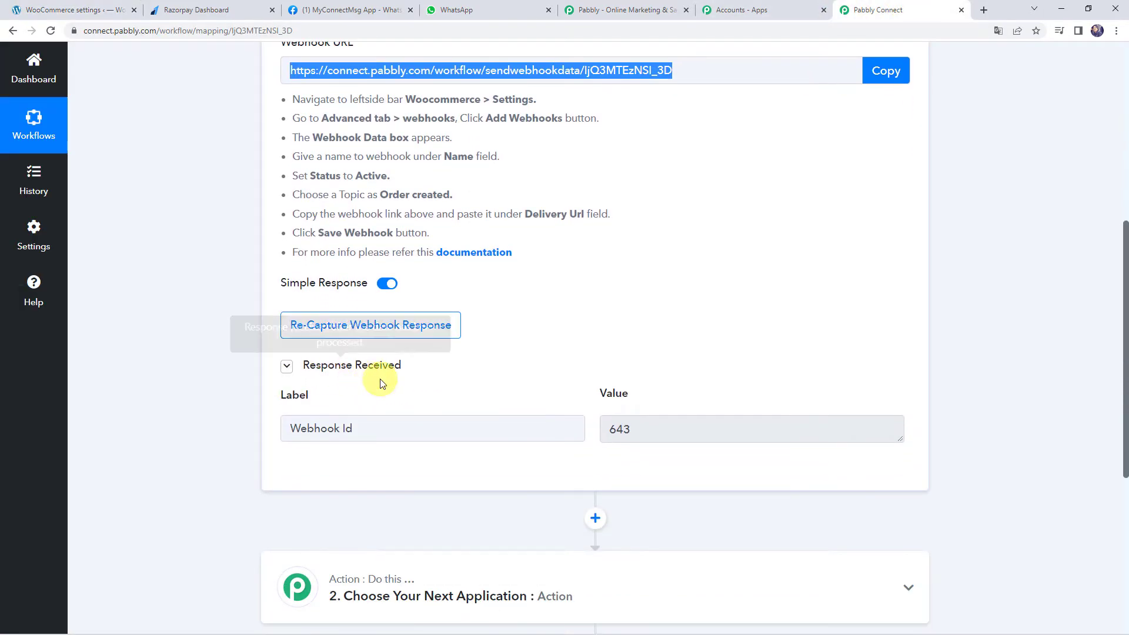
click(666, 431)
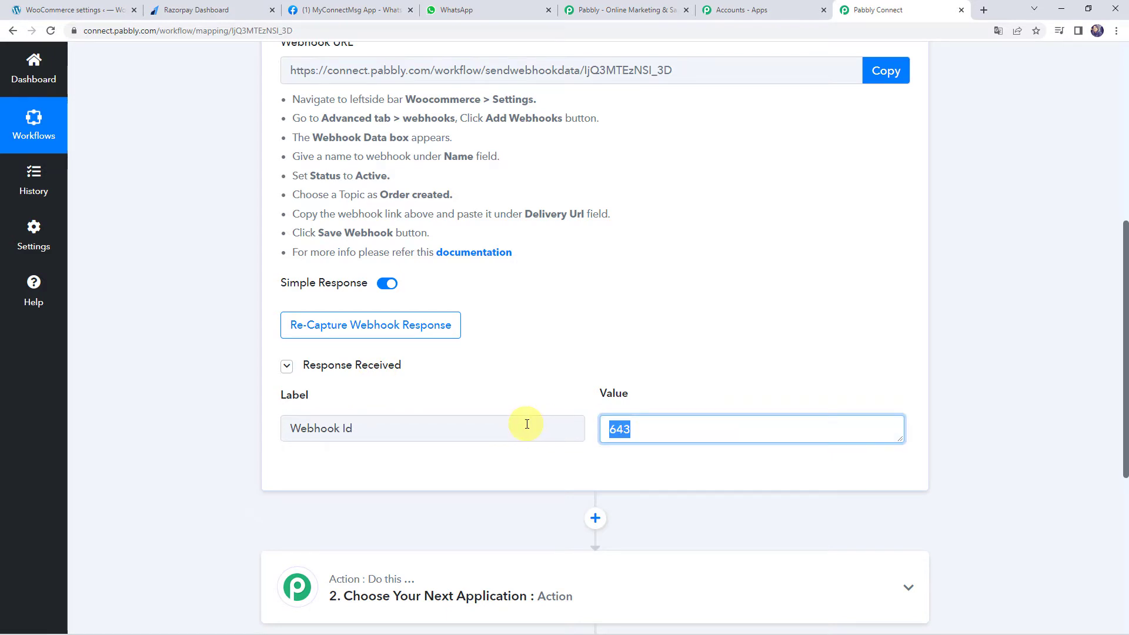
click(364, 331)
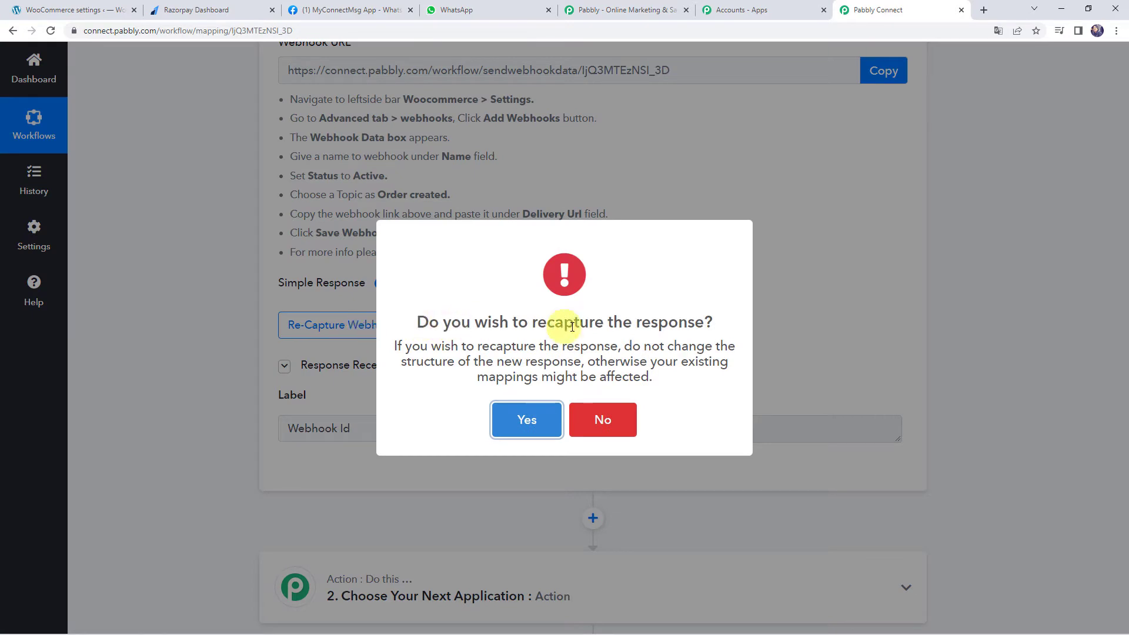
click(544, 421)
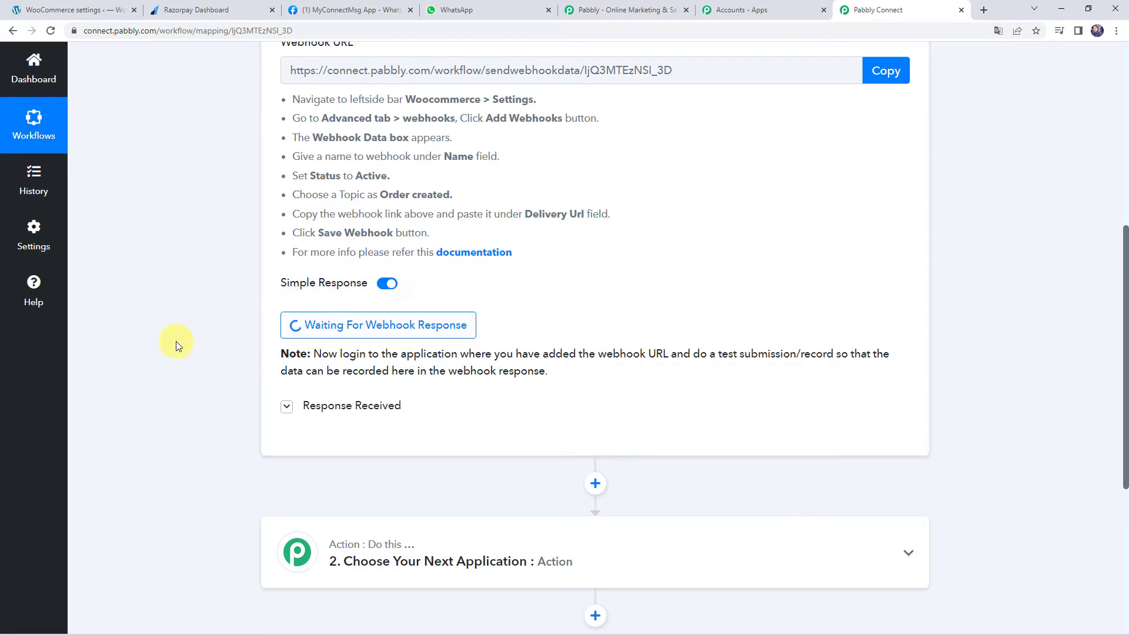
scroll(175, 341, up, 1)
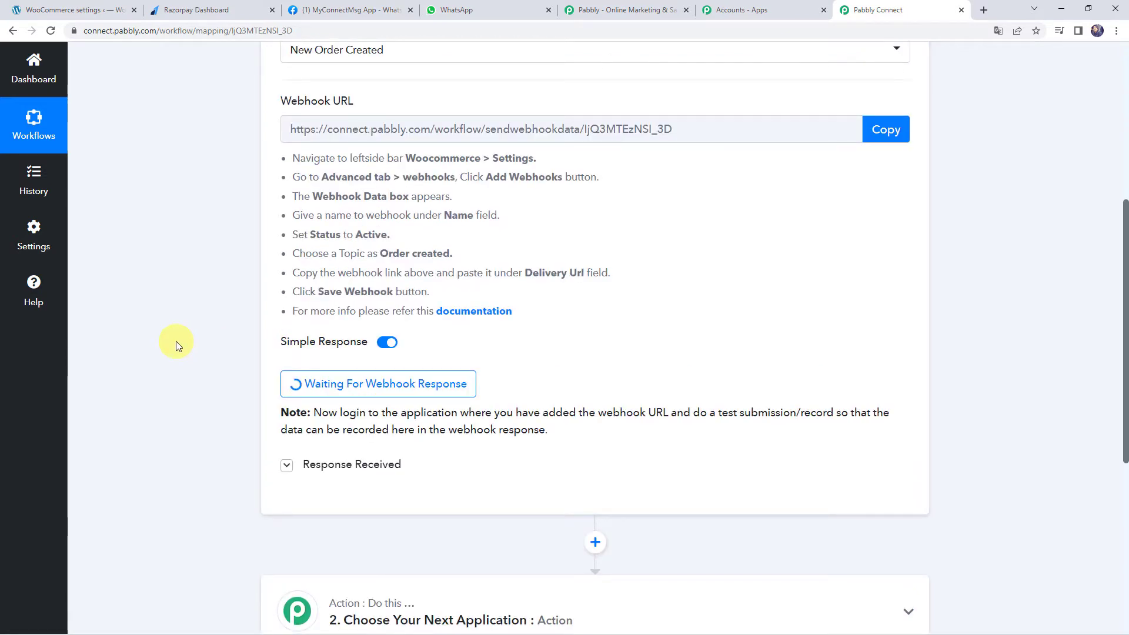
From Products > All Products, open the Smart Watch storefront page in a new tab
click(91, 11)
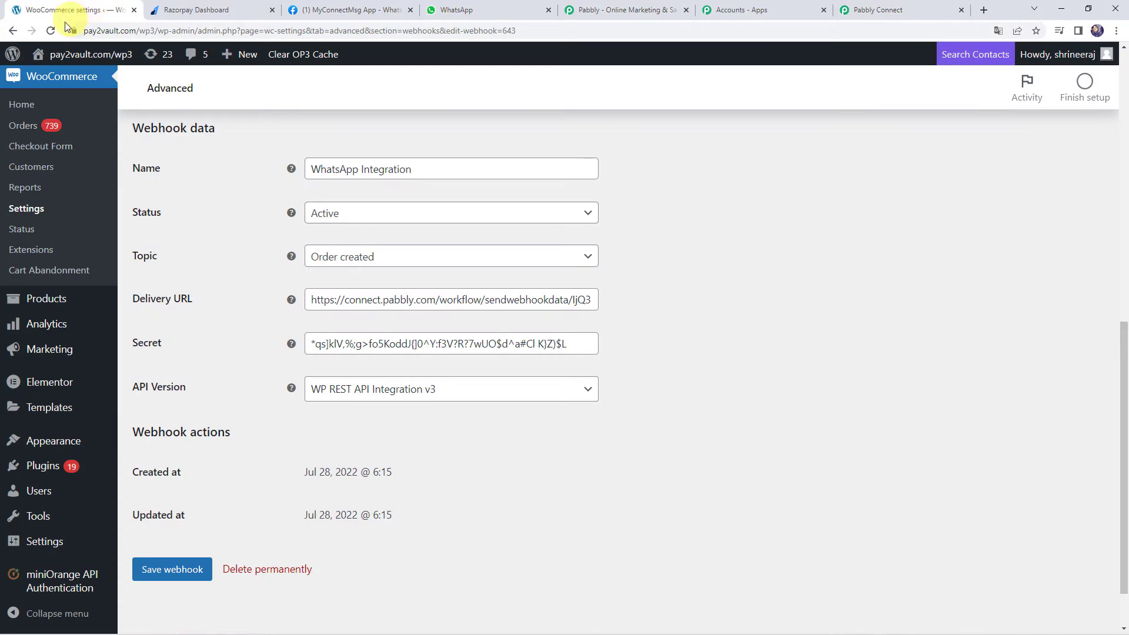
mouse_move(70, 309)
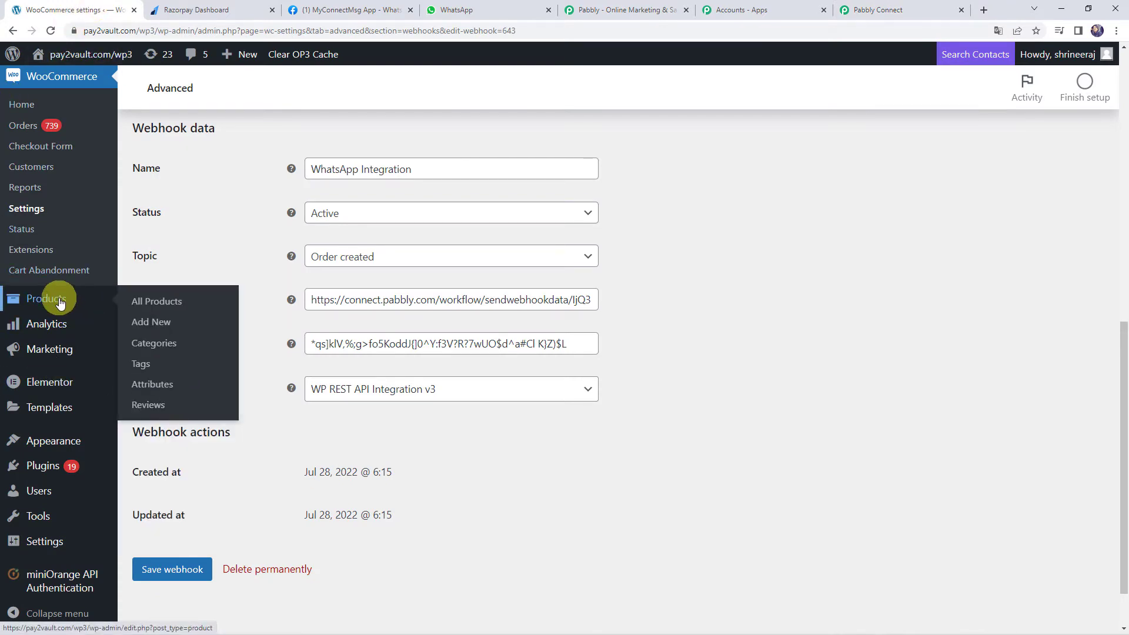
click(155, 304)
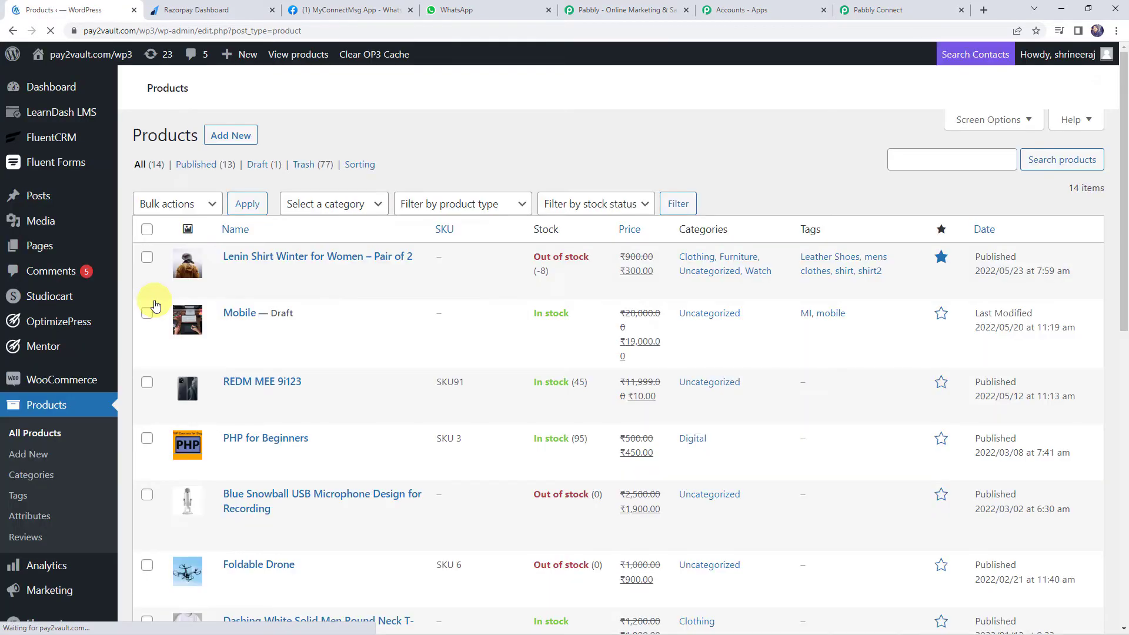
scroll(314, 372, down, 7)
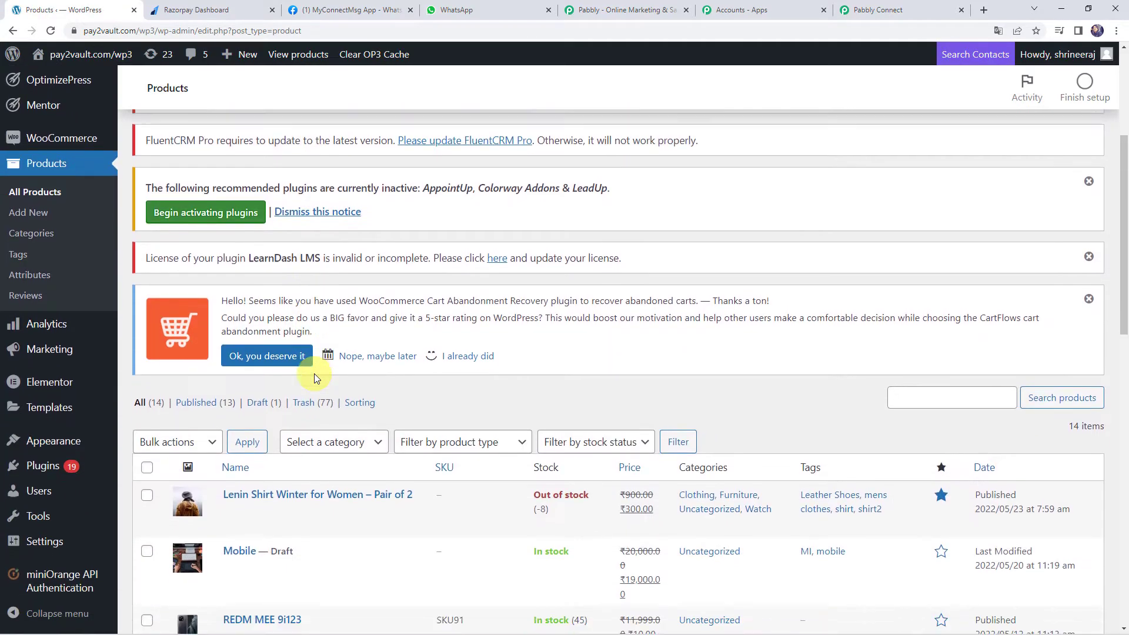
scroll(313, 374, down, 7)
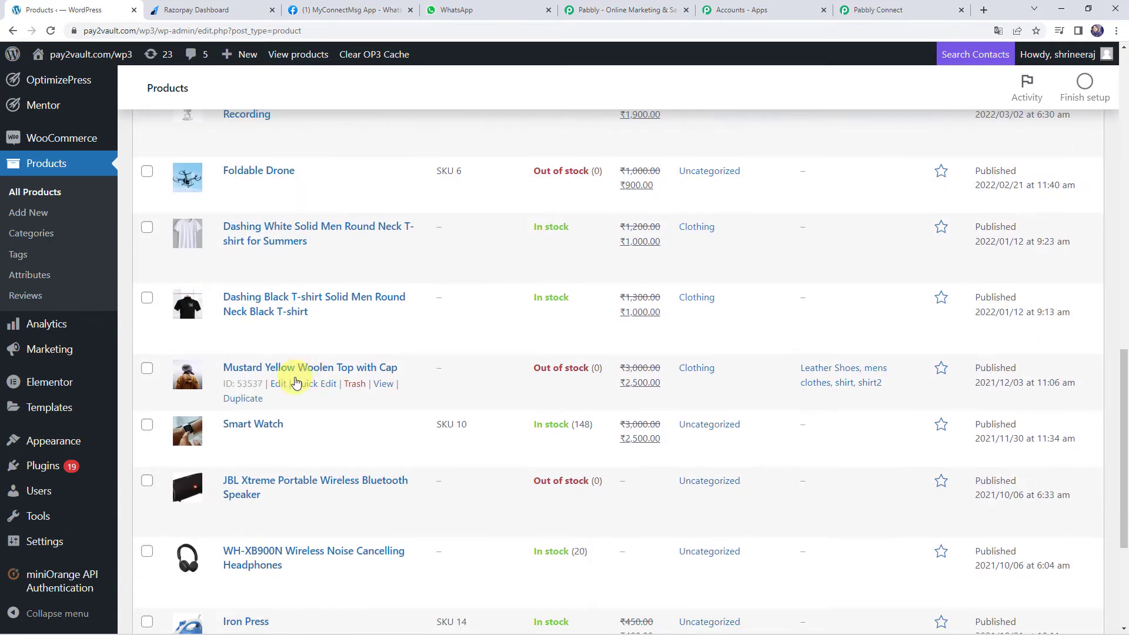
scroll(288, 392, down, 3)
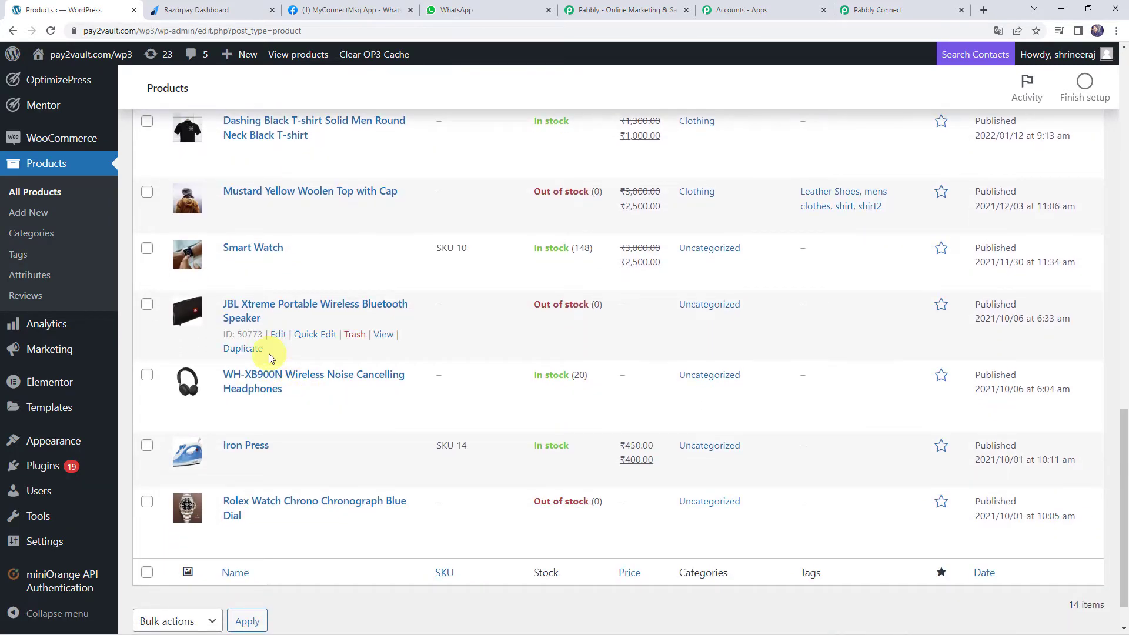
scroll(269, 358, up, 1)
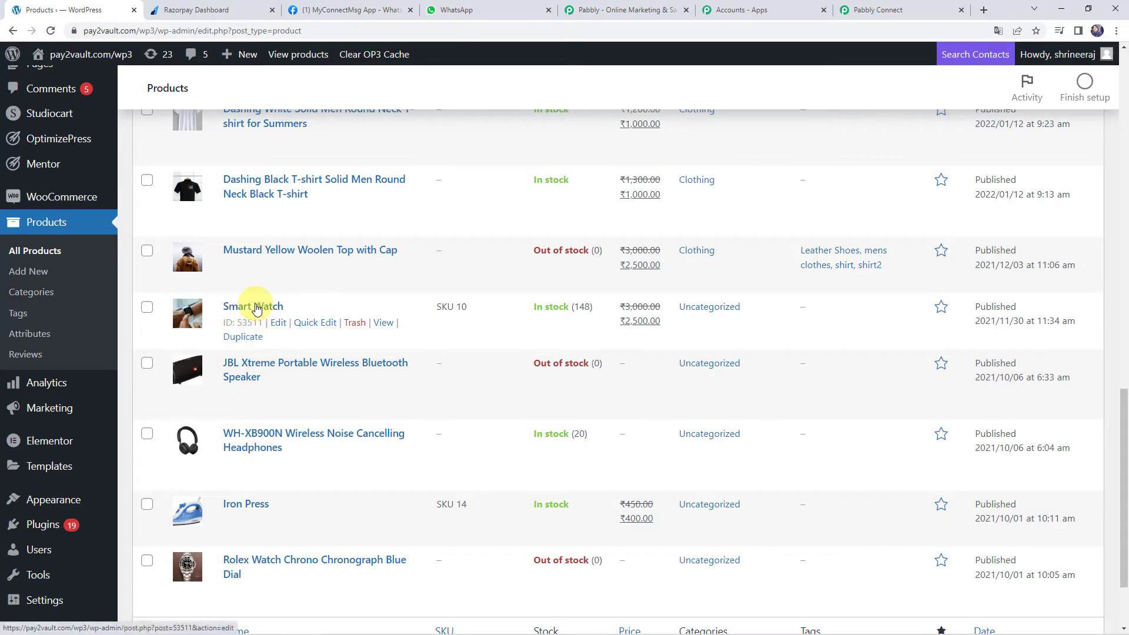
right_click(383, 322)
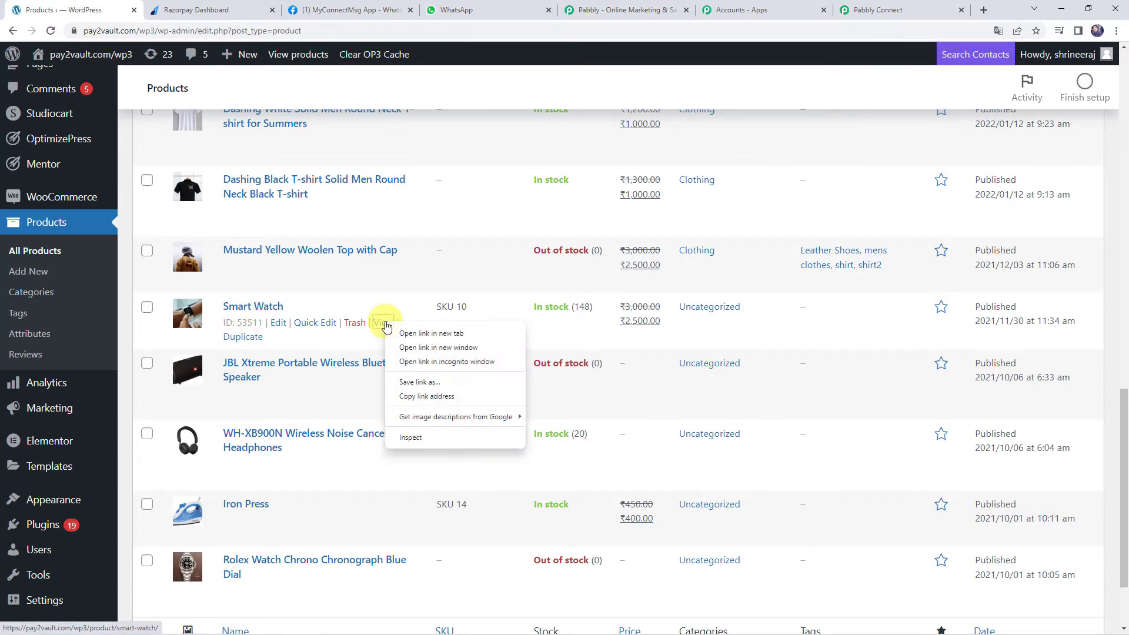
click(415, 331)
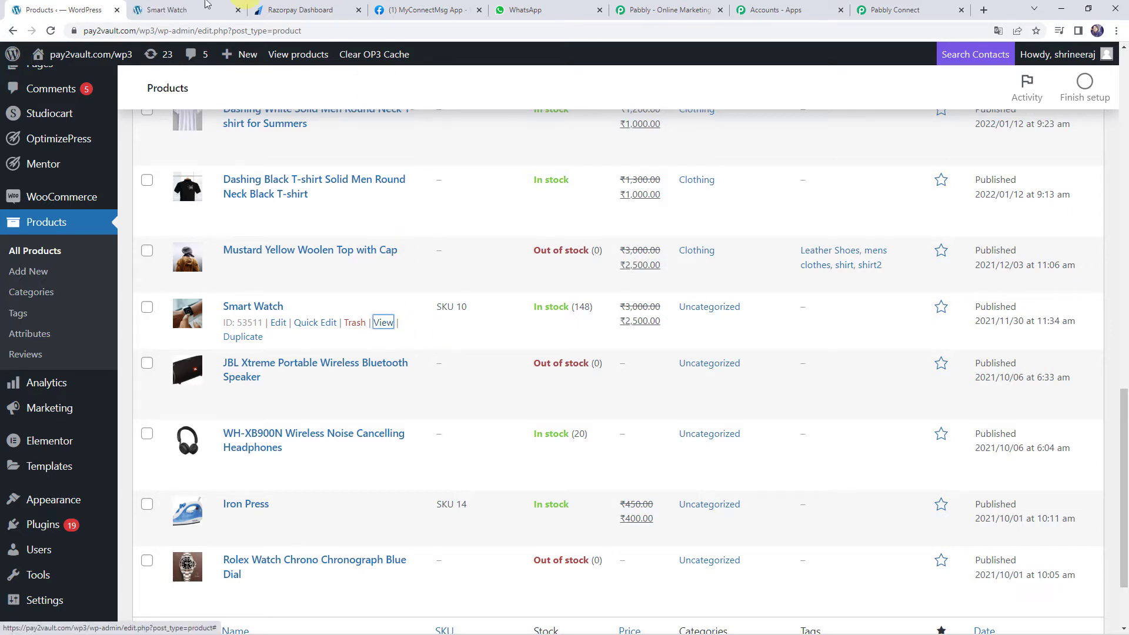
Add the Smart Watch to the cart and proceed to checkout
click(172, 10)
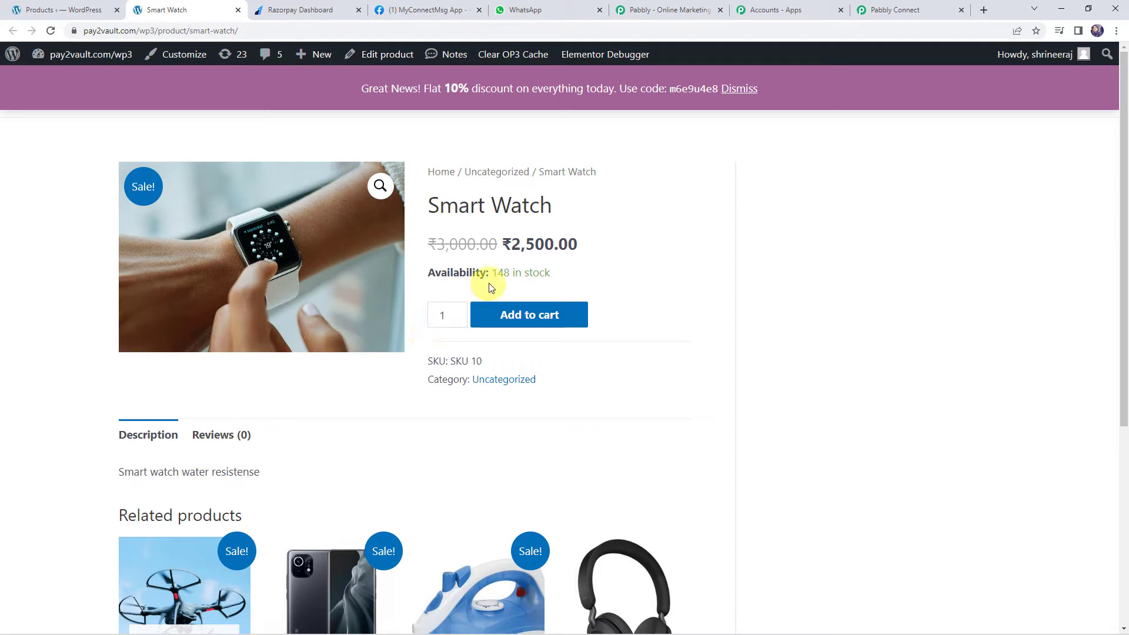
click(520, 320)
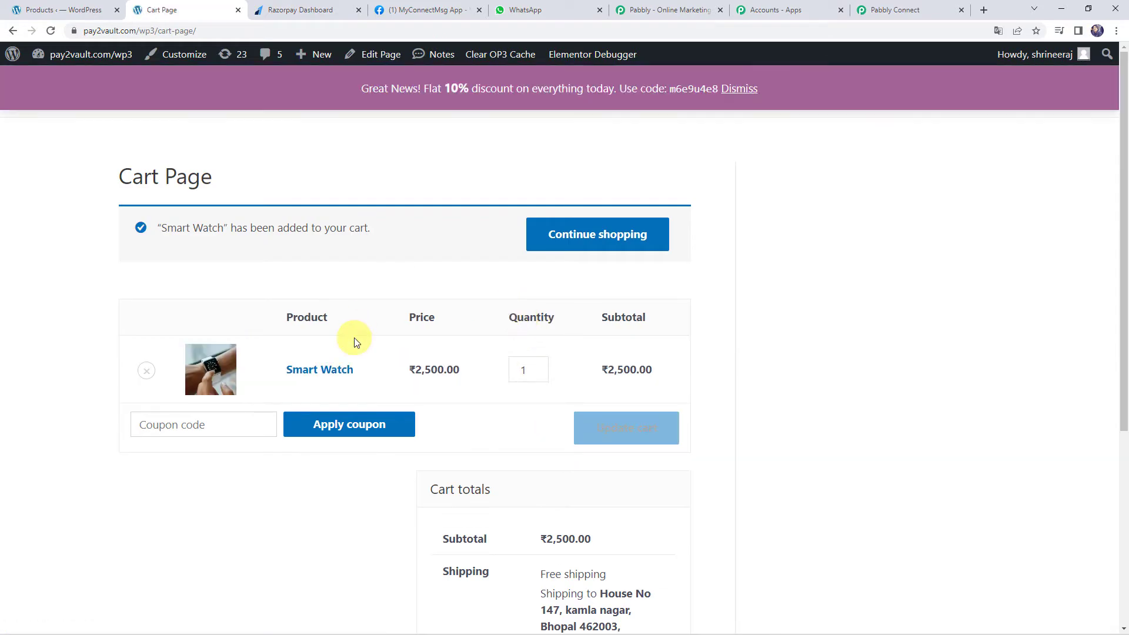
scroll(354, 340, down, 1)
scroll(522, 327, down, 4)
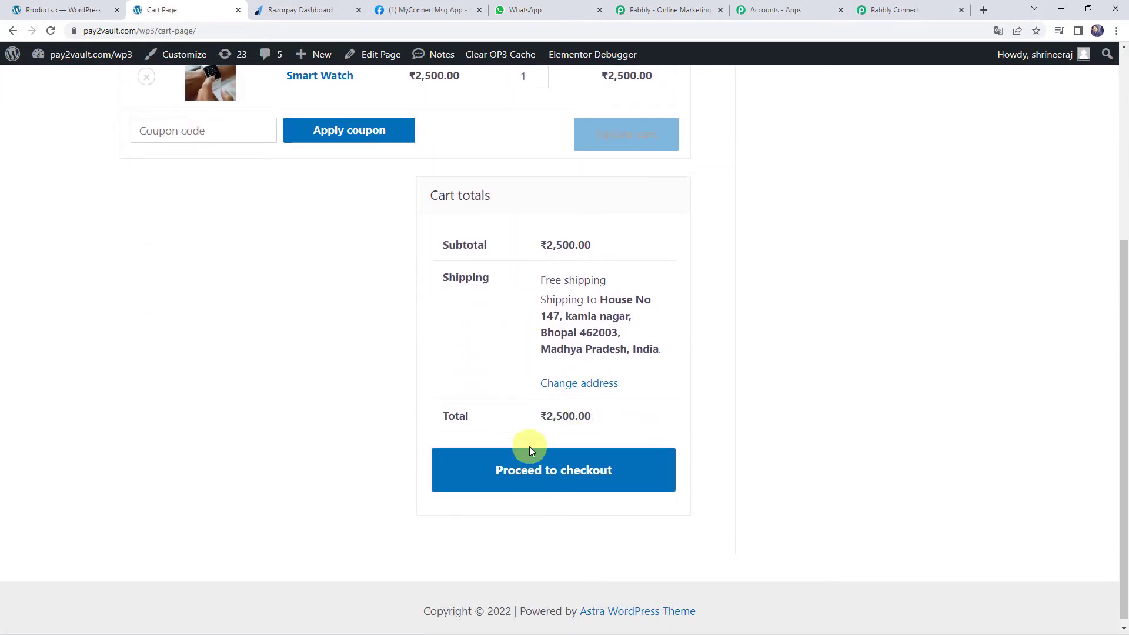
click(573, 484)
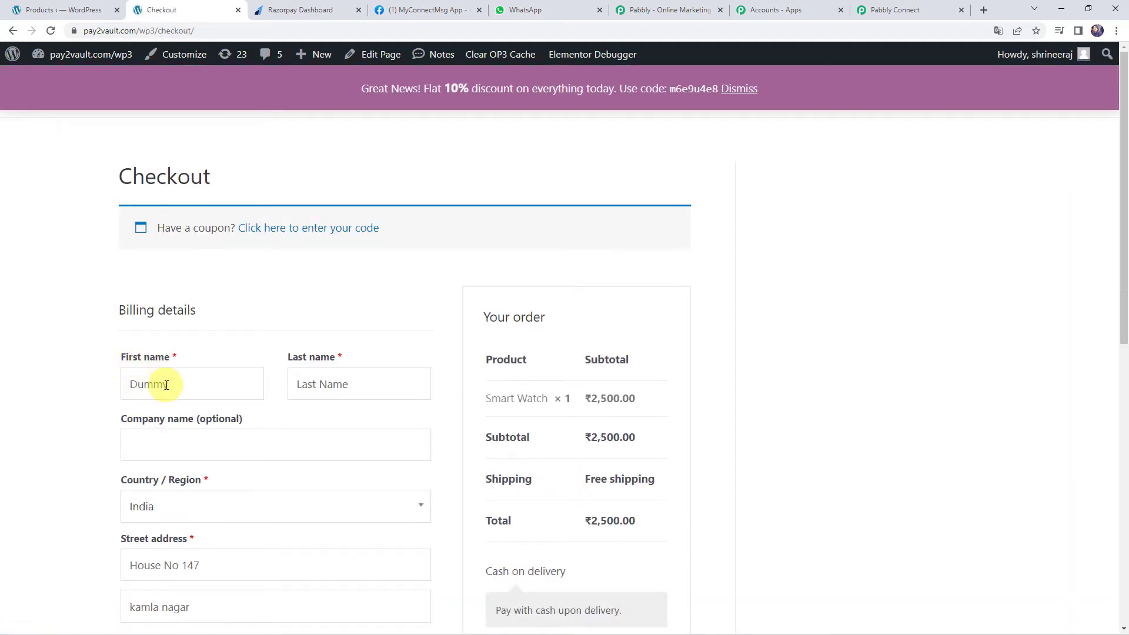
Fill in the billing last name, review the ₹2,500 order, and place it cash on delivery
click(309, 380)
scroll(305, 378, down, 3)
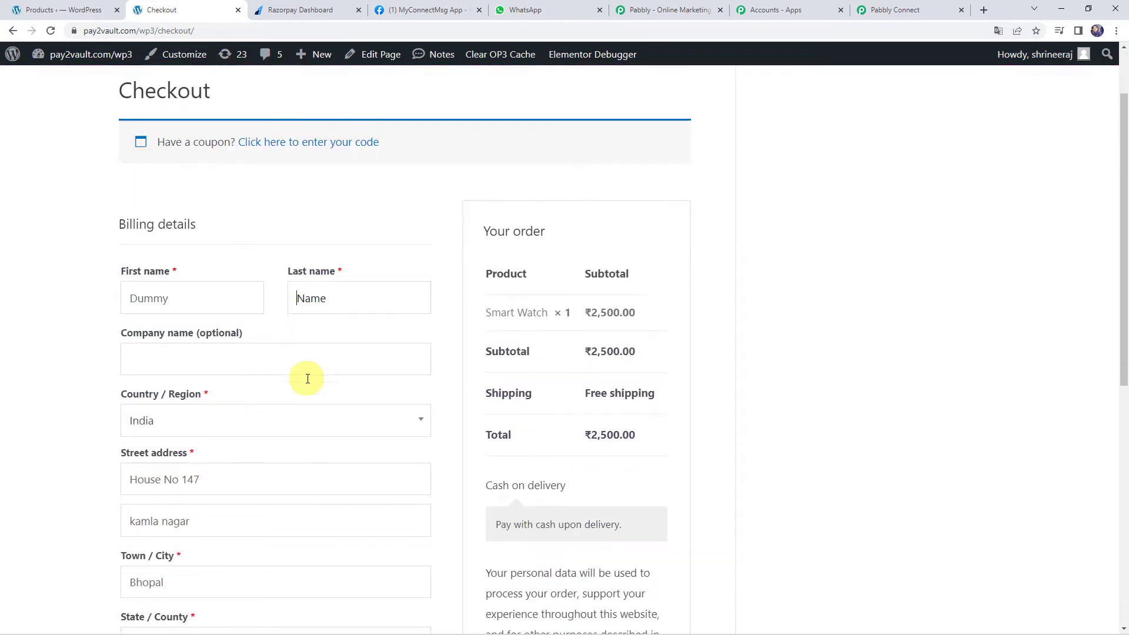
scroll(203, 386, down, 5)
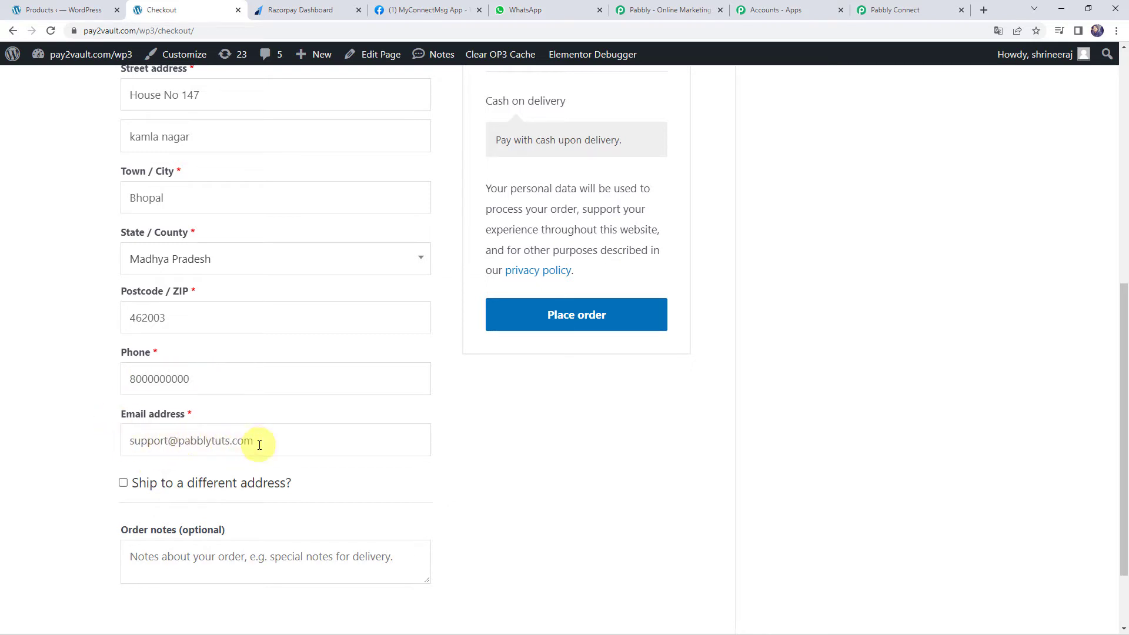
scroll(405, 447, up, 3)
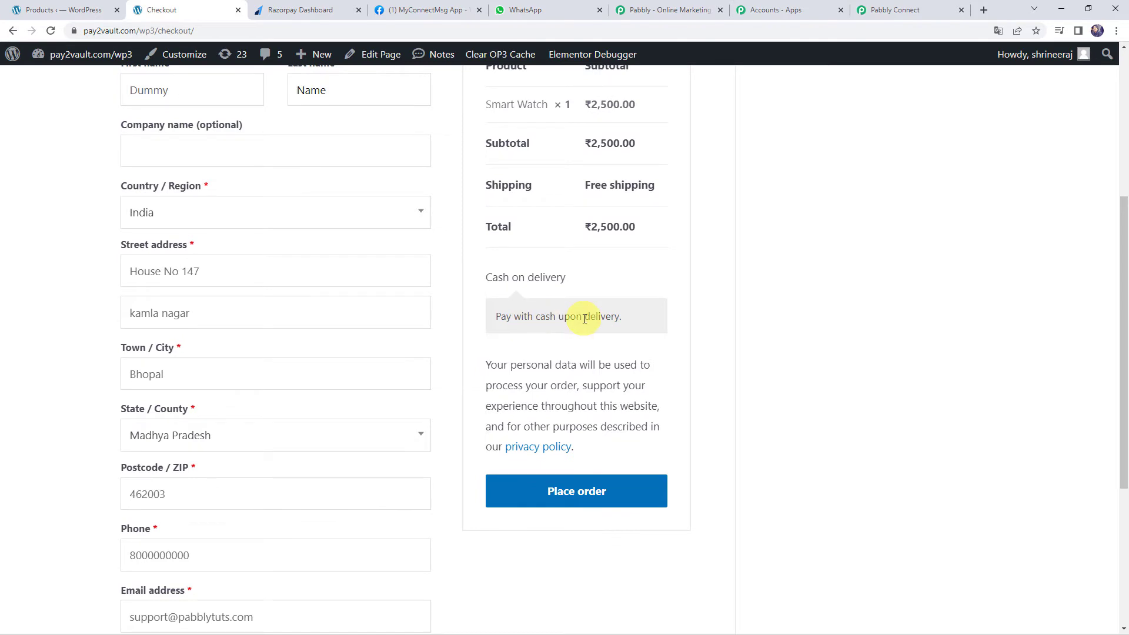
scroll(584, 318, up, 2)
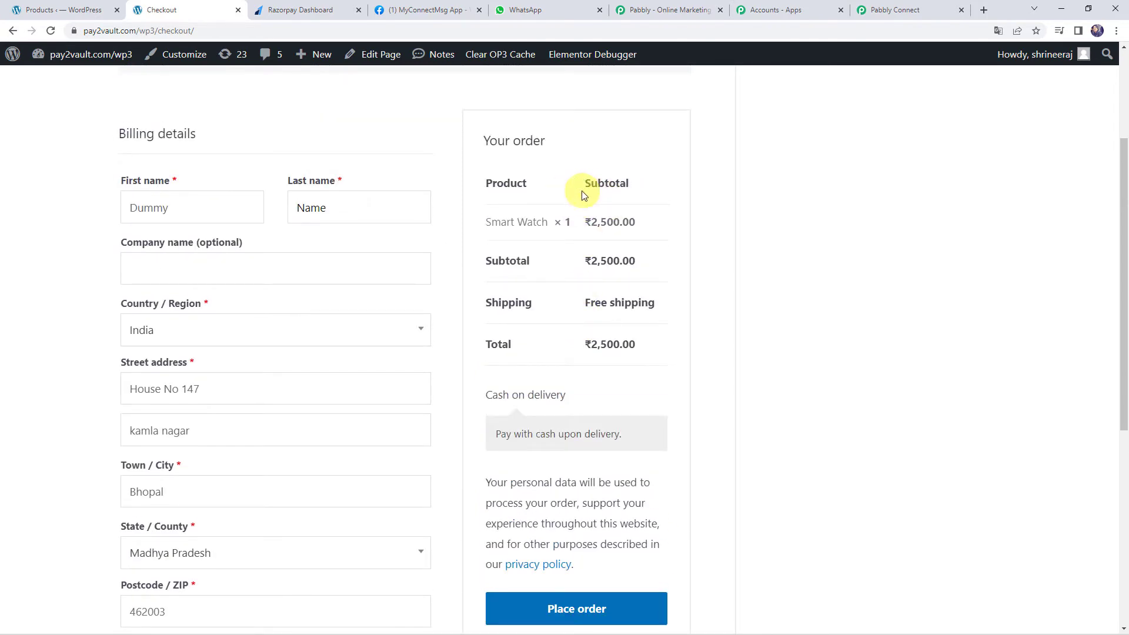
drag(492, 221, 618, 224)
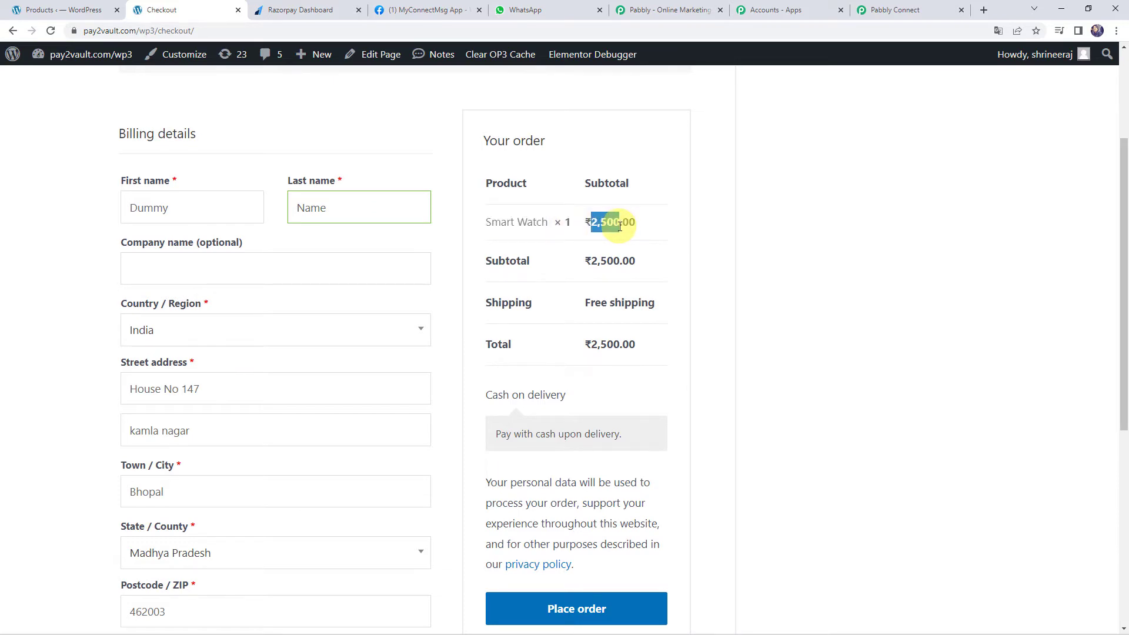
scroll(658, 346, down, 3)
click(572, 441)
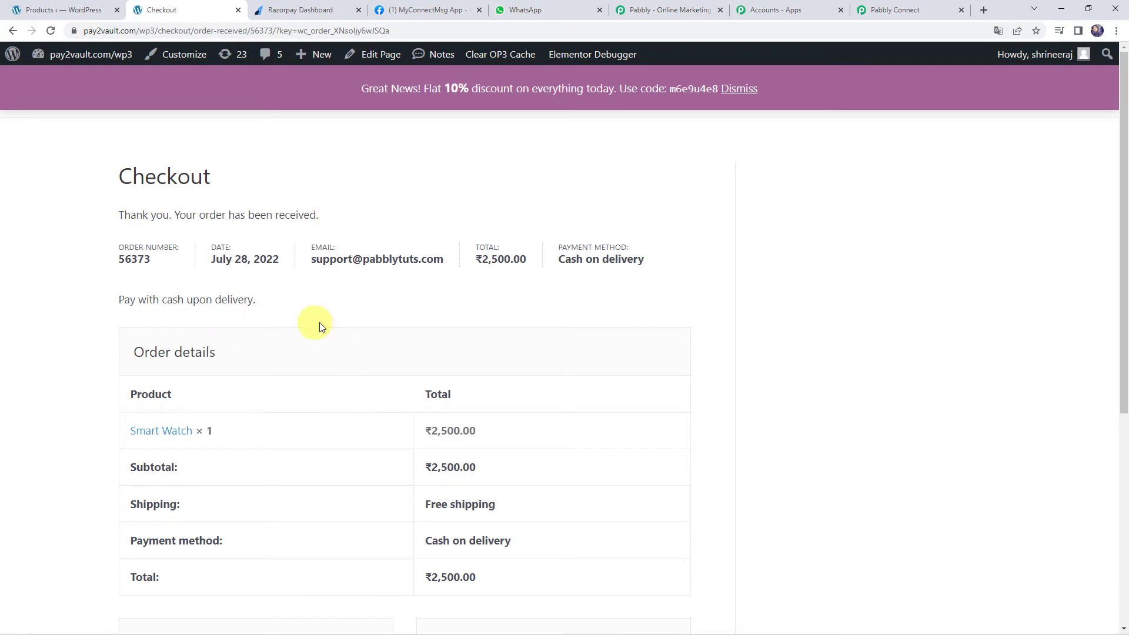
Scroll through the Pabbly trigger's Response Received data for the new order's billing details
click(880, 10)
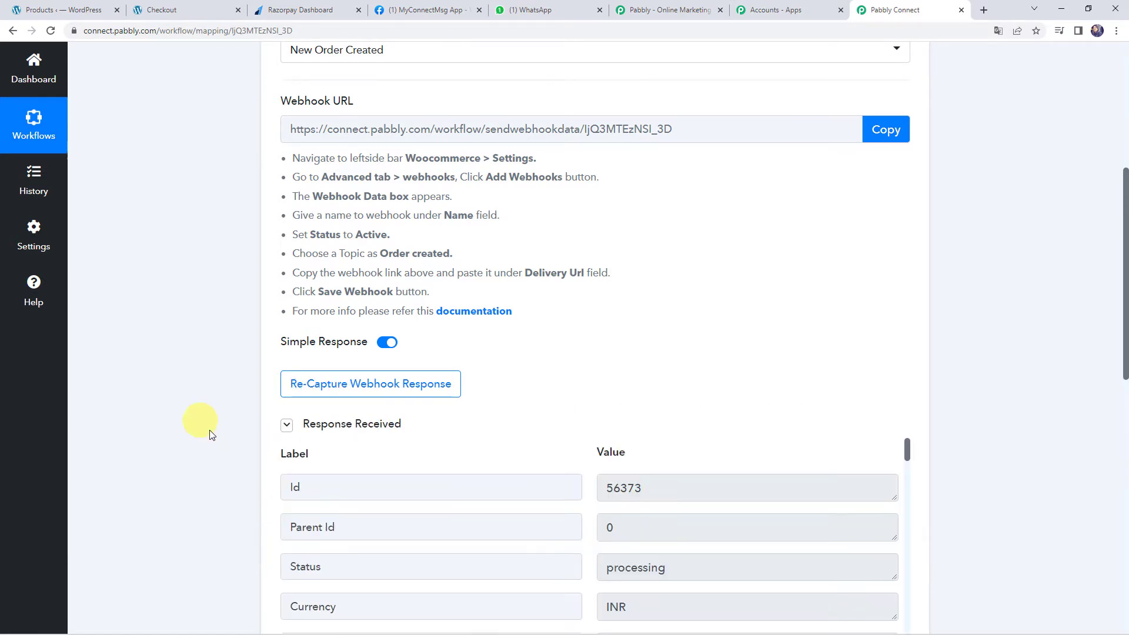
scroll(224, 470, down, 4)
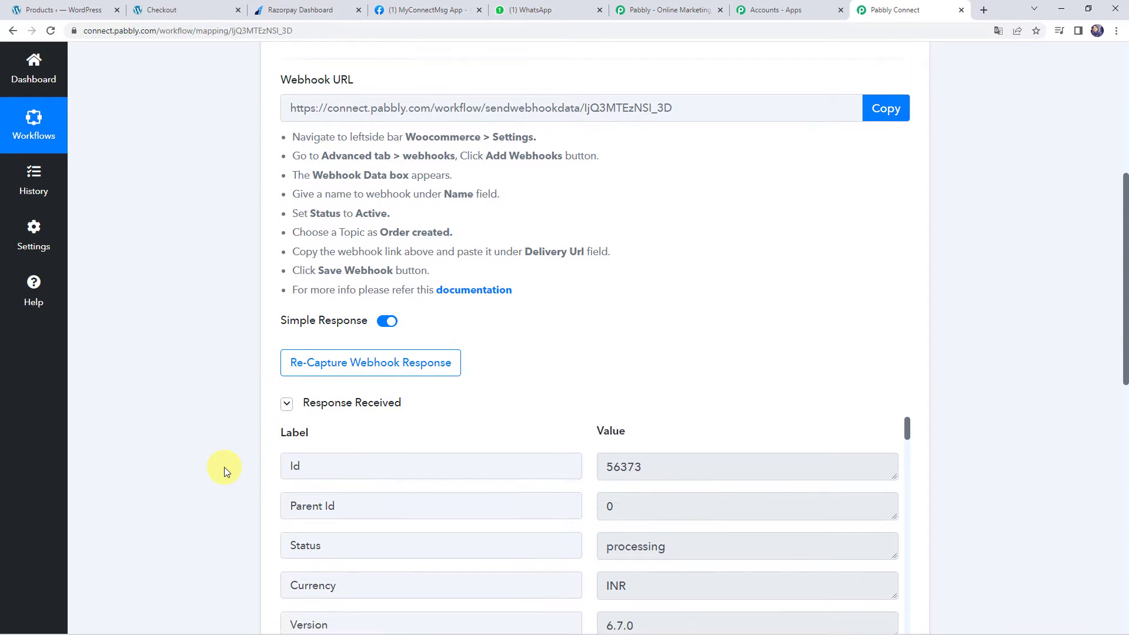
scroll(224, 468, down, 1)
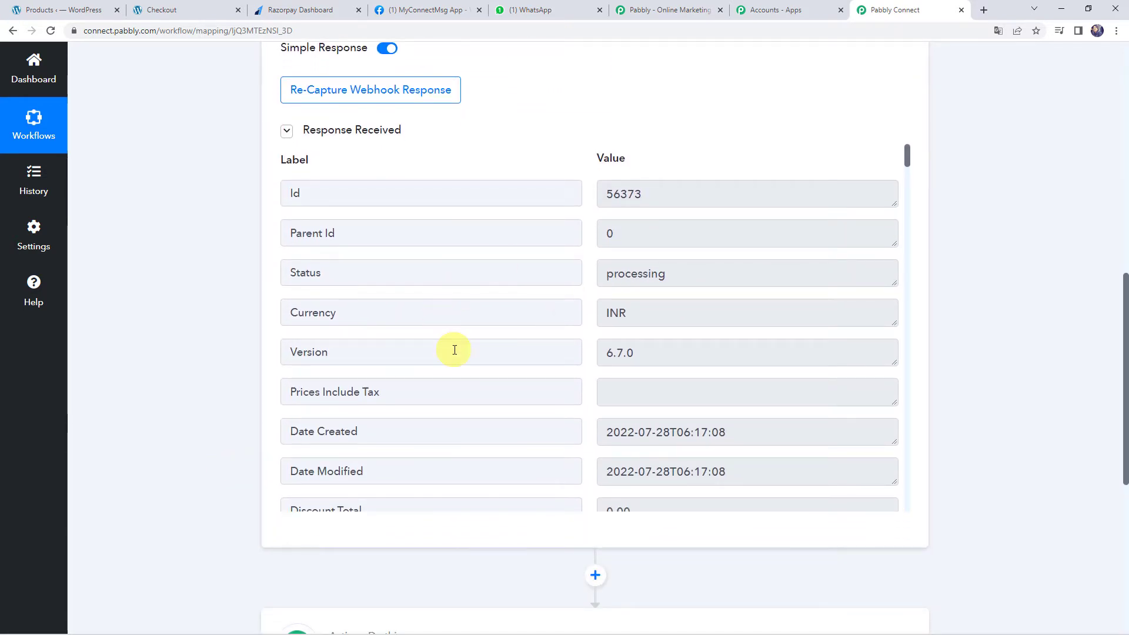
scroll(454, 349, down, 3)
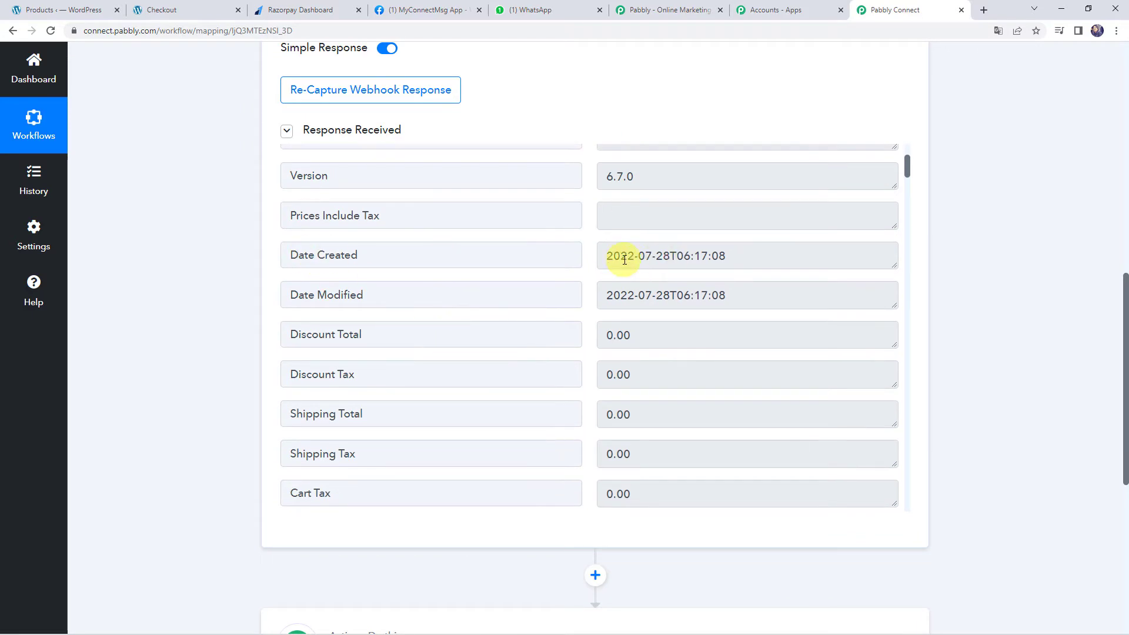
scroll(620, 260, down, 7)
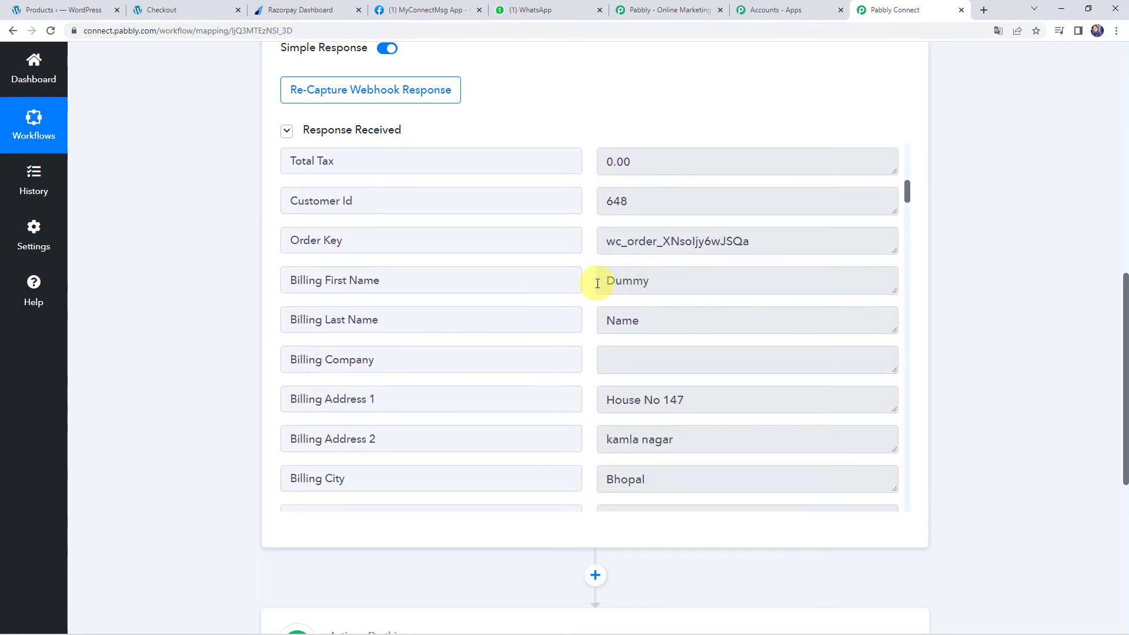
scroll(638, 320, down, 4)
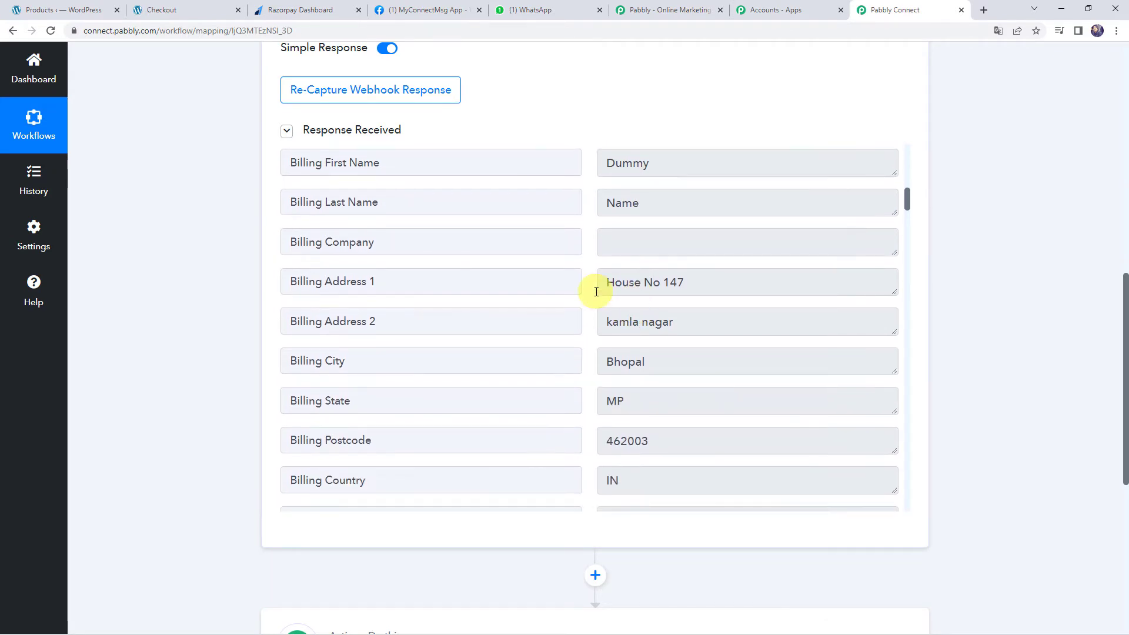
scroll(598, 427, down, 2)
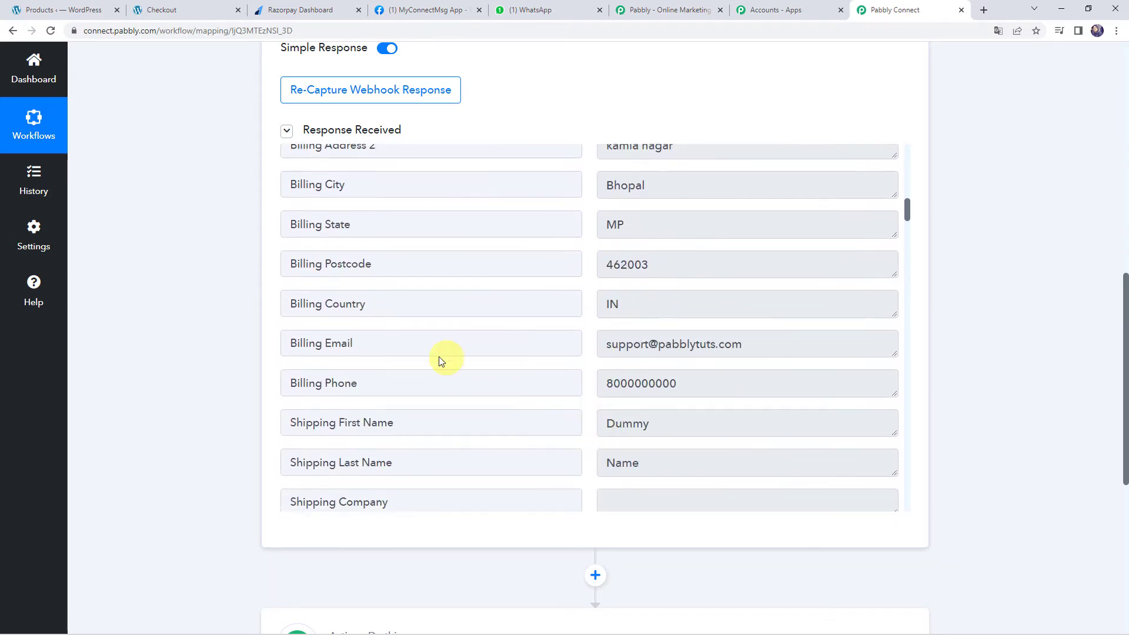
scroll(630, 385, down, 6)
scroll(632, 385, down, 3)
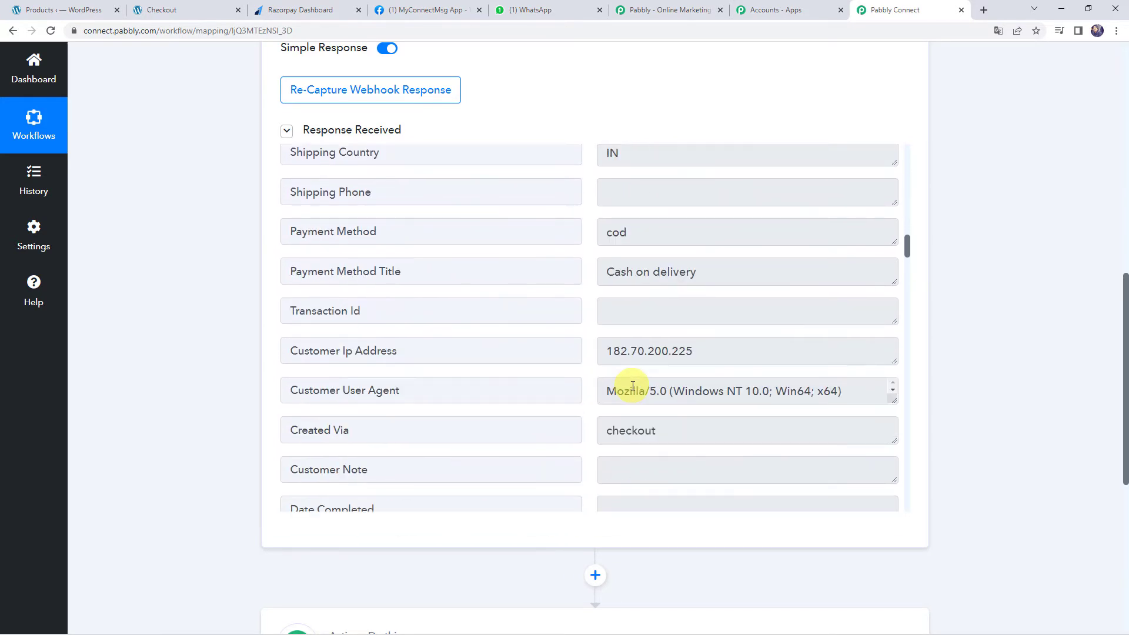
scroll(562, 294, down, 10)
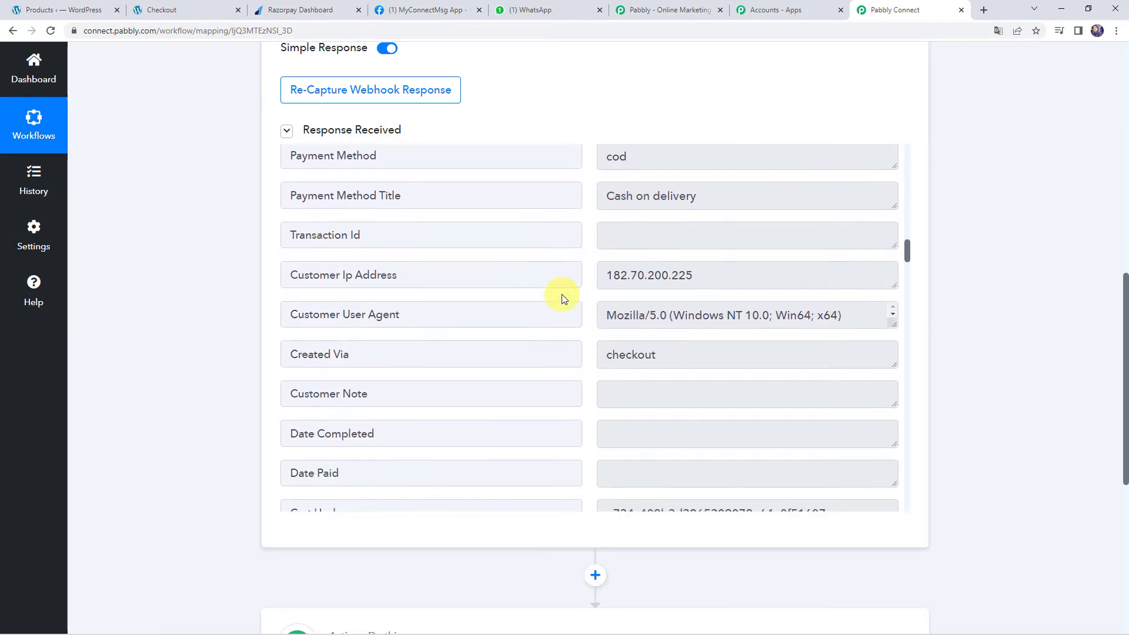
scroll(562, 297, down, 20)
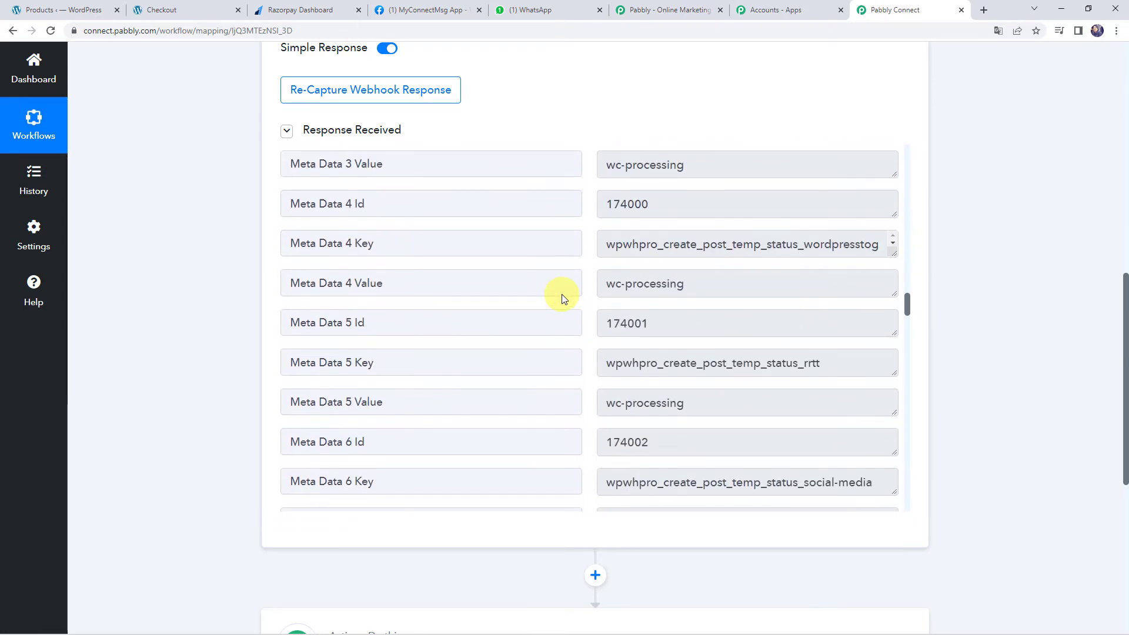
scroll(562, 296, down, 6)
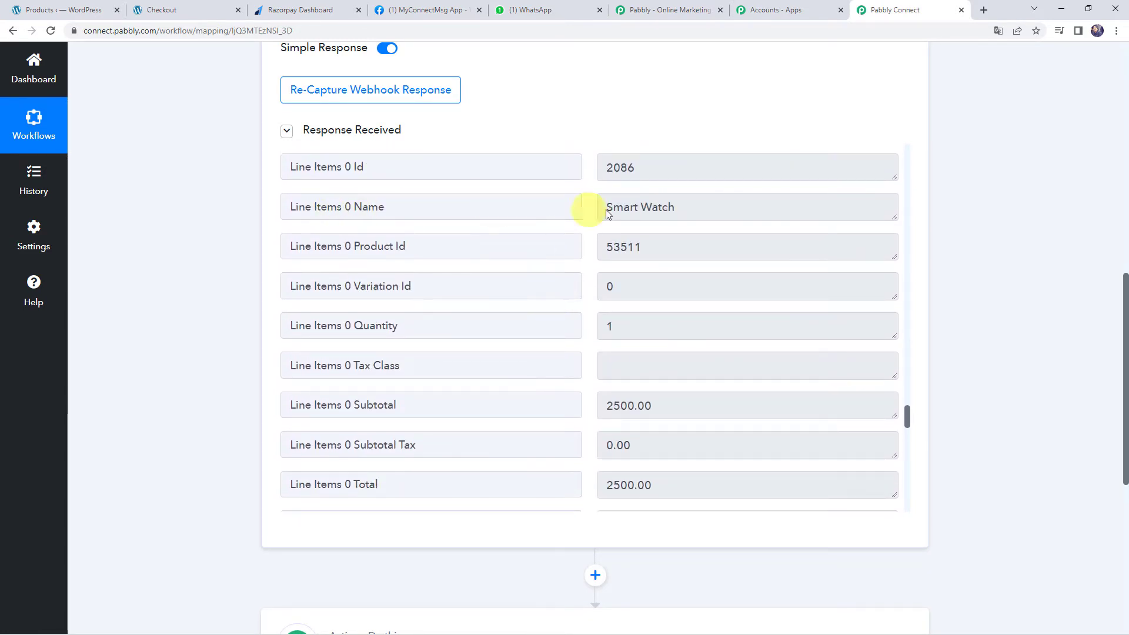
Check the captured Smart Watch line item, its 2500.00 total, and the Payment Url
click(620, 207)
click(536, 207)
click(711, 204)
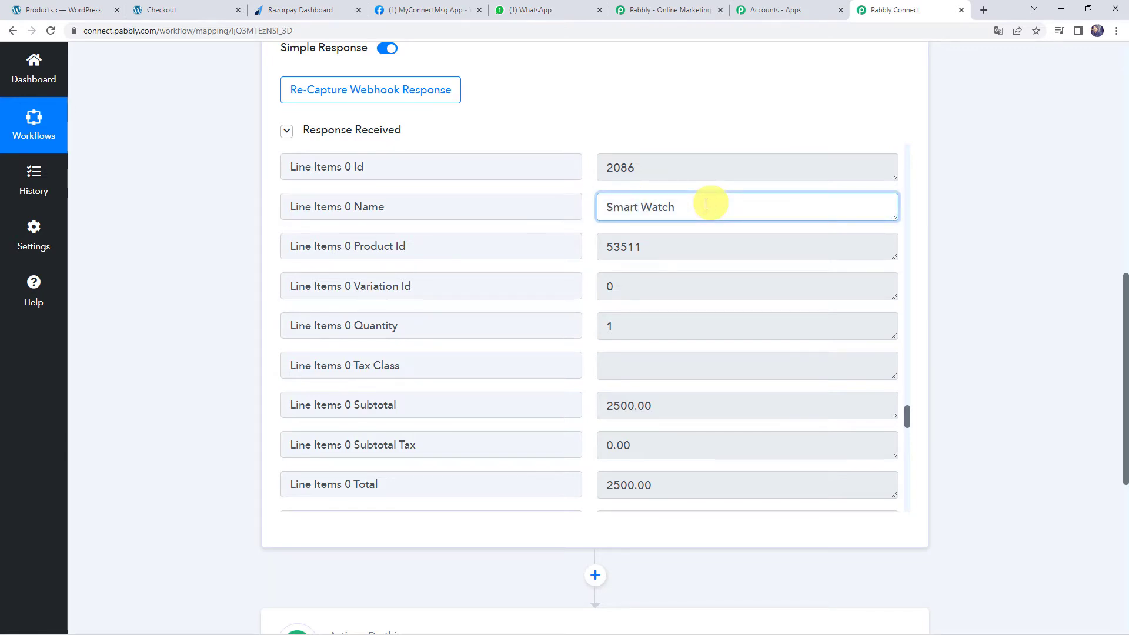
scroll(513, 295, down, 1)
scroll(513, 295, down, 1)
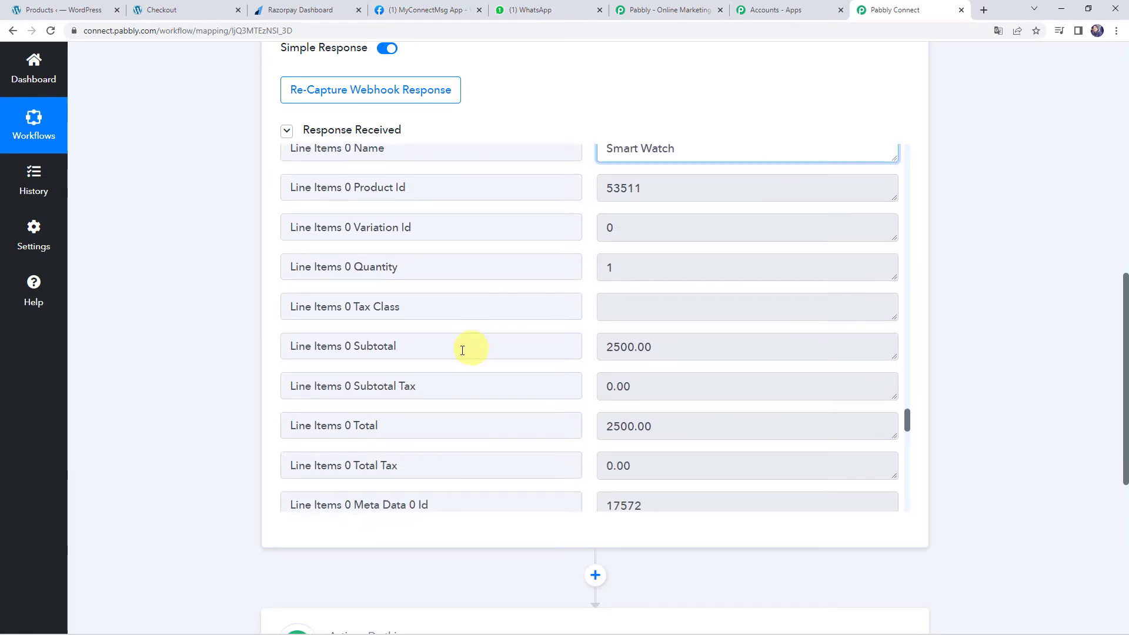
click(692, 429)
scroll(589, 406, down, 3)
scroll(589, 407, down, 12)
scroll(591, 408, down, 8)
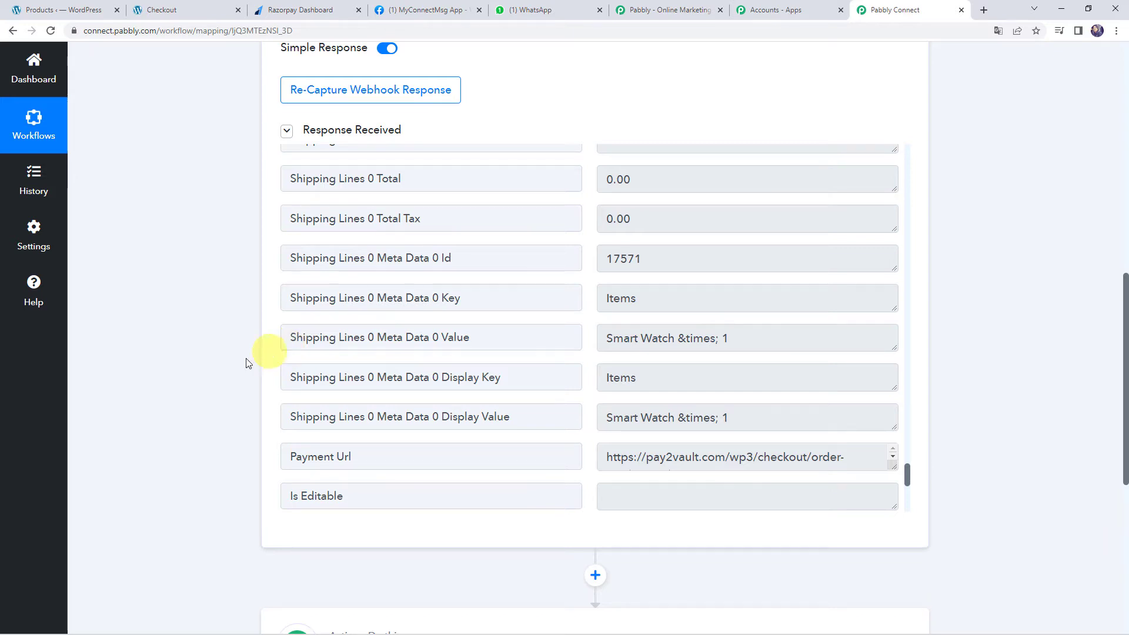
scroll(224, 360, down, 6)
Add a Razorpay action step with the Create Payment Link event
click(551, 294)
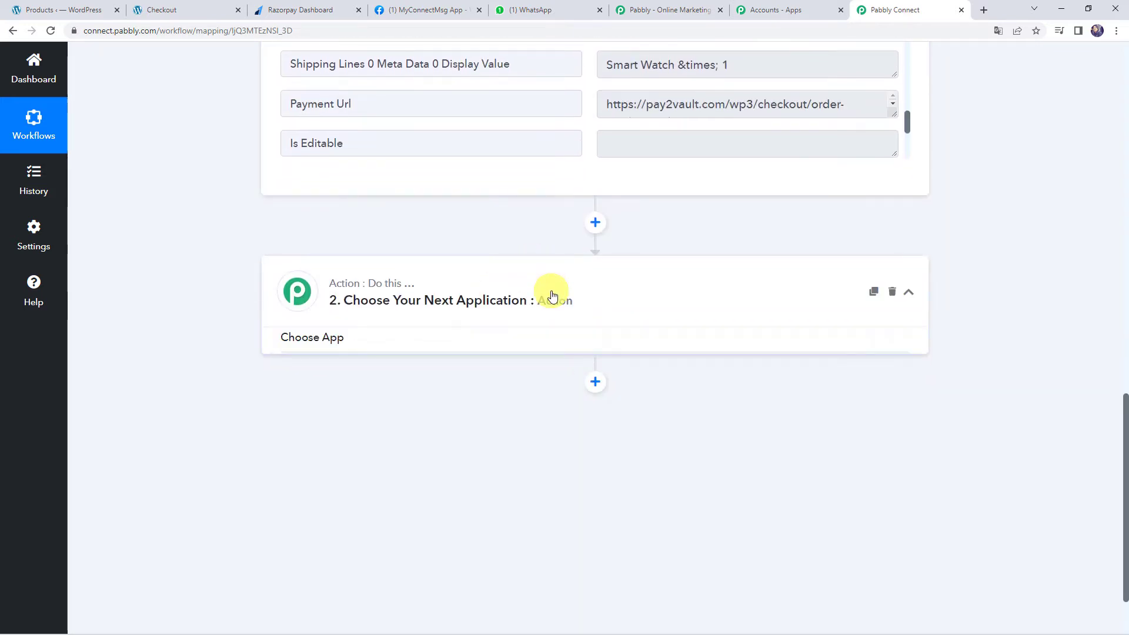
scroll(433, 352, down, 1)
click(434, 327)
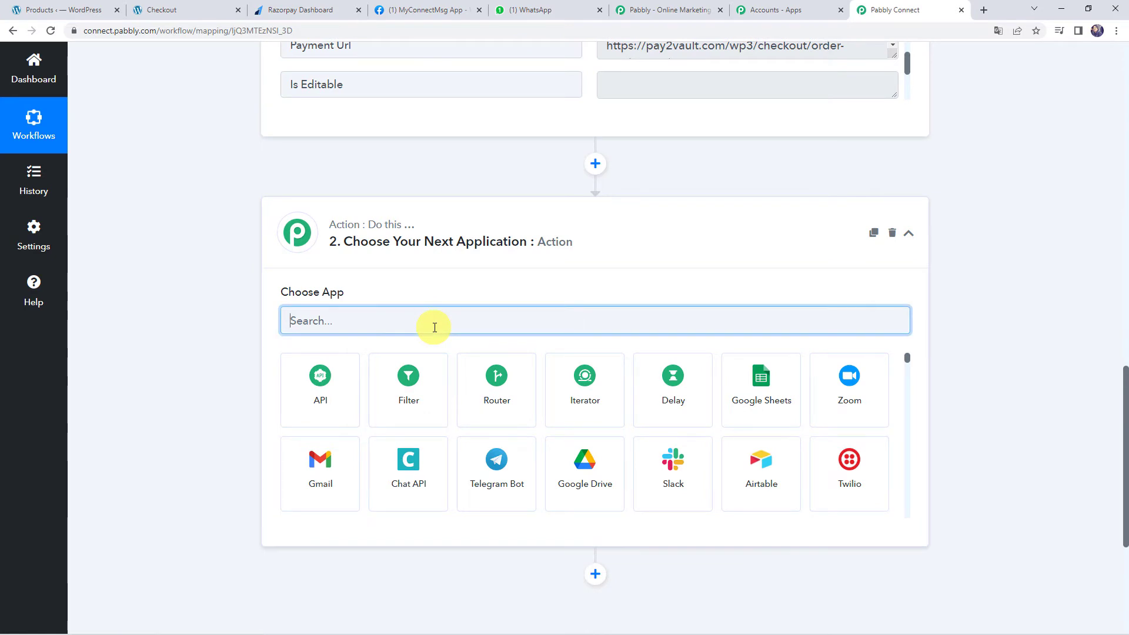
text(Razor)
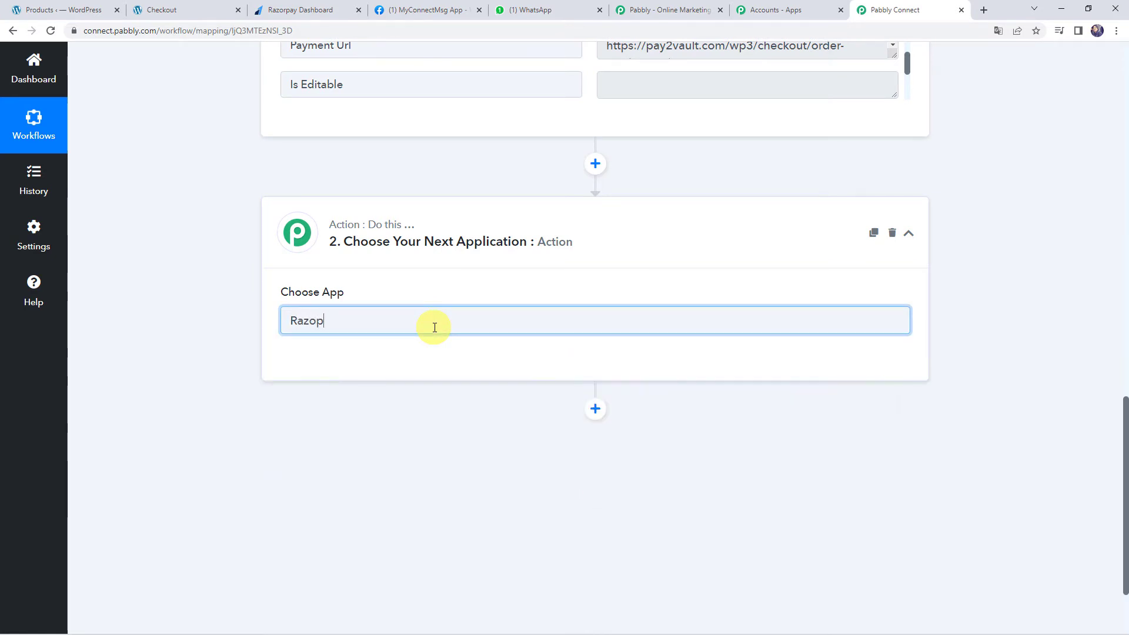
click(315, 393)
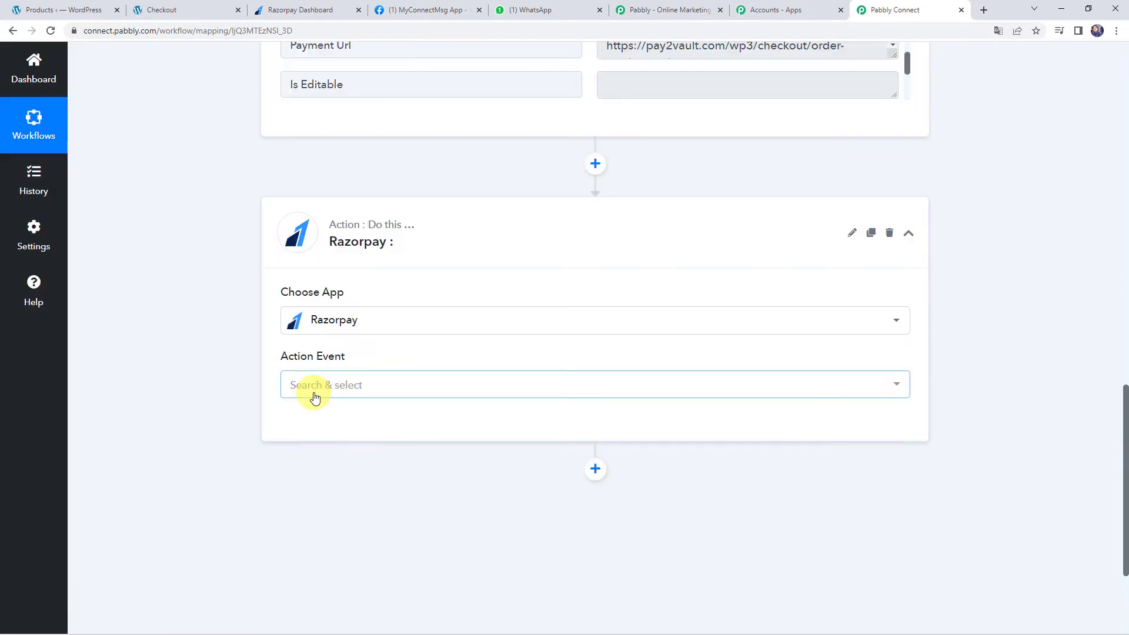
click(318, 391)
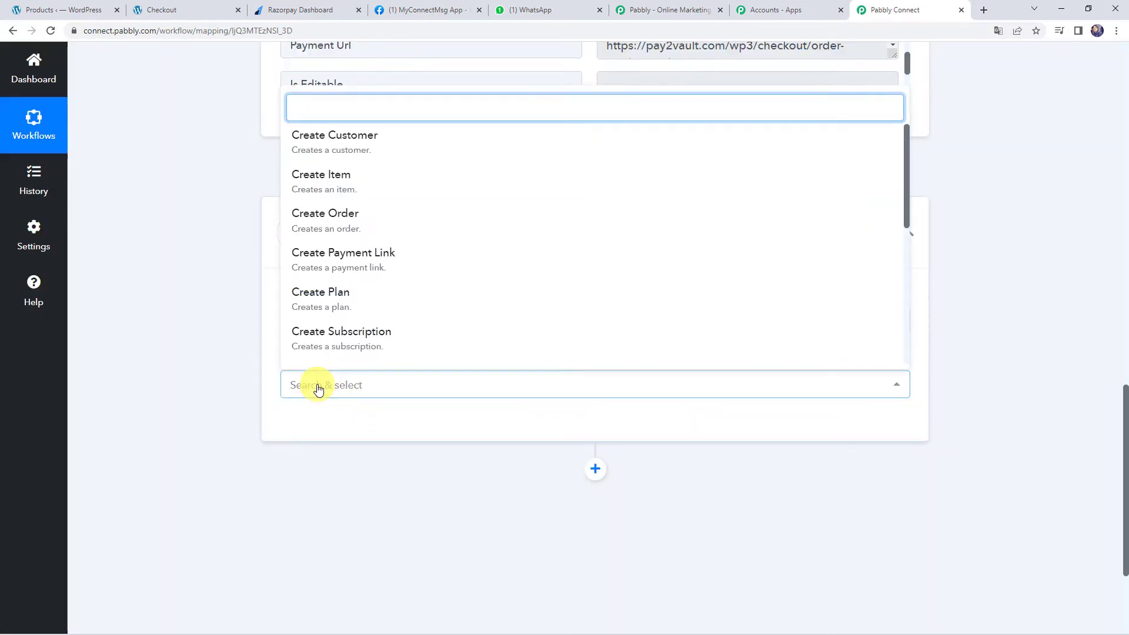
click(358, 272)
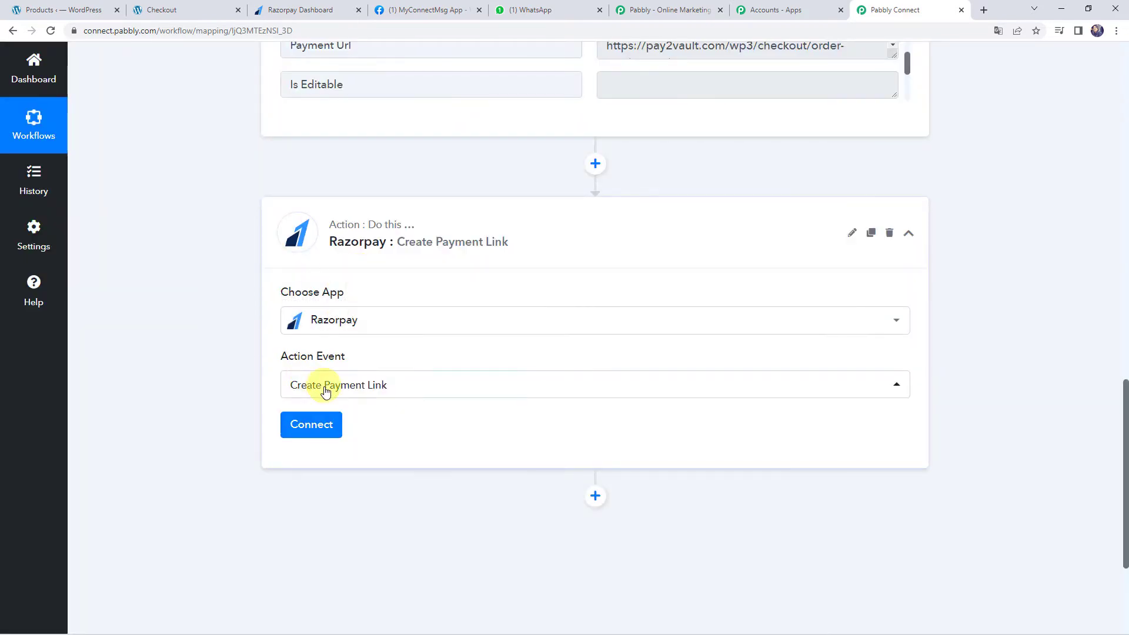
Start a new Razorpay connection and switch to the Razorpay dashboard for API keys
click(324, 422)
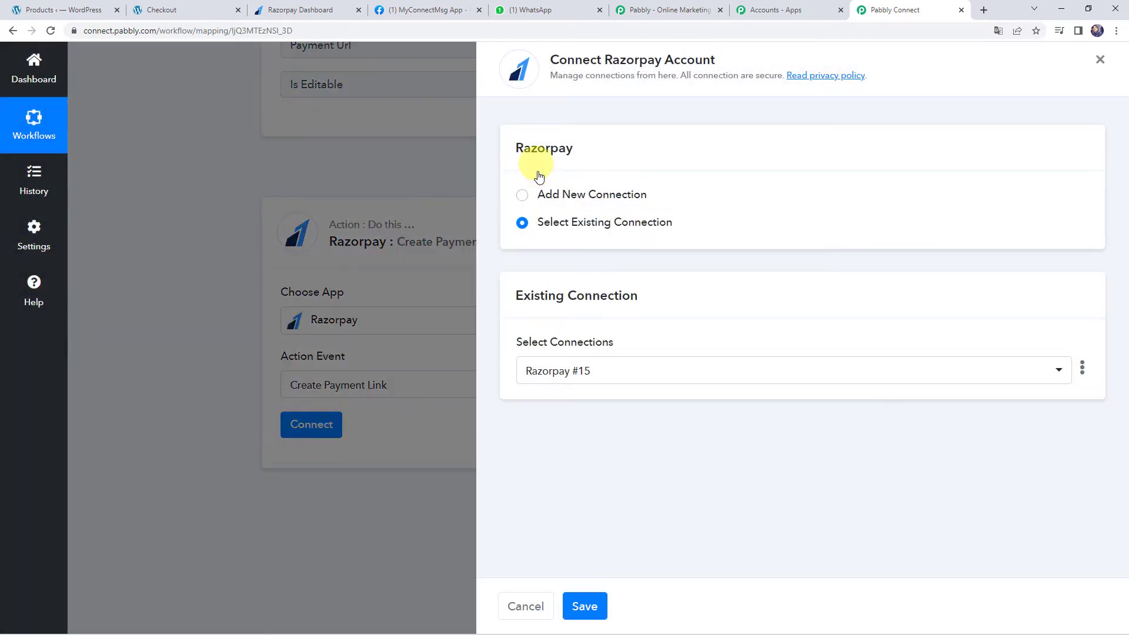
click(562, 195)
scroll(562, 196, down, 1)
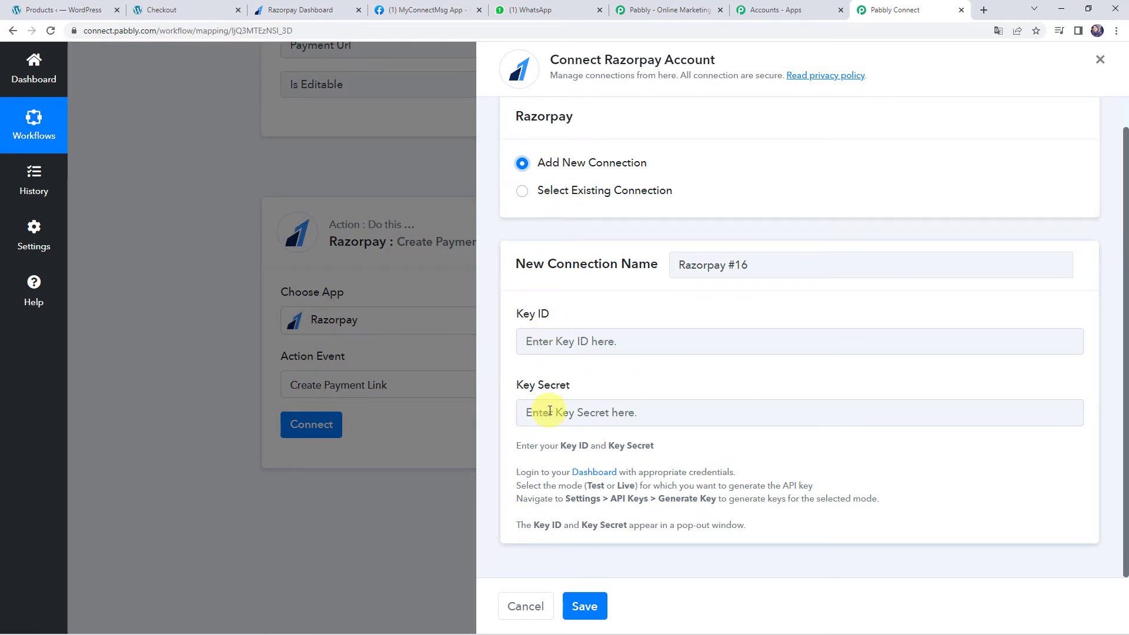
click(307, 12)
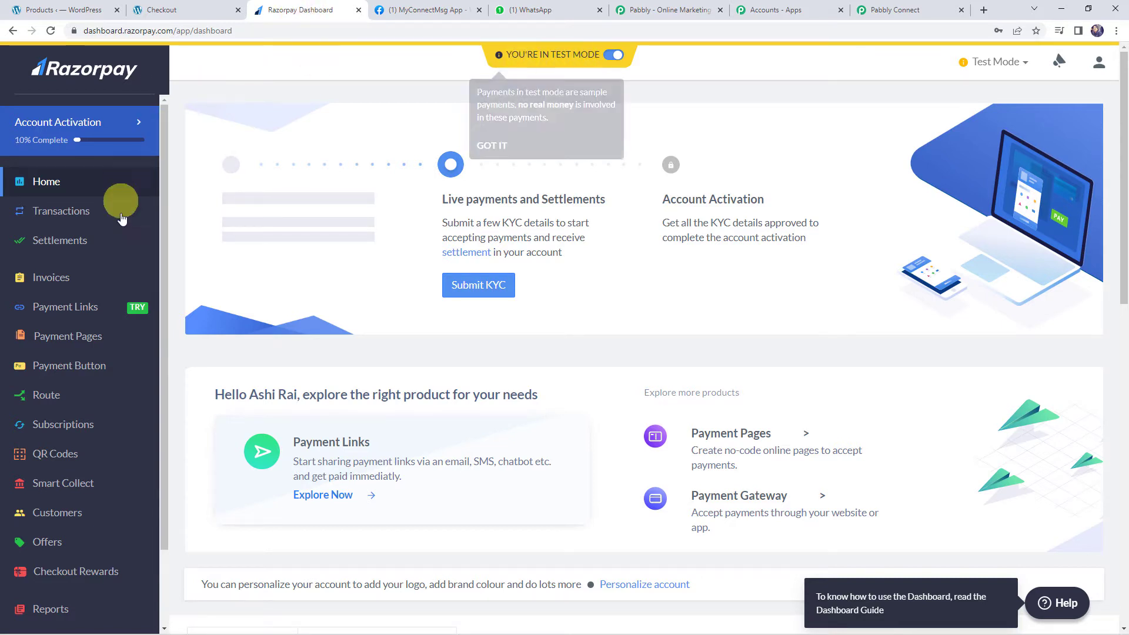
Regenerate the Razorpay test API key, deactivating the old key, and copy the new Key Id
scroll(114, 269, down, 5)
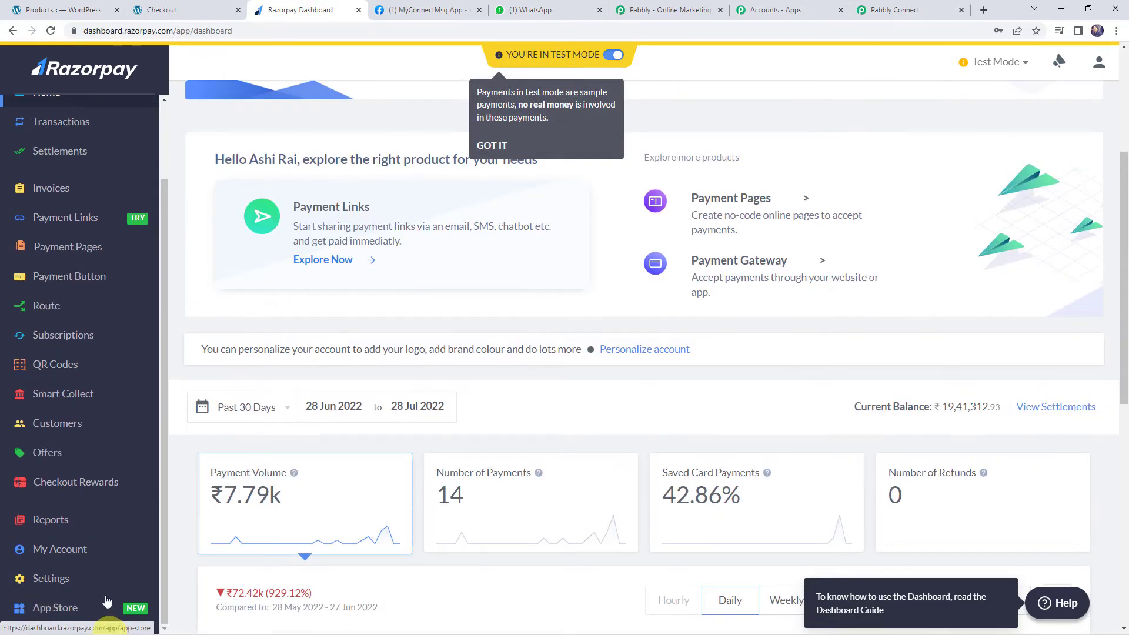
click(53, 581)
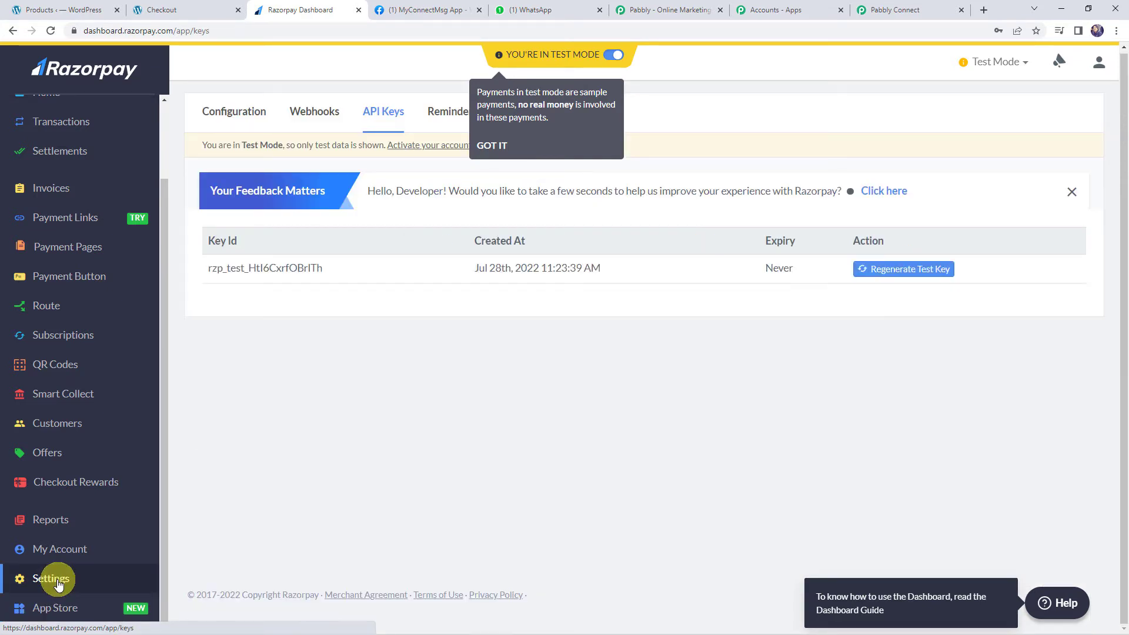
click(390, 114)
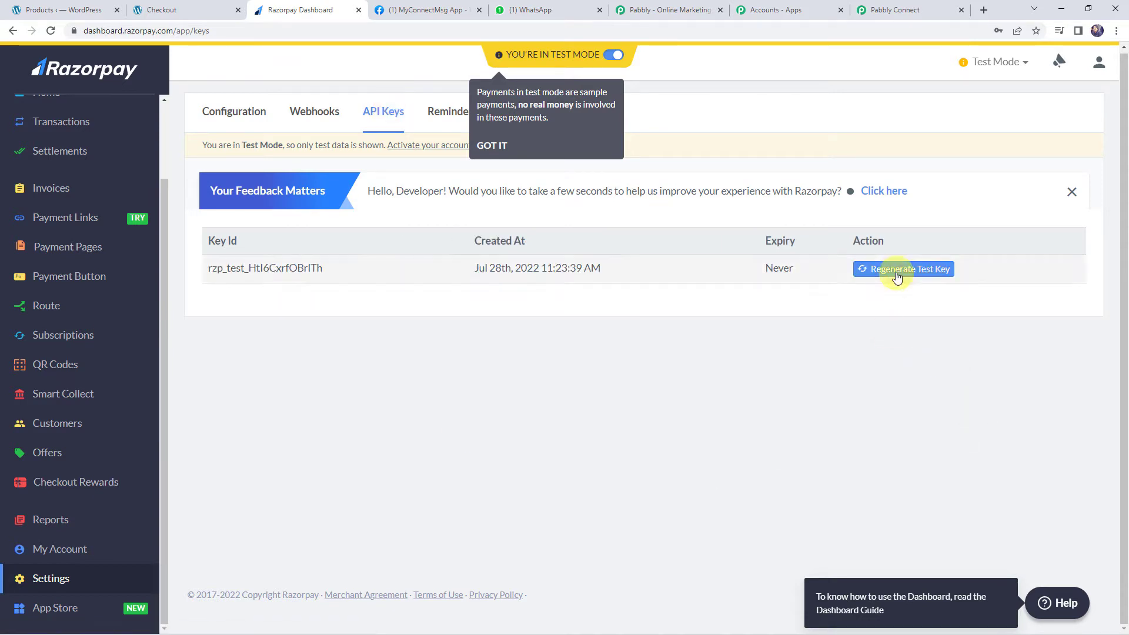
click(894, 272)
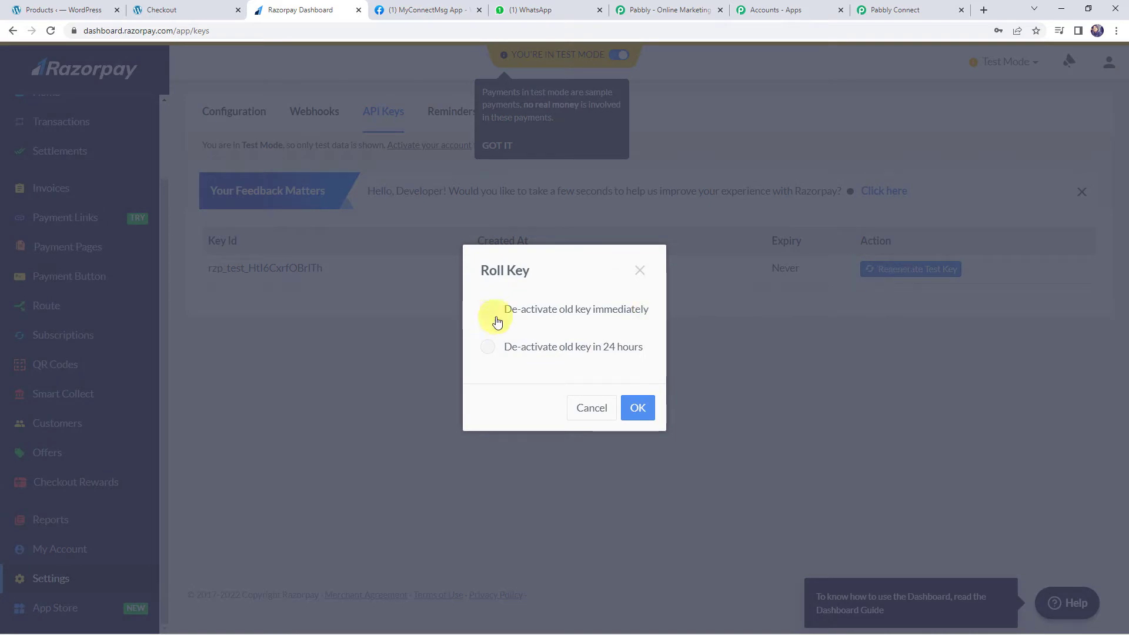
click(633, 410)
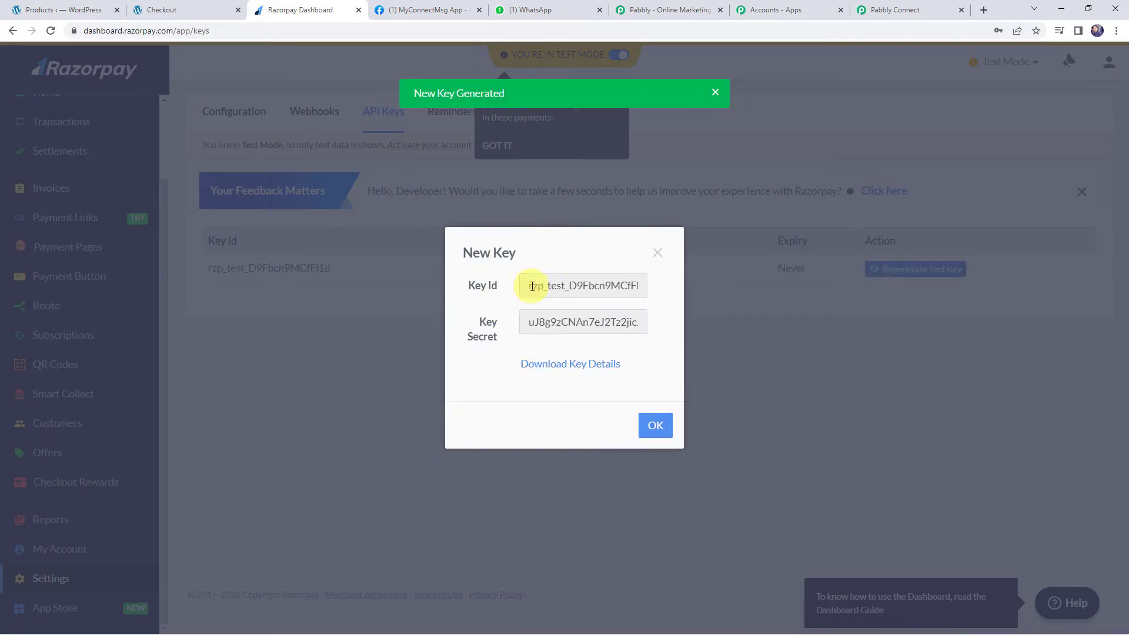
double_click(569, 284)
key(ctrl+c)
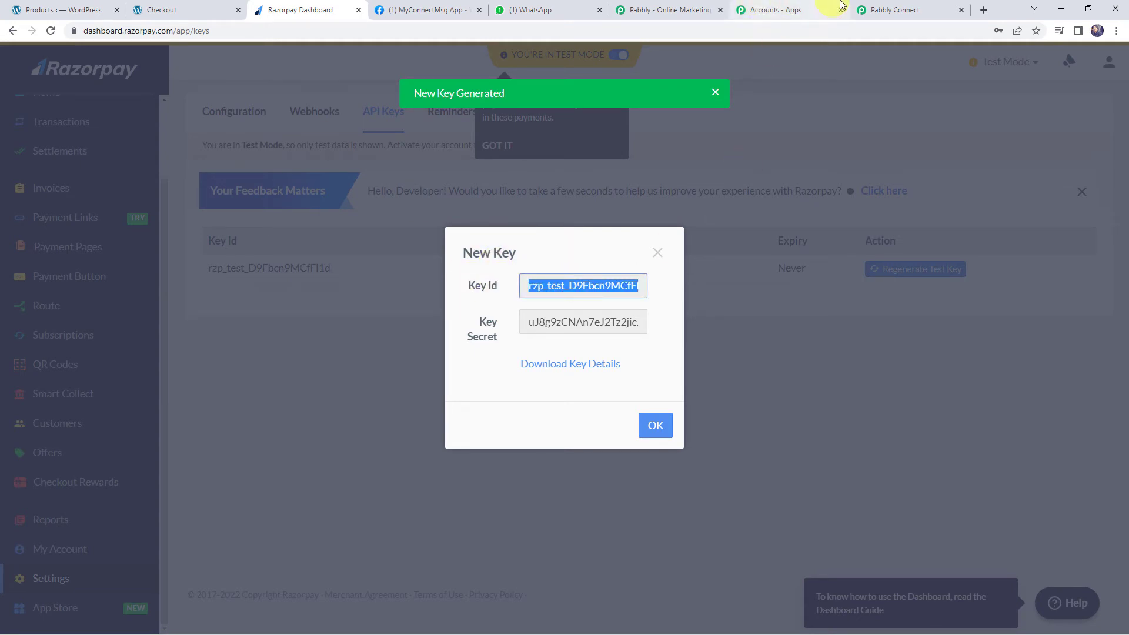
click(898, 10)
Paste the new Key Id and Key Secret into the Razorpay connection form and save it
click(546, 341)
key(ctrl+v)
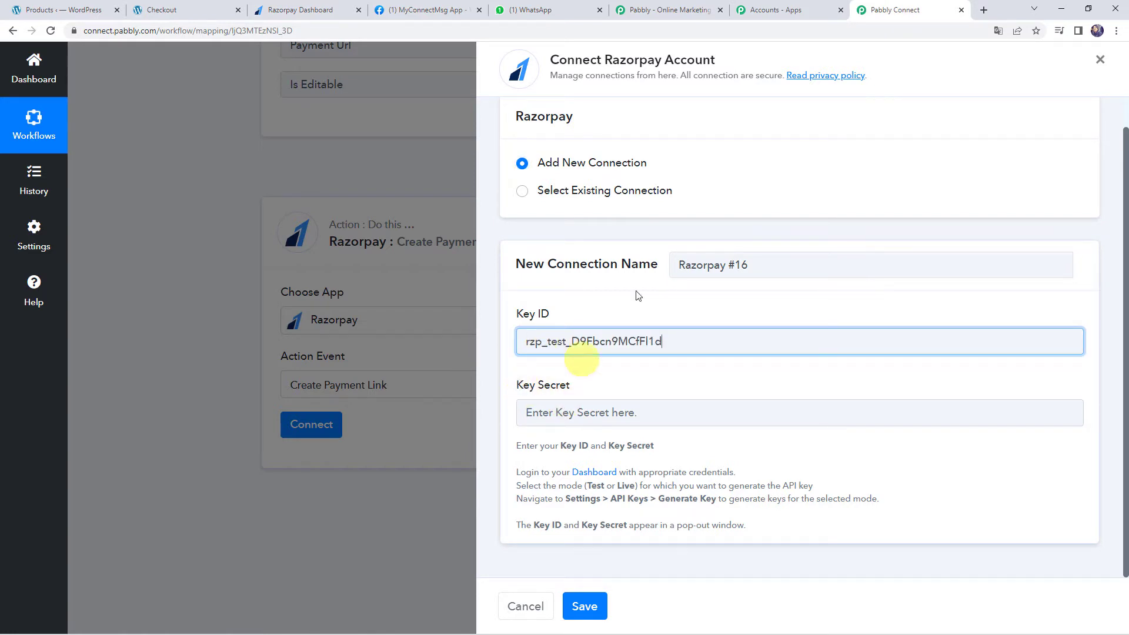
click(305, 11)
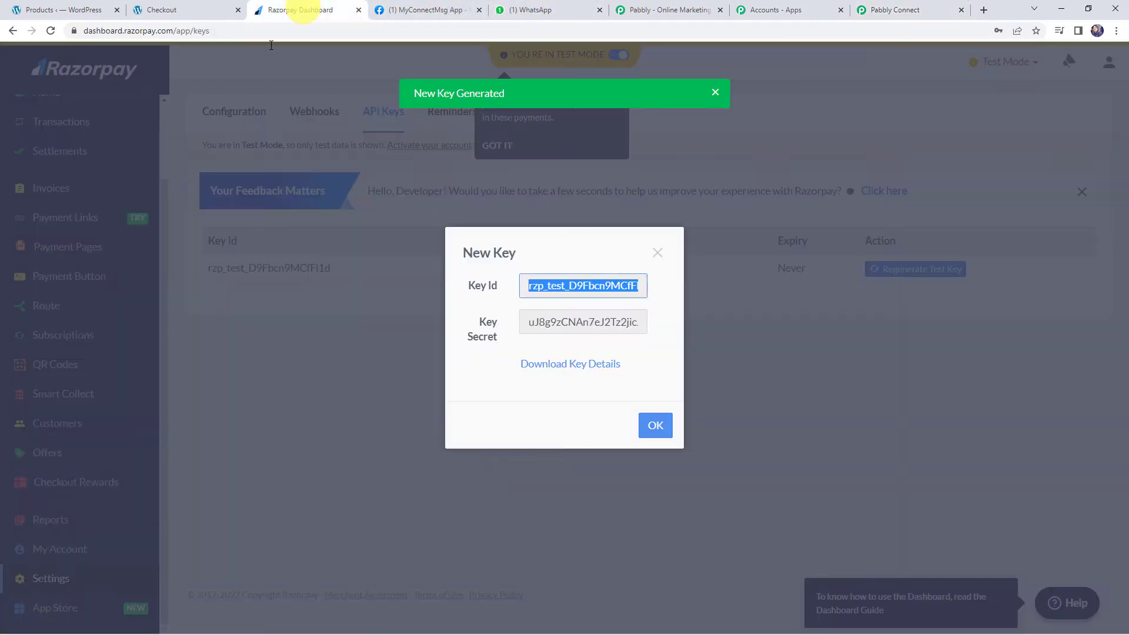
double_click(570, 321)
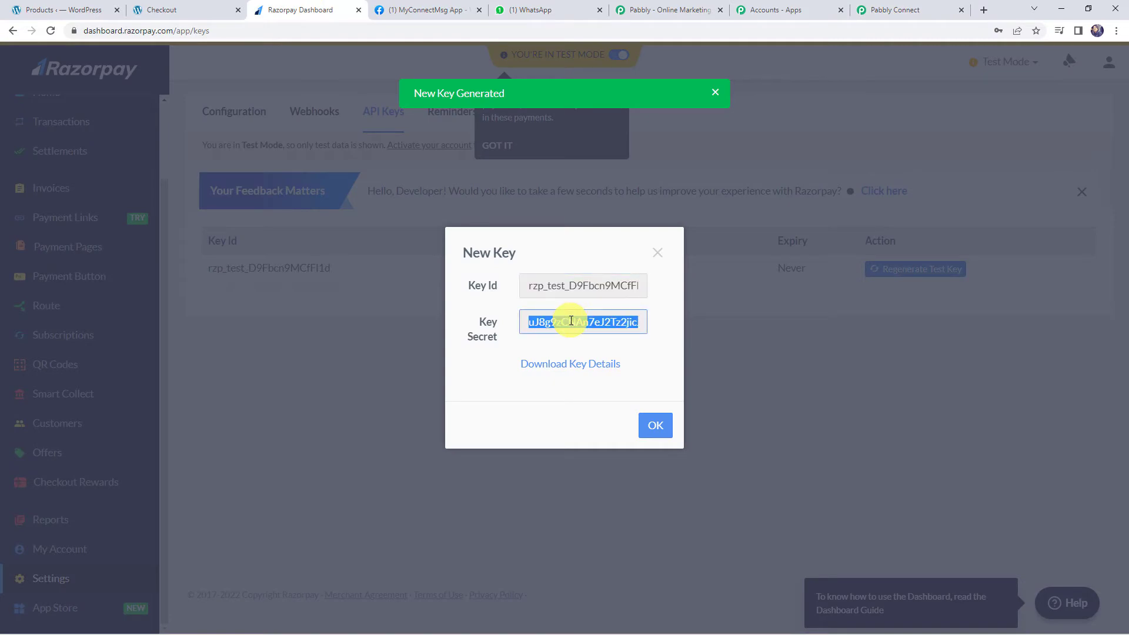
click(926, 16)
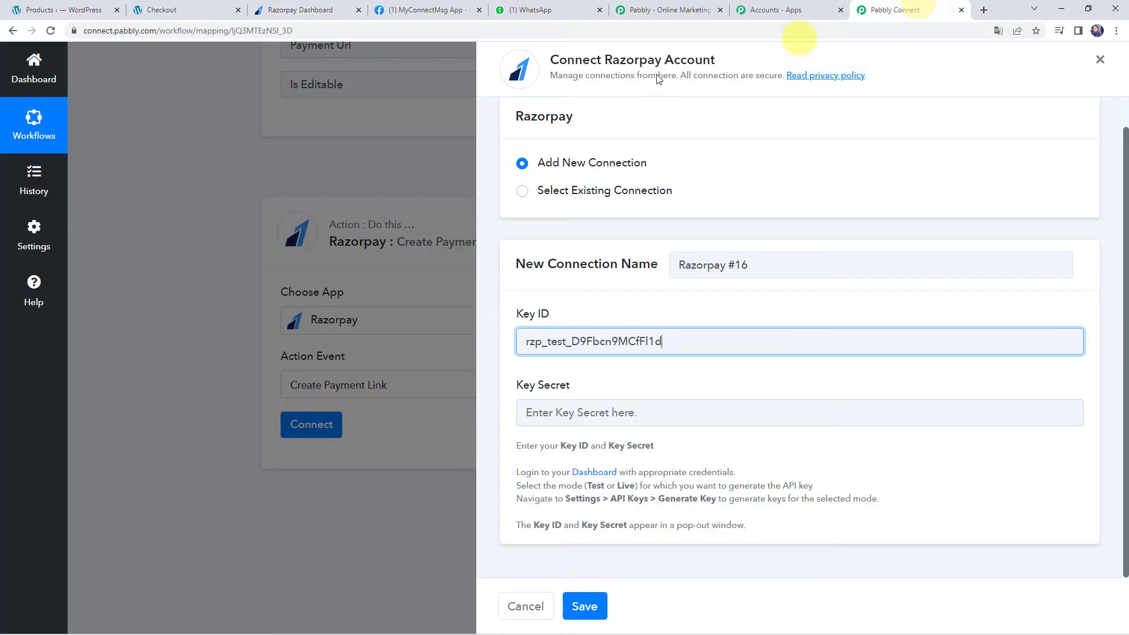
click(526, 412)
key(ctrl+v)
click(580, 606)
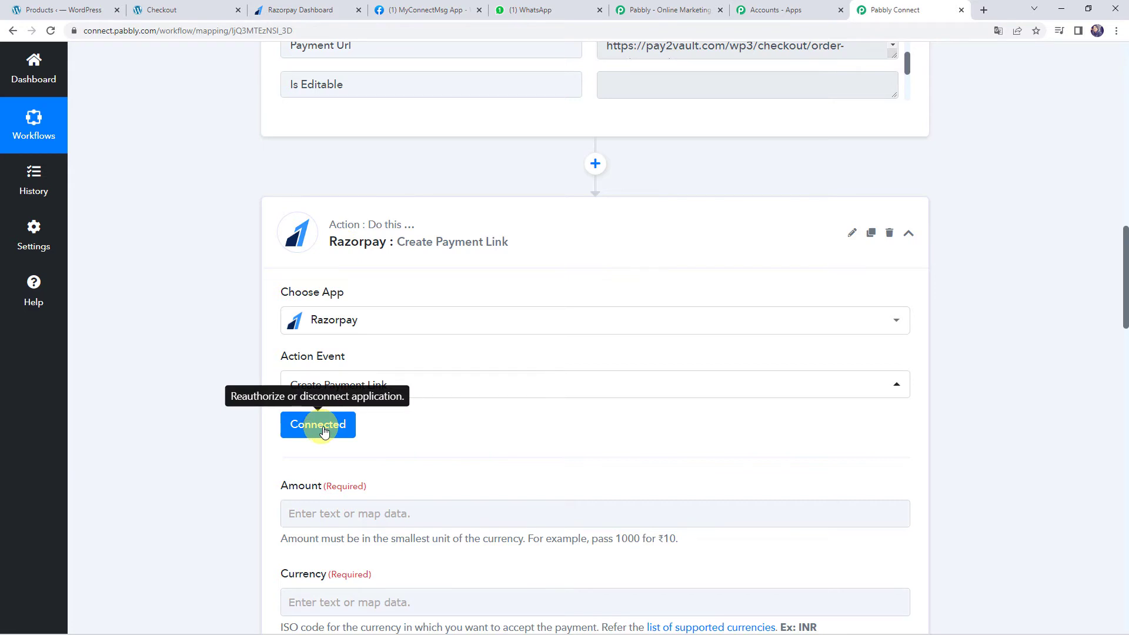
Close Razorpay's New Key details dialog with OK and return to Pabbly Connect
click(297, 10)
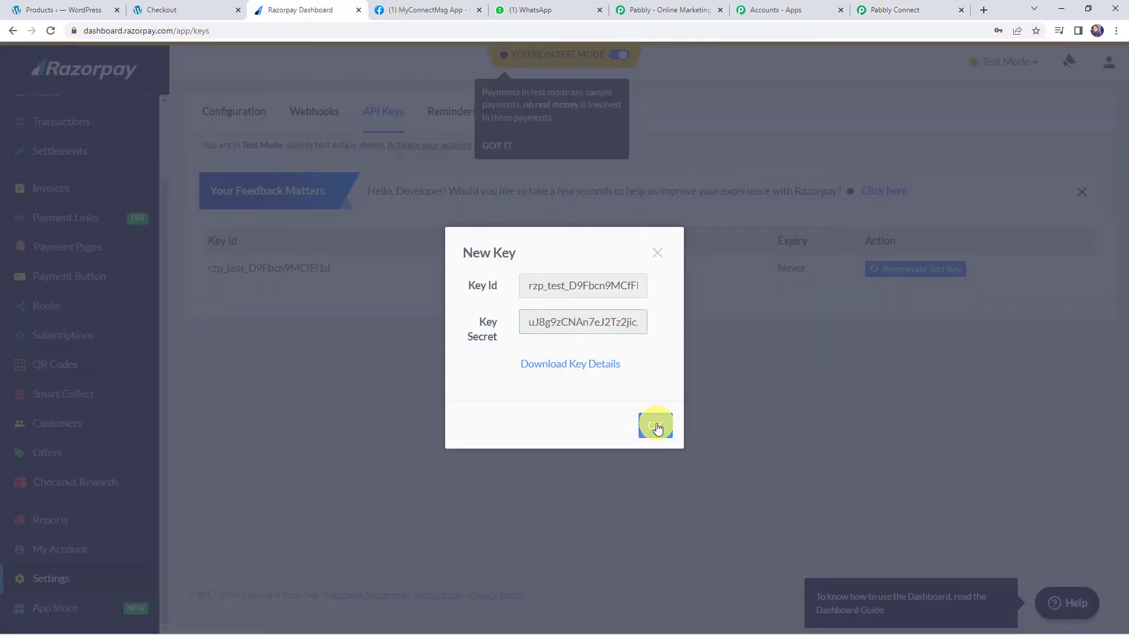
click(657, 428)
click(621, 388)
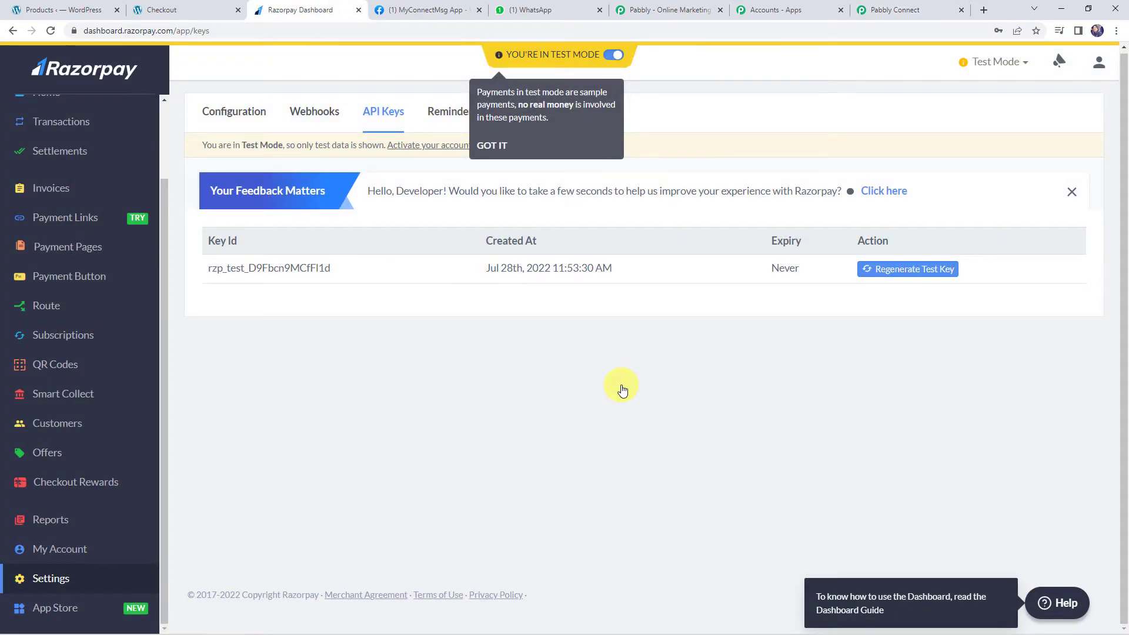
click(898, 9)
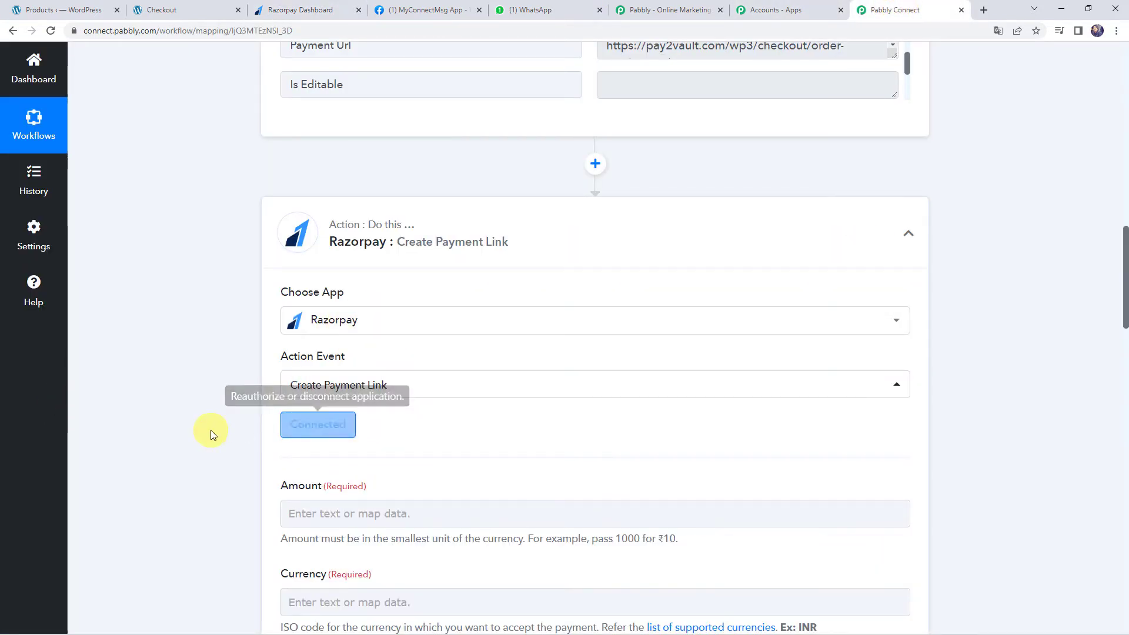
scroll(211, 429, down, 5)
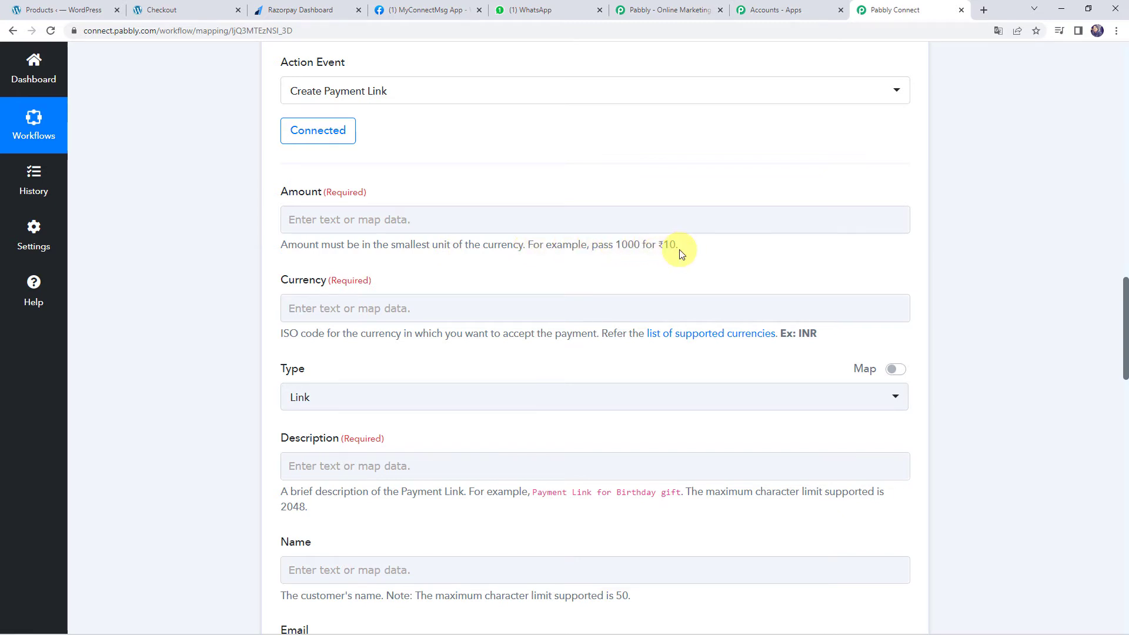
drag(682, 250, 665, 247)
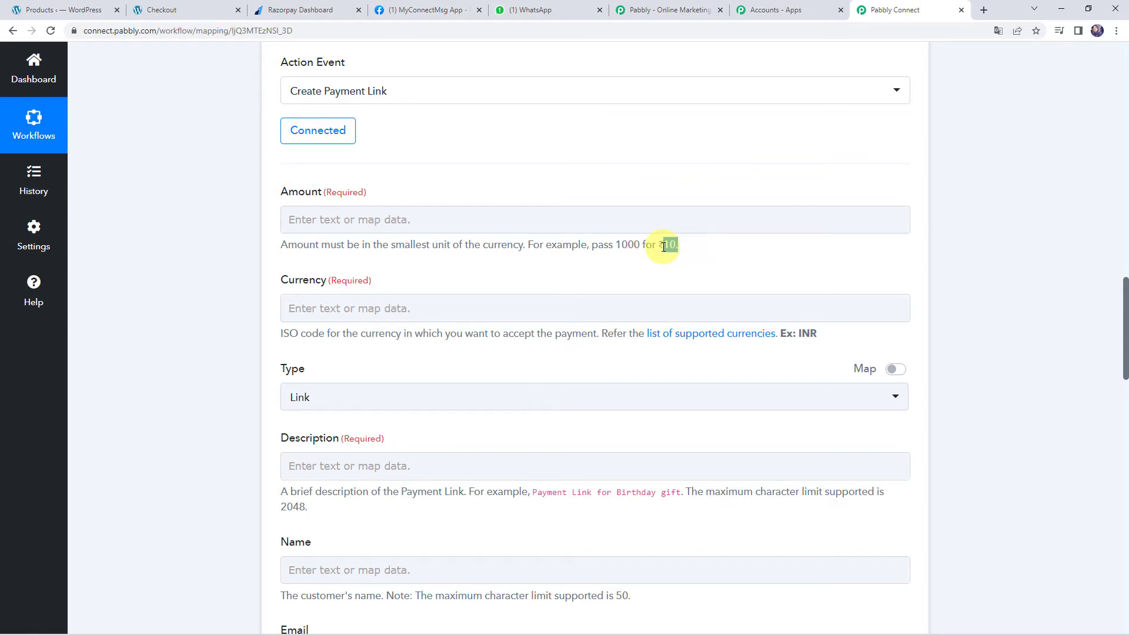
scroll(178, 302, up, 10)
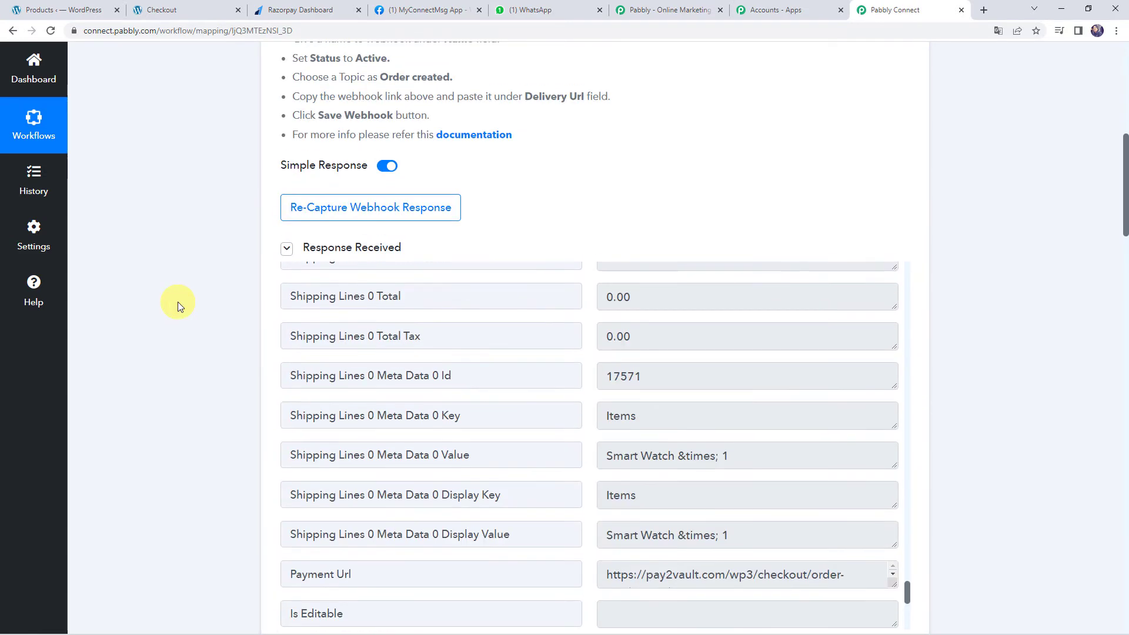
scroll(177, 302, down, 2)
scroll(474, 333, down, 6)
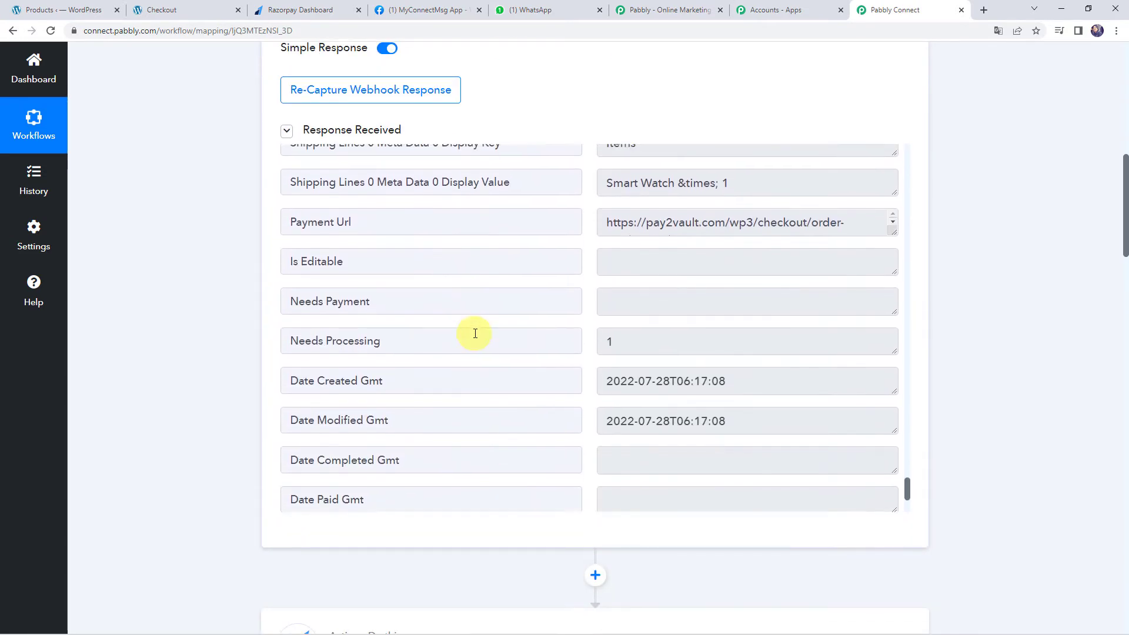
scroll(475, 333, down, 2)
scroll(474, 332, up, 8)
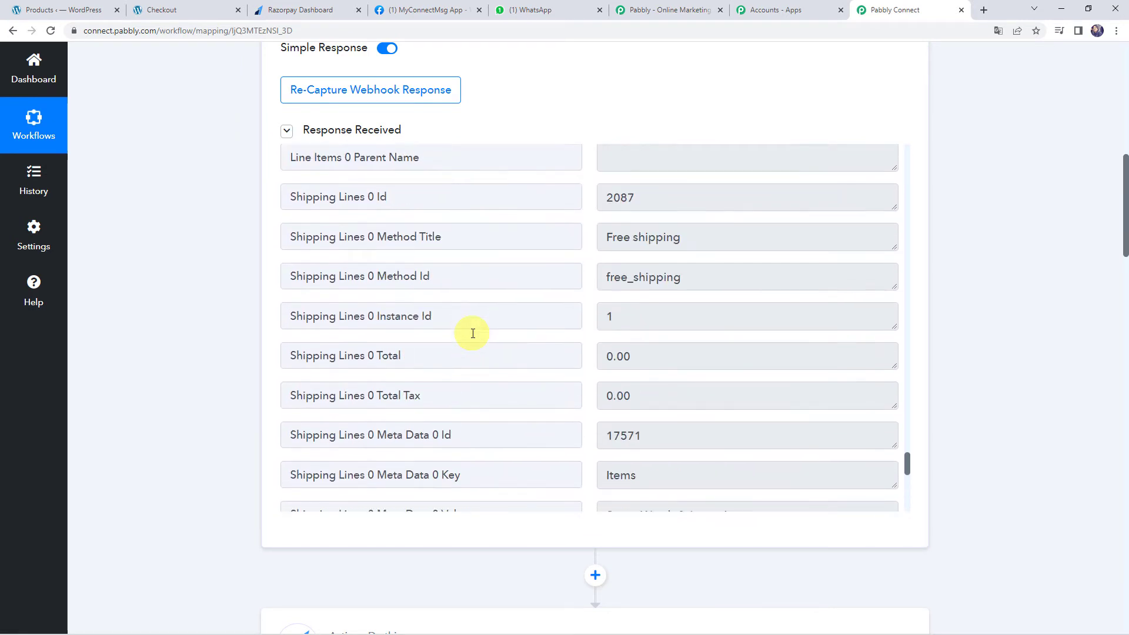
scroll(473, 333, up, 9)
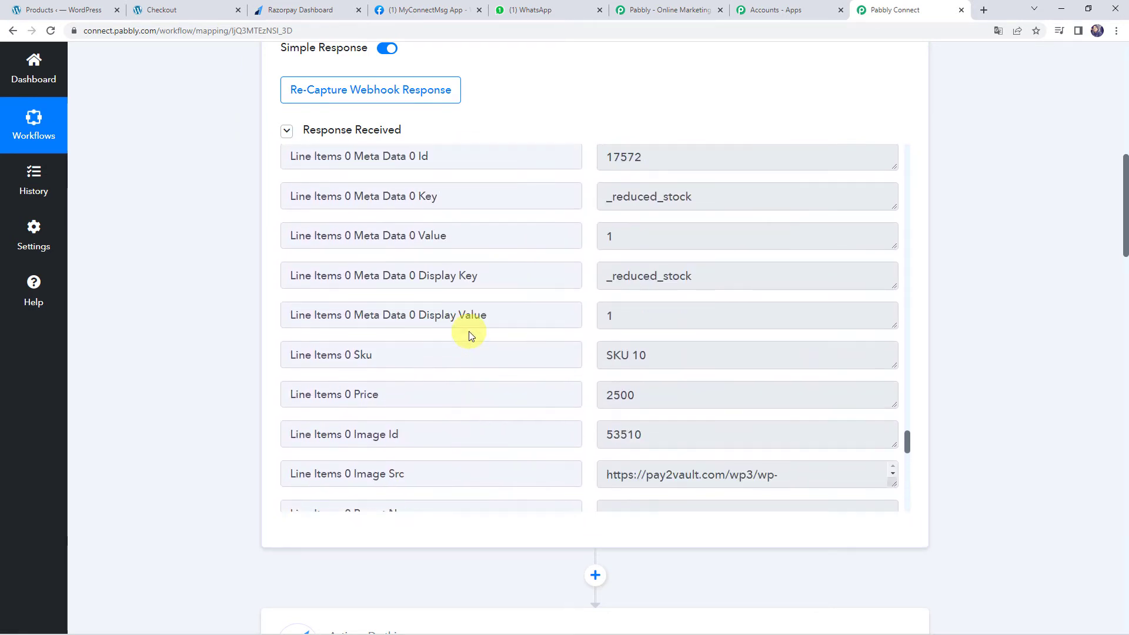
drag(645, 403, 547, 395)
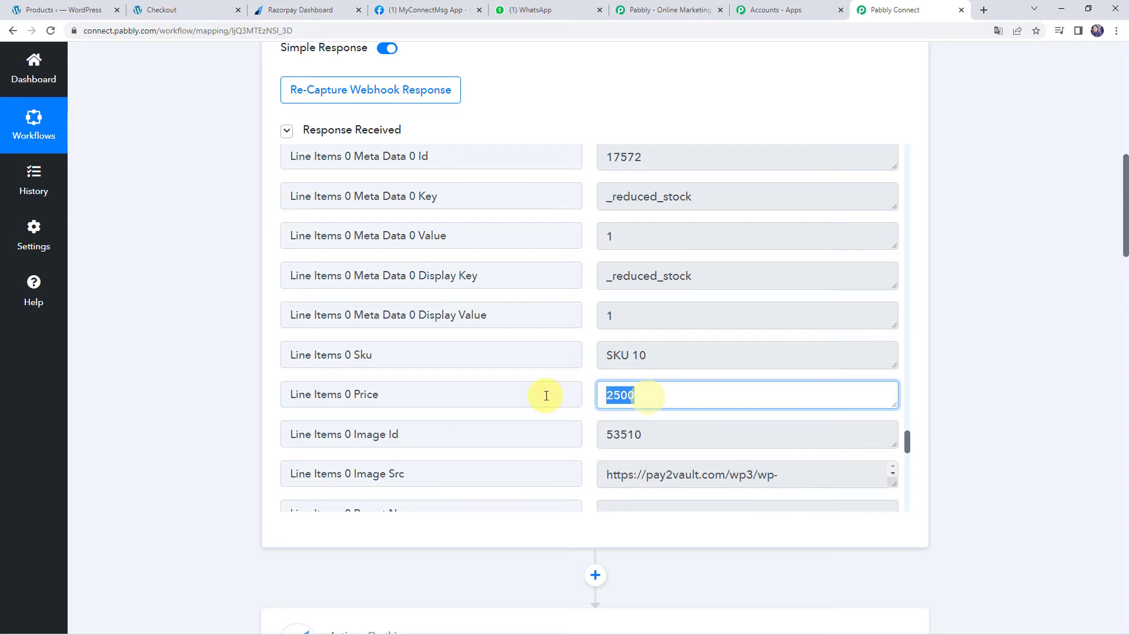
scroll(189, 375, down, 4)
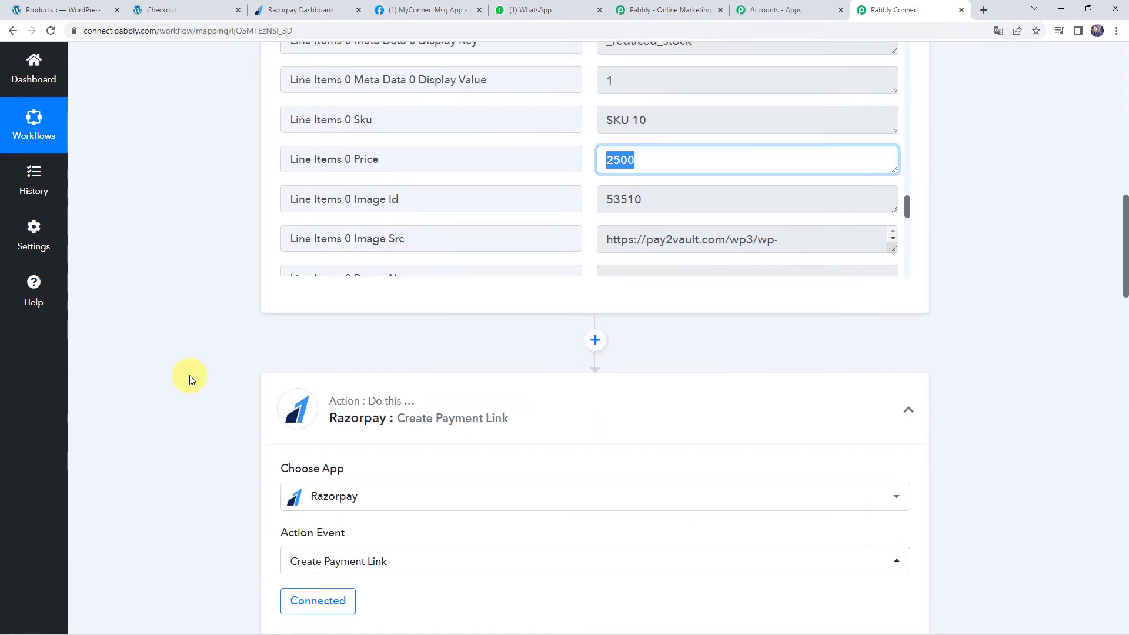
scroll(190, 375, down, 4)
scroll(189, 375, down, 3)
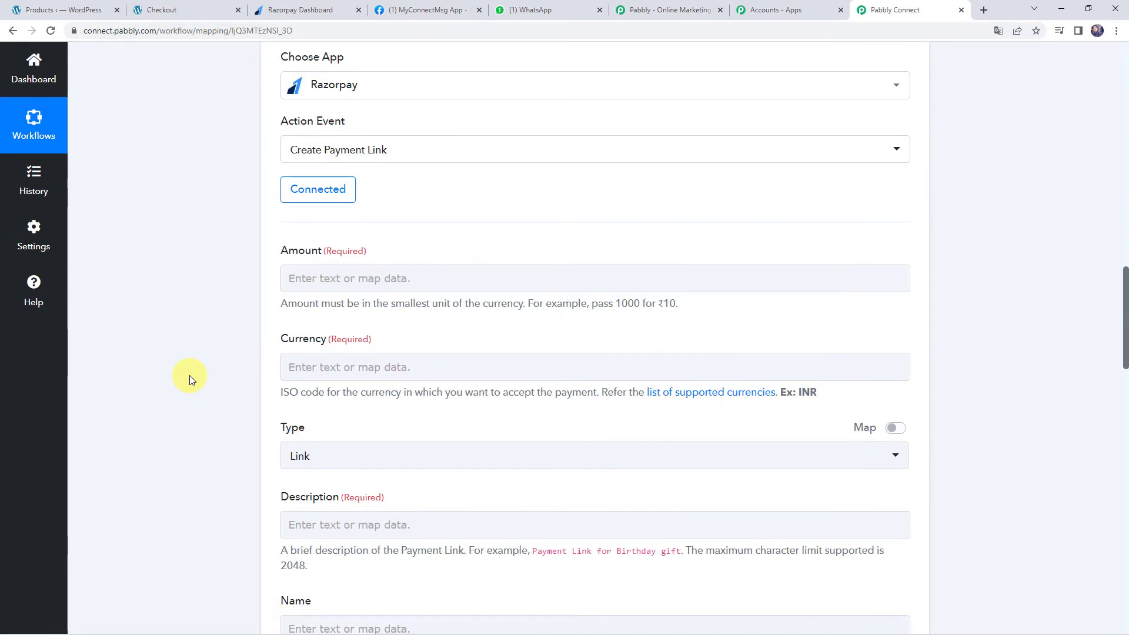
scroll(189, 375, down, 3)
click(352, 343)
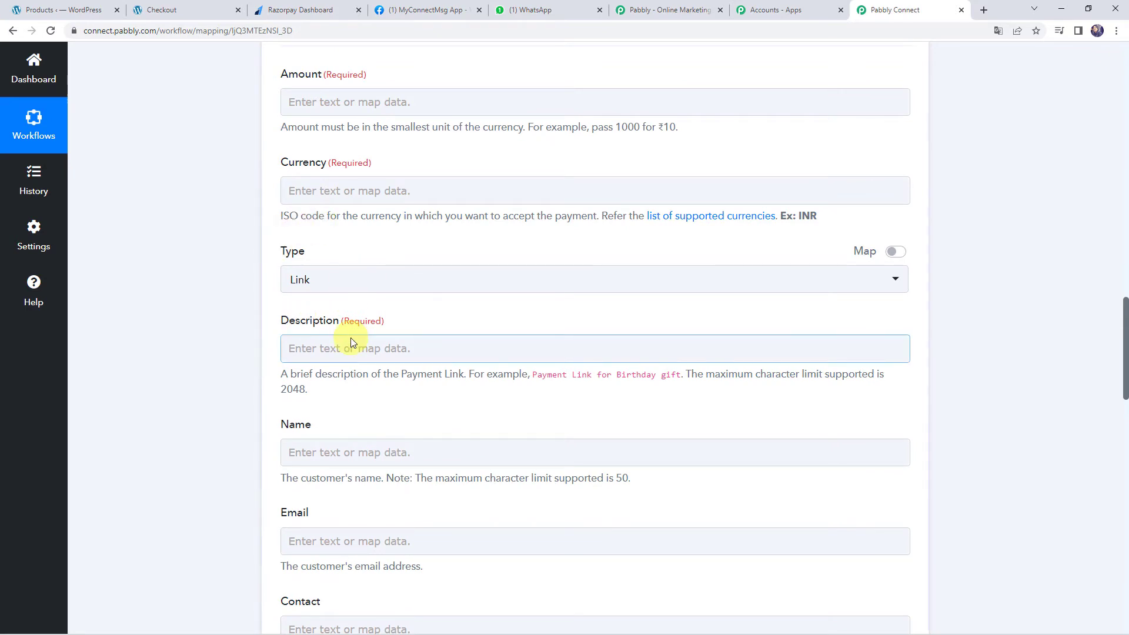
scroll(248, 389, down, 6)
scroll(248, 389, down, 6)
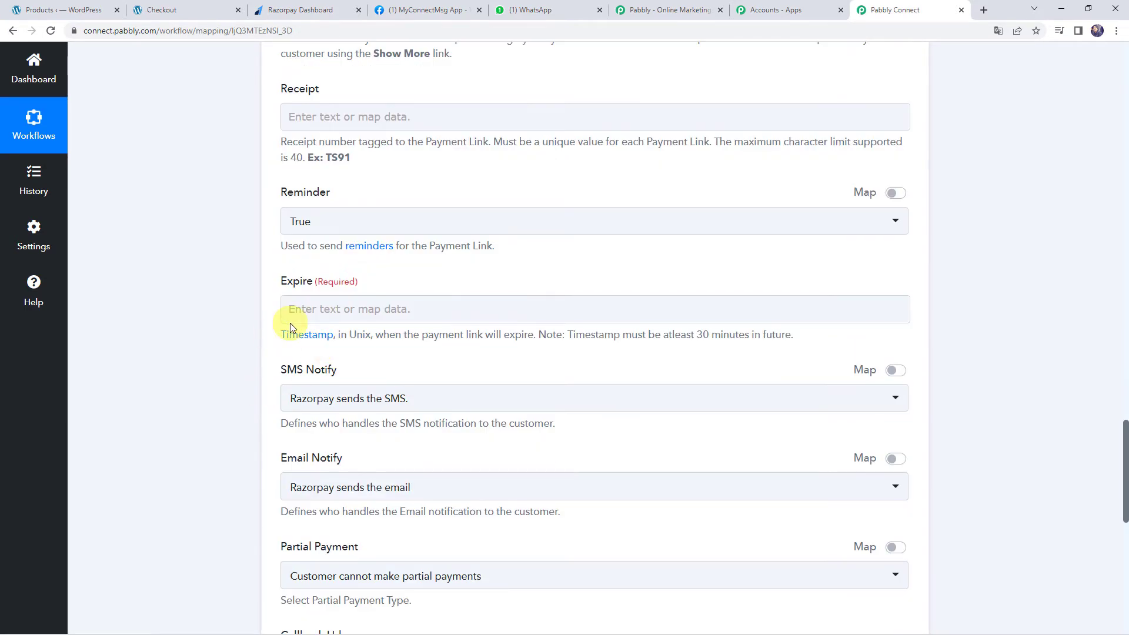
click(312, 307)
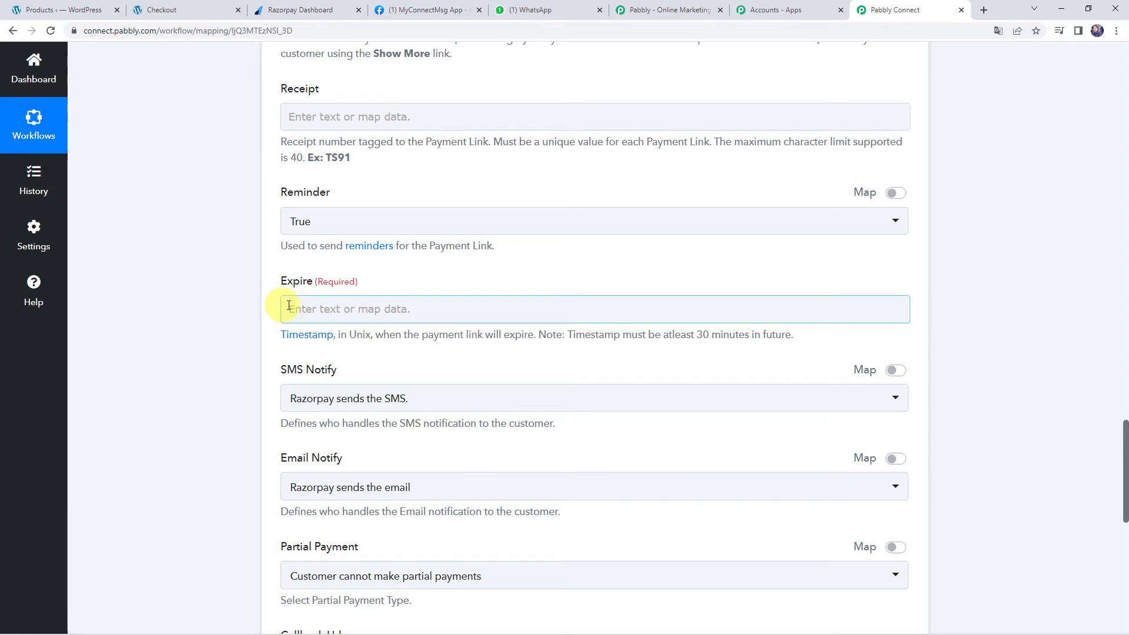
scroll(216, 324, up, 20)
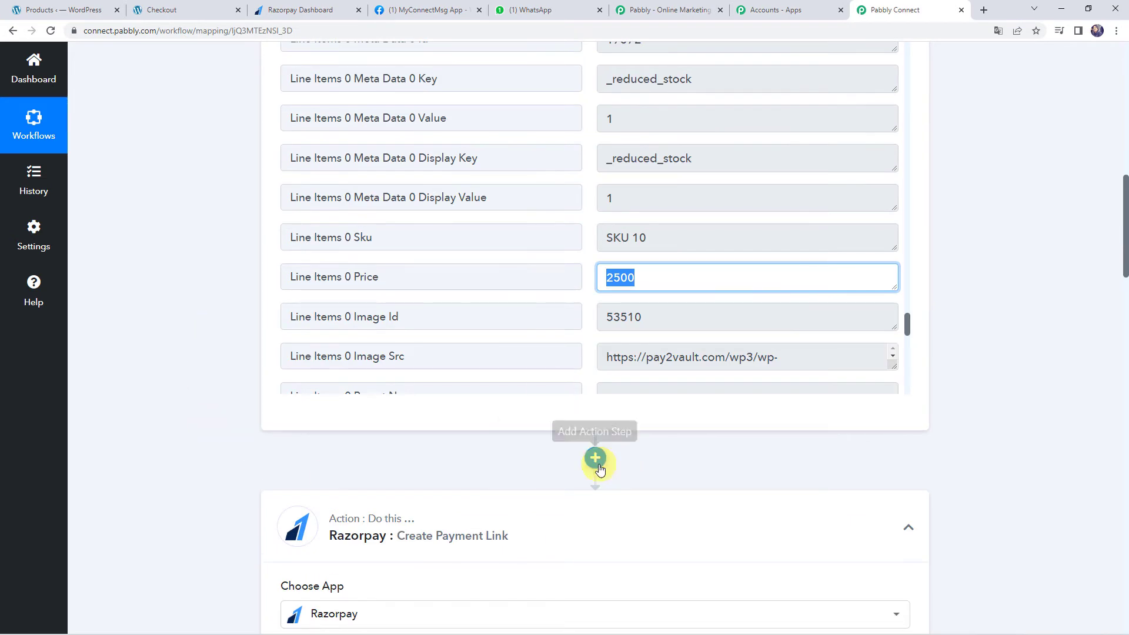
Add a Number Formatter step with the Perform Math Operation event and connect it
click(594, 460)
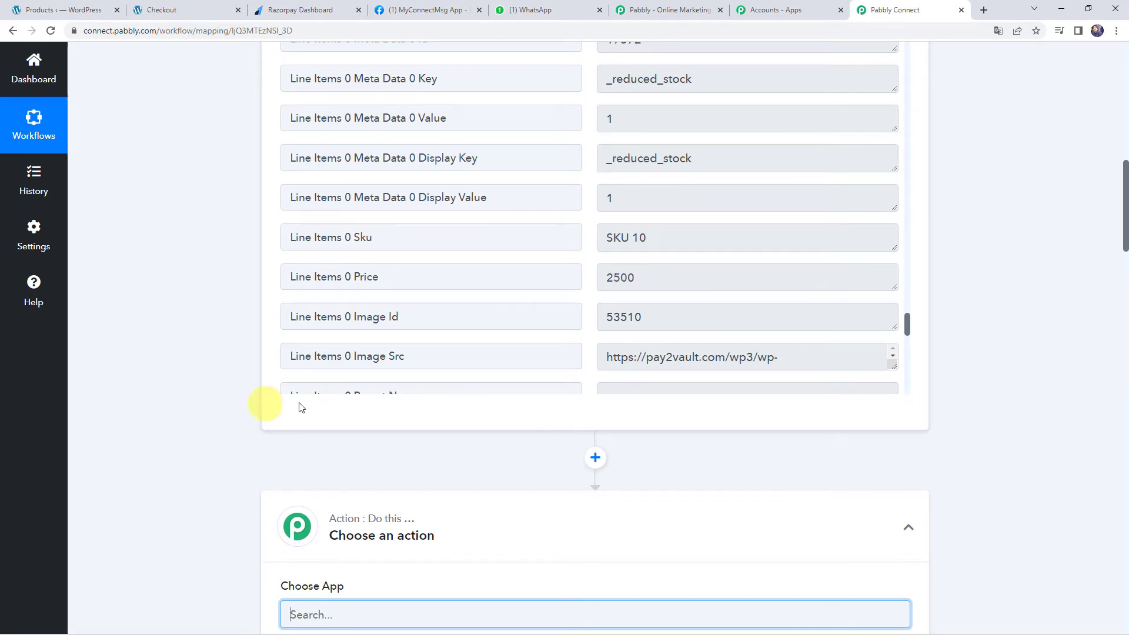
scroll(186, 376, down, 4)
click(342, 378)
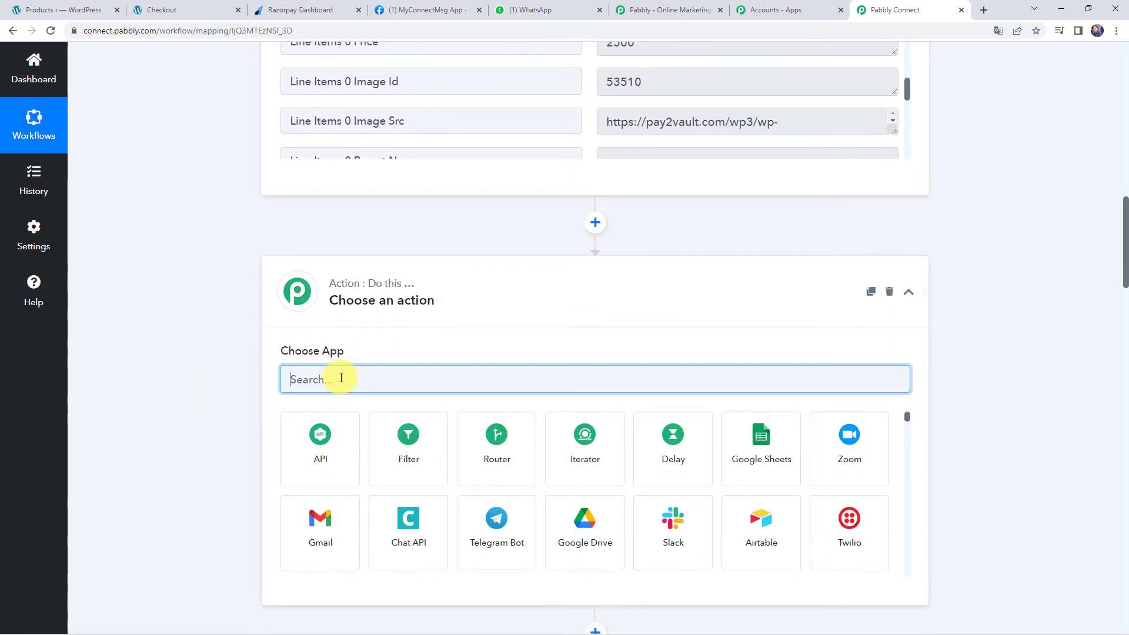
text(number)
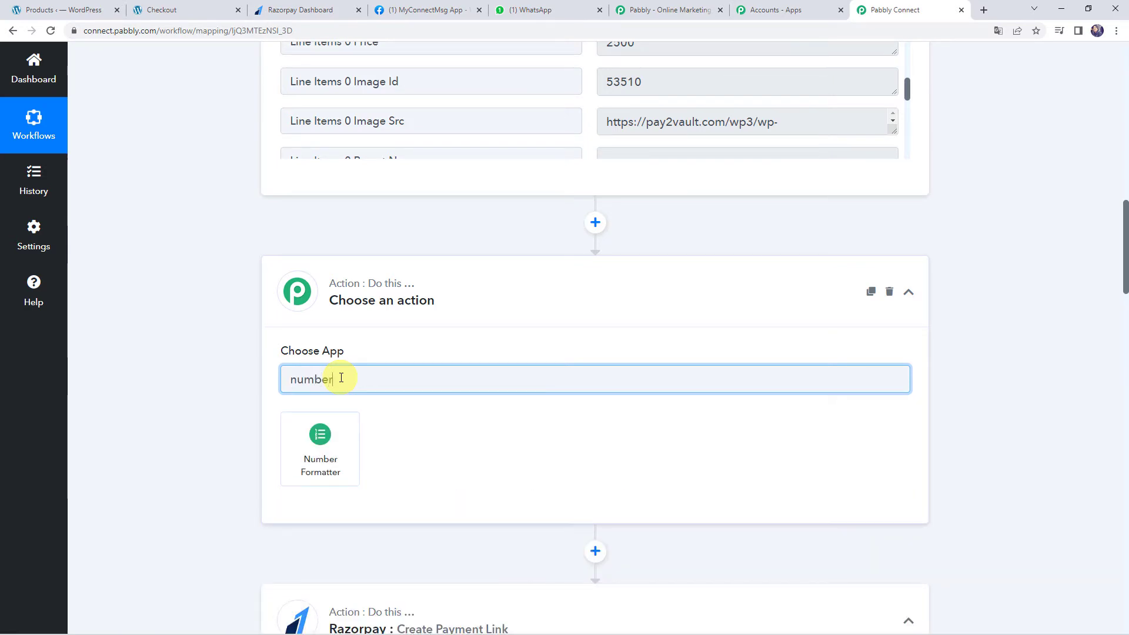
click(324, 456)
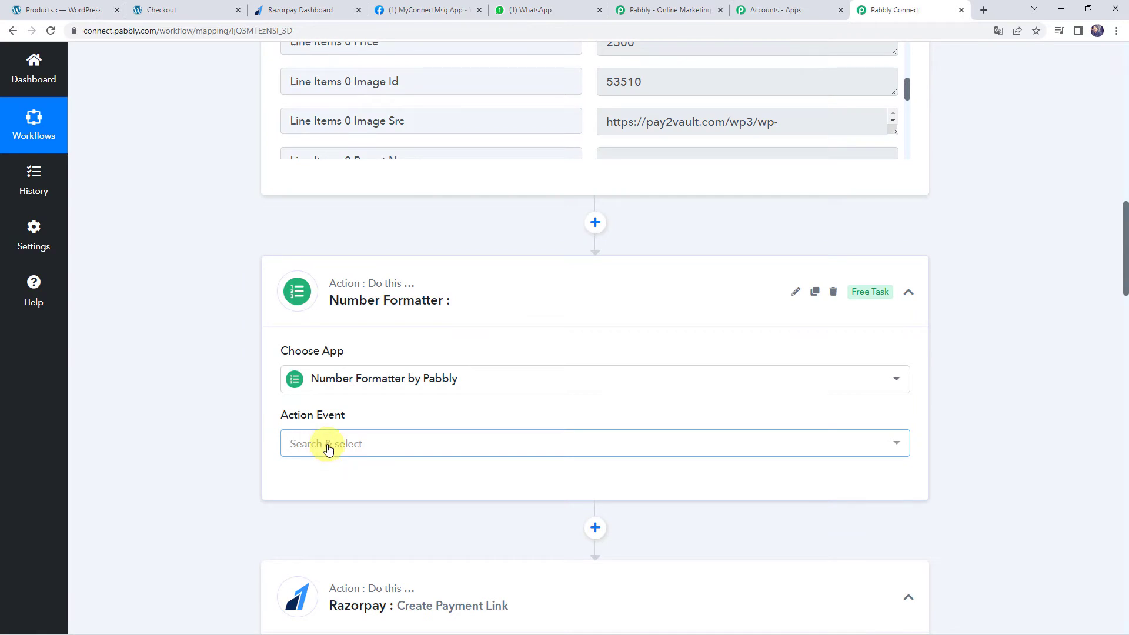
click(328, 447)
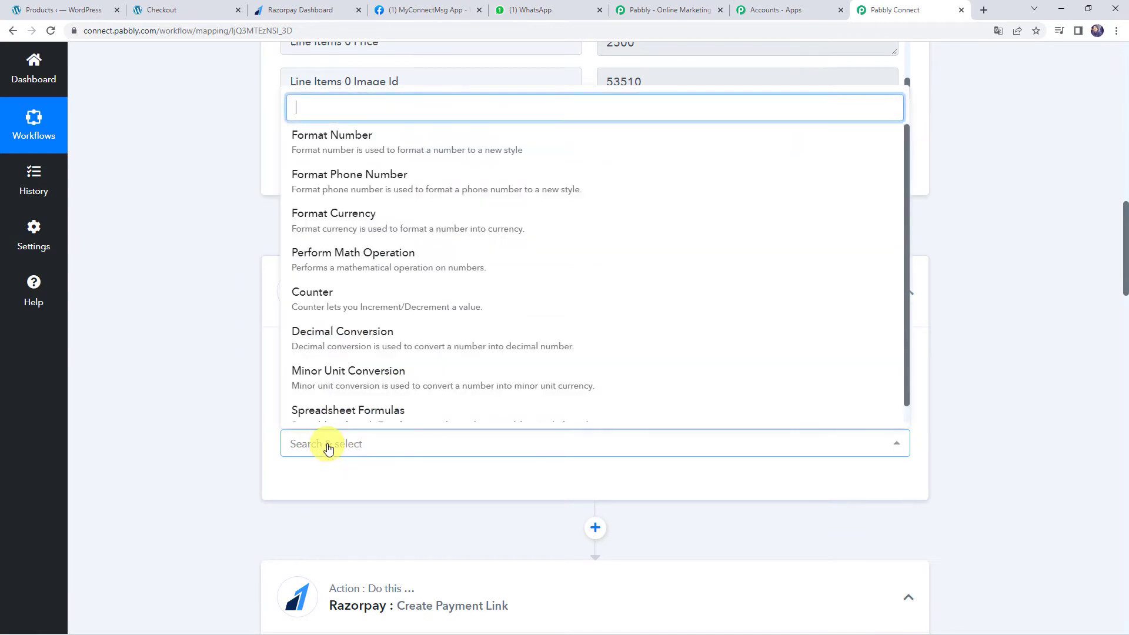
click(327, 257)
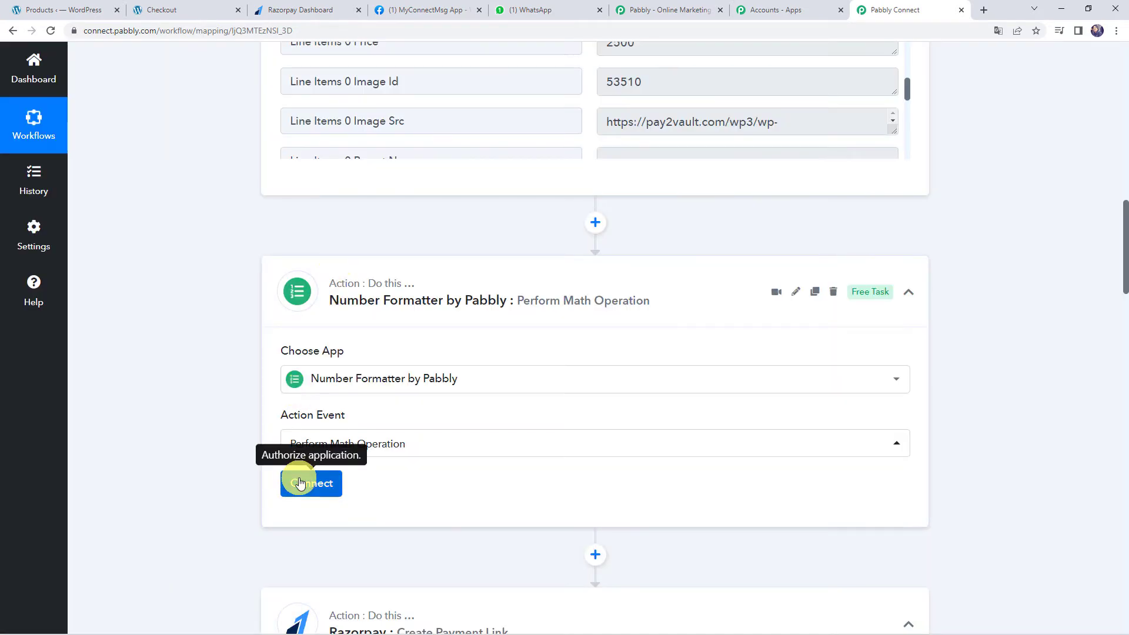
click(297, 481)
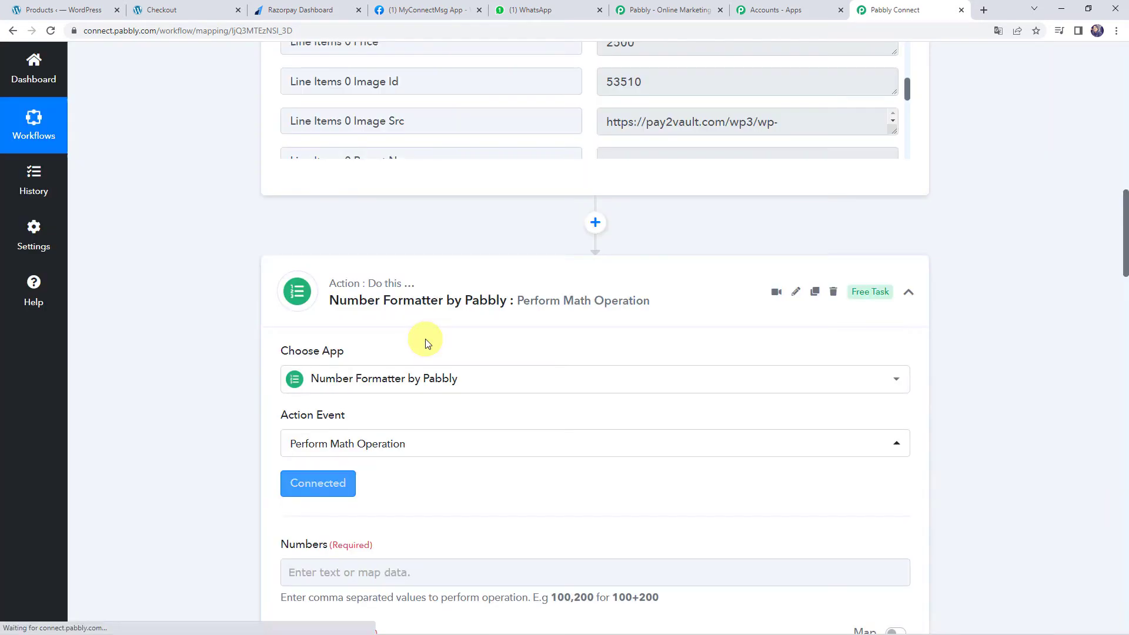
scroll(425, 338, down, 5)
click(330, 288)
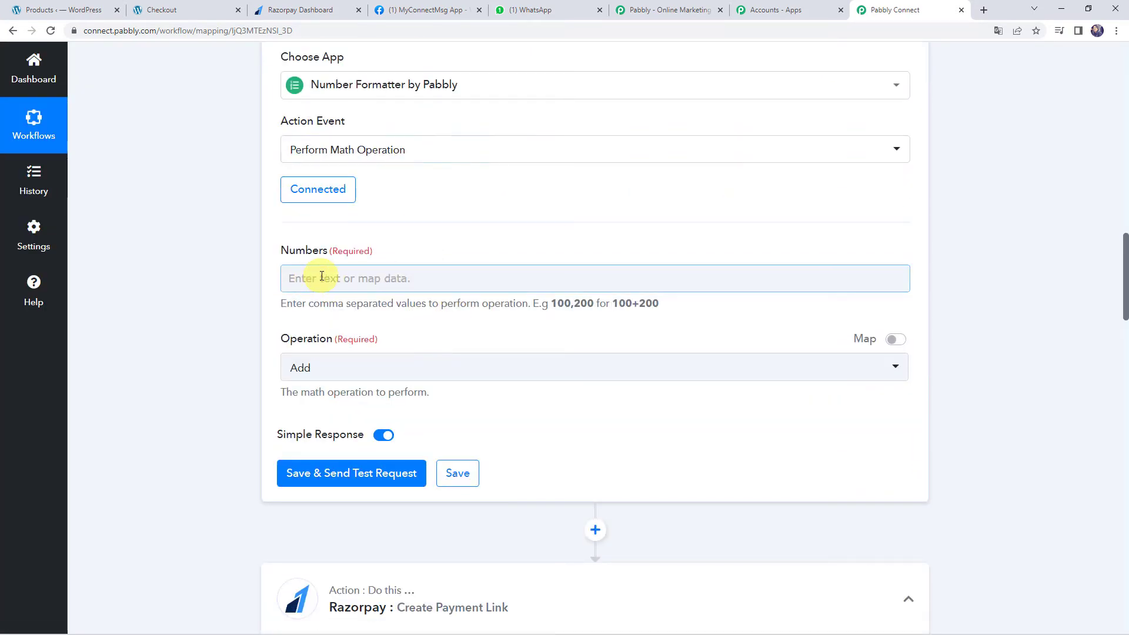
Multiply the order Total 2500.00 by 100 and test the step, getting Result 250000
click(322, 276)
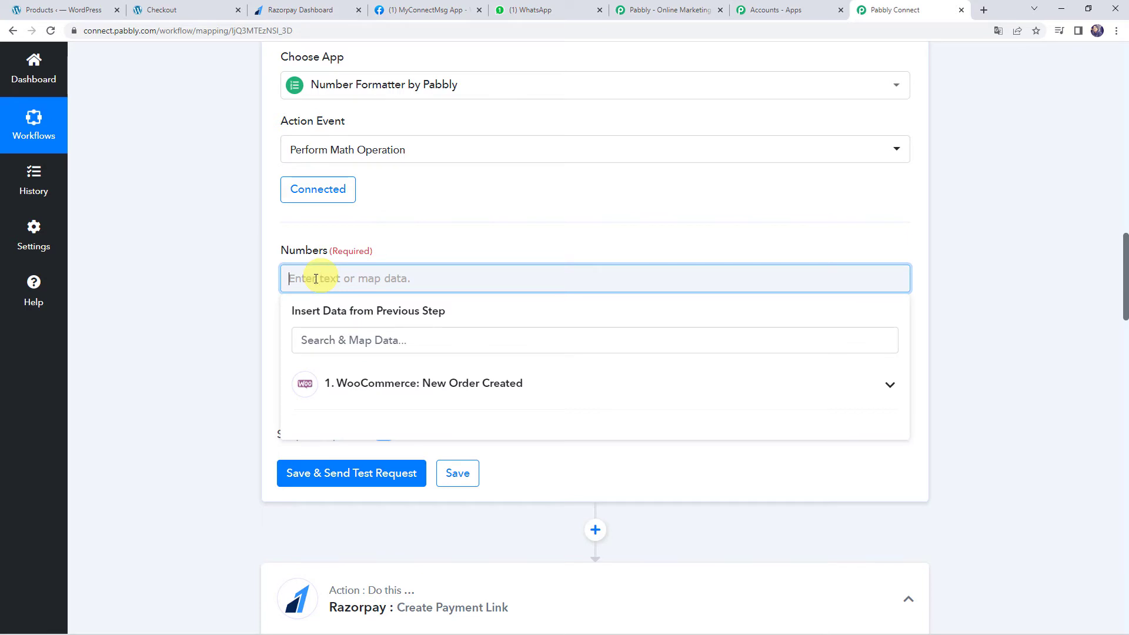
click(388, 396)
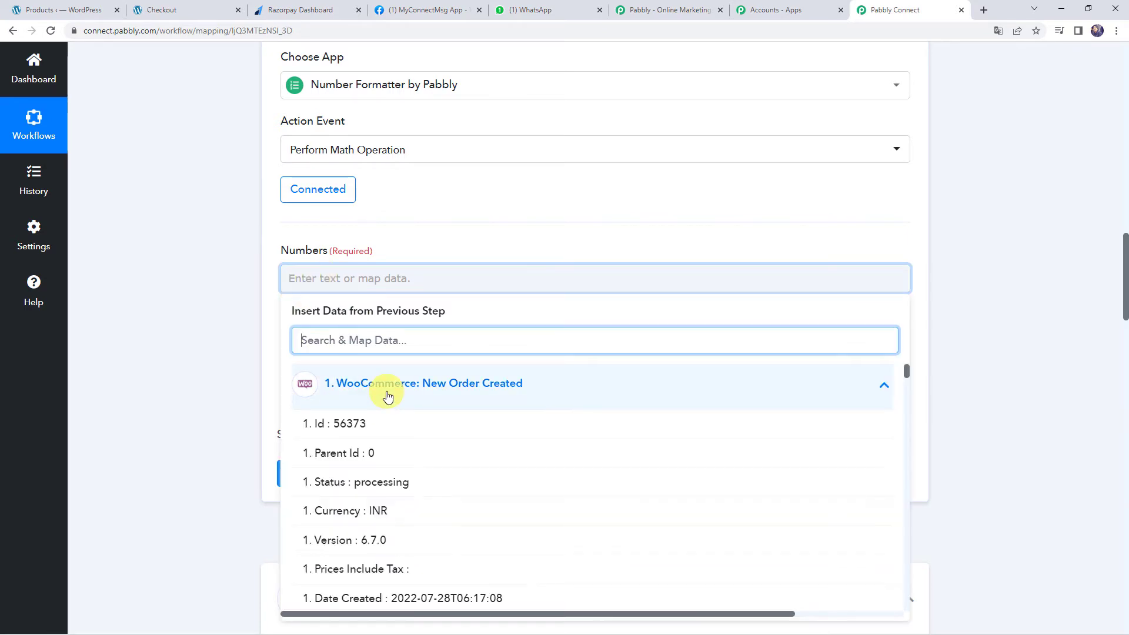
text(25)
click(378, 419)
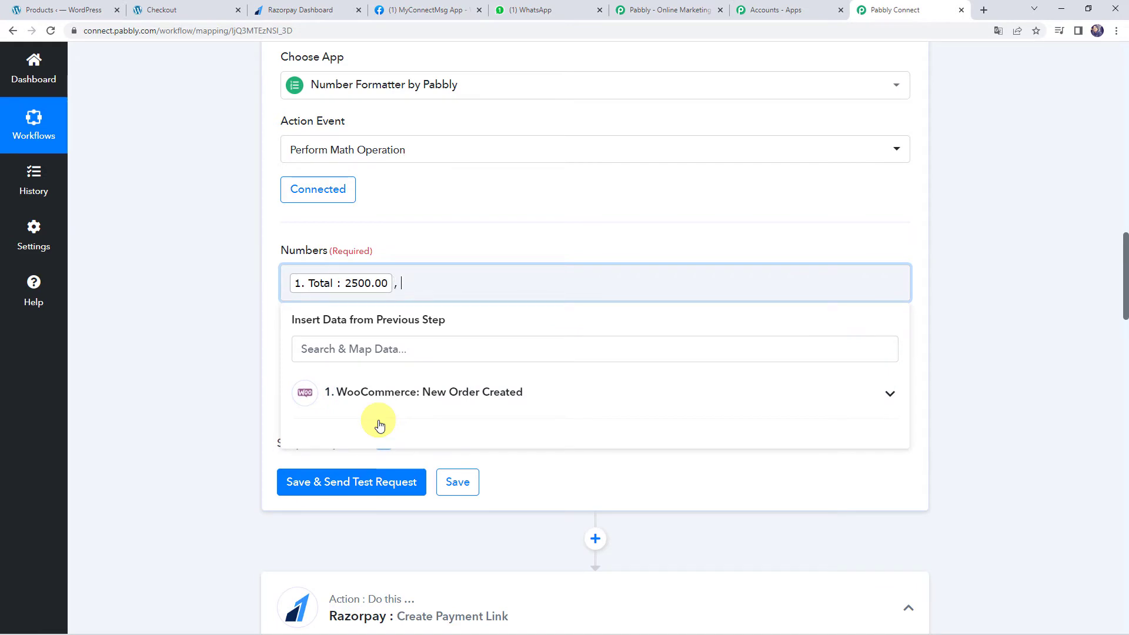
click(246, 375)
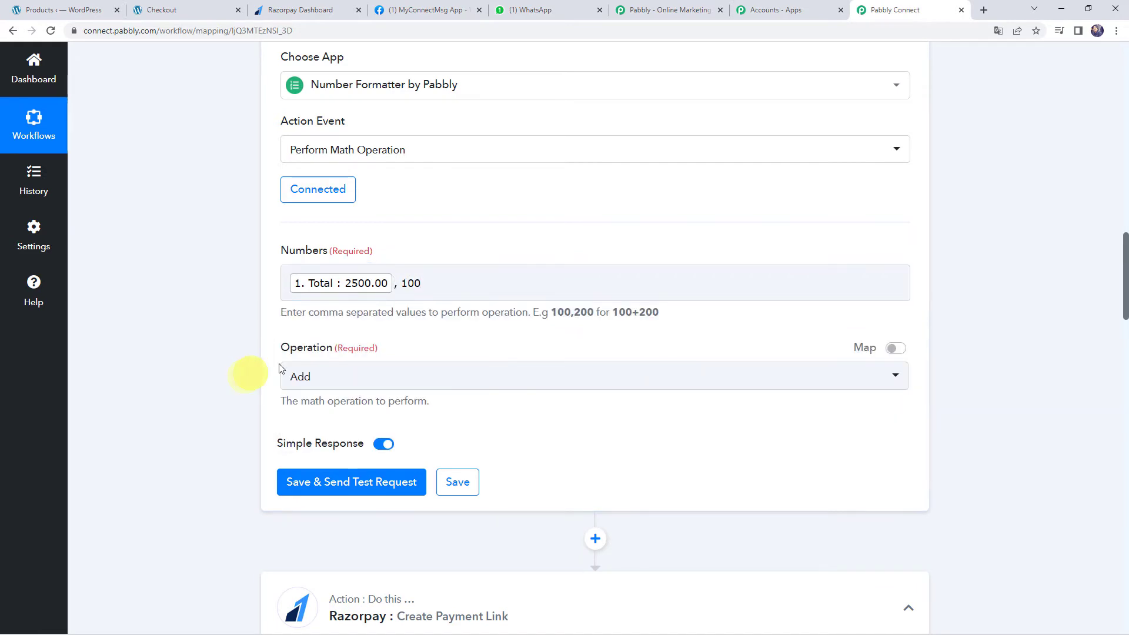
click(315, 381)
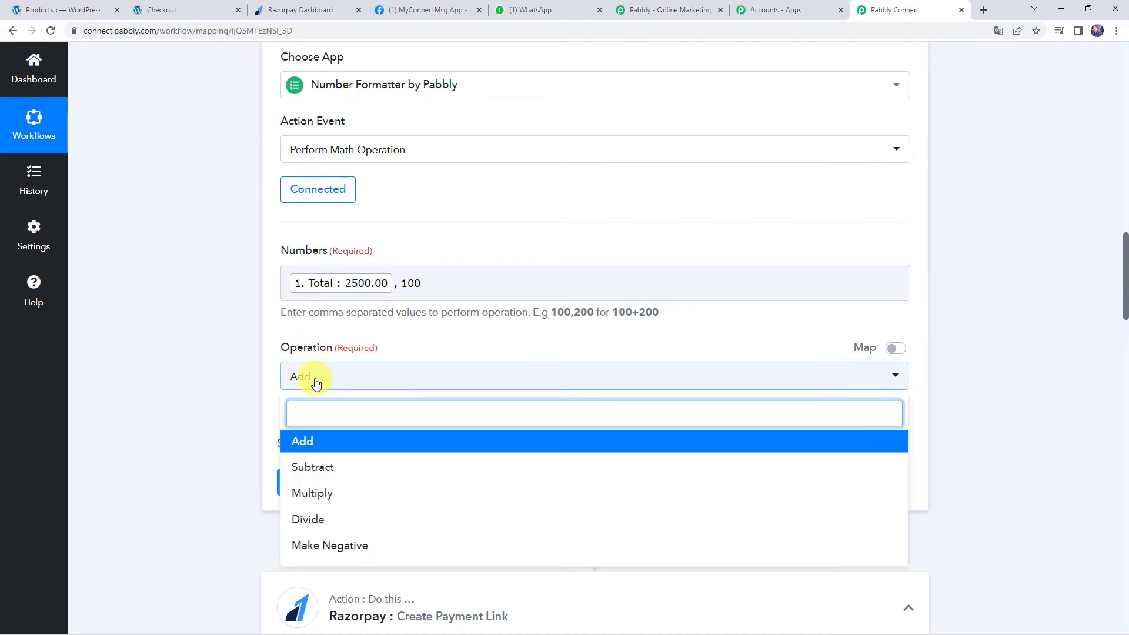
click(329, 504)
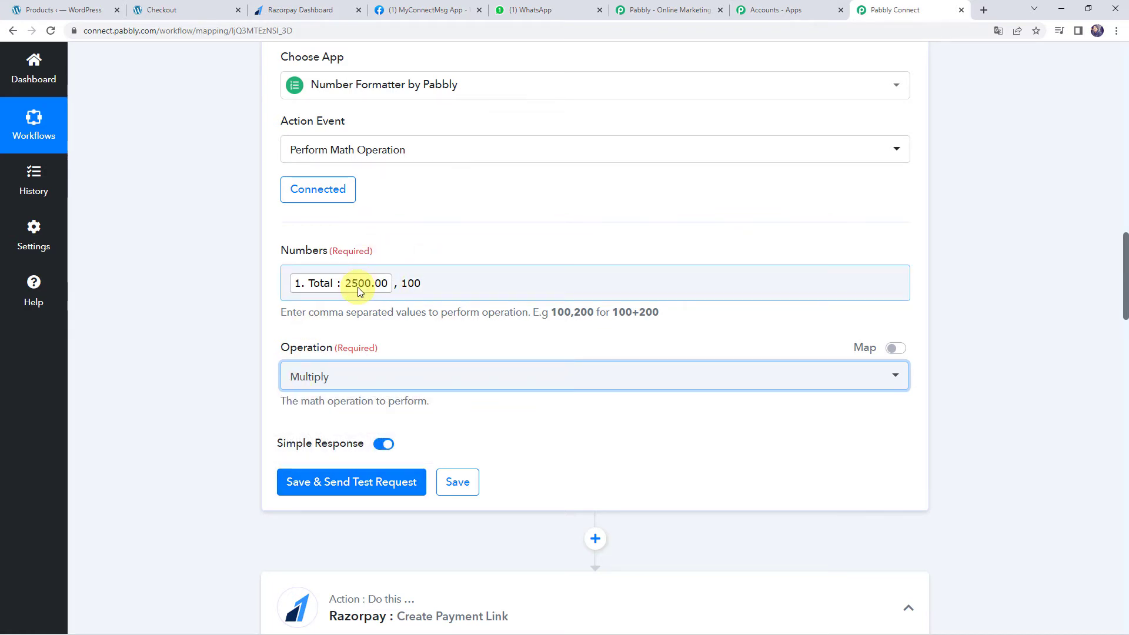
click(321, 490)
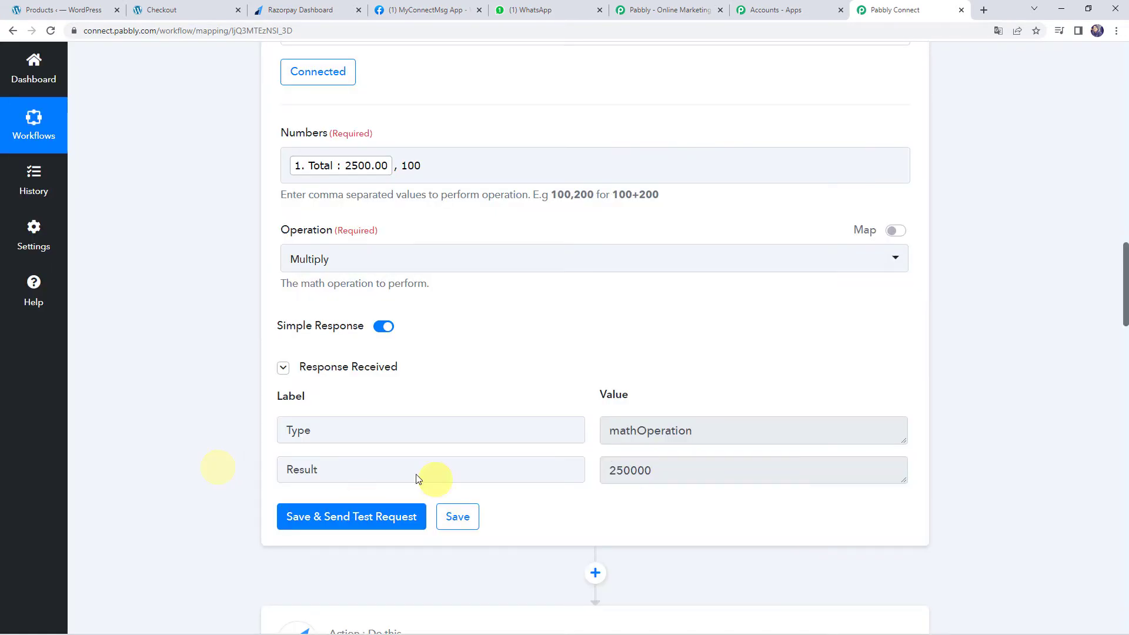
drag(699, 467, 475, 451)
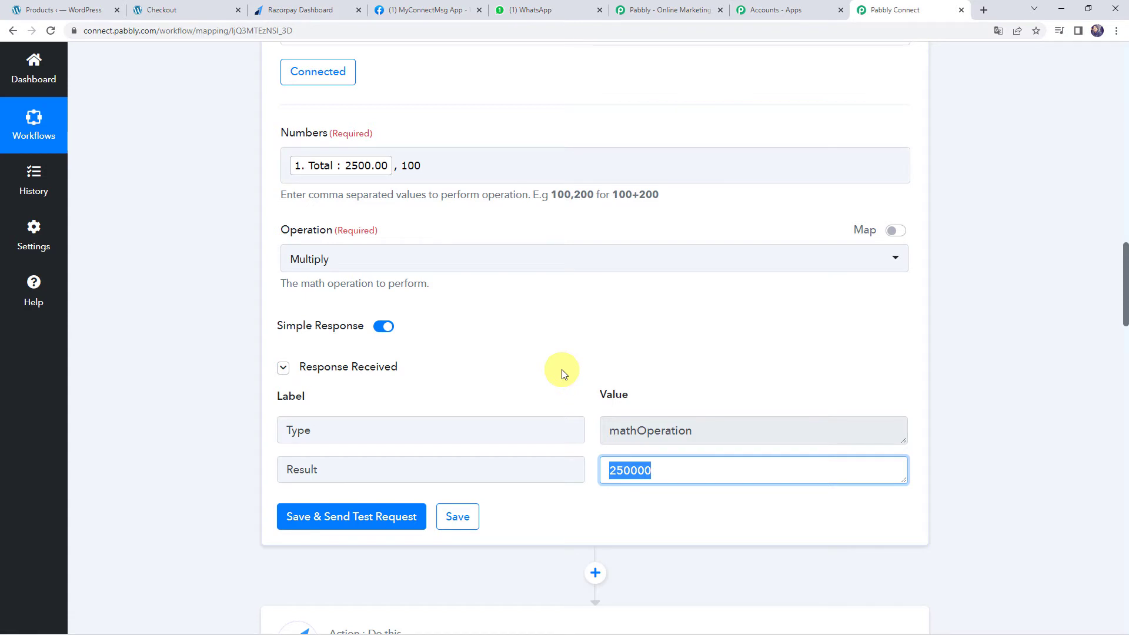
scroll(214, 358, down, 6)
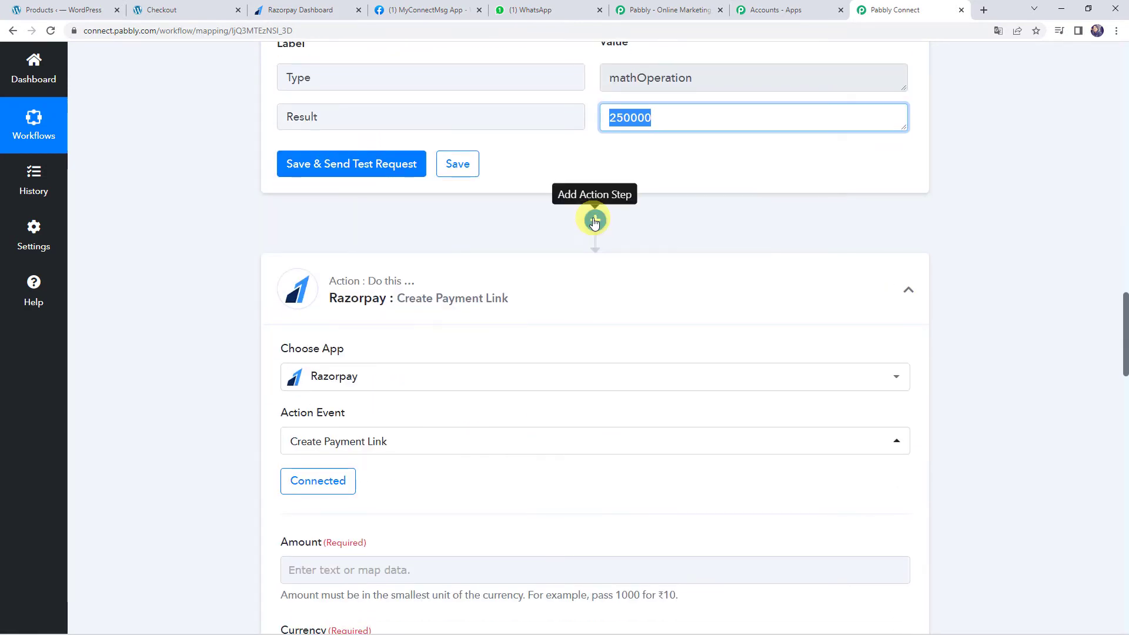
Insert a Date/Time Formatter step with Add/Subtract Time before Razorpay and connect it
click(595, 220)
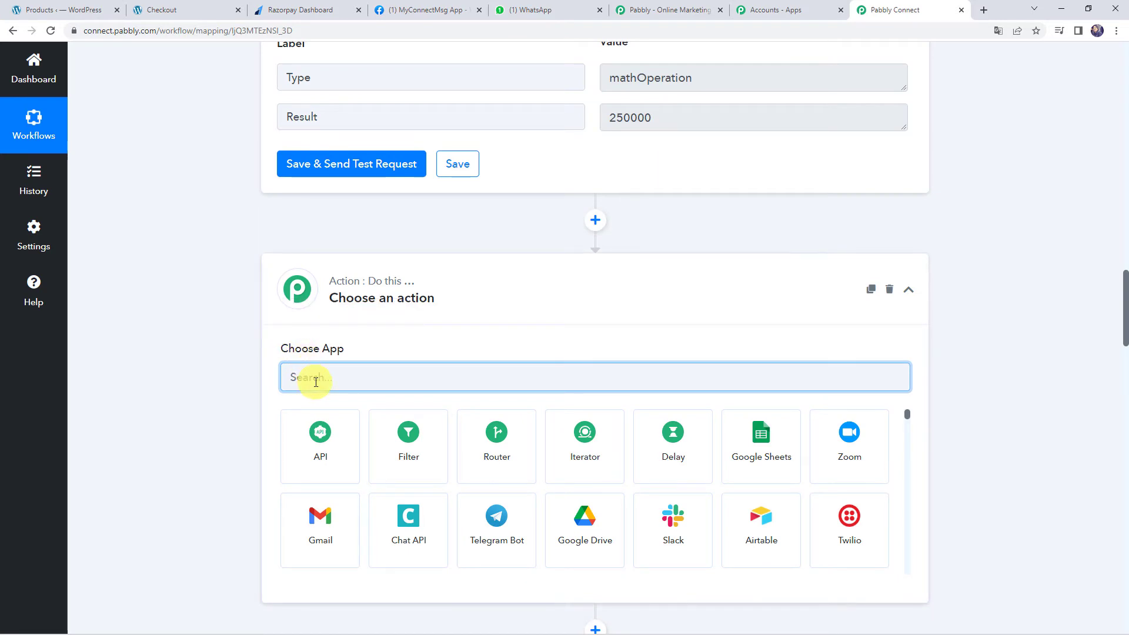
text(date)
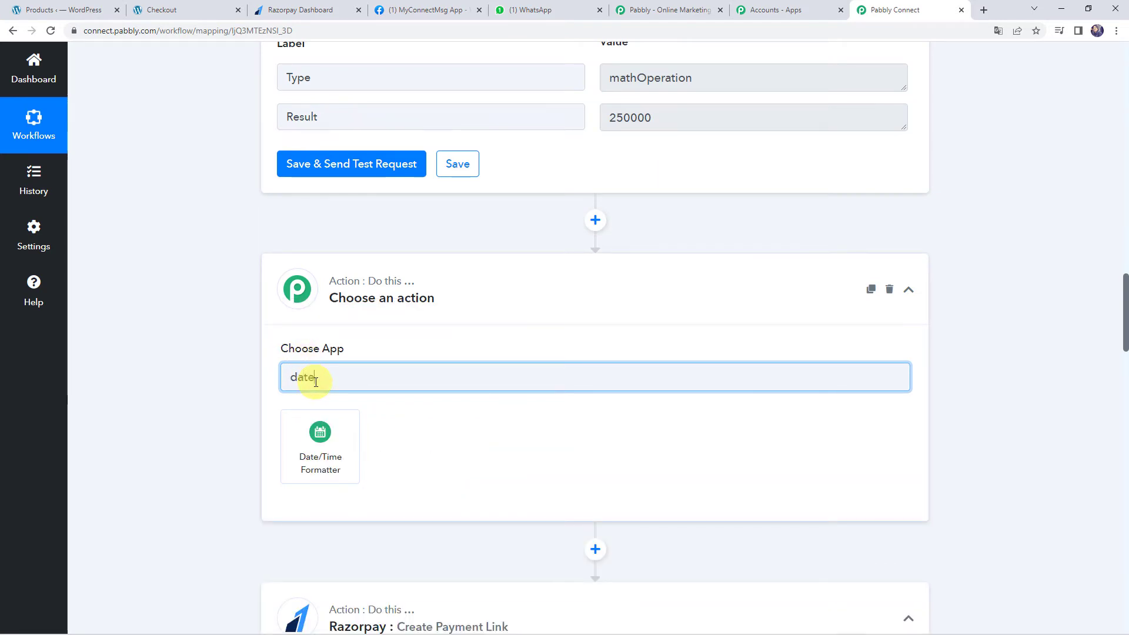
click(318, 475)
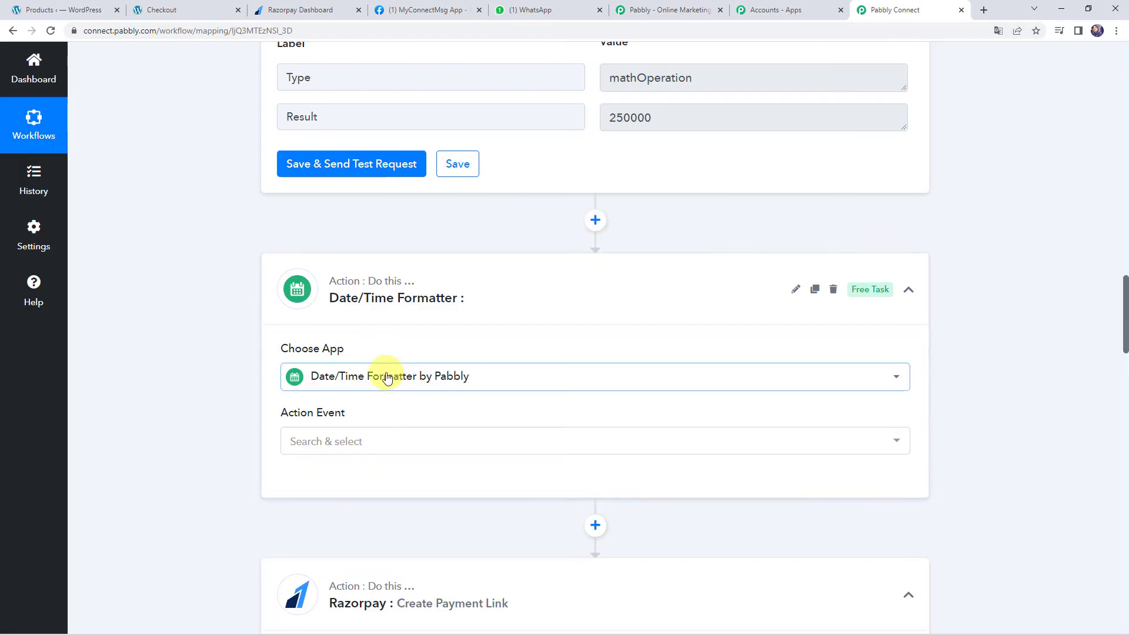
scroll(388, 374, down, 1)
scroll(387, 378, down, 1)
click(323, 323)
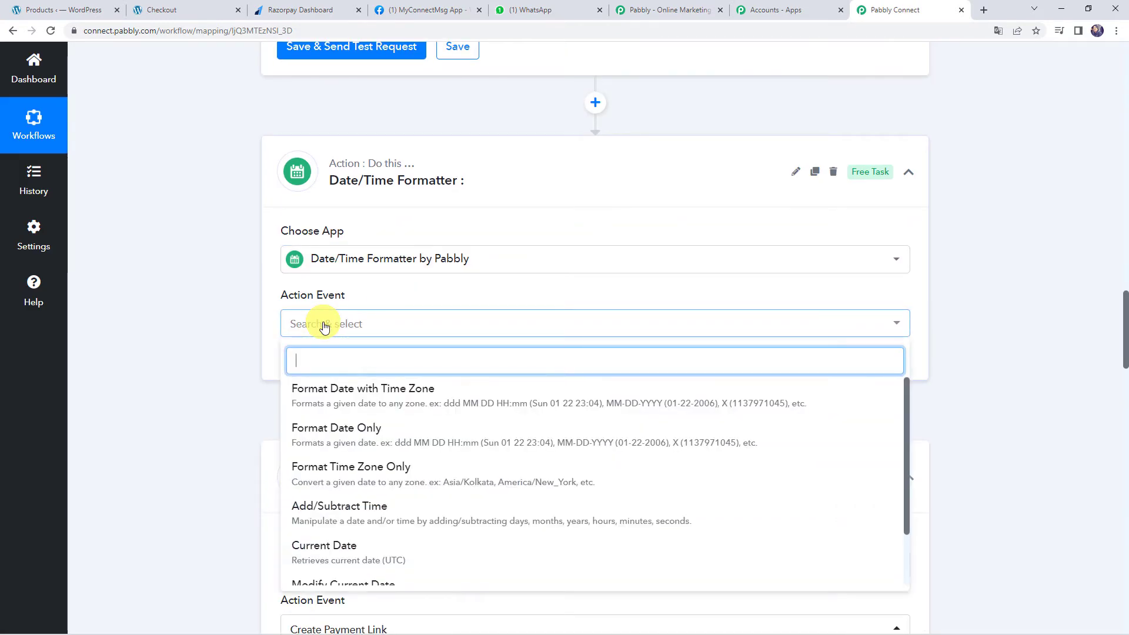
click(350, 515)
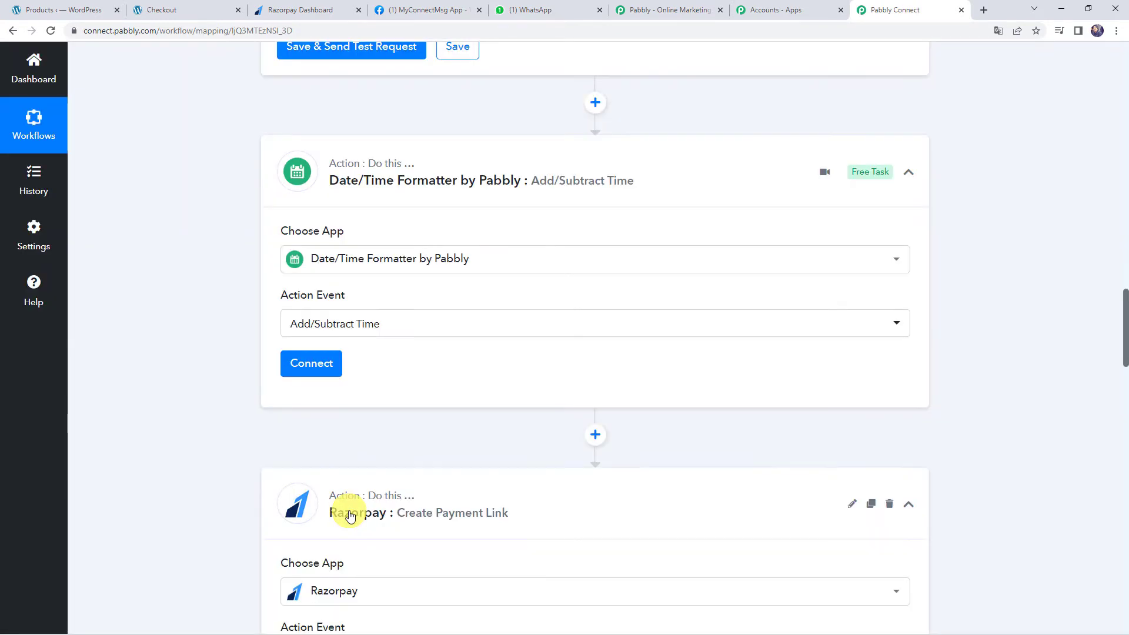
click(310, 365)
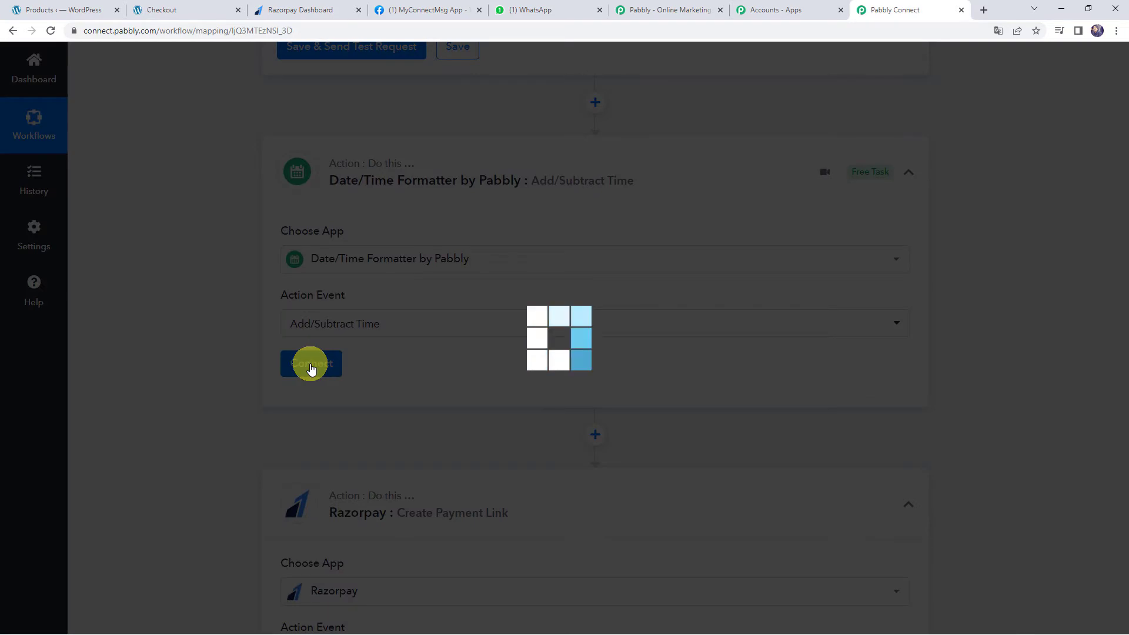
scroll(231, 354, down, 3)
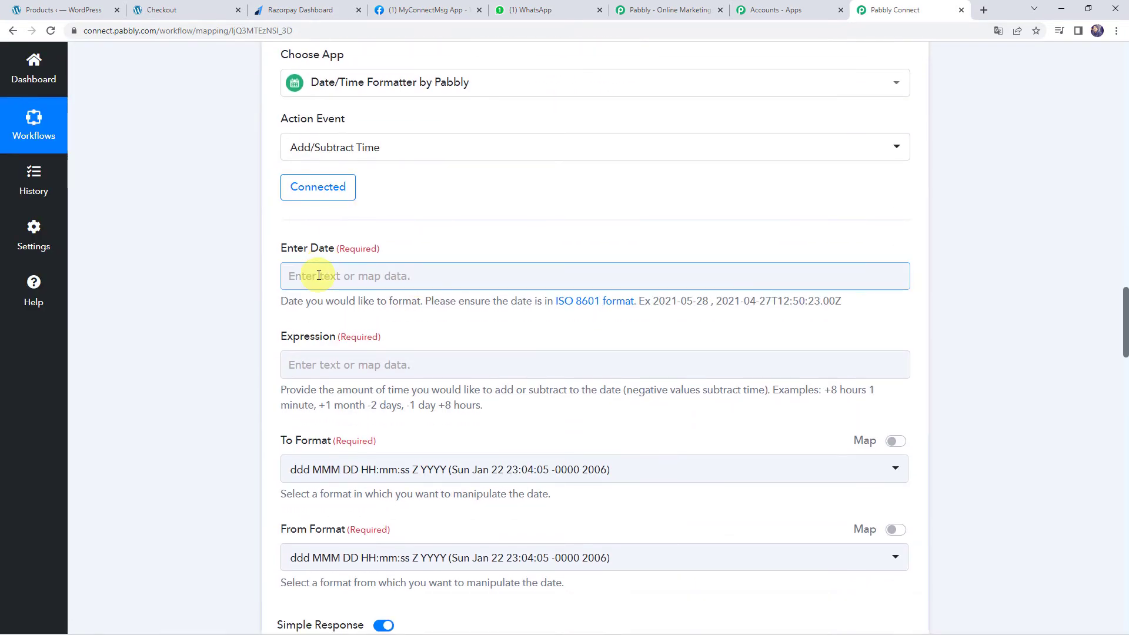
Map the order's Date Created into the Enter Date field
click(318, 276)
click(370, 387)
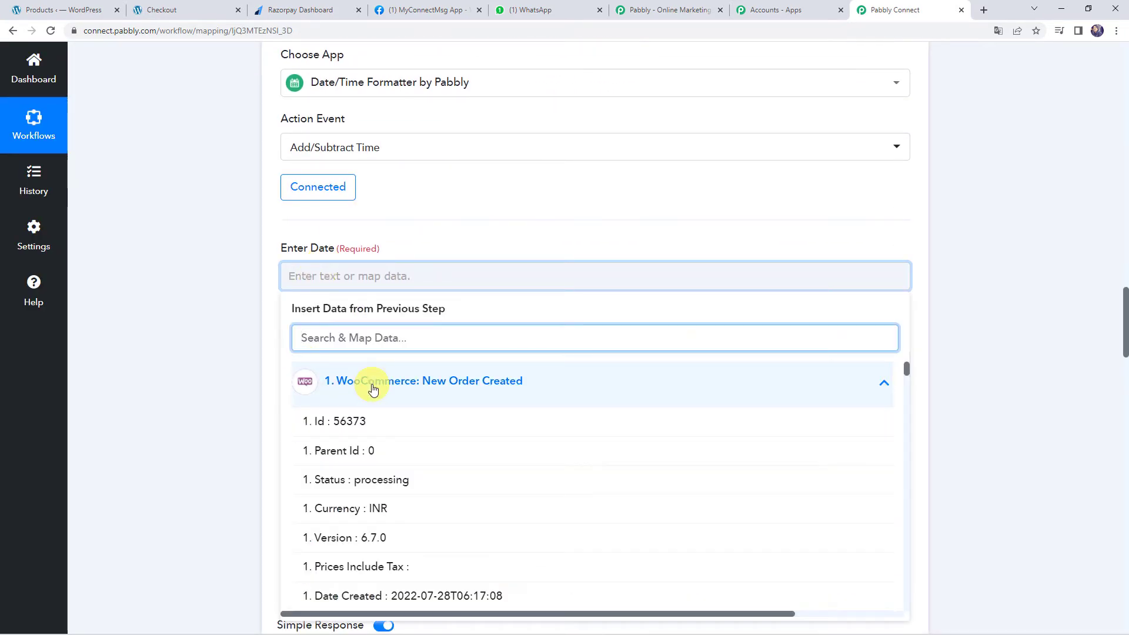
text(date)
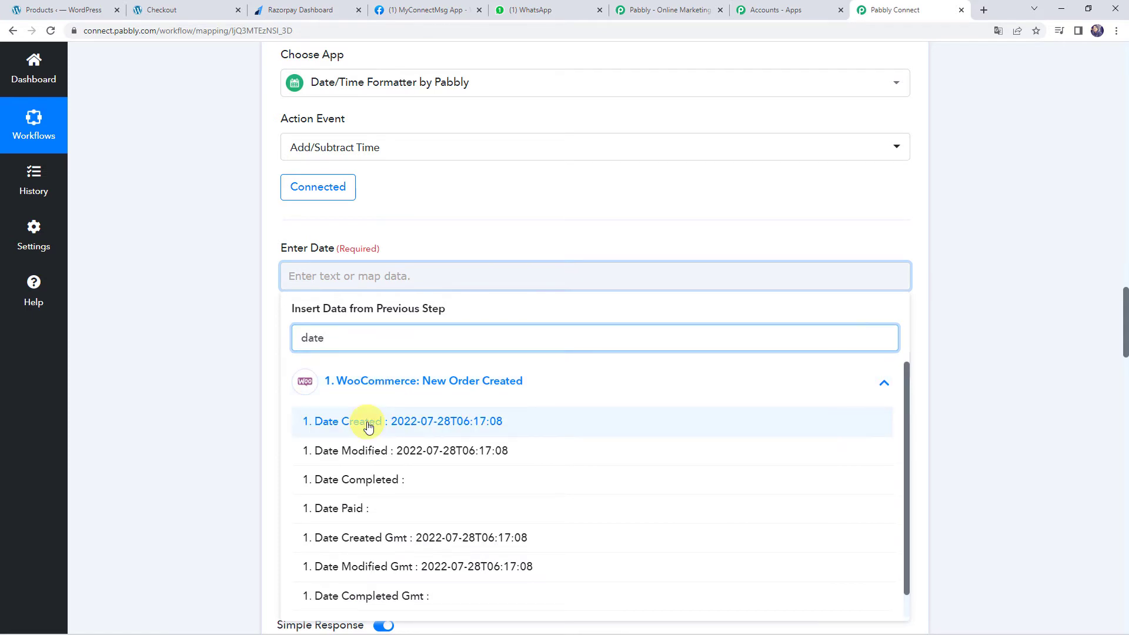
click(368, 427)
click(240, 357)
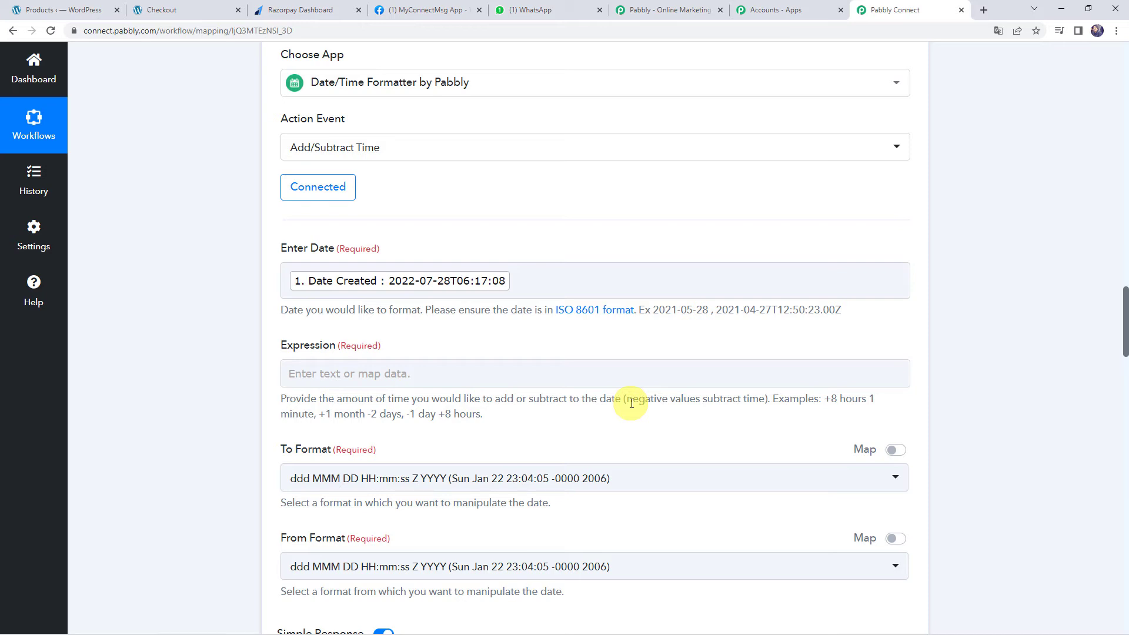
Set the Expression to +2 Days and the To Format to X (Unix timestamp)
click(559, 375)
click(560, 374)
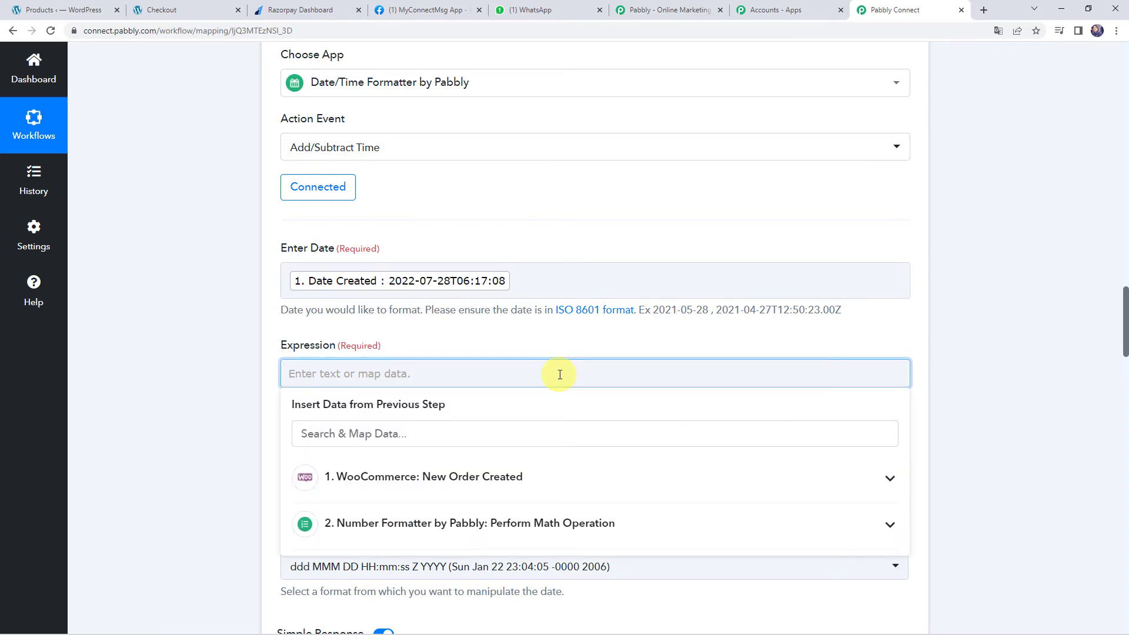
text(+2 Days)
click(232, 403)
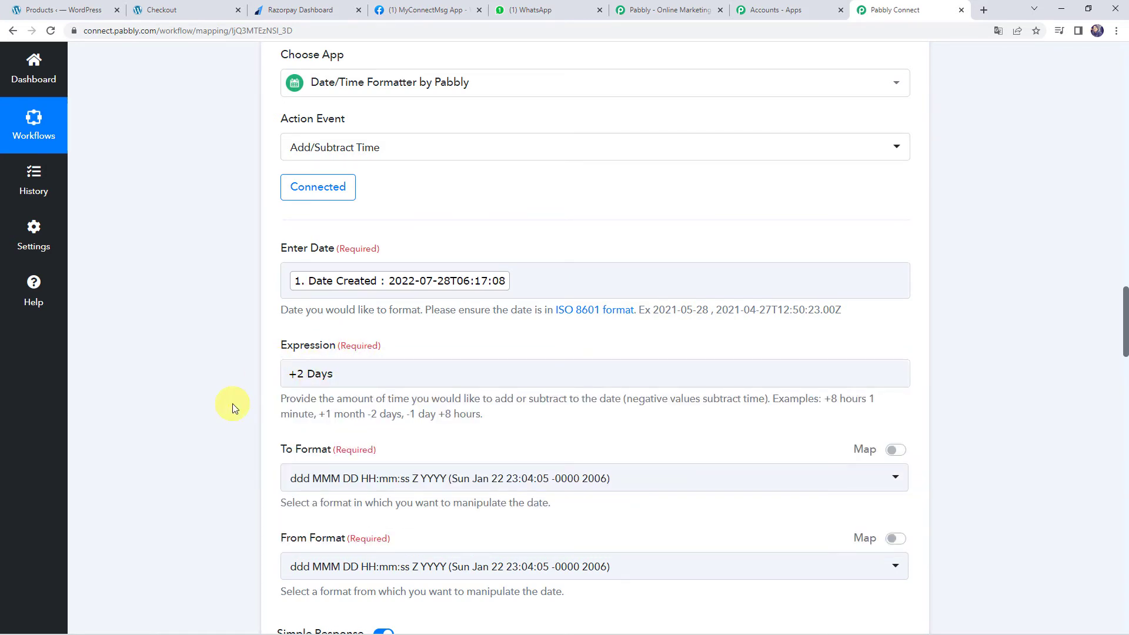
scroll(232, 403, down, 2)
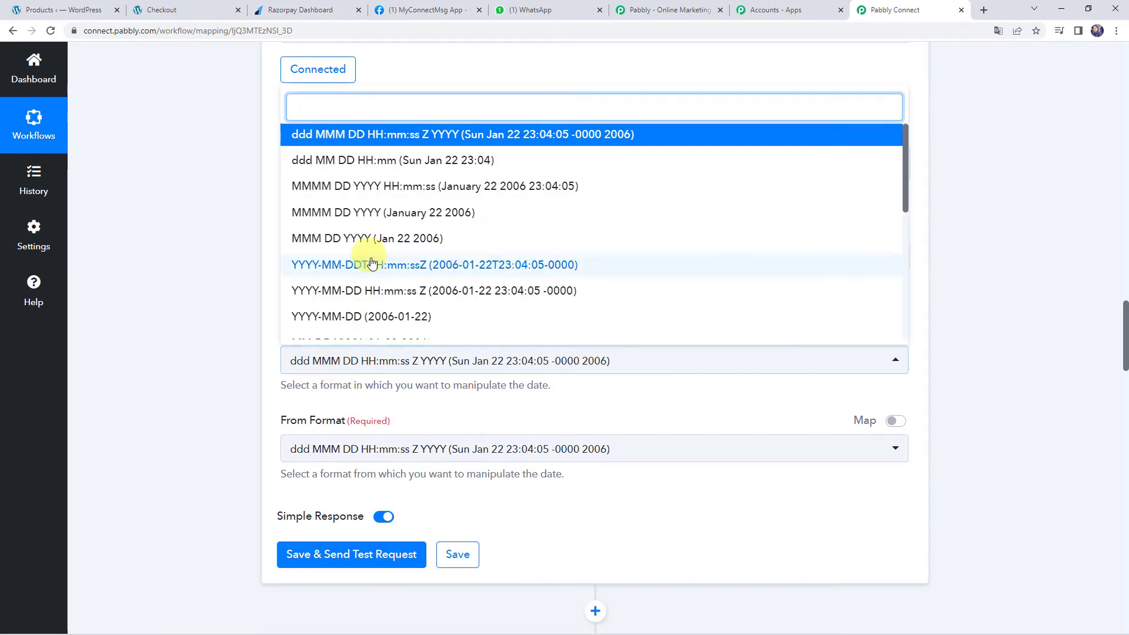
scroll(362, 285, down, 5)
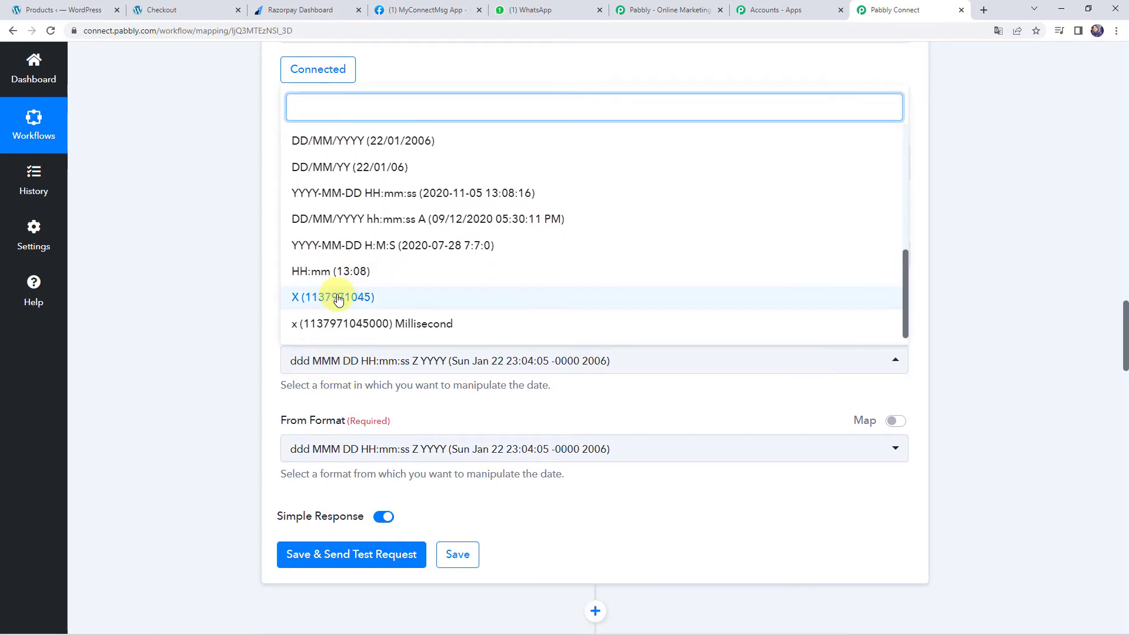
click(335, 296)
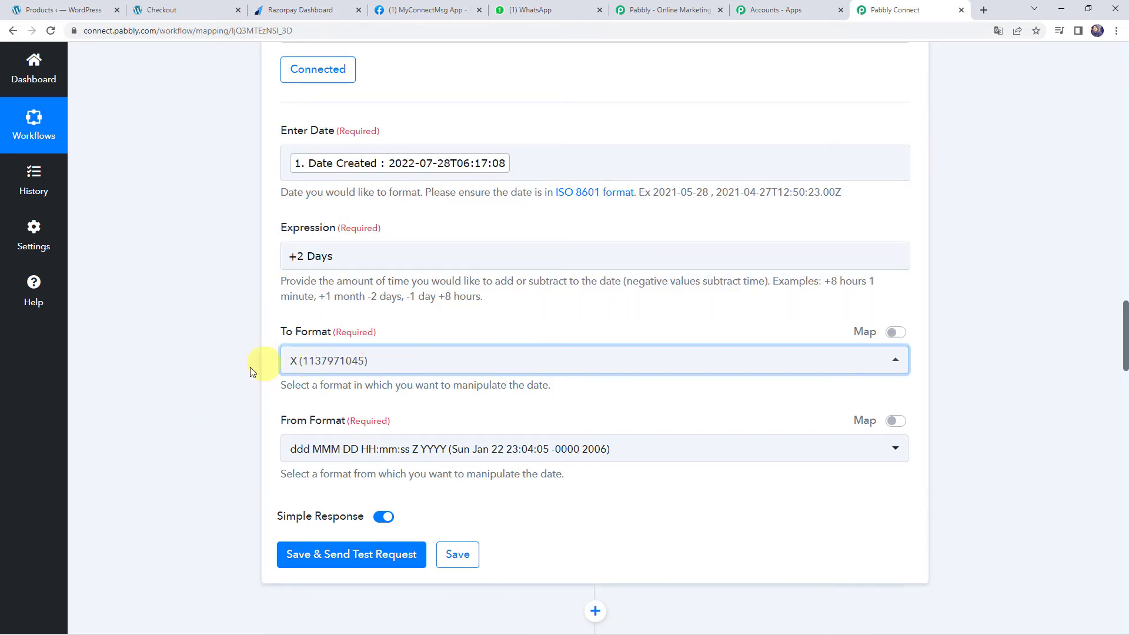
scroll(271, 368, down, 1)
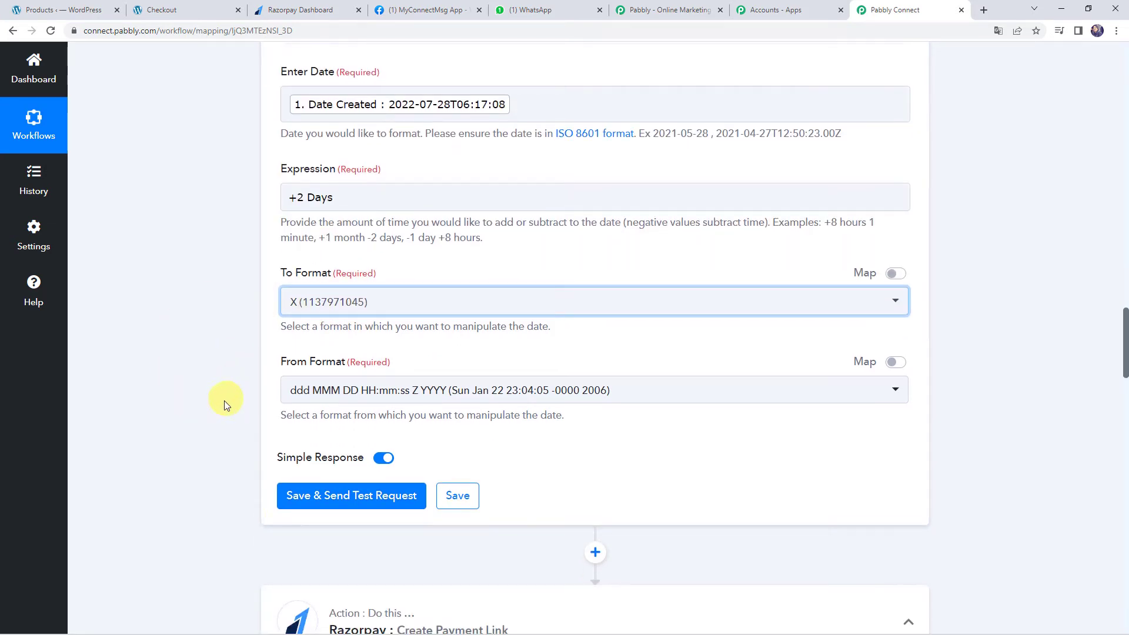
click(317, 500)
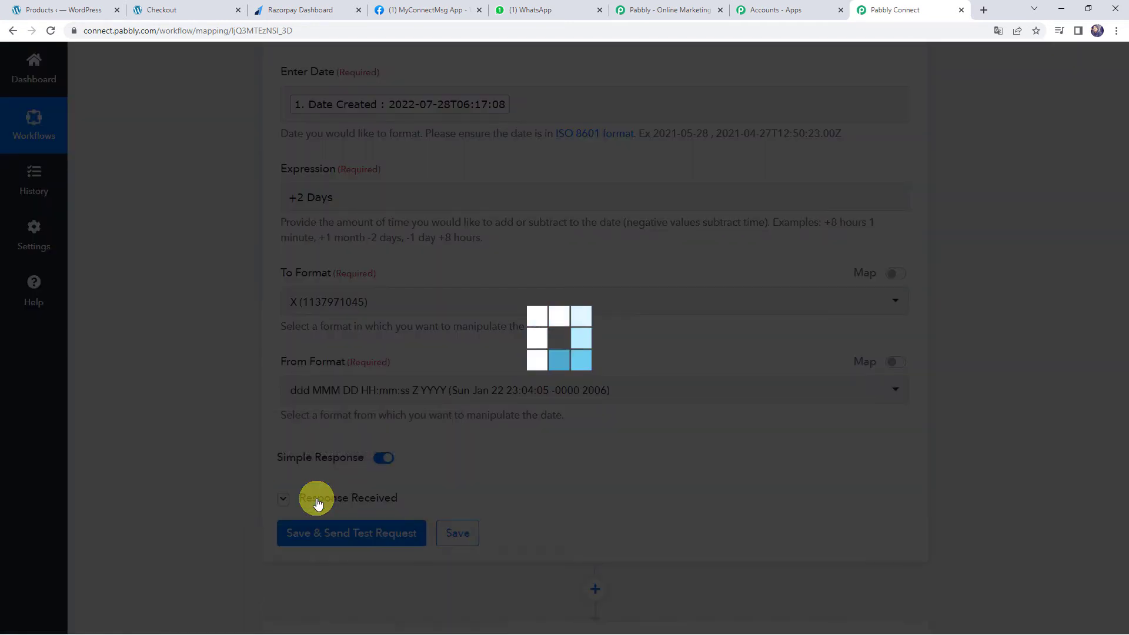
scroll(375, 431, down, 2)
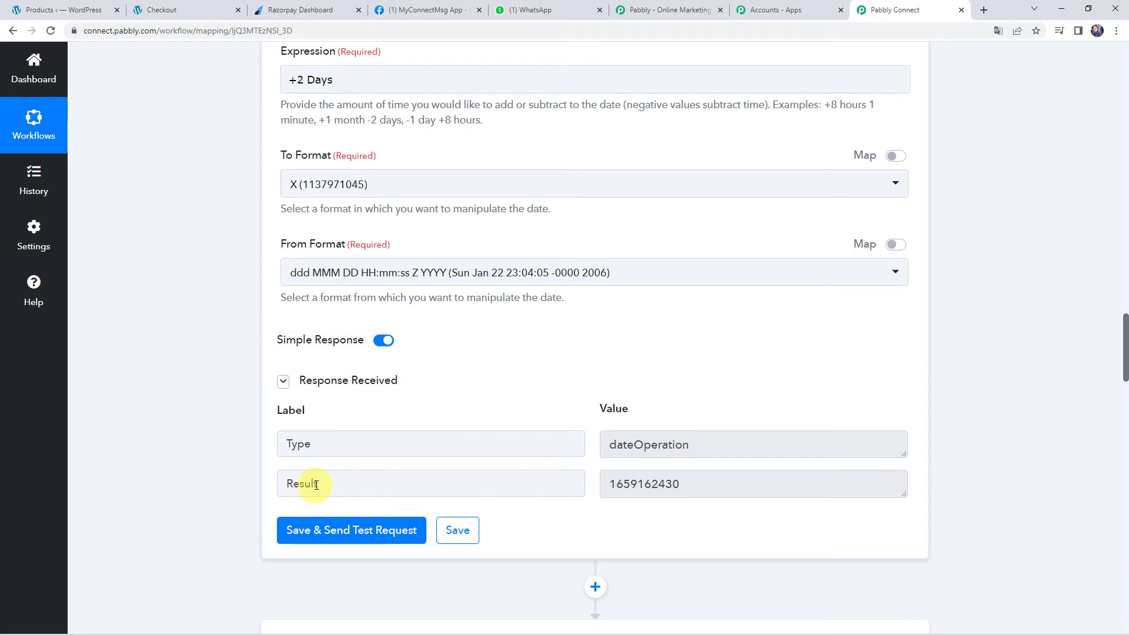
drag(737, 485, 573, 484)
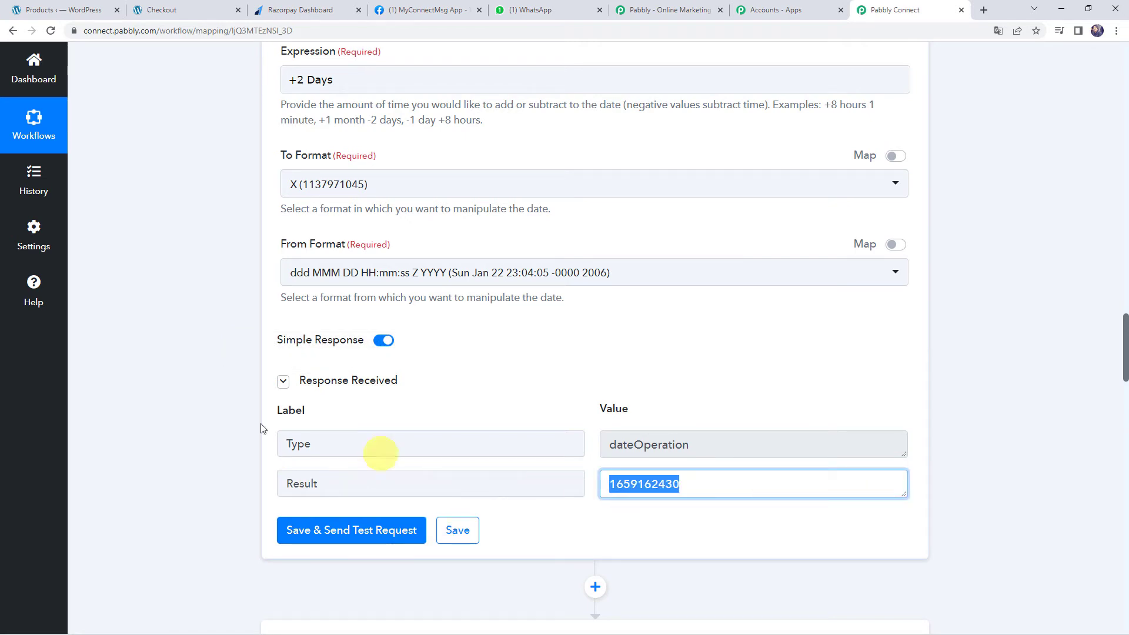
scroll(232, 413, down, 9)
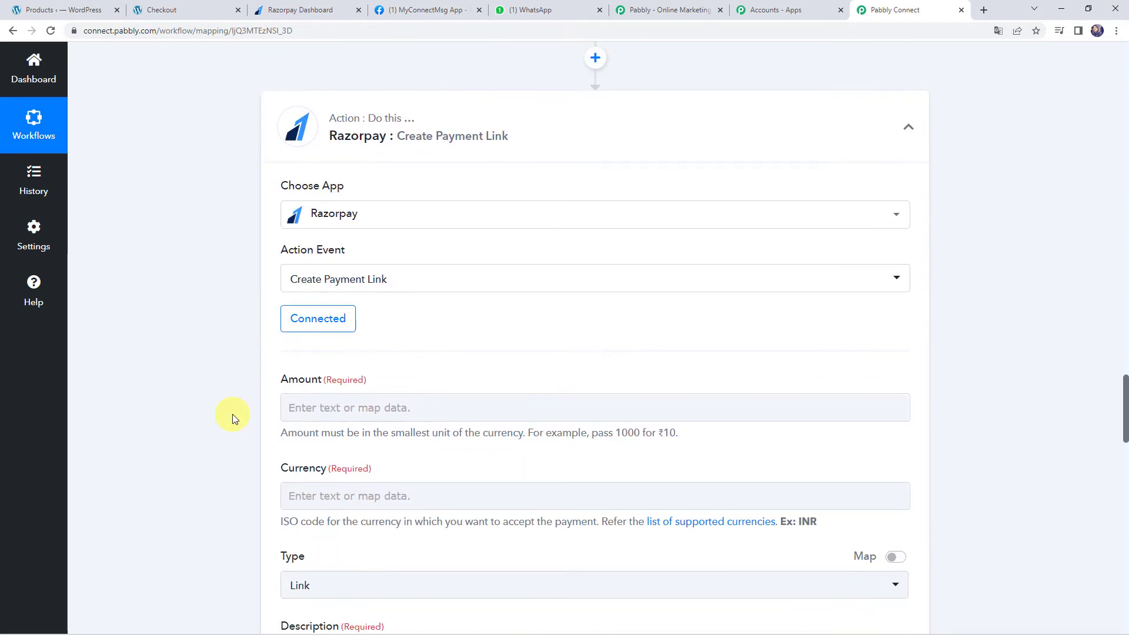
Keep the Razorpay payment link step on the existing Razorpay #16 connection and save
click(302, 320)
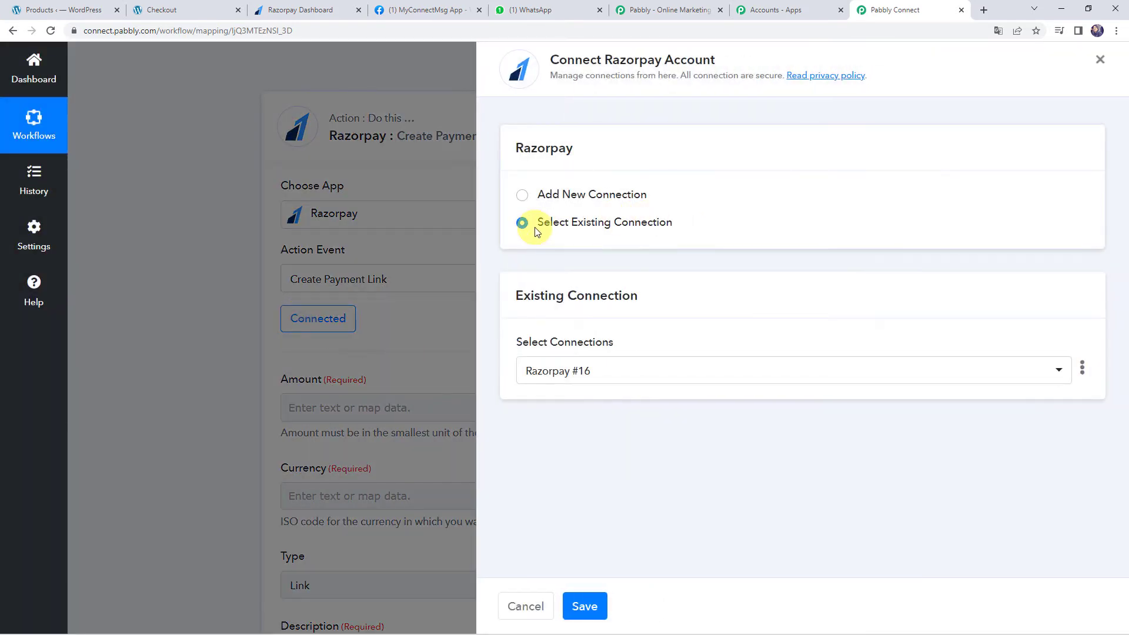
click(593, 613)
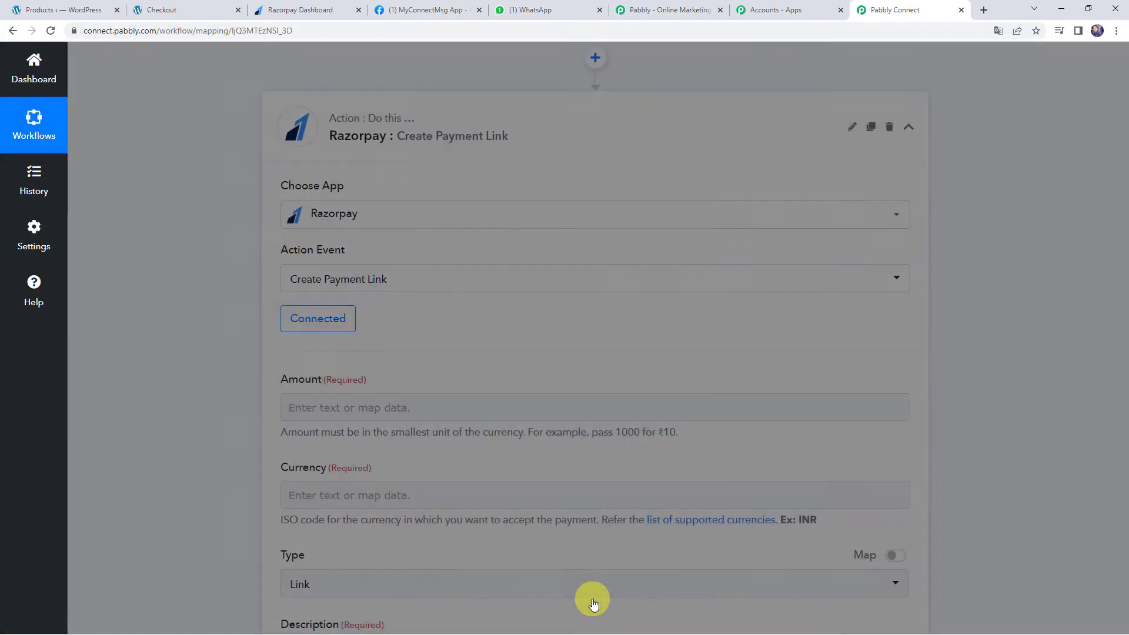
scroll(231, 368, up, 10)
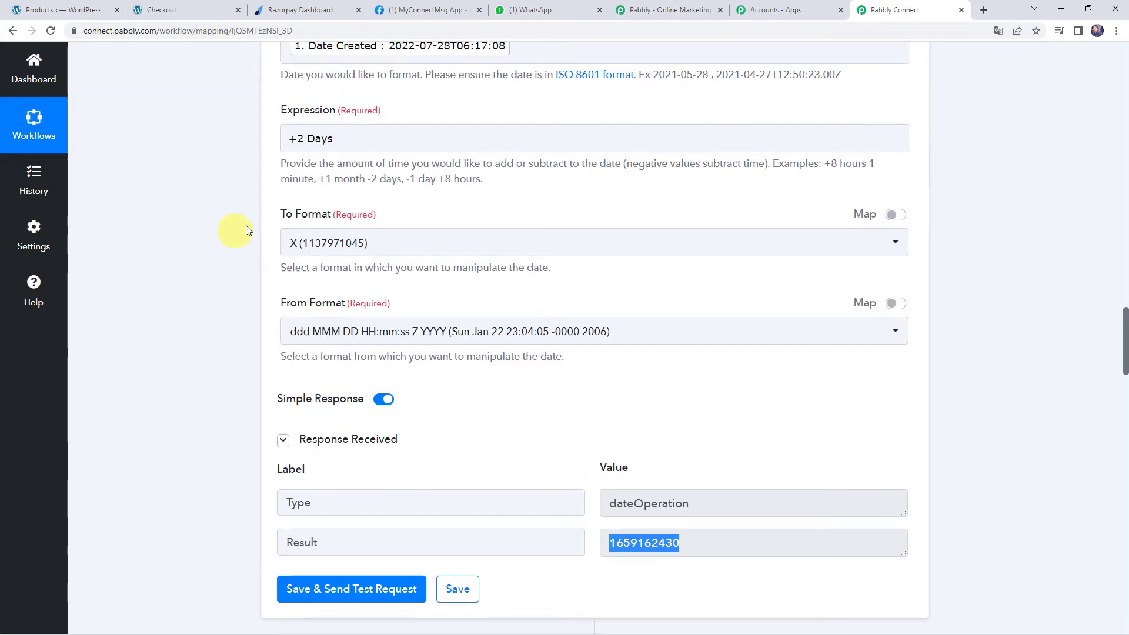
scroll(209, 344, up, 7)
scroll(209, 344, down, 8)
scroll(210, 344, down, 9)
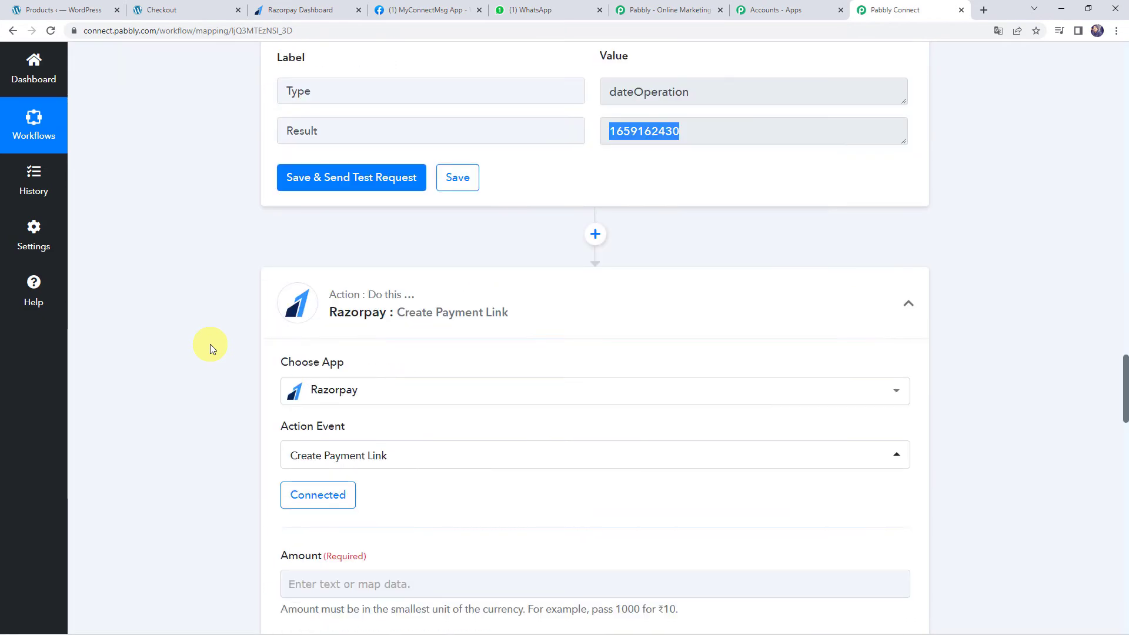
scroll(210, 343, down, 2)
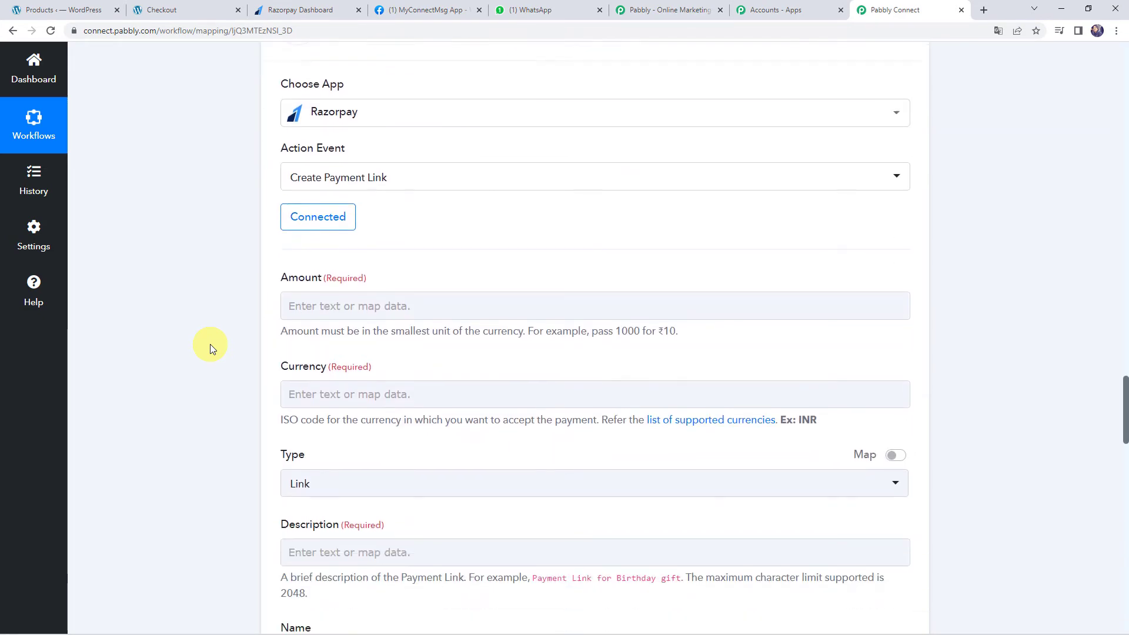
Map the math Result 250000 into Amount and set Currency to INR
click(329, 290)
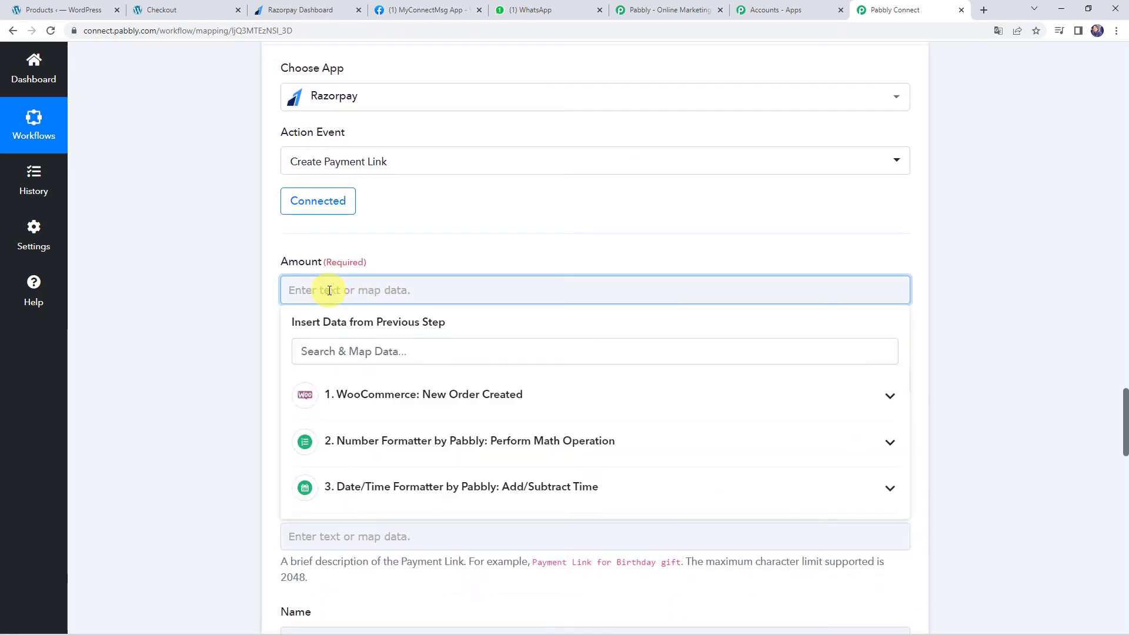
click(483, 446)
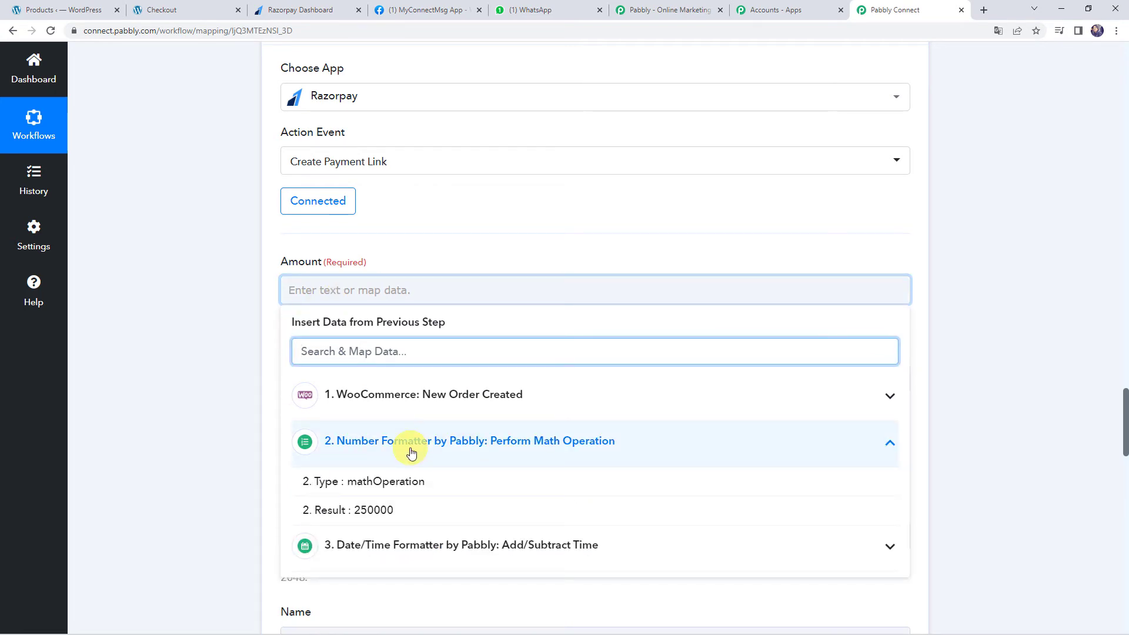
click(376, 510)
click(247, 453)
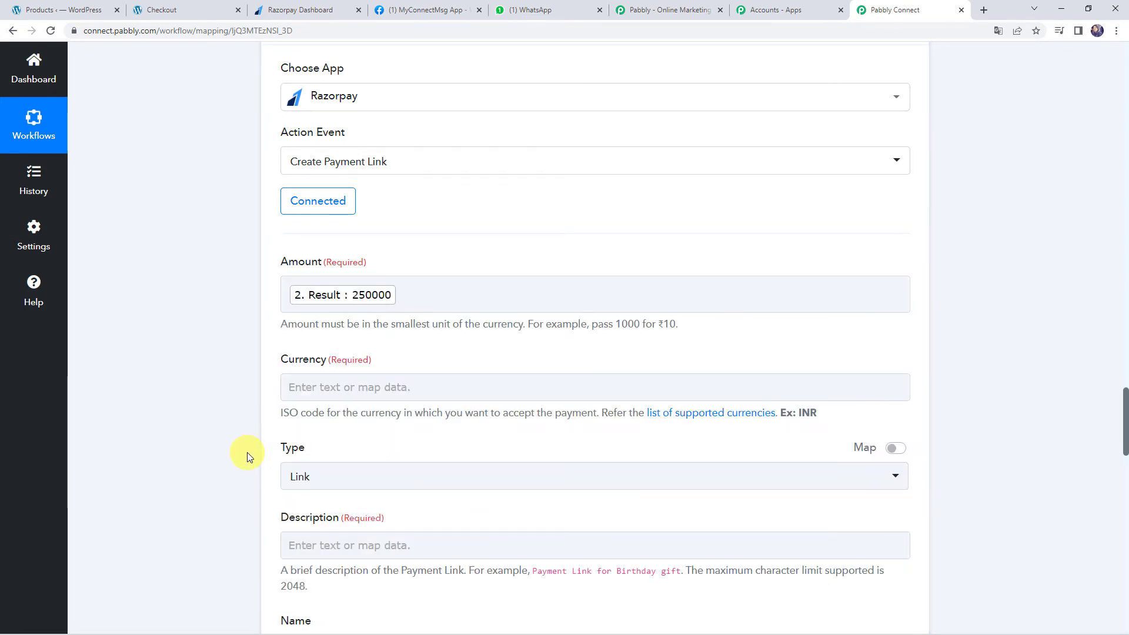
scroll(247, 453, down, 2)
click(315, 280)
click(234, 275)
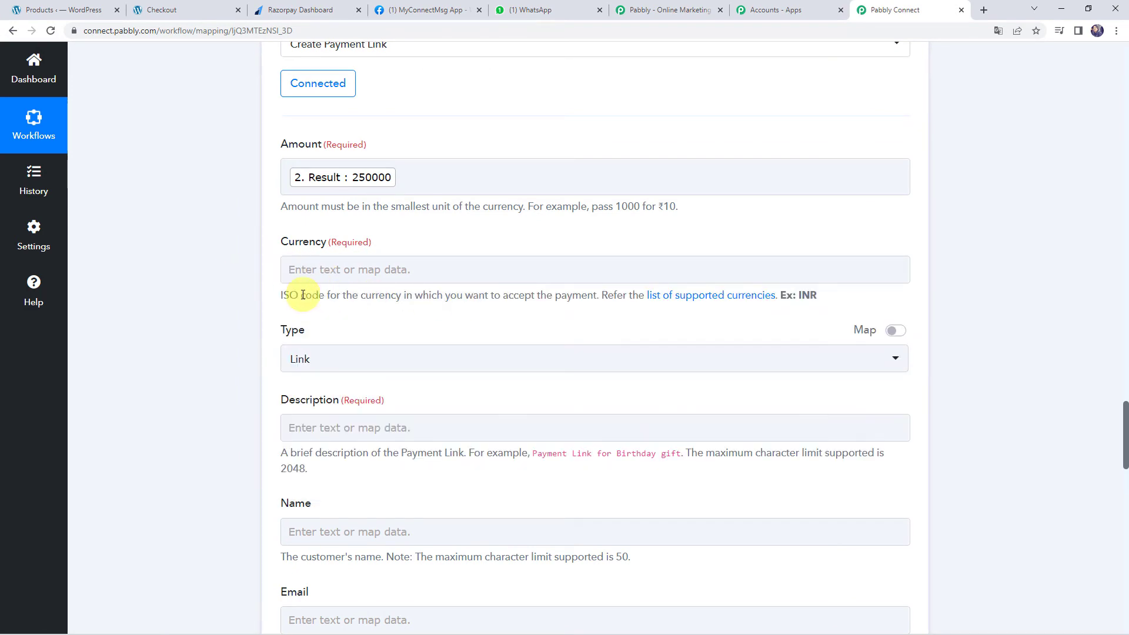
click(327, 263)
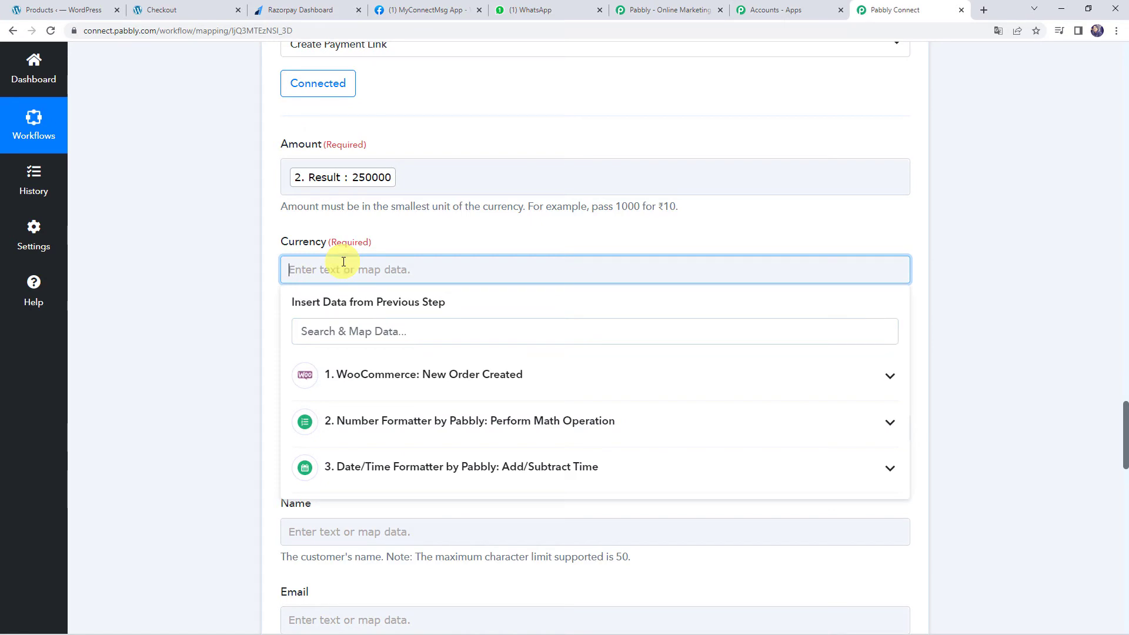
click(197, 316)
scroll(356, 334, down, 2)
Map the order's product name Smart Watch into Description
click(297, 306)
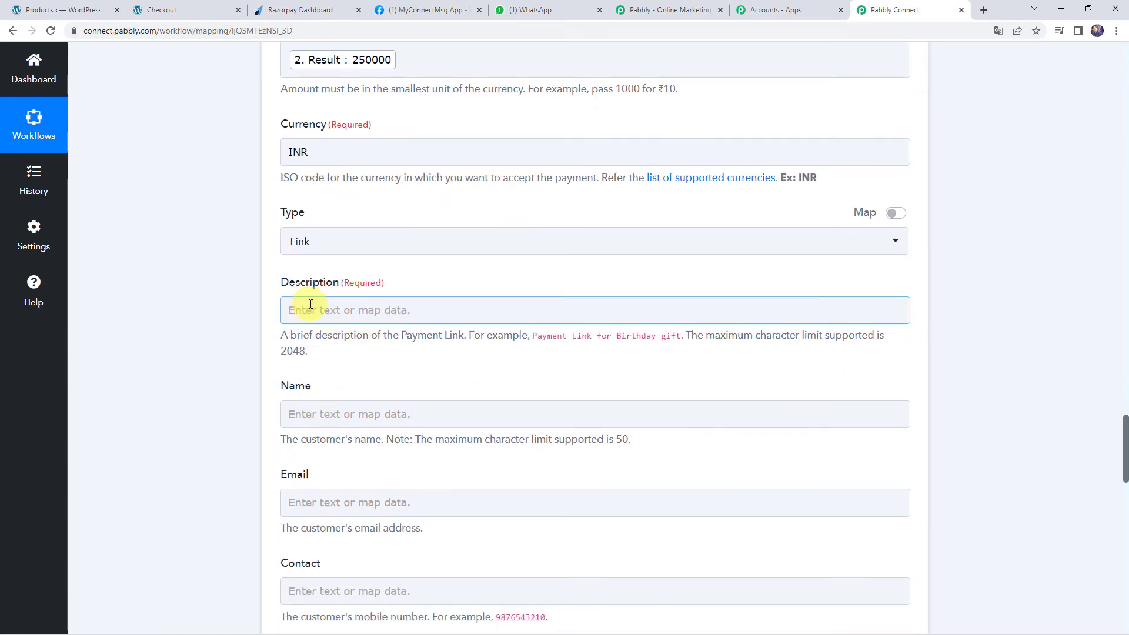
click(309, 309)
click(376, 432)
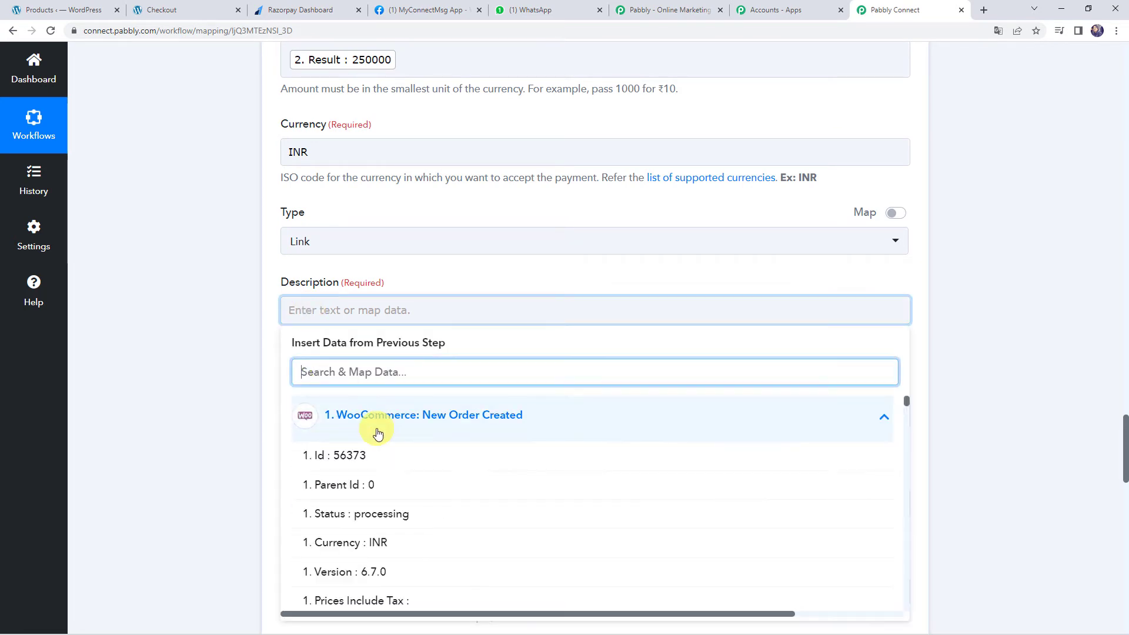
text(Smar)
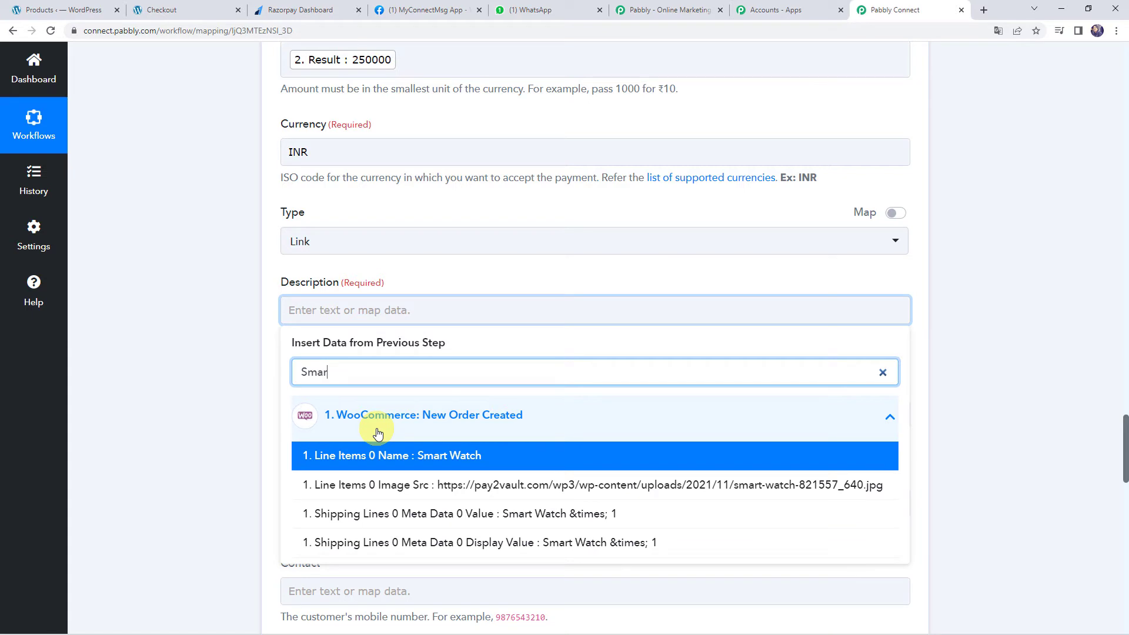
click(404, 447)
click(226, 390)
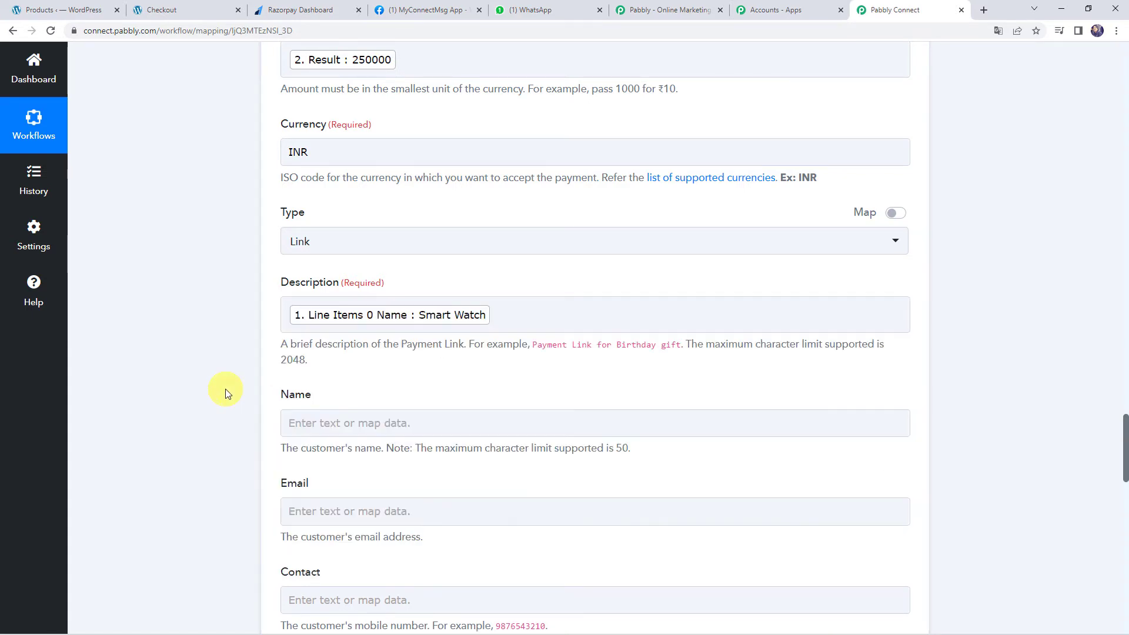
scroll(225, 390, down, 2)
scroll(225, 389, down, 3)
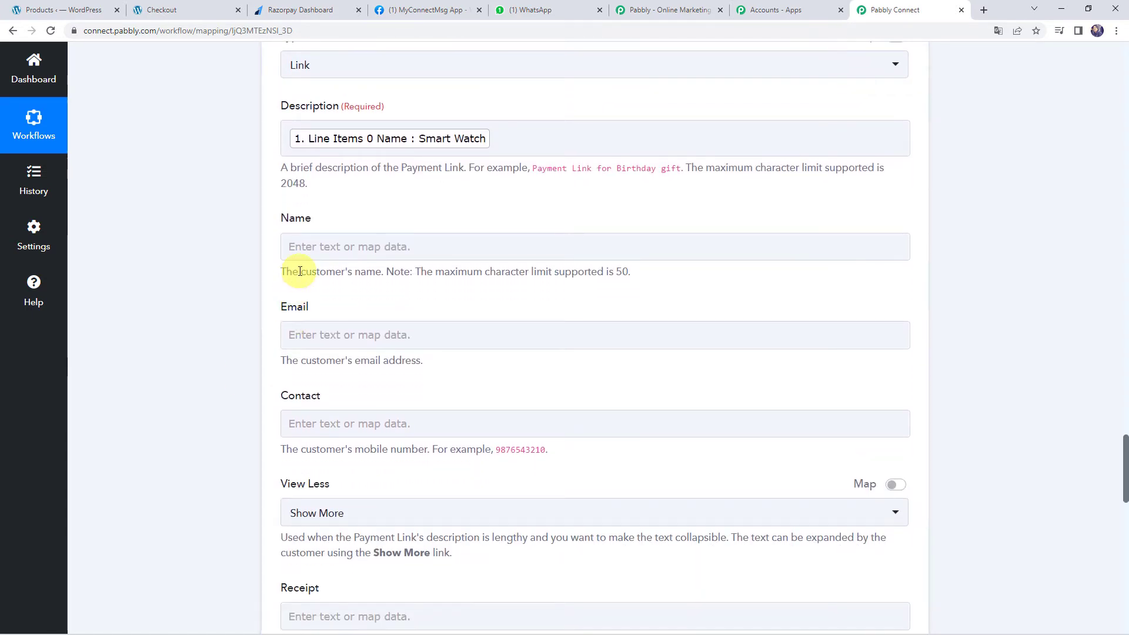
Fill Name with the order's billing first name and last name
click(306, 247)
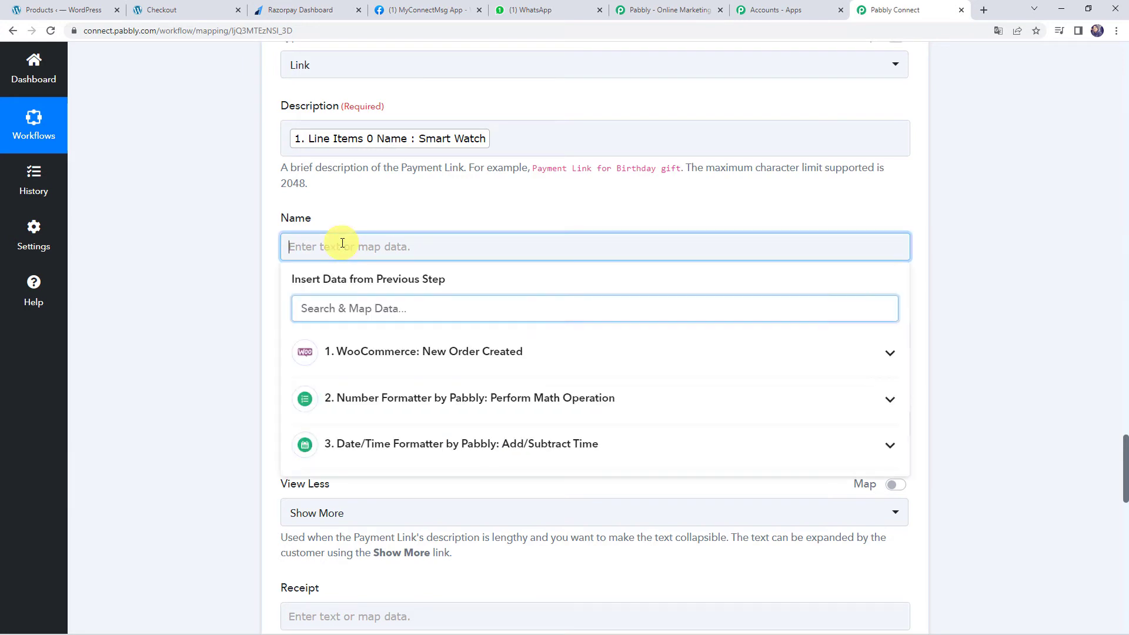
click(355, 353)
text(Du)
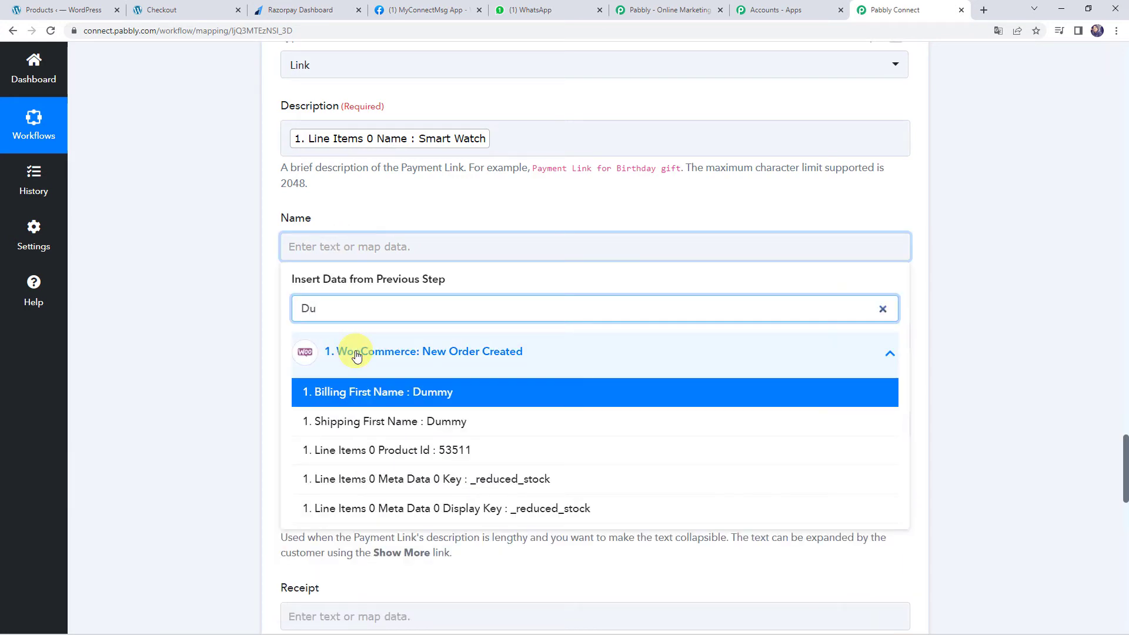
click(358, 392)
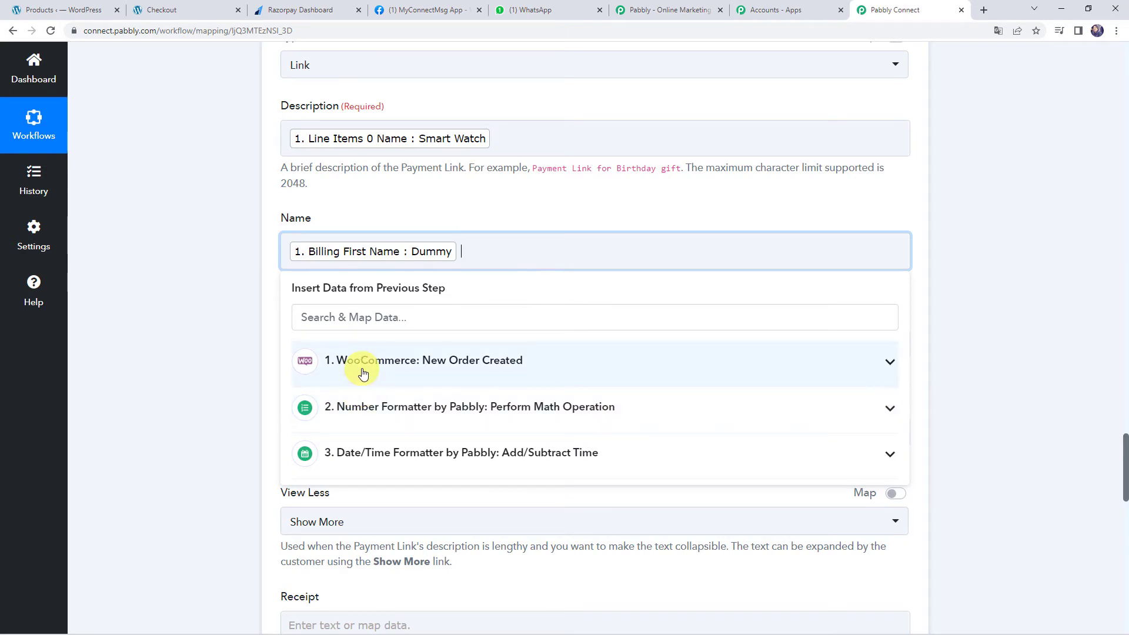
click(362, 370)
text(Name)
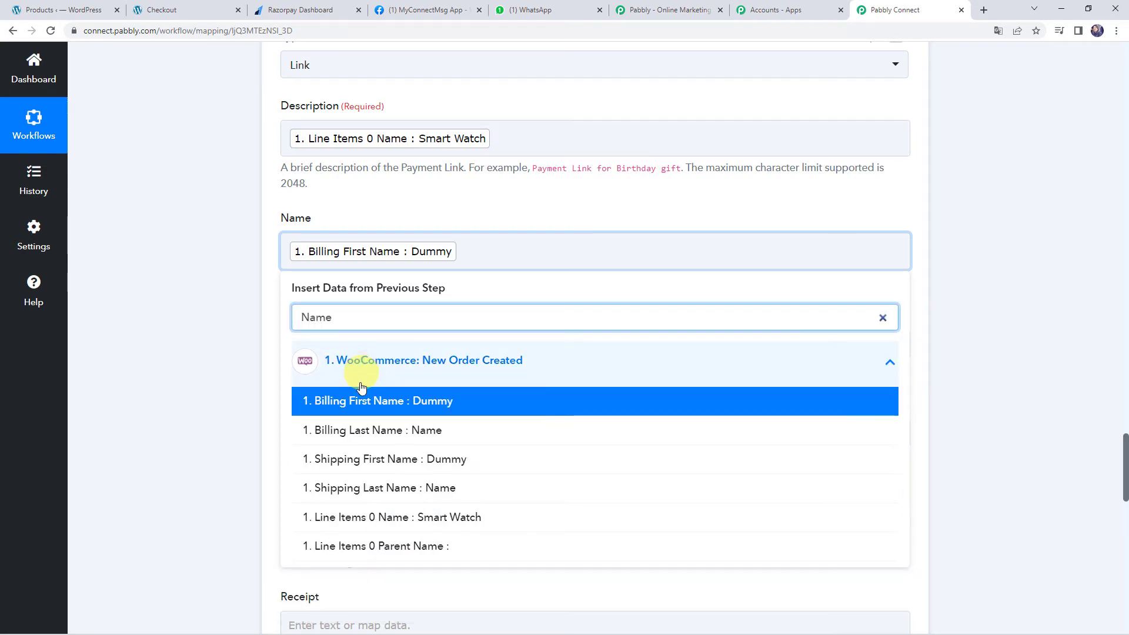
click(355, 429)
click(211, 341)
scroll(211, 341, down, 2)
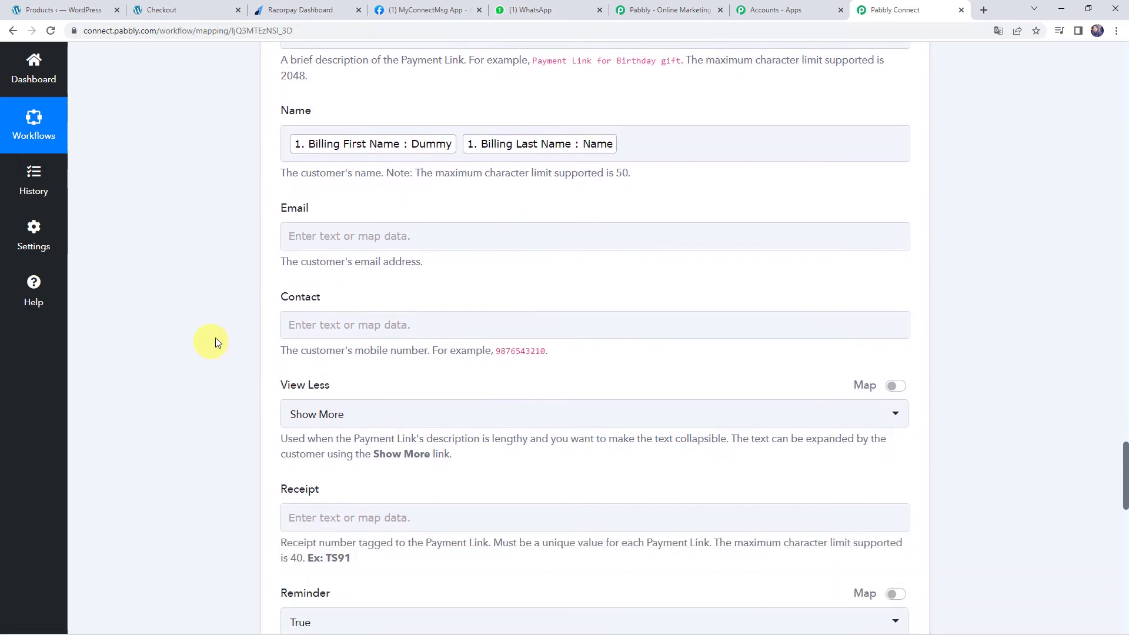
Map the order's billing email into the Email field
click(298, 225)
click(352, 331)
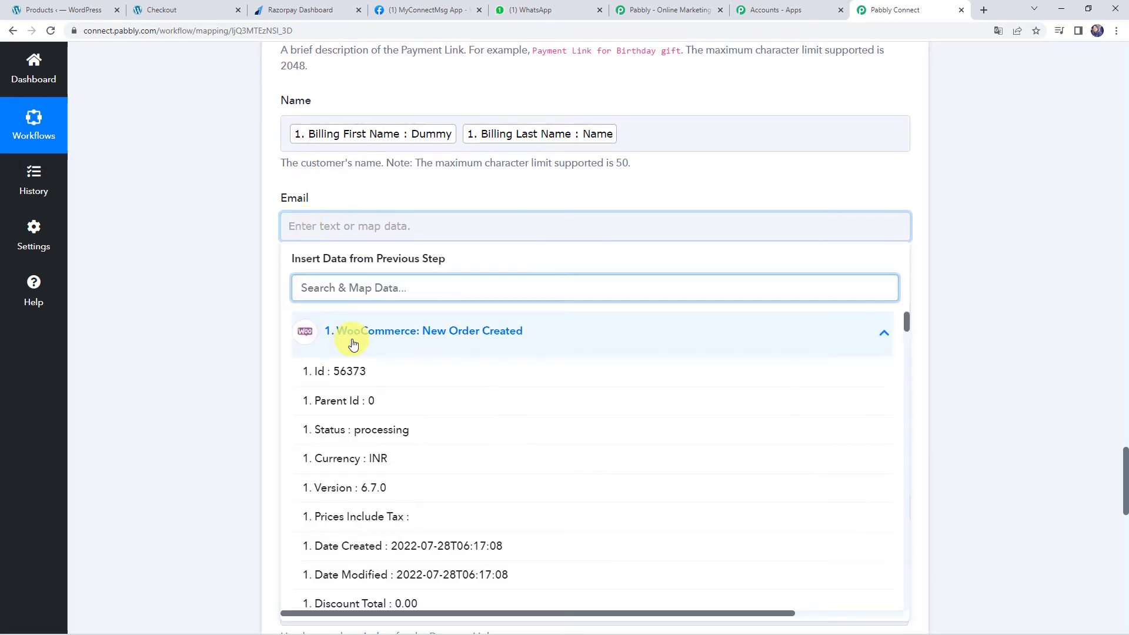
text(@)
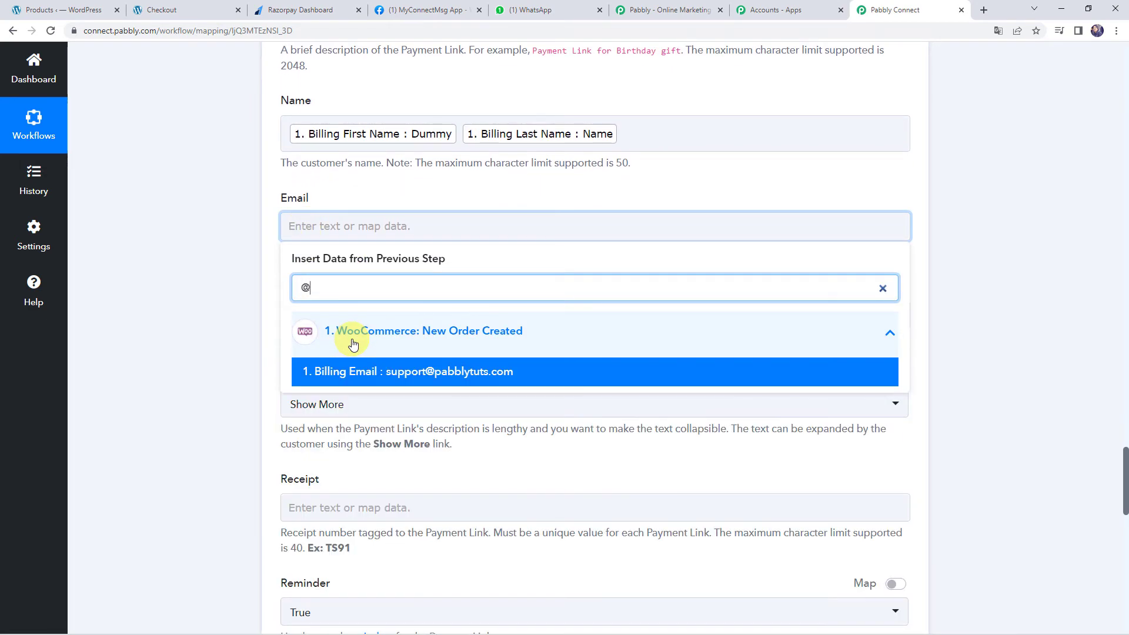
click(361, 371)
click(233, 316)
scroll(232, 316, down, 2)
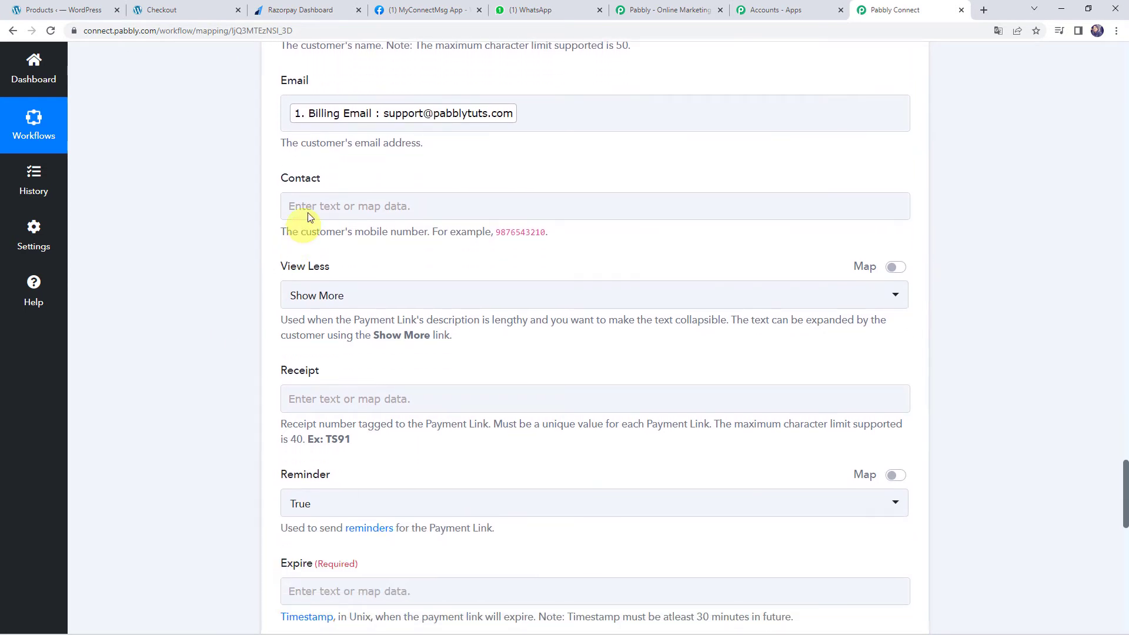
Map the order's Billing Phone into the Contact field
click(305, 206)
click(374, 312)
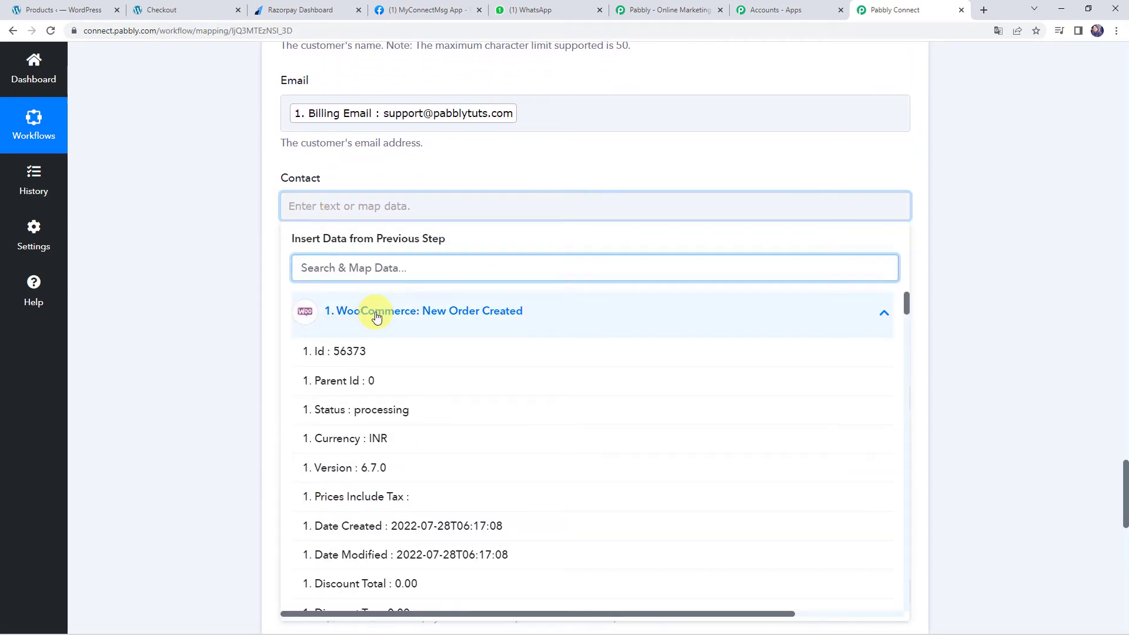
text(80)
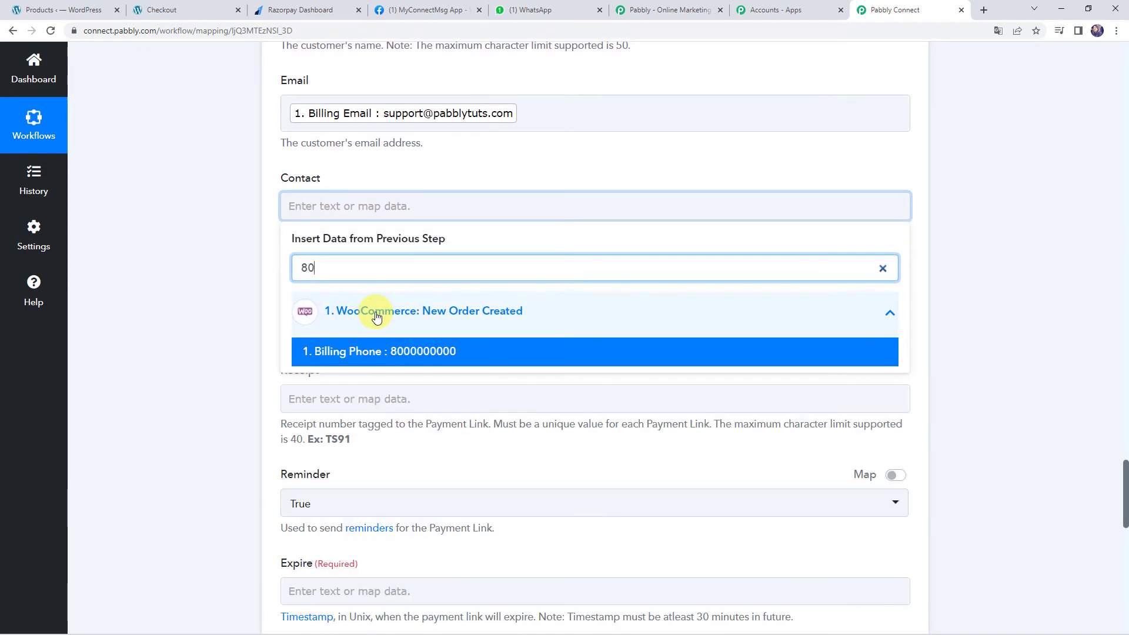
click(376, 351)
click(256, 298)
click(338, 226)
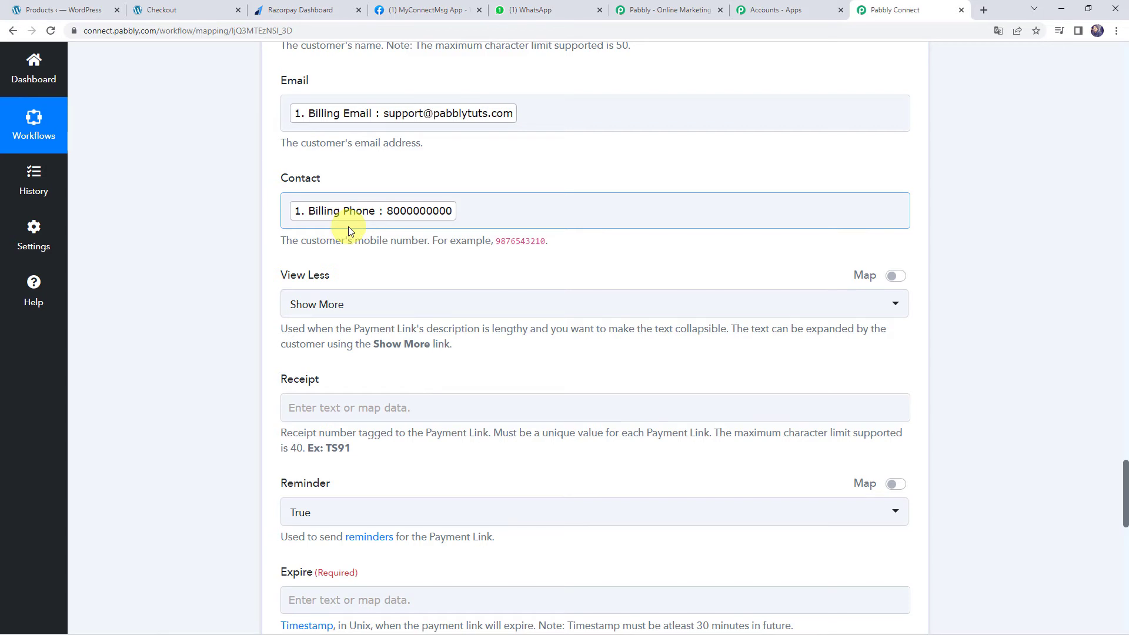
scroll(348, 227, down, 2)
scroll(249, 240, down, 2)
scroll(311, 227, up, 3)
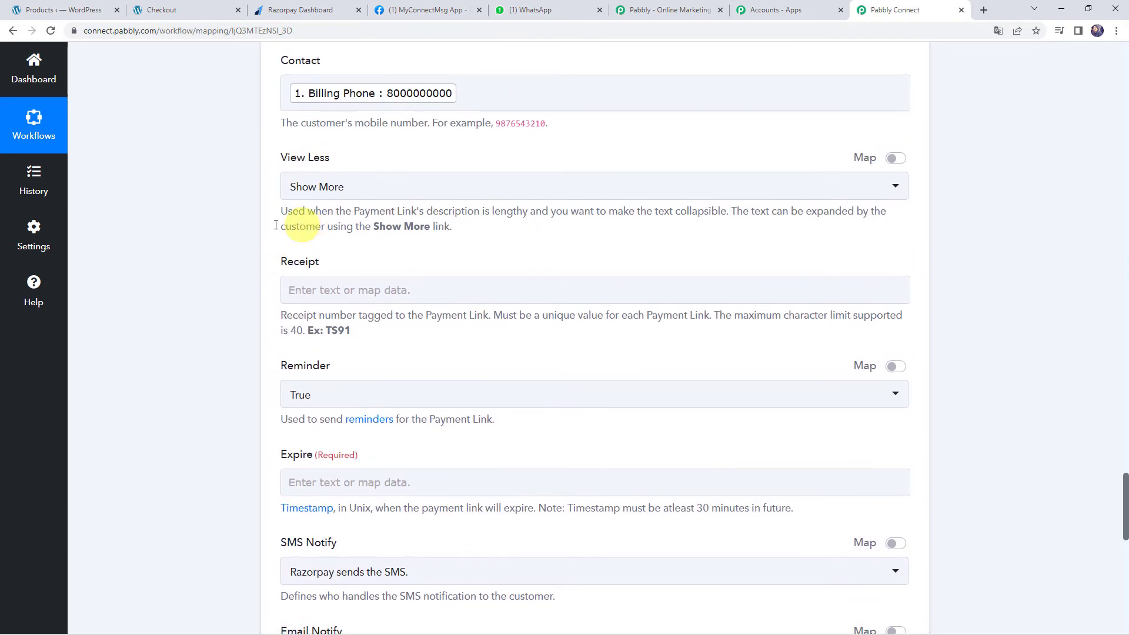
click(320, 294)
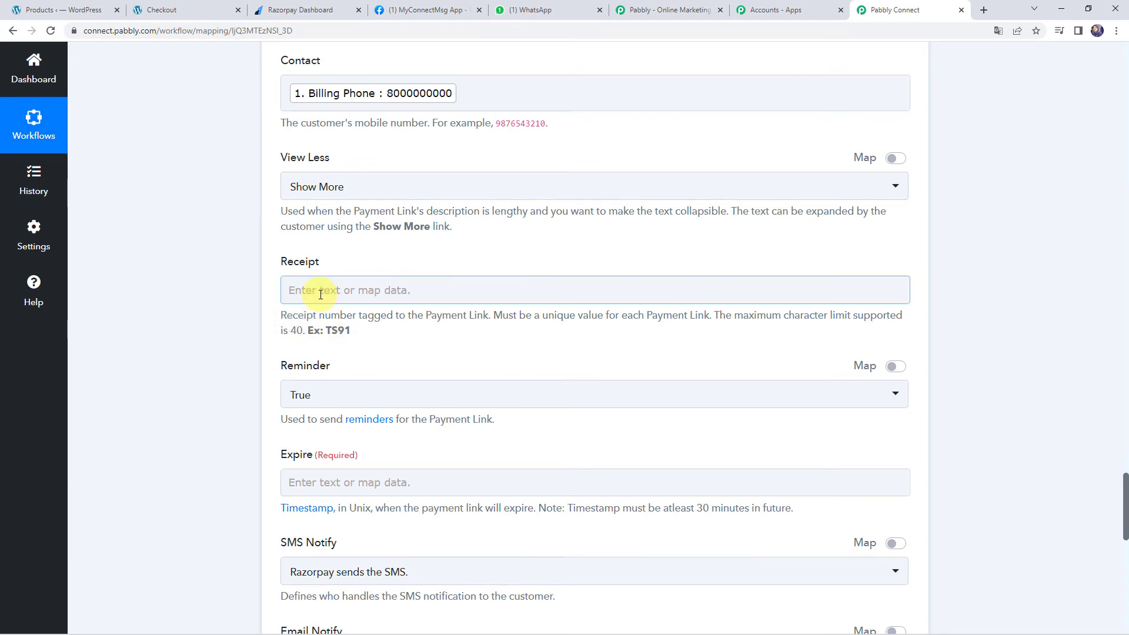
scroll(320, 294, down, 3)
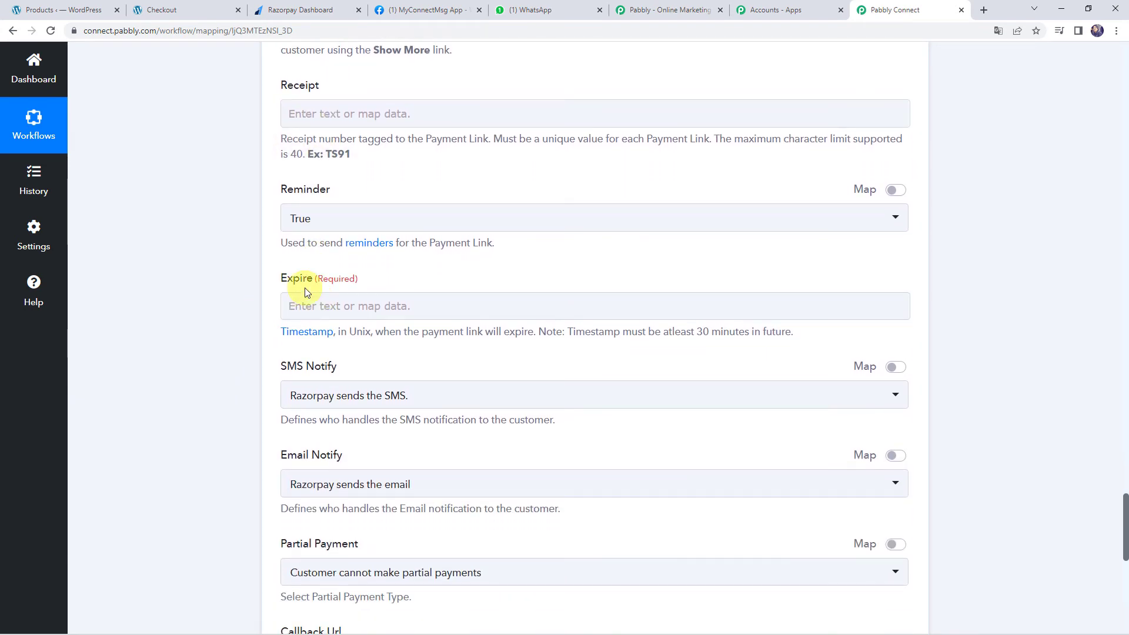
click(303, 301)
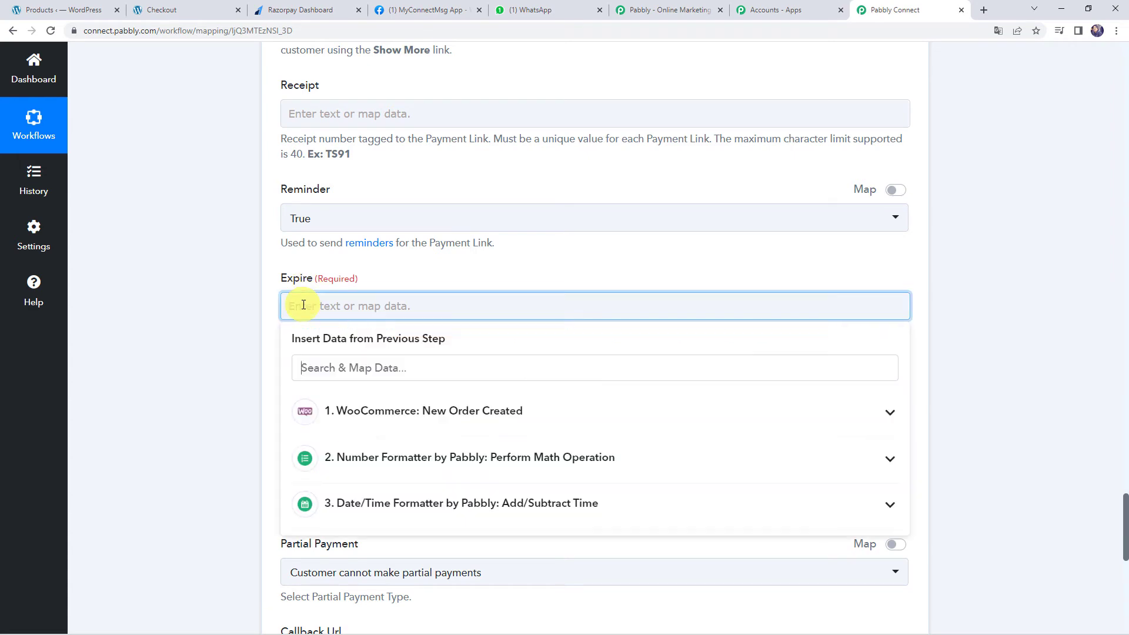
click(369, 503)
scroll(365, 499, down, 1)
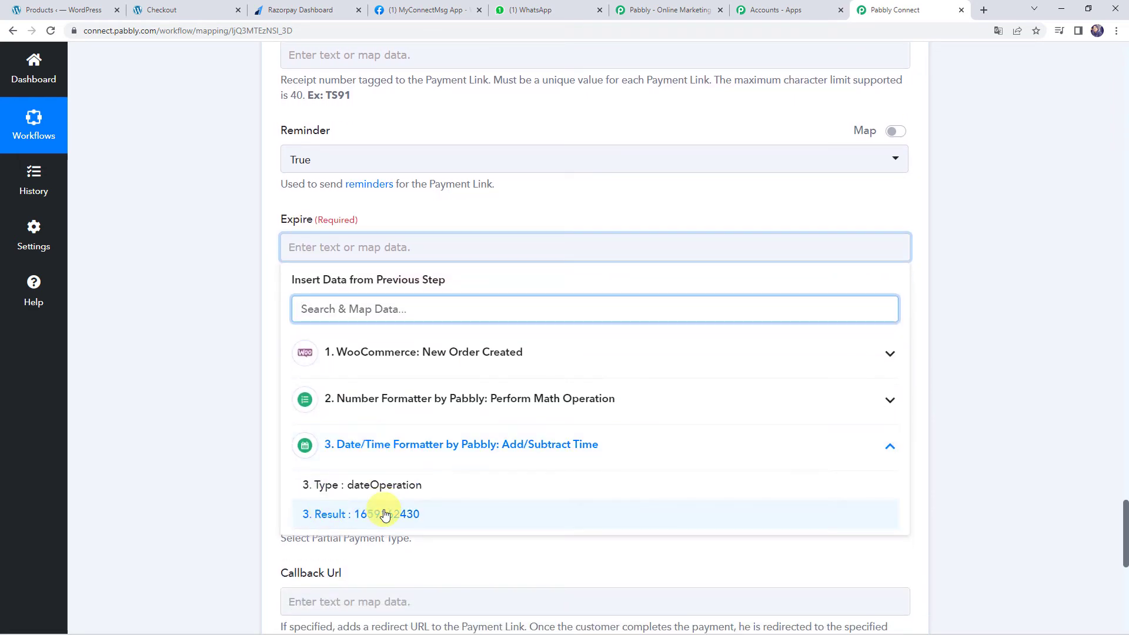
click(385, 515)
click(158, 294)
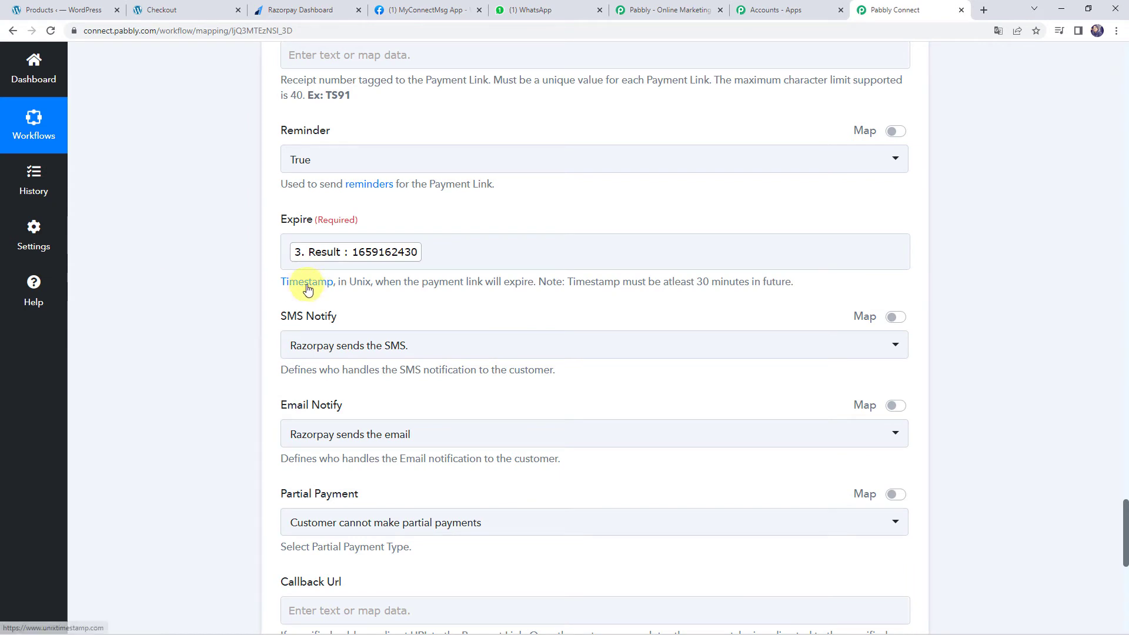
scroll(244, 335, down, 2)
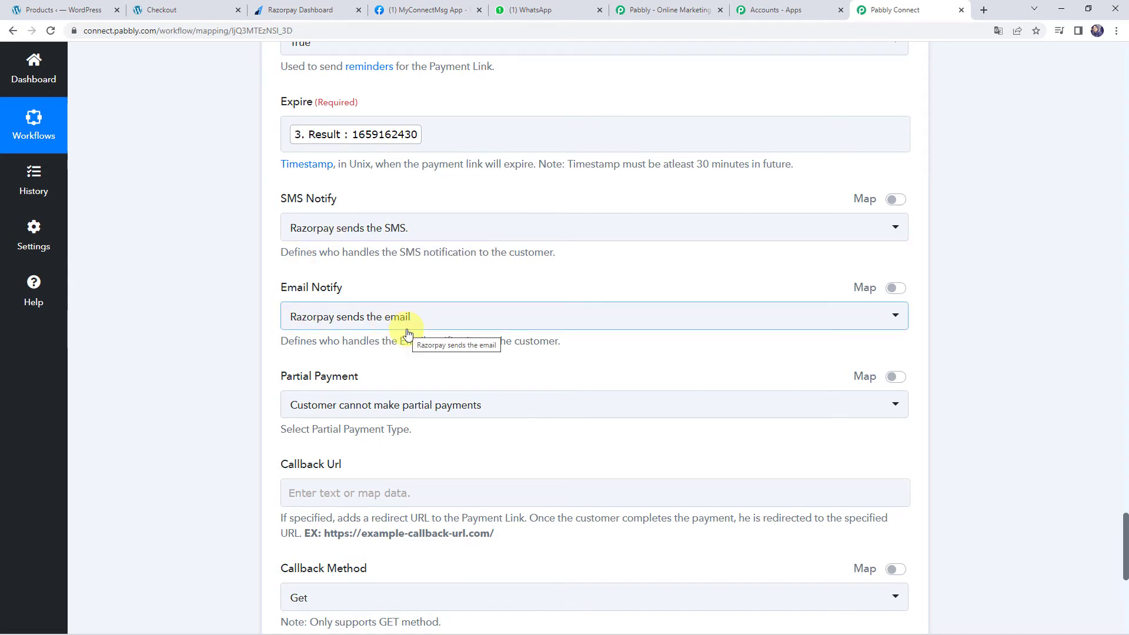
scroll(408, 333, down, 1)
scroll(408, 334, down, 2)
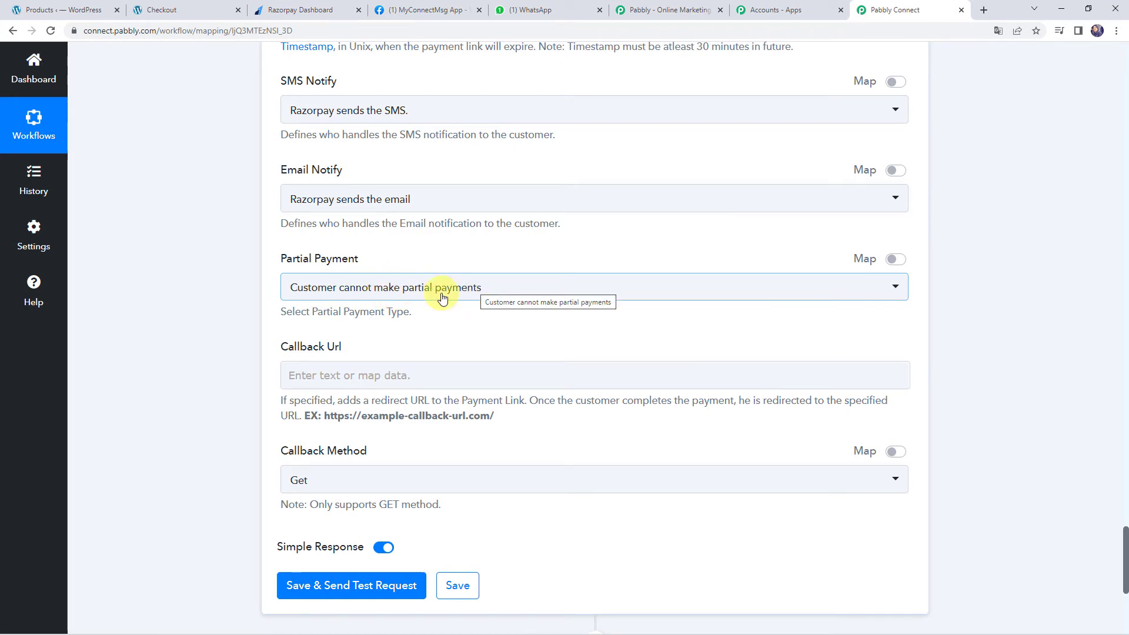
scroll(318, 381, down, 2)
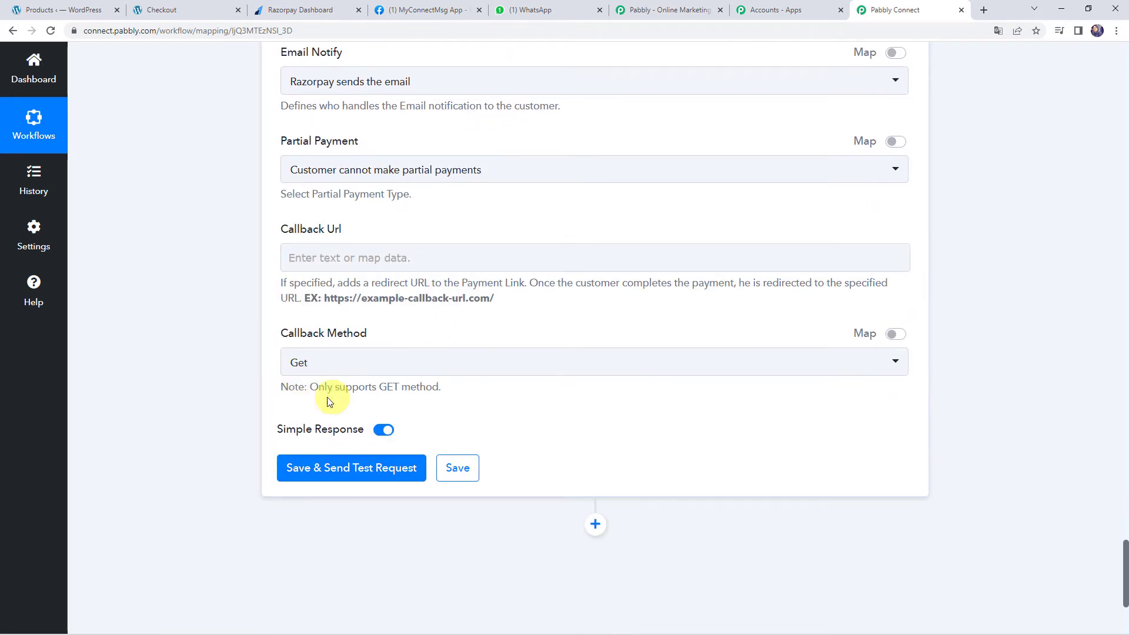
click(343, 474)
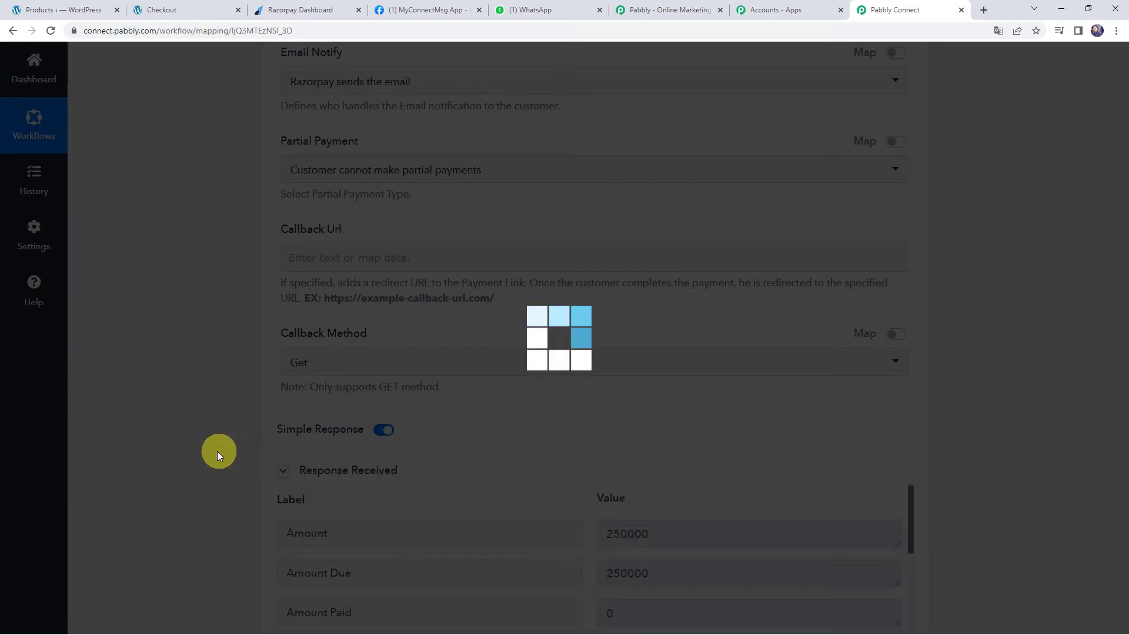
scroll(196, 445, down, 1)
scroll(197, 446, down, 3)
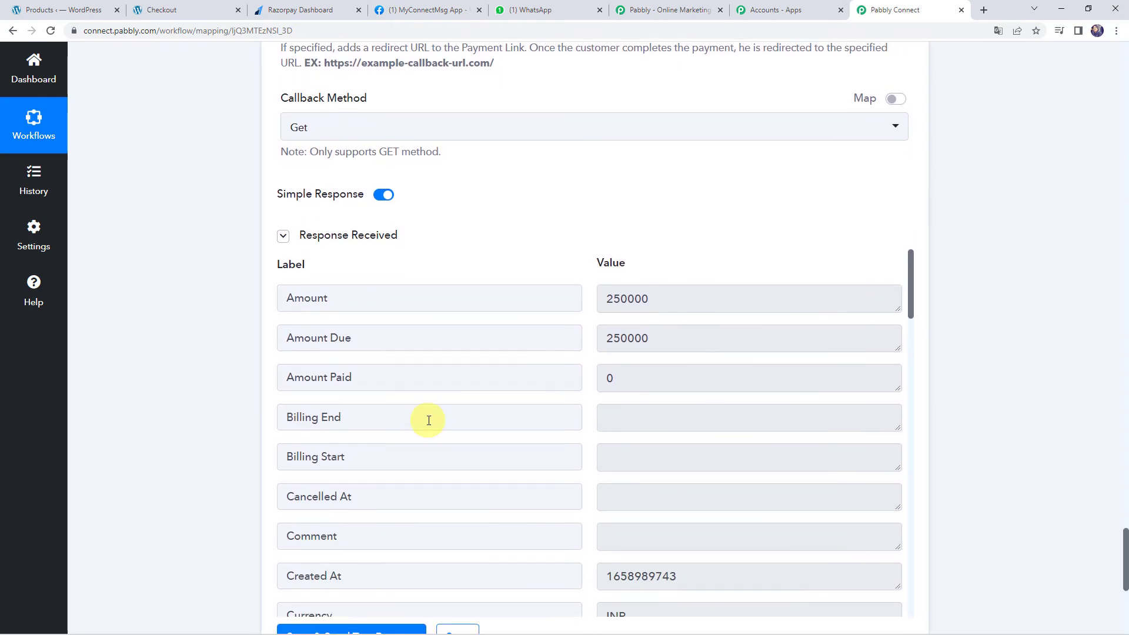
scroll(428, 420, down, 5)
scroll(429, 421, down, 7)
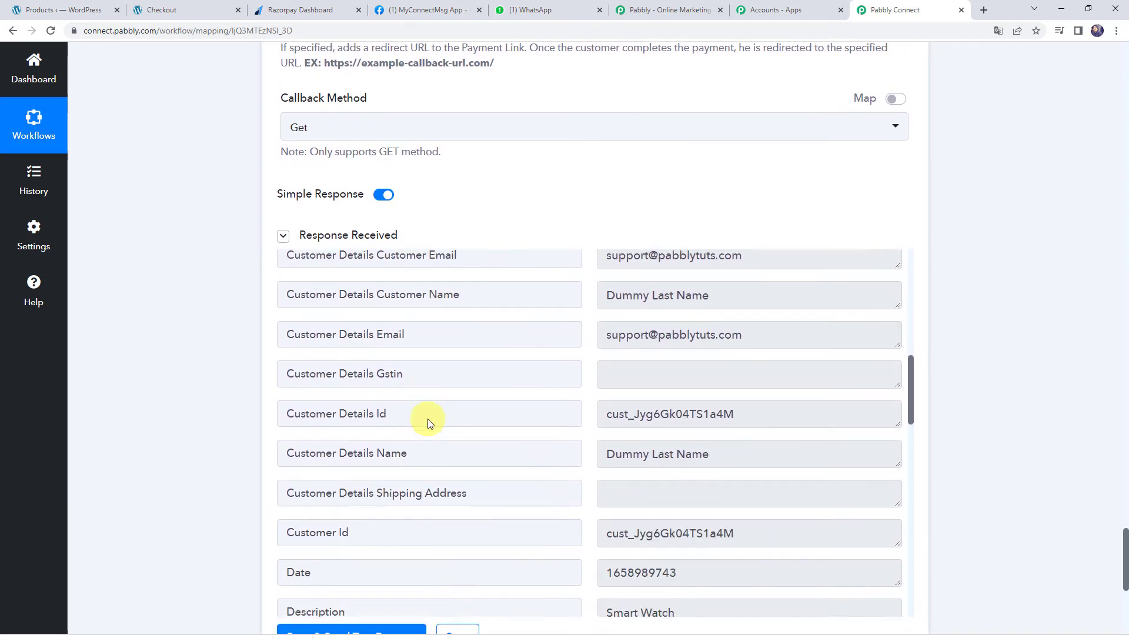
scroll(428, 419, down, 8)
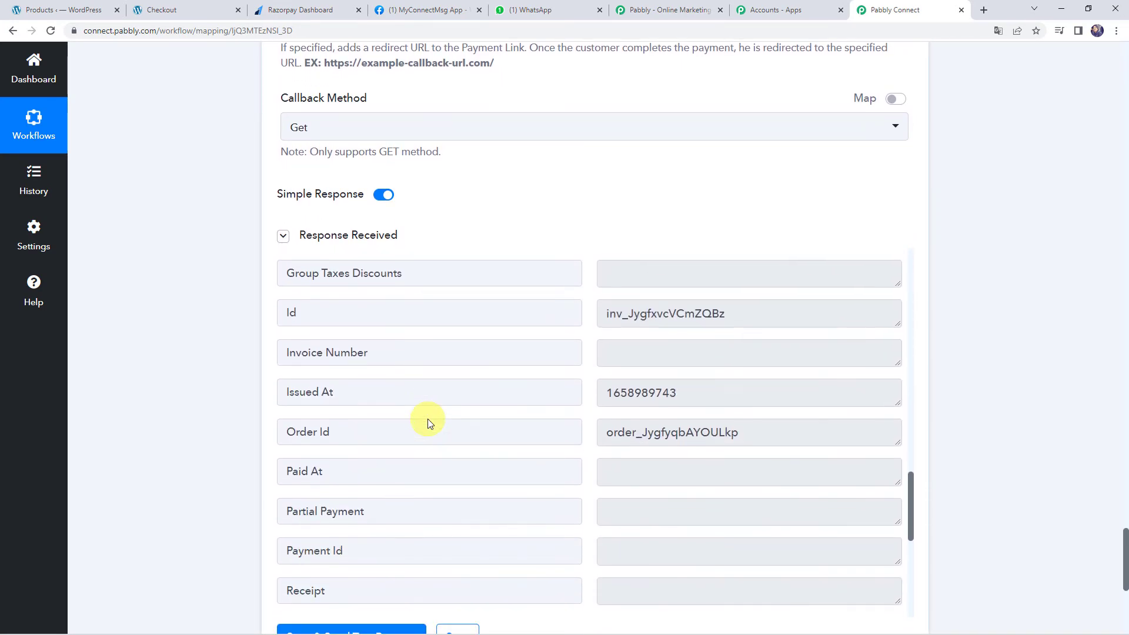
scroll(429, 420, down, 4)
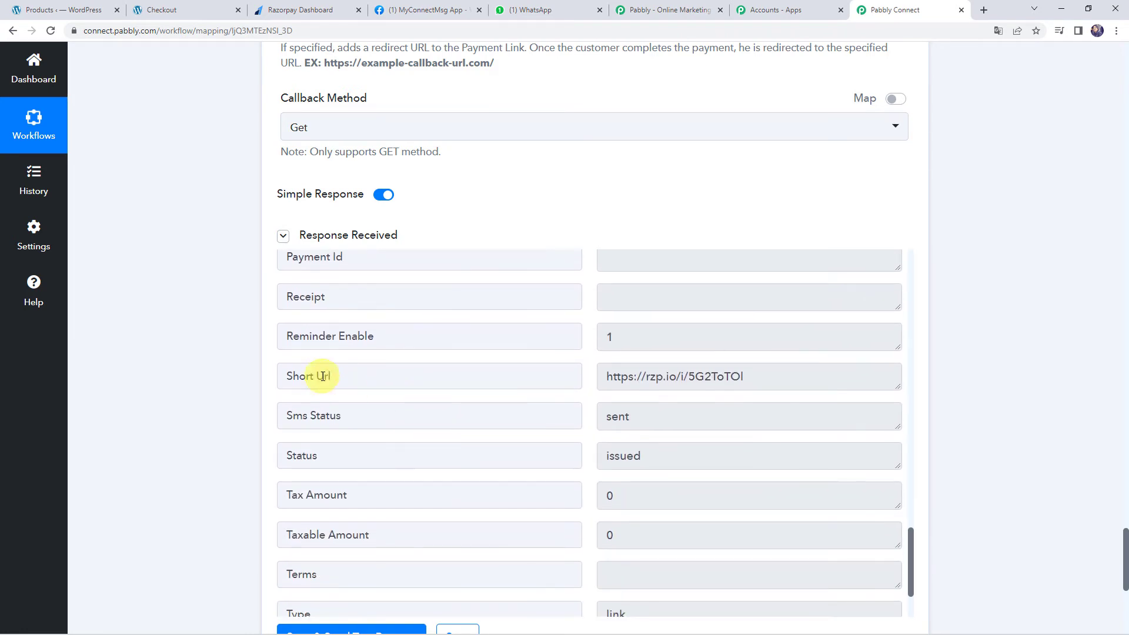
drag(787, 378, 566, 372)
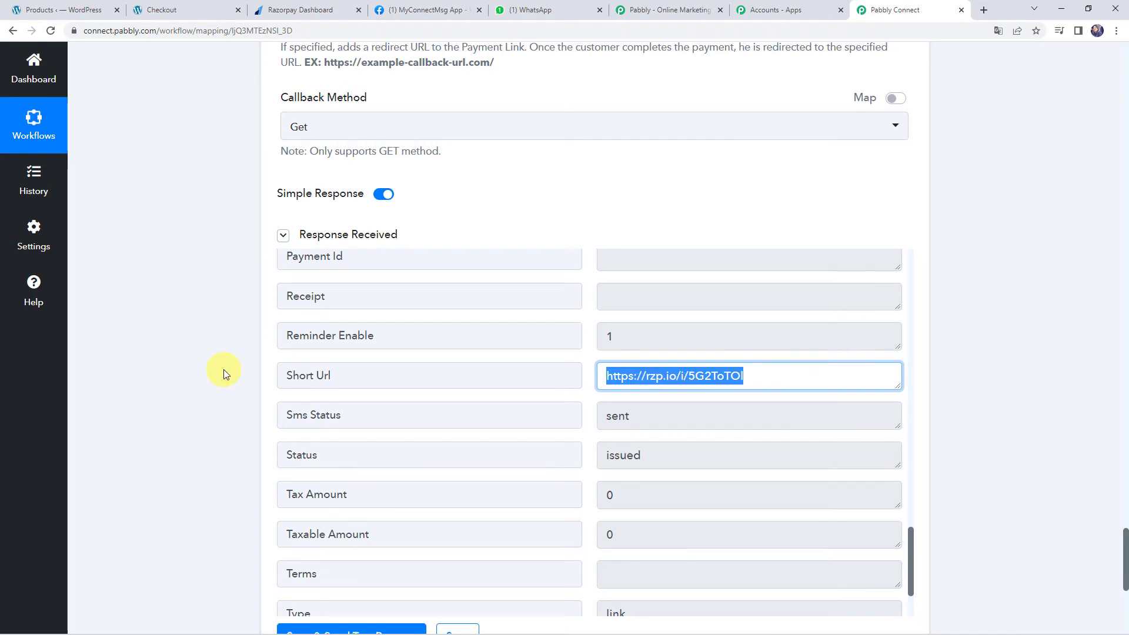
scroll(223, 369, down, 5)
scroll(223, 369, down, 2)
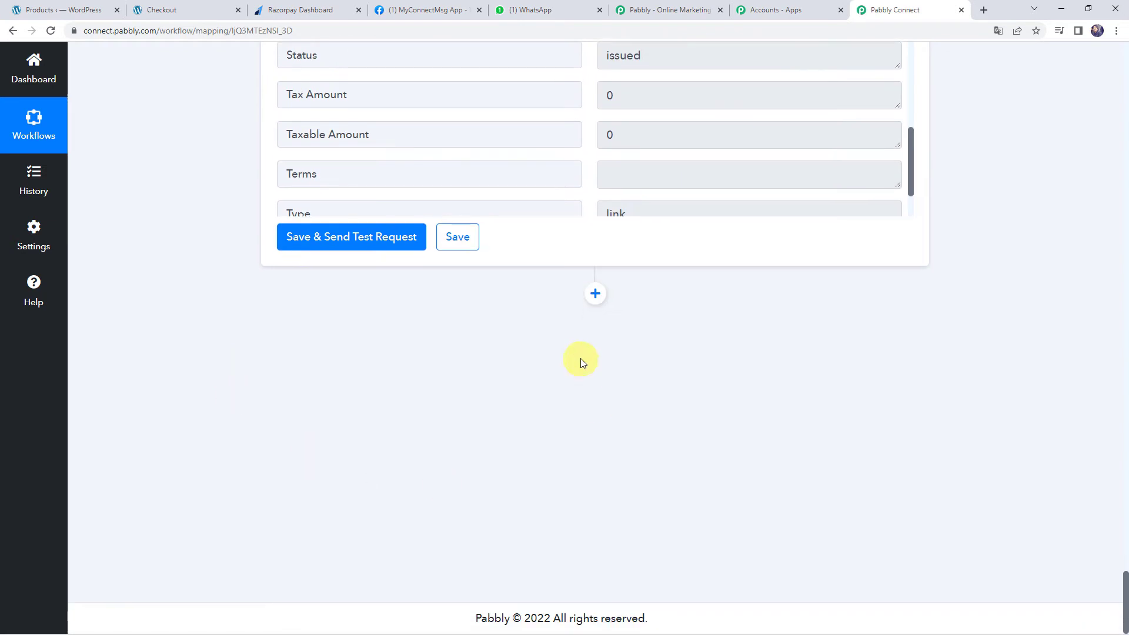
Add a WhatsApp Cloud API action step with the Send Template Message event
click(594, 294)
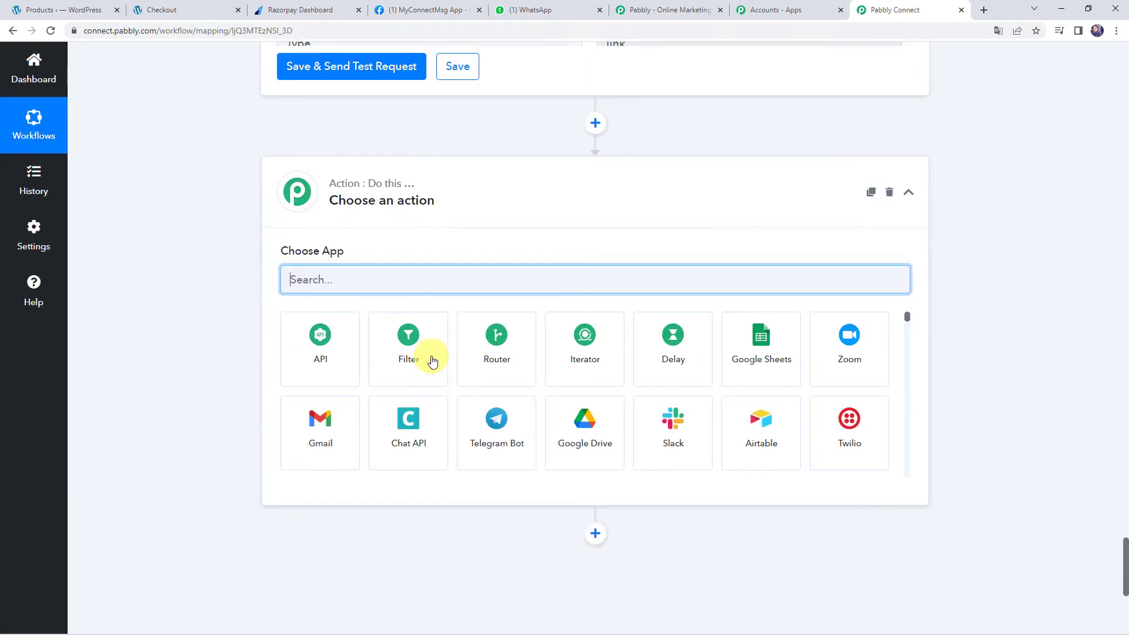
text(Whats)
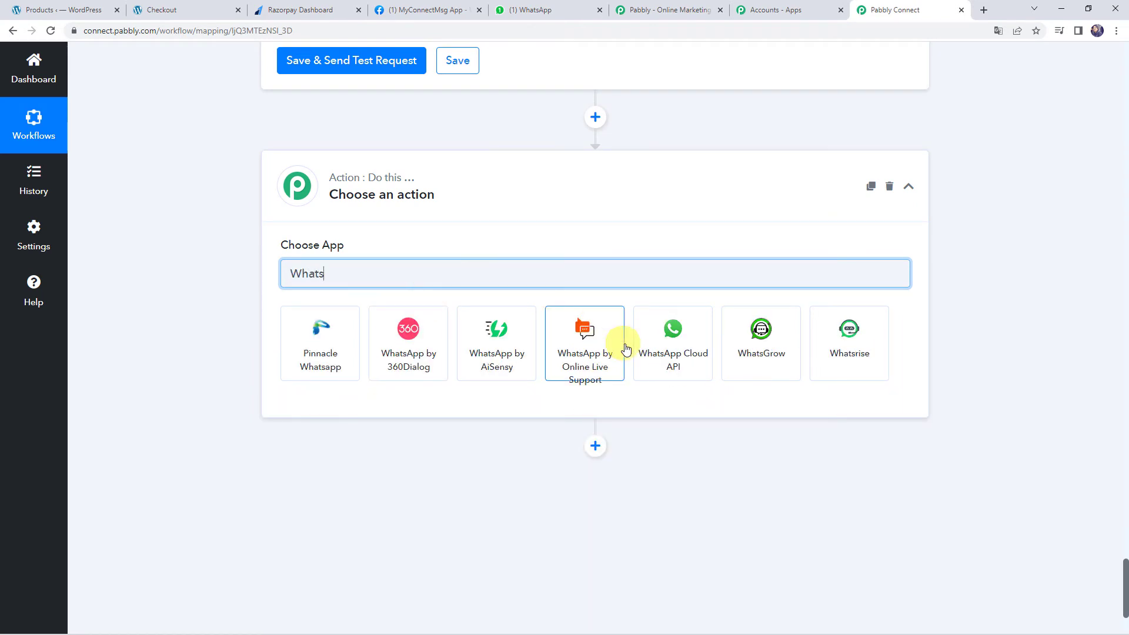
click(673, 355)
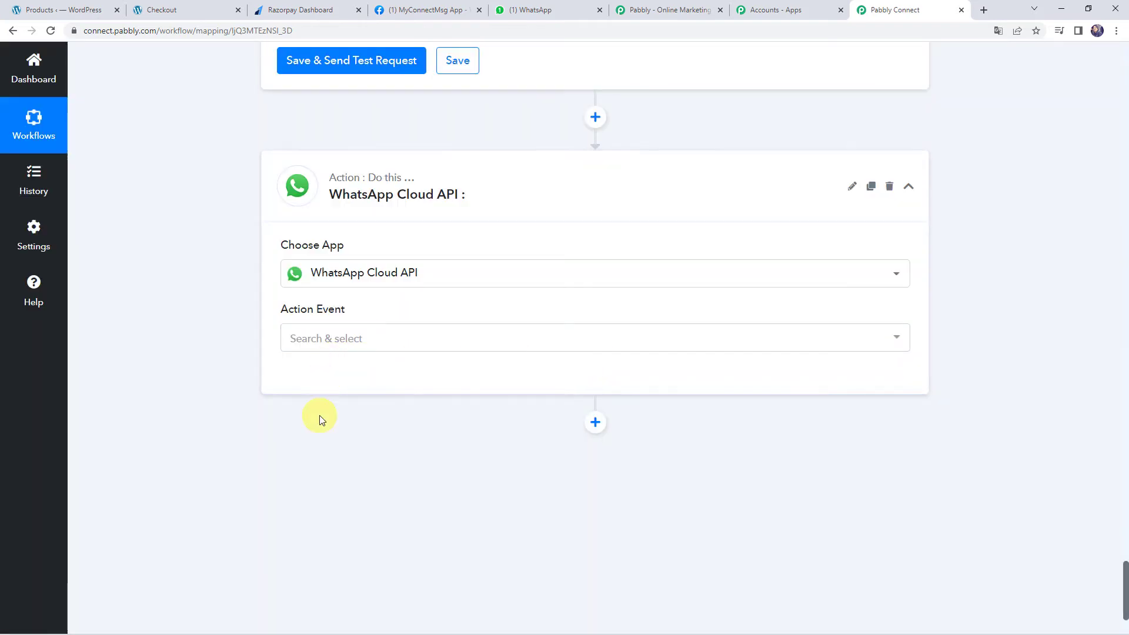
click(339, 329)
click(387, 411)
Begin a new WhatsApp Cloud API connection #75 and focus its Token and Phone Number ID fields
click(324, 388)
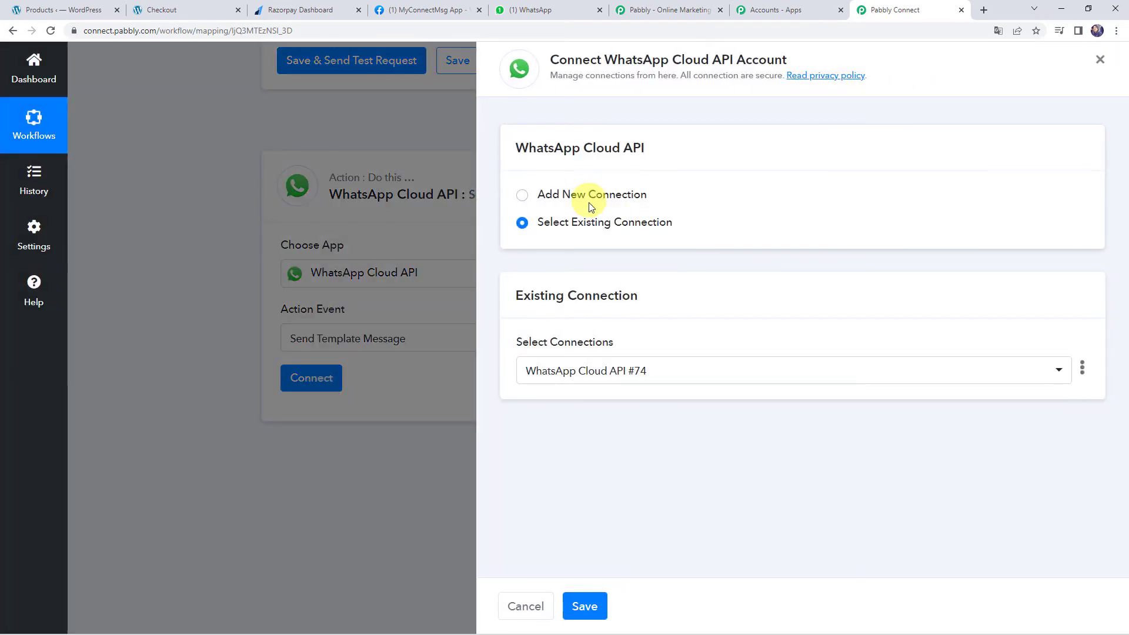
double_click(588, 197)
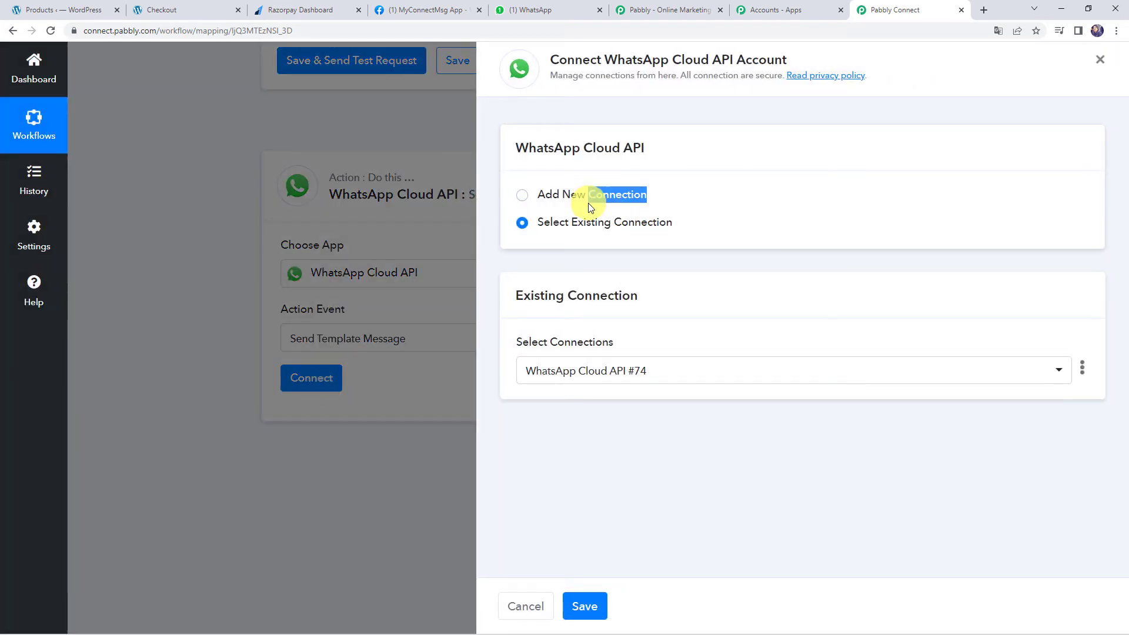
click(553, 196)
click(537, 351)
scroll(537, 350, down, 2)
click(537, 358)
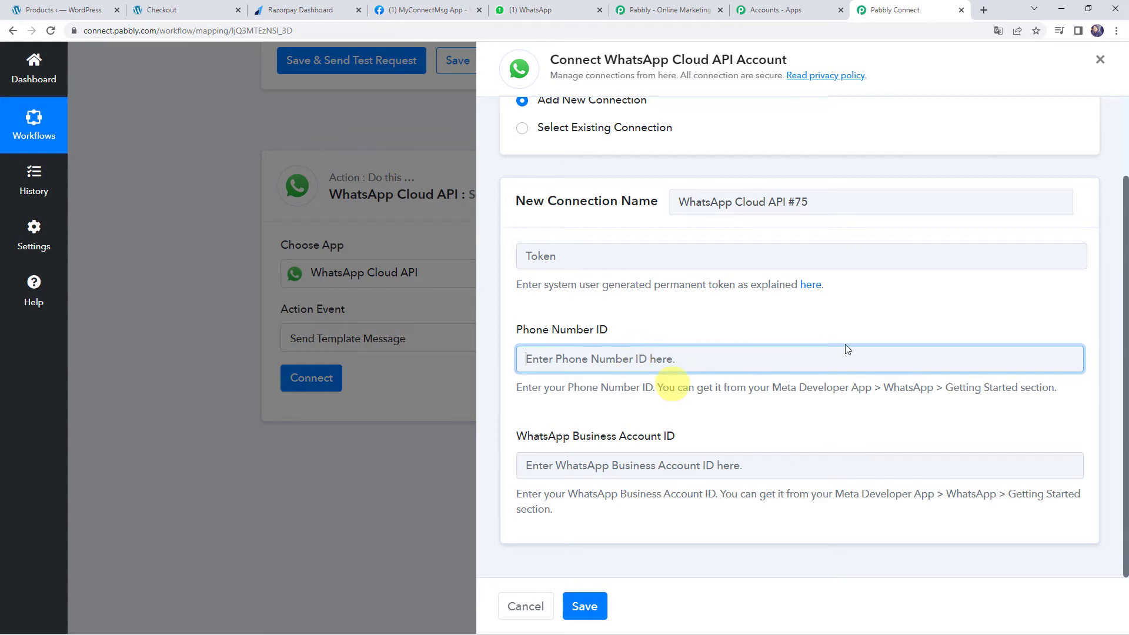
Open MyConnectMsg App's WhatsApp Getting Started page in Meta for Developers
click(433, 12)
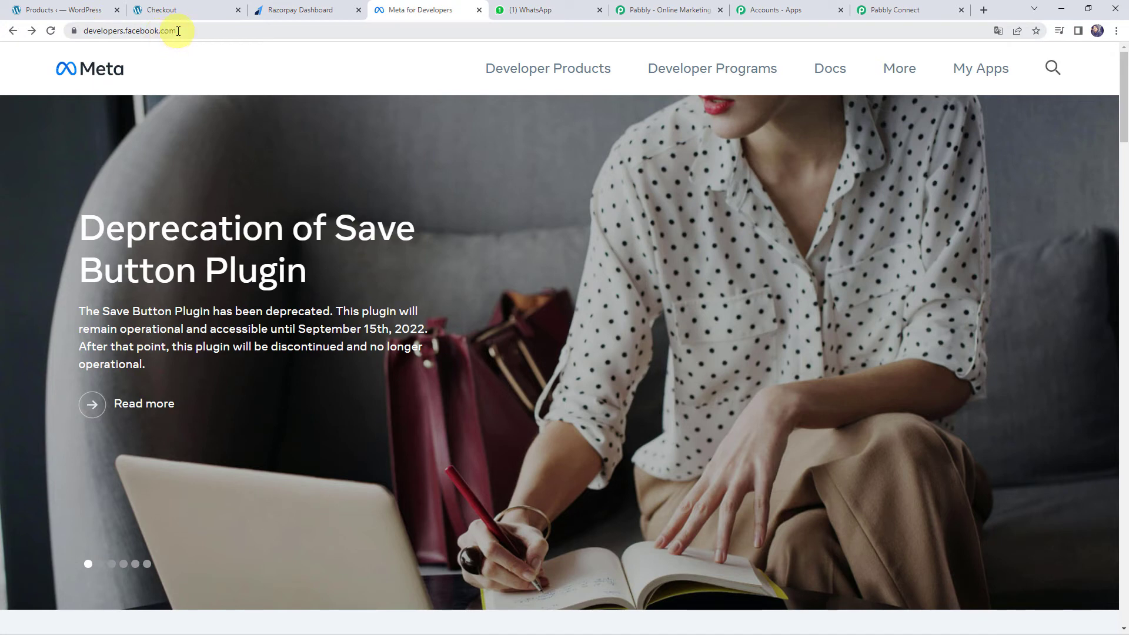
click(975, 80)
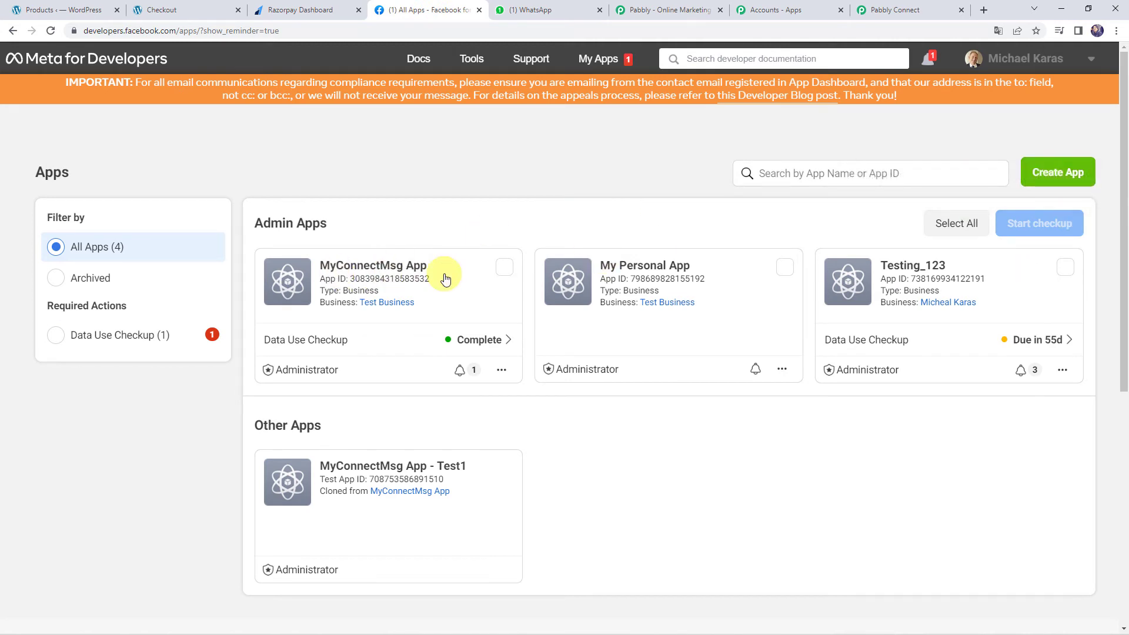
click(296, 280)
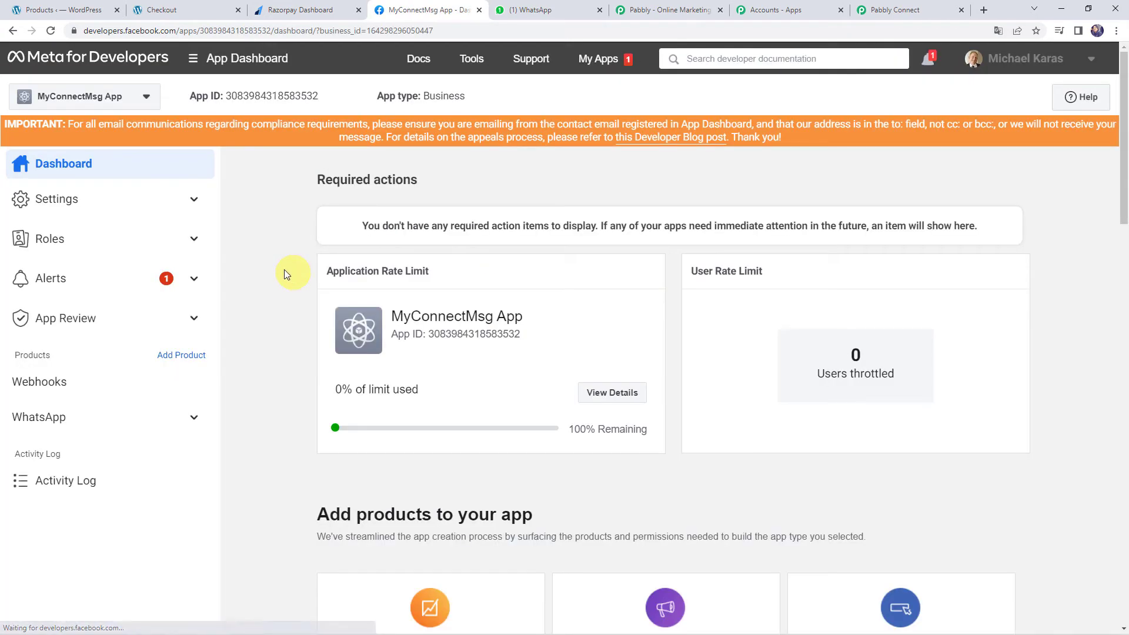
click(47, 421)
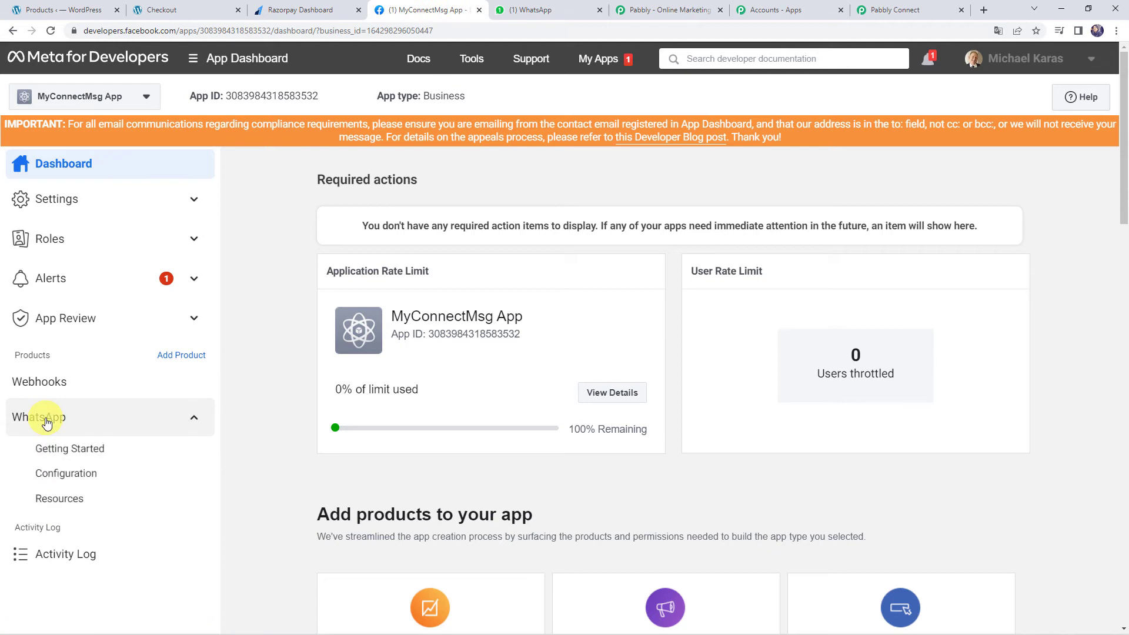
click(68, 453)
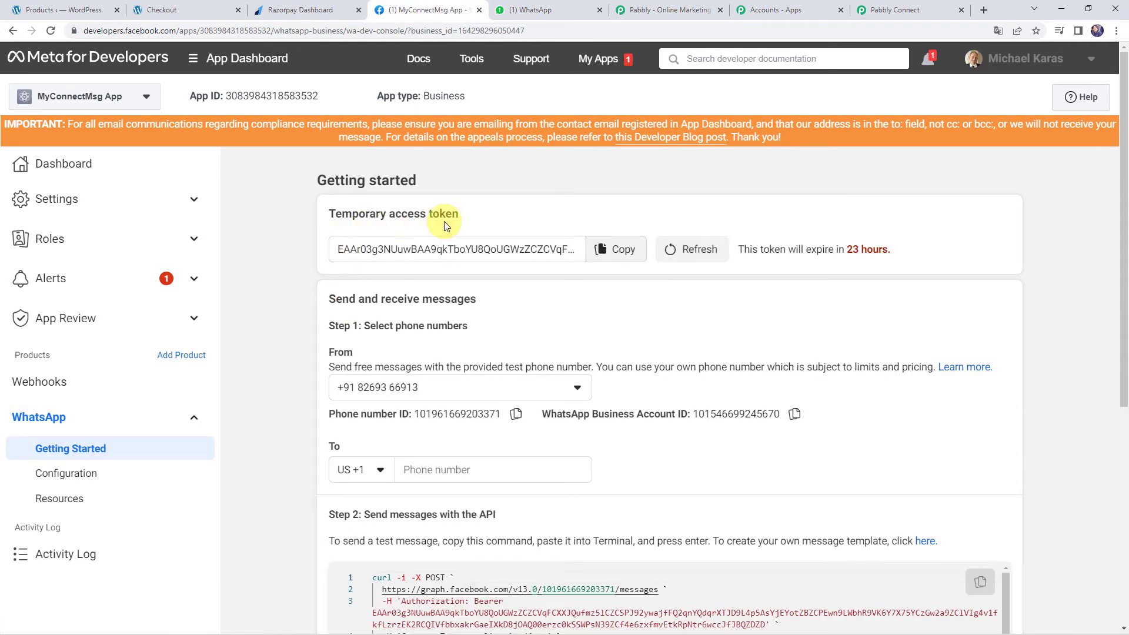
Copy the temporary access token, which expires in 23 hours
scroll(444, 227, down, 1)
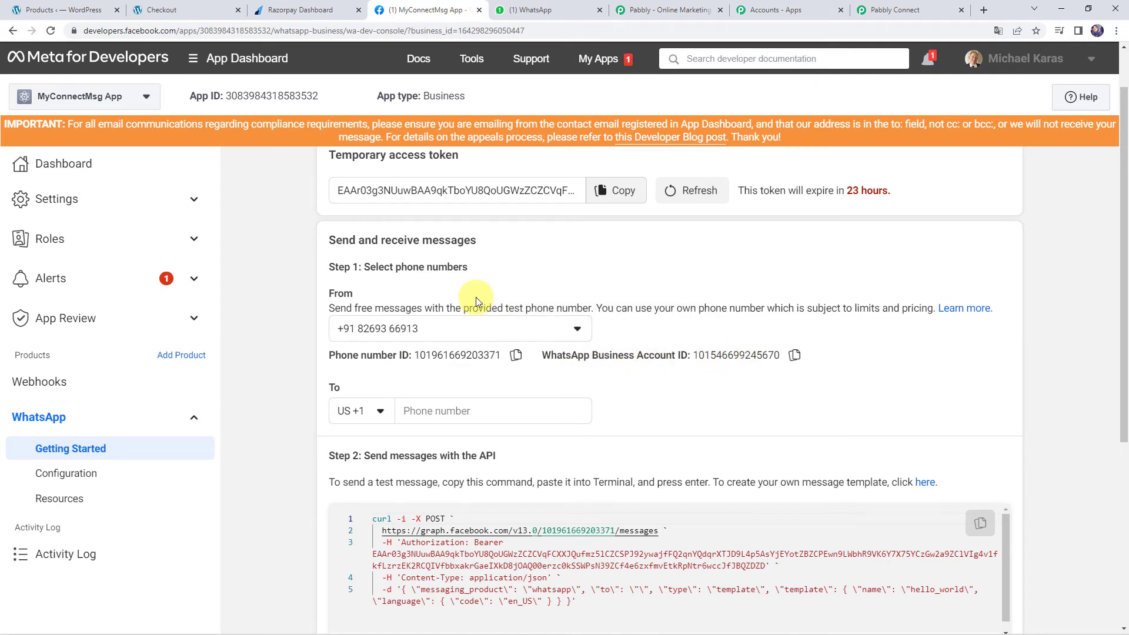
scroll(475, 298, up, 1)
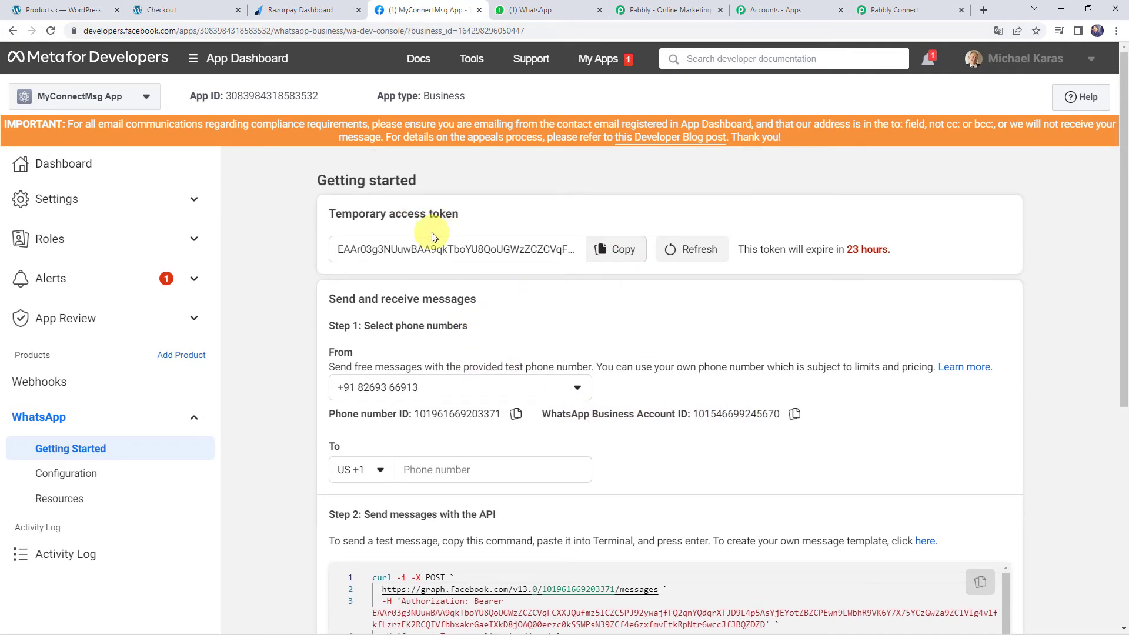
drag(737, 250, 890, 251)
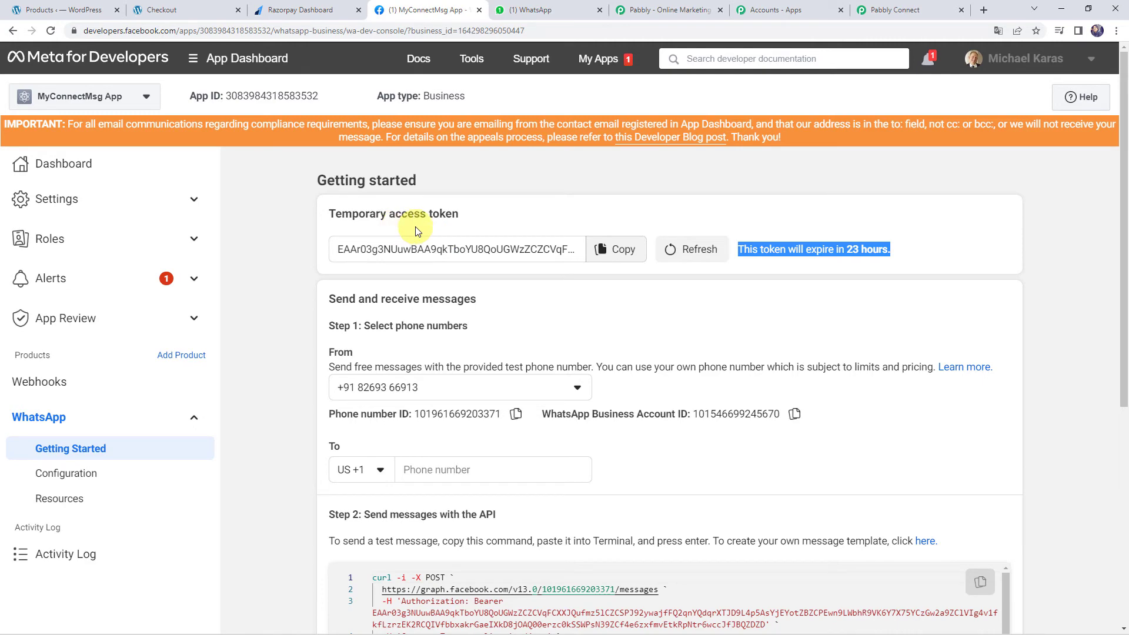
click(618, 251)
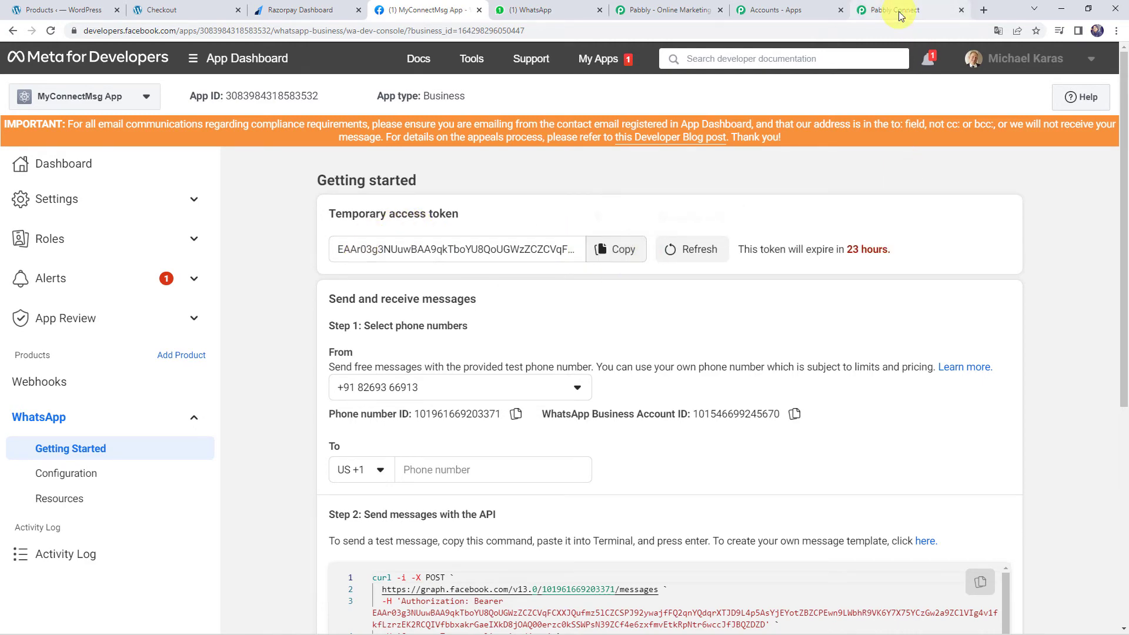
click(900, 12)
Paste the access token and the Phone Number ID from Meta into the connection form
click(597, 256)
key(ctrl+v)
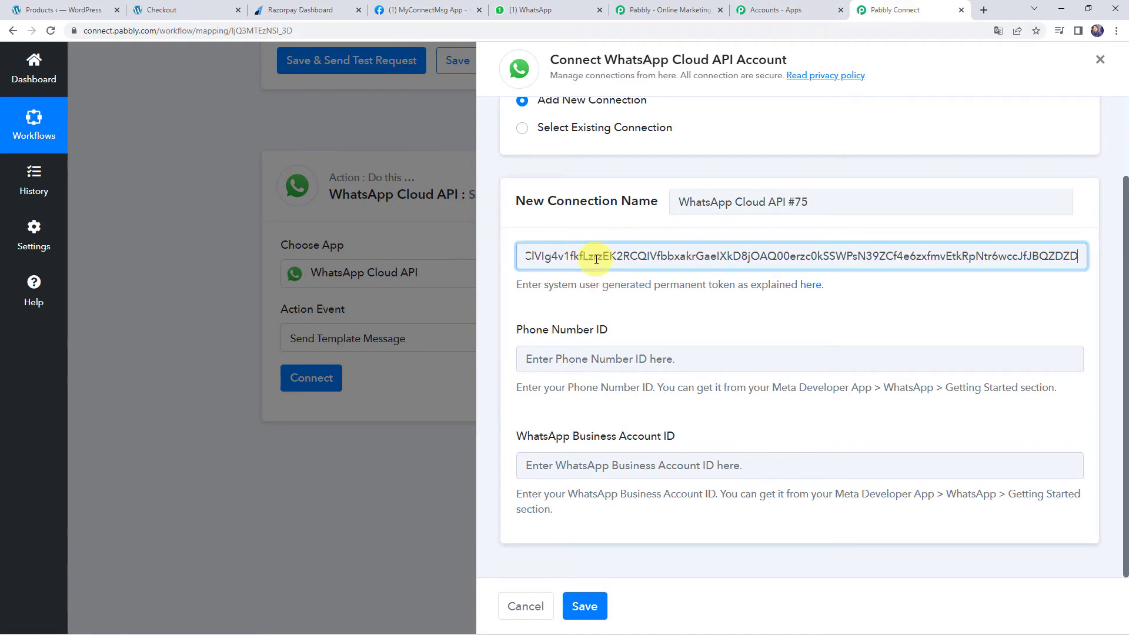
click(422, 10)
click(516, 414)
click(900, 10)
click(587, 359)
key(ctrl+v)
Paste in the WhatsApp Business Account ID from Meta and save connection #75
click(470, 10)
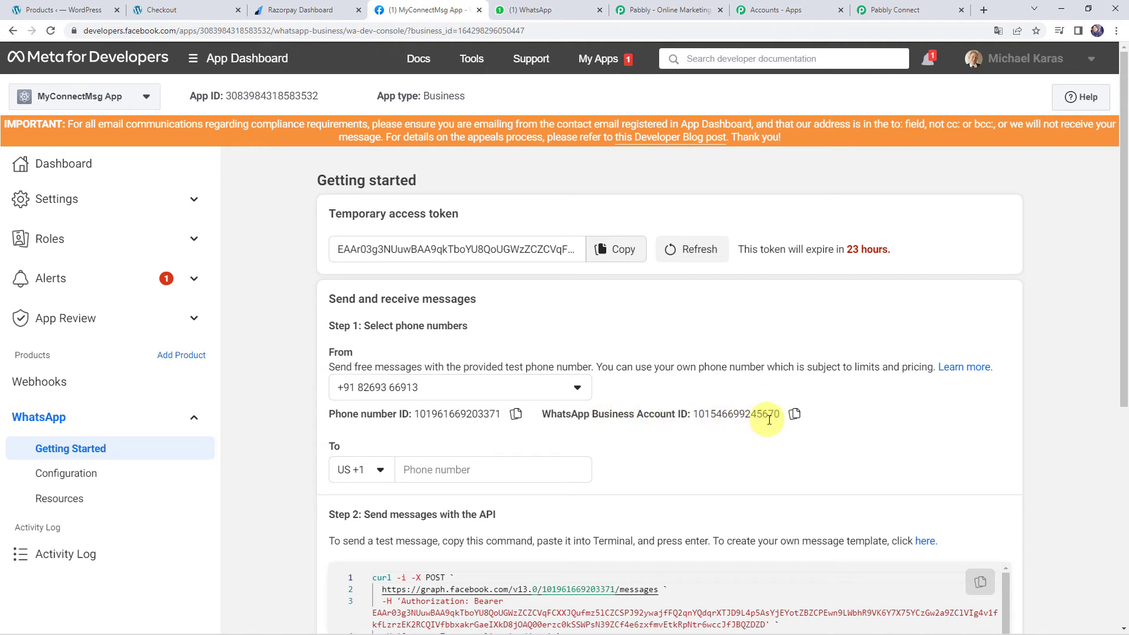
click(794, 414)
click(896, 6)
click(587, 464)
key(ctrl+v)
click(586, 608)
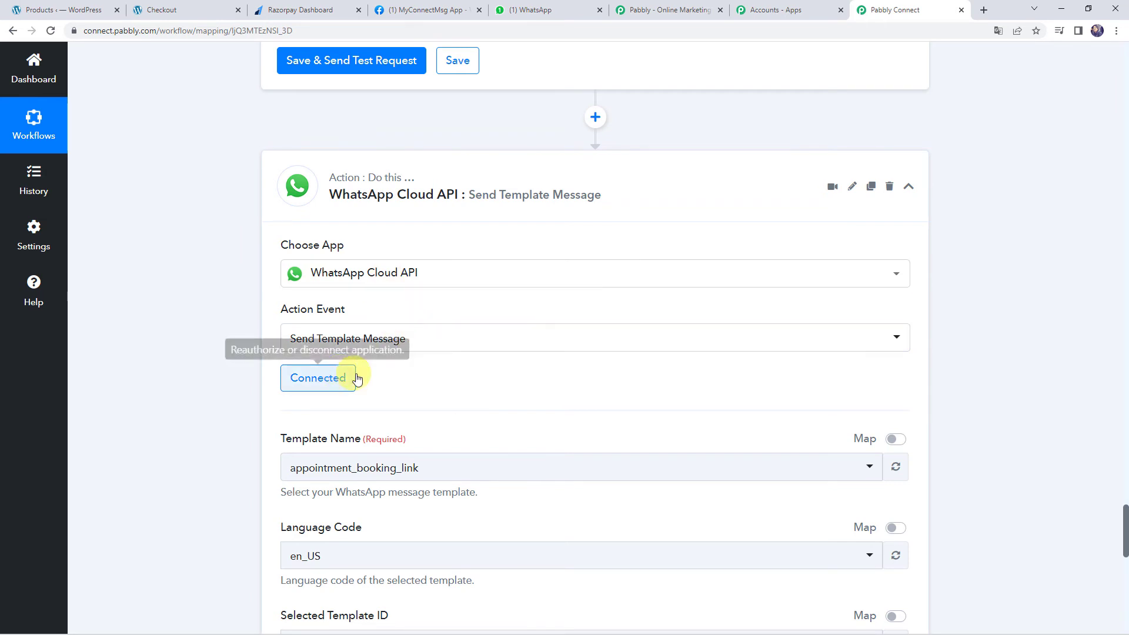
Review the connected step's template appointment_booking_link, language en_US, and related fields
scroll(492, 367, down, 2)
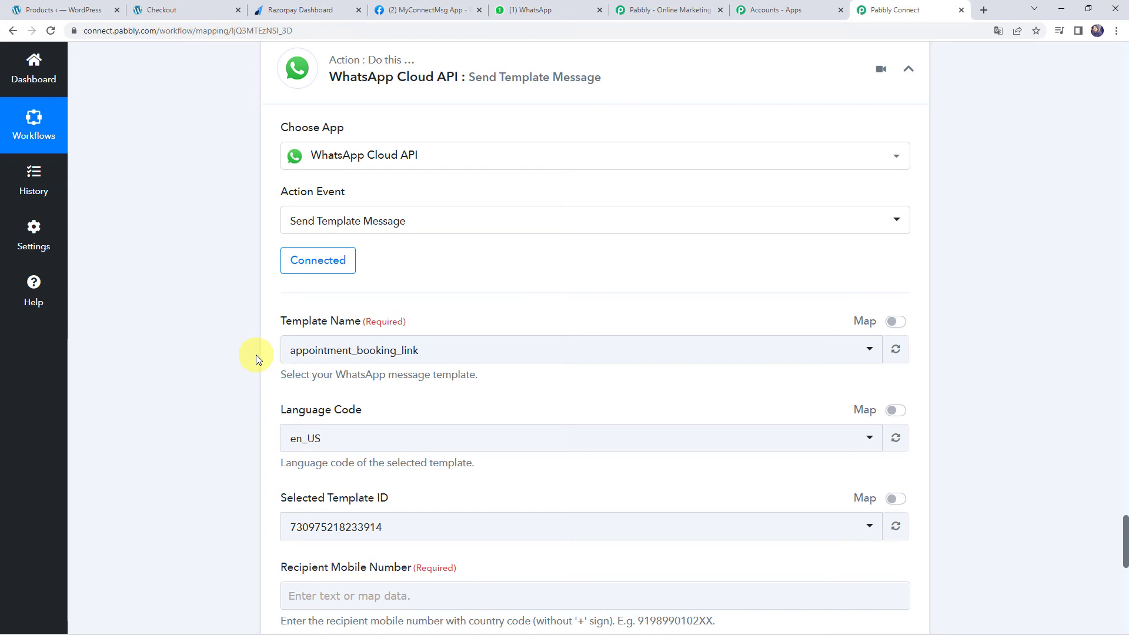
click(420, 10)
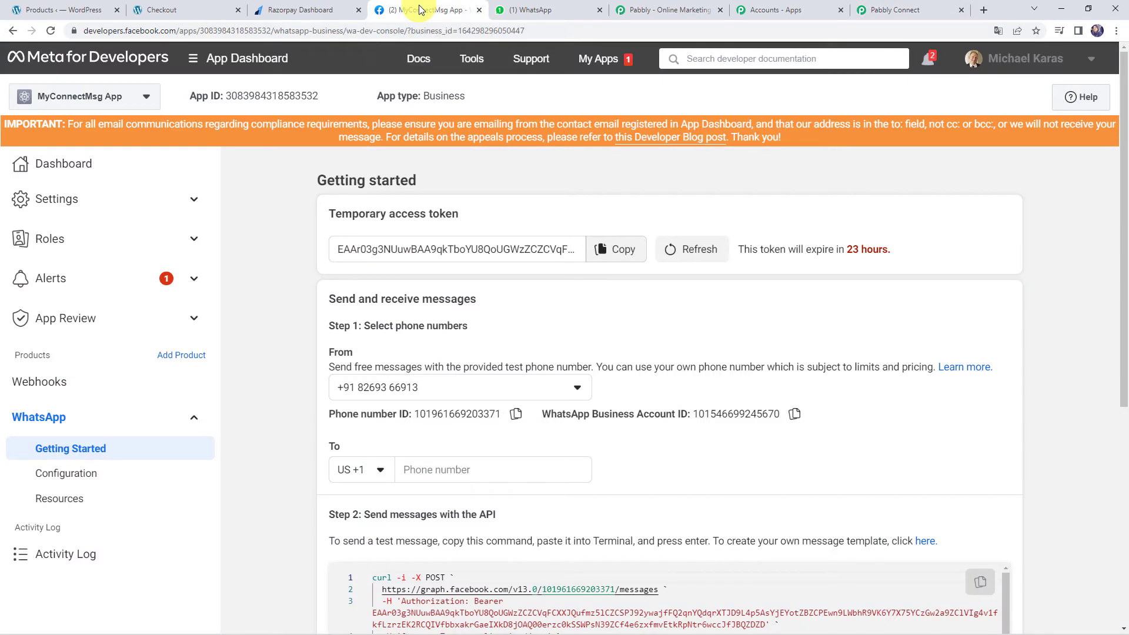
scroll(634, 371, down, 2)
scroll(635, 371, down, 3)
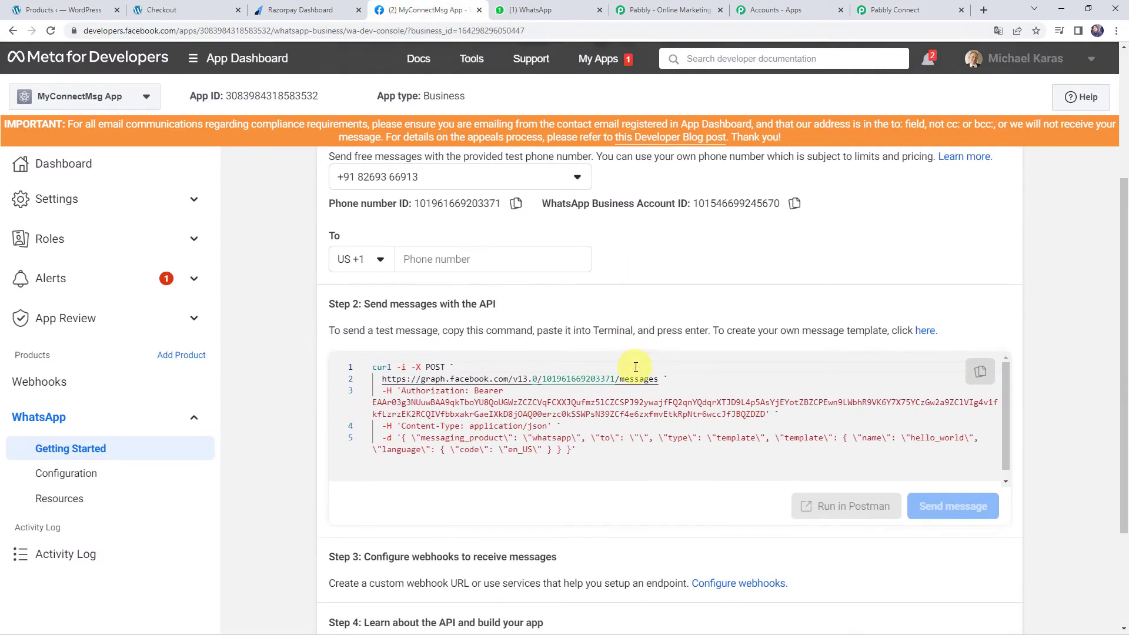
drag(327, 279, 497, 285)
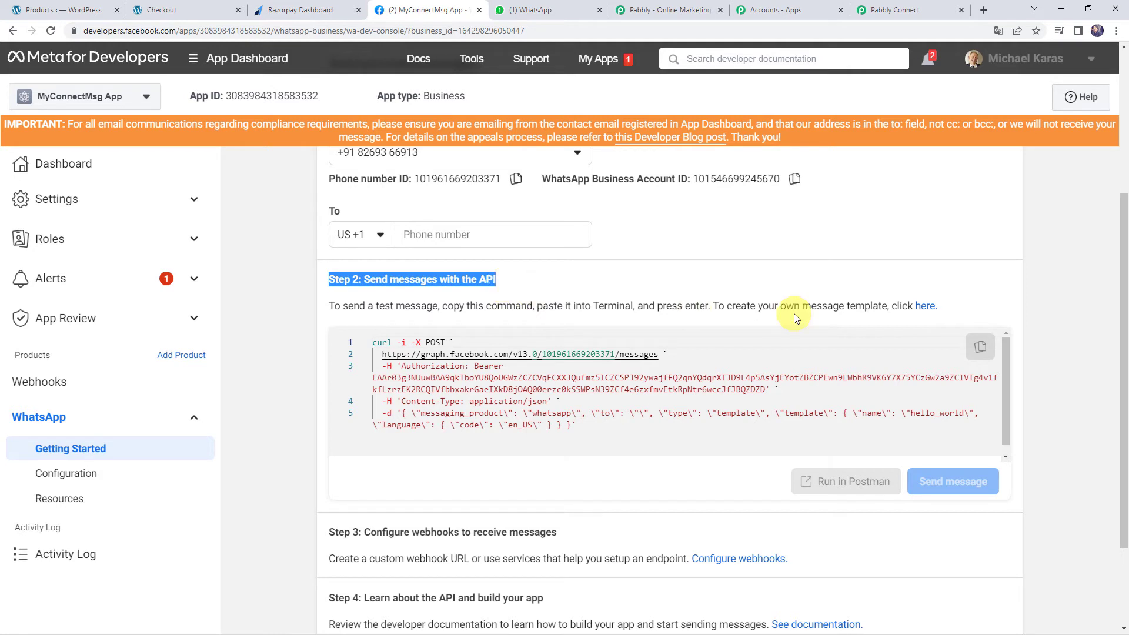
drag(710, 307, 923, 309)
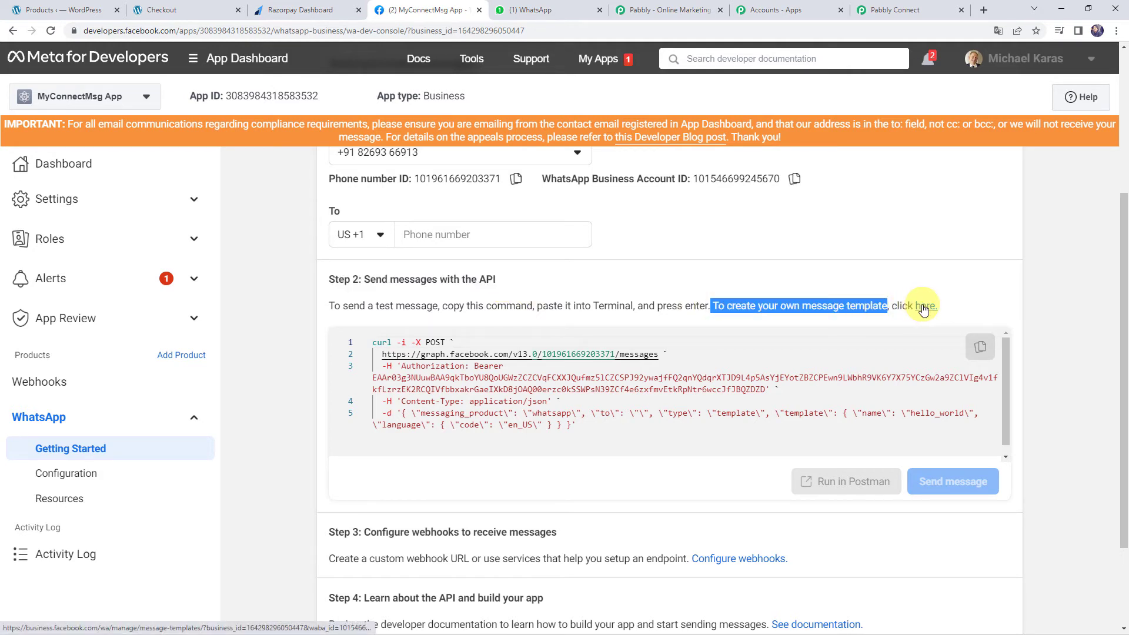
Open WhatsApp Manager's Message templates page
click(922, 307)
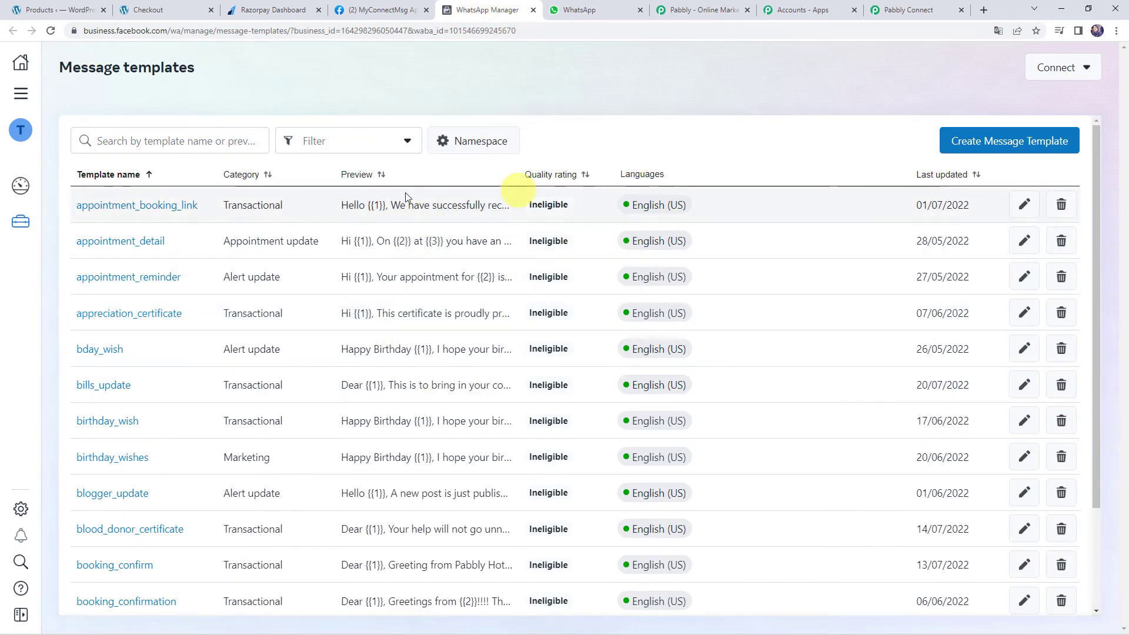
scroll(429, 347, down, 3)
scroll(429, 346, down, 3)
scroll(429, 346, up, 6)
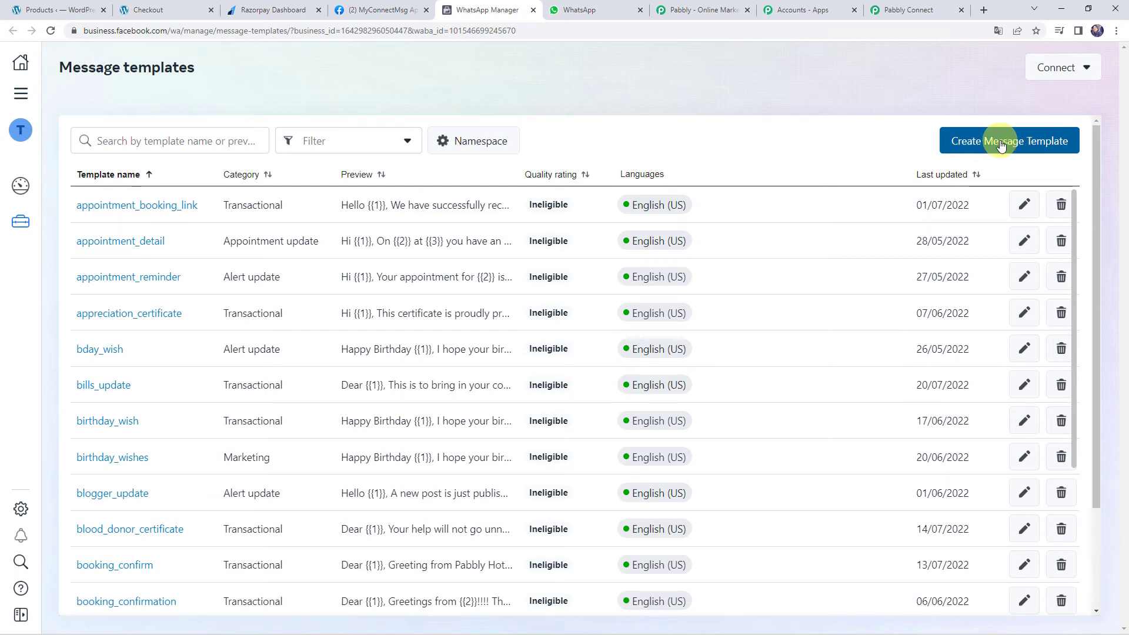
Filter the template list by 'order' to show order_pay_link and similar templates
click(218, 138)
text(order)
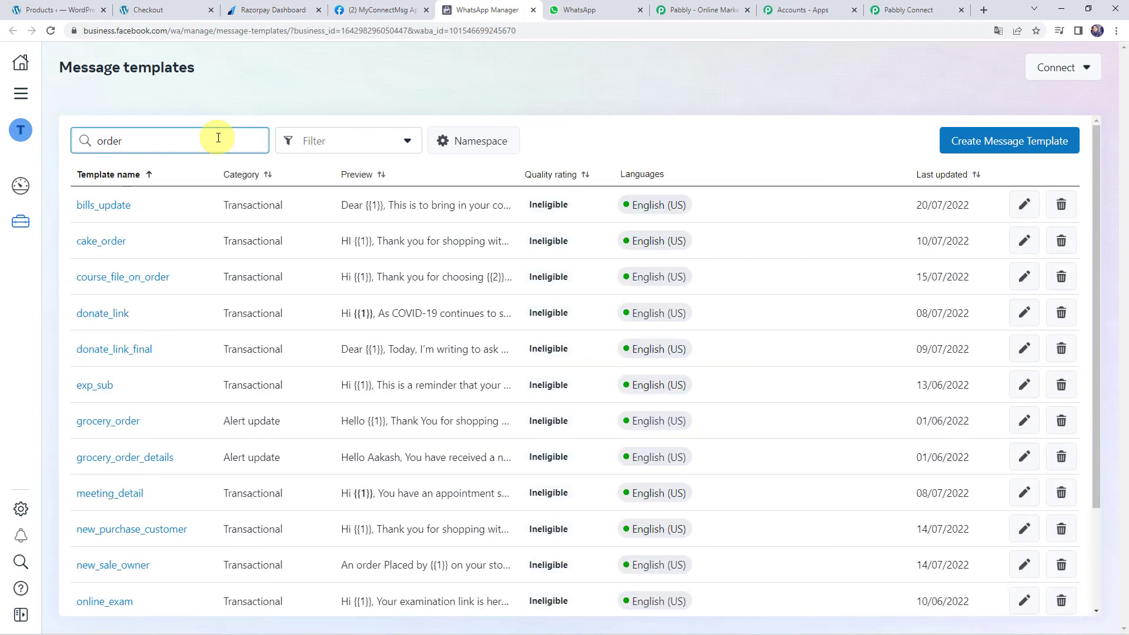
scroll(201, 281, down, 3)
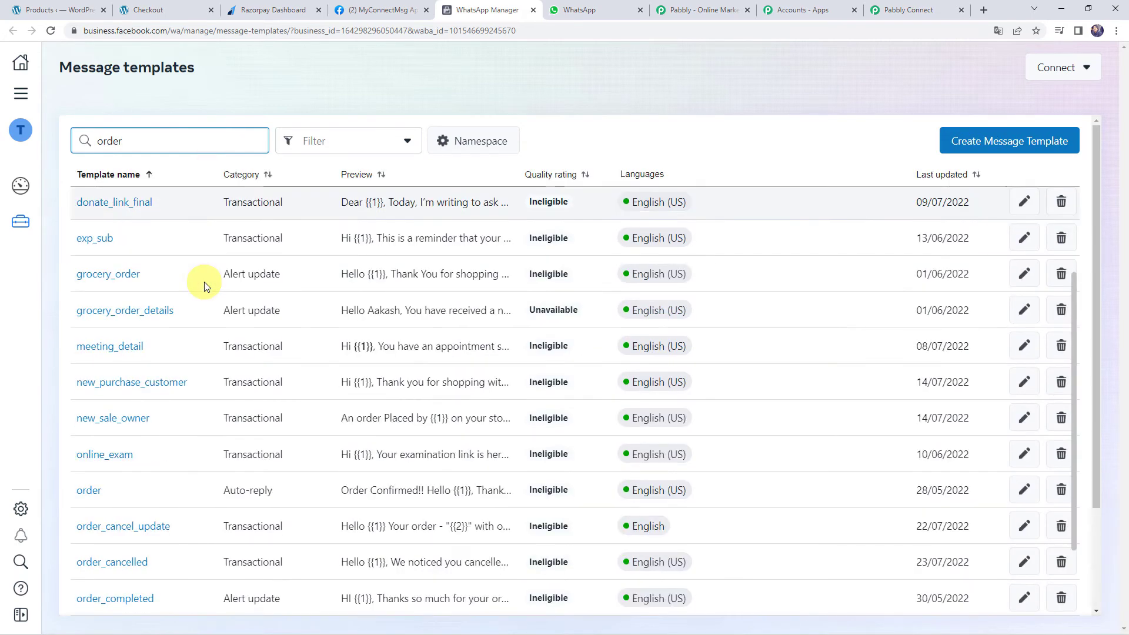
scroll(203, 281, down, 4)
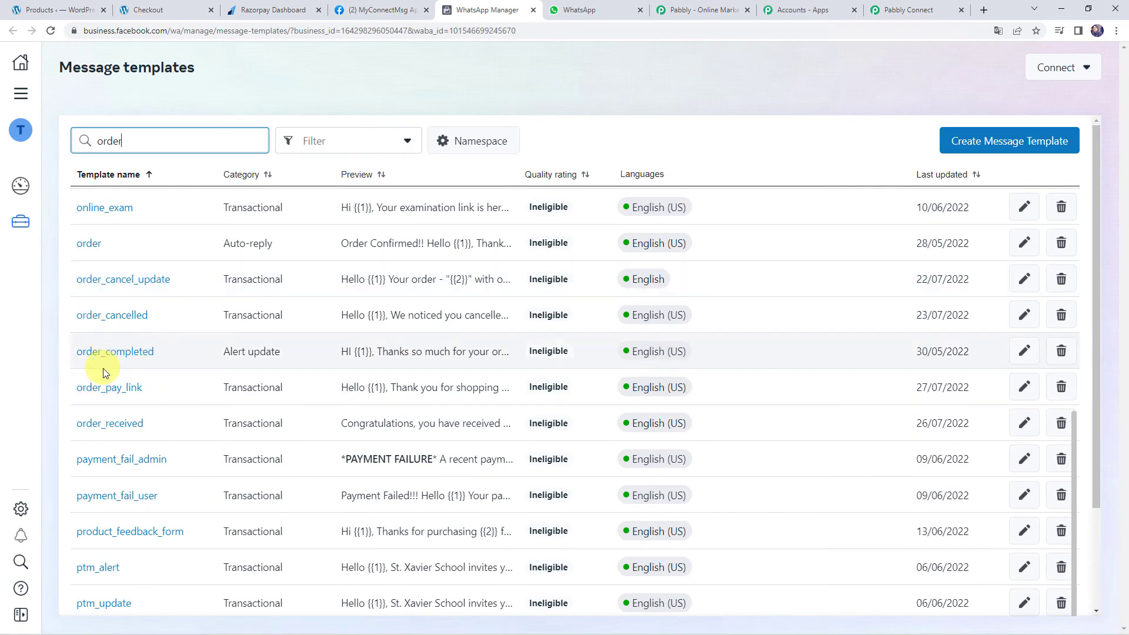
Read order_pay_link's body with its {{1}}, {{2}}, {{3}} placeholders and copy the template name
click(109, 389)
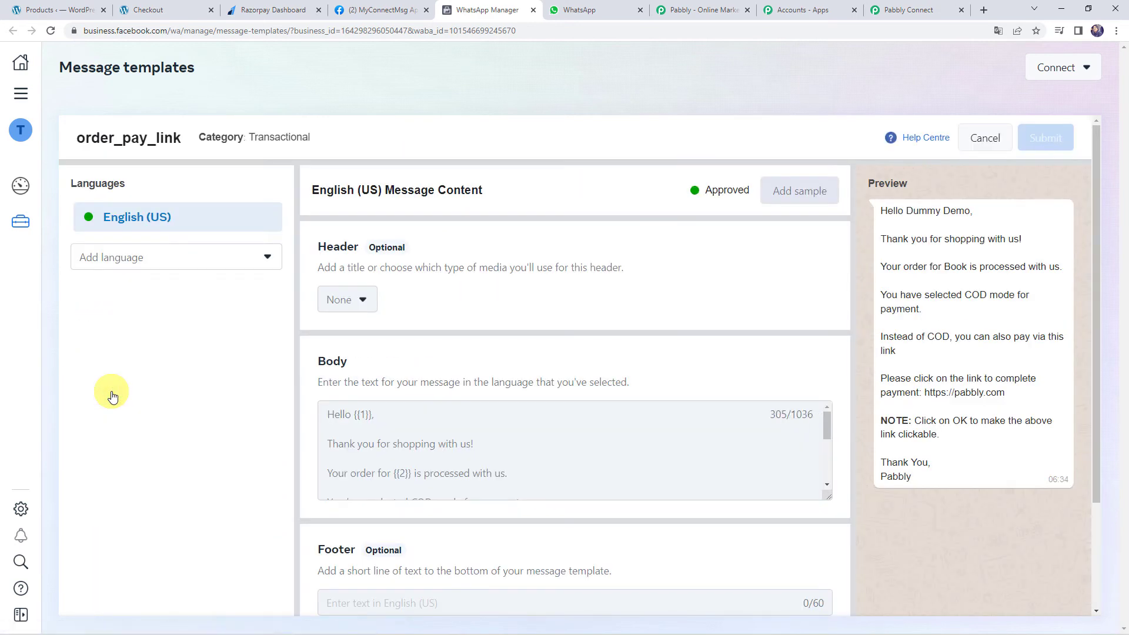
scroll(356, 357, down, 1)
drag(826, 435, 825, 611)
scroll(570, 370, down, 2)
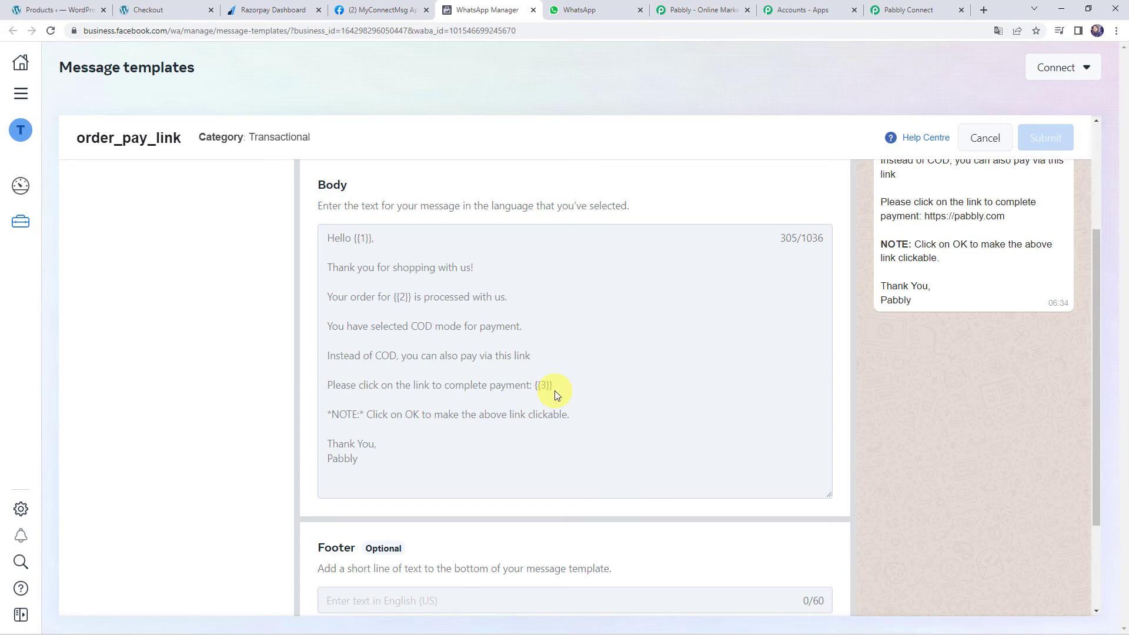
scroll(339, 275, up, 1)
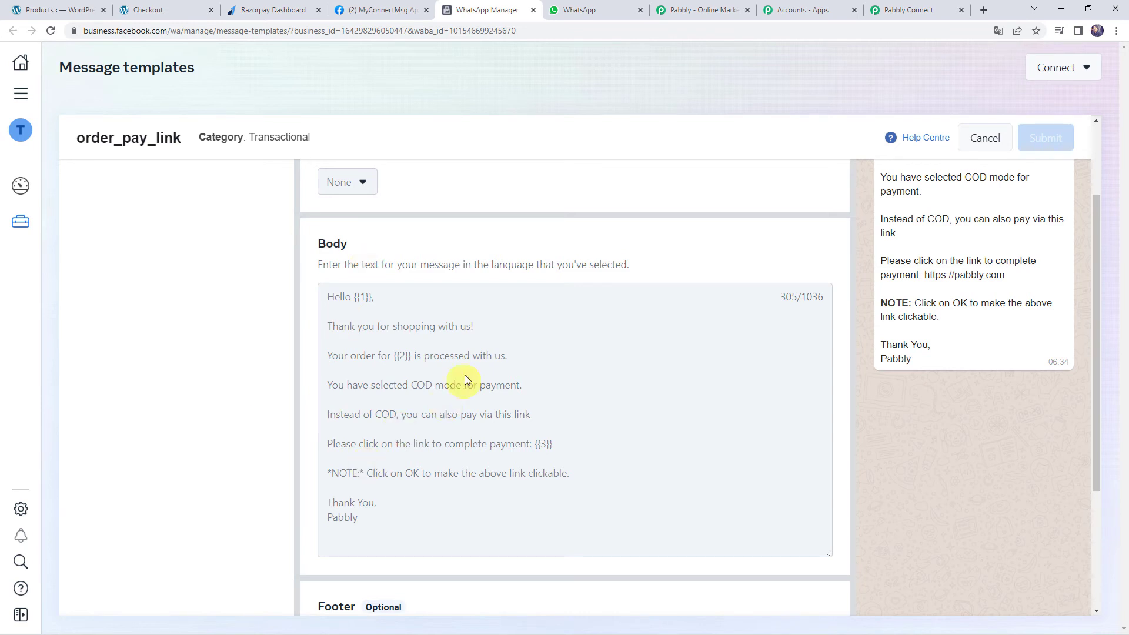
scroll(934, 415, up, 2)
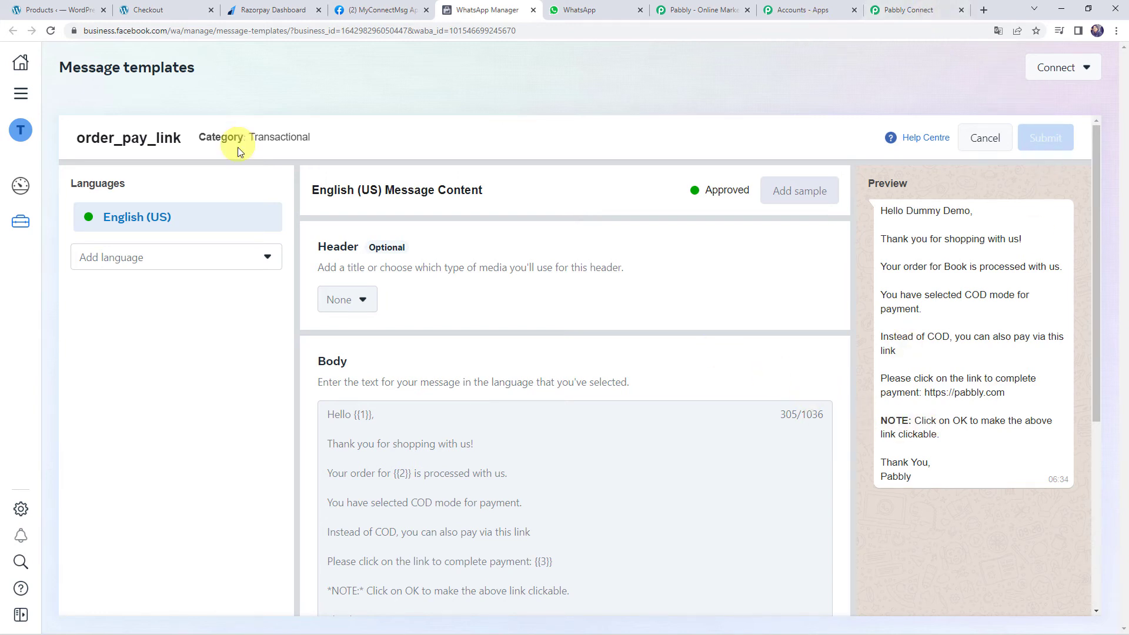
drag(182, 143, 64, 138)
key(ctrl+c)
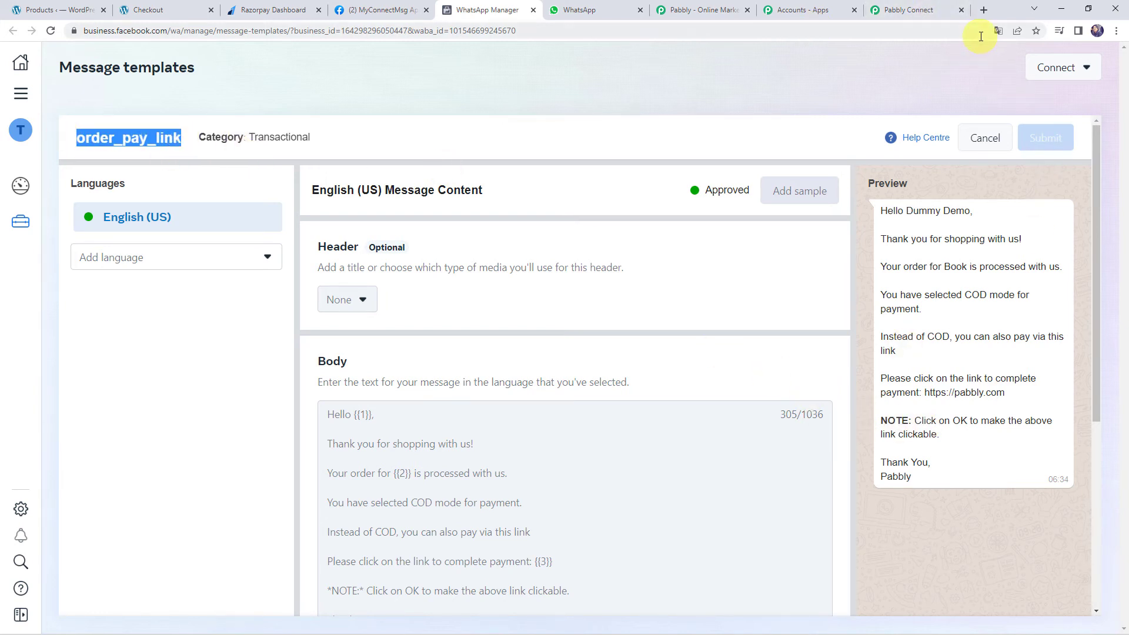
click(910, 10)
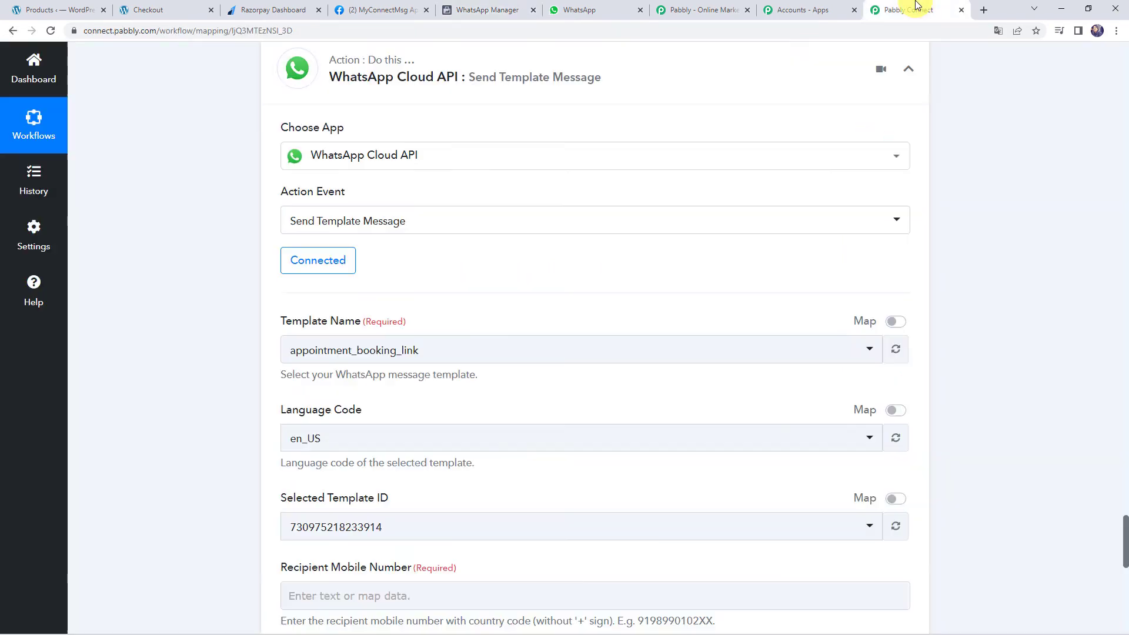
click(347, 359)
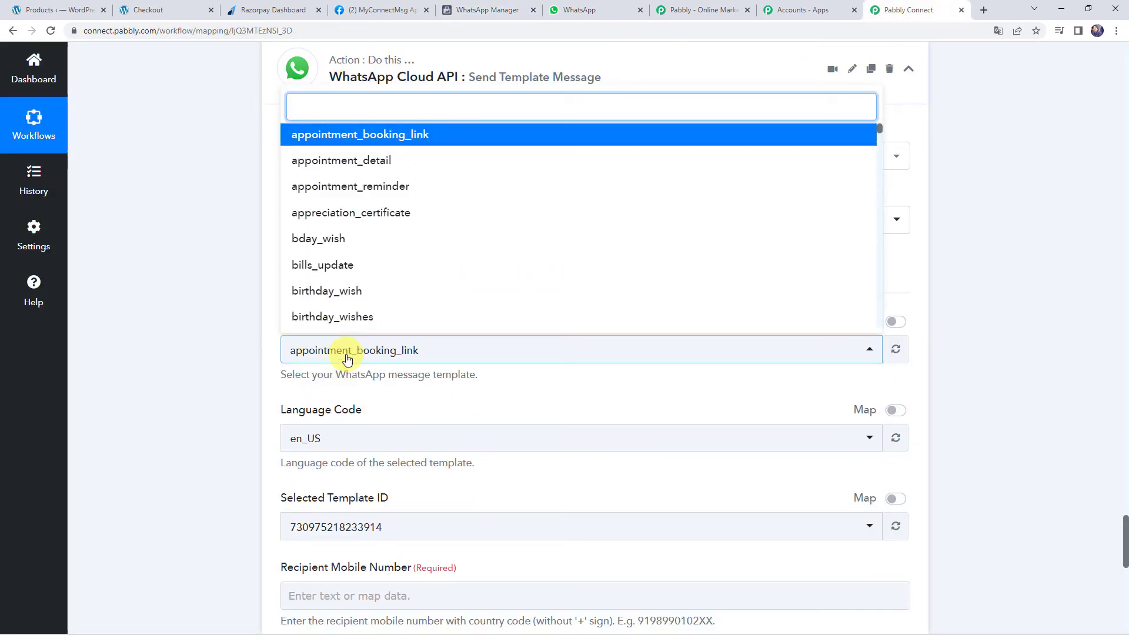
key(ctrl+v)
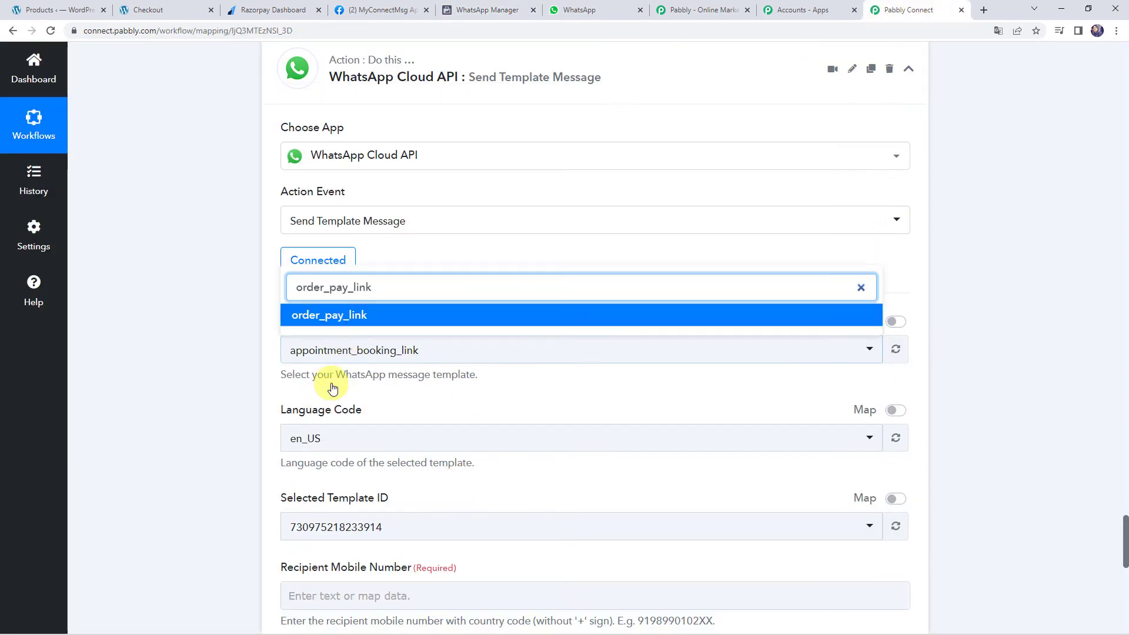
click(343, 317)
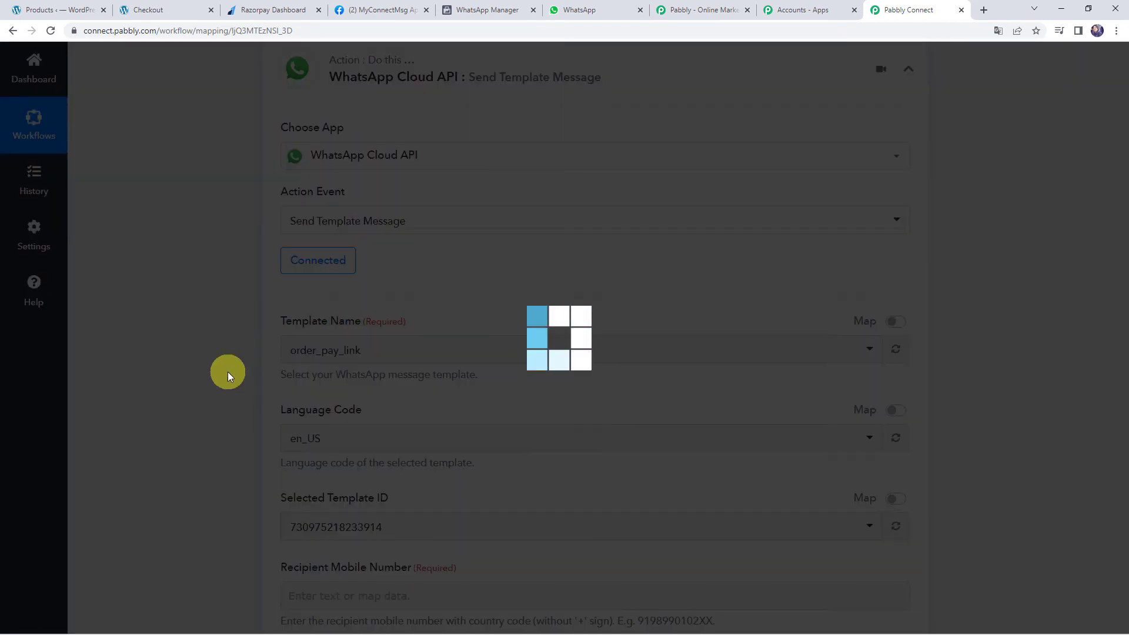
scroll(227, 370, down, 2)
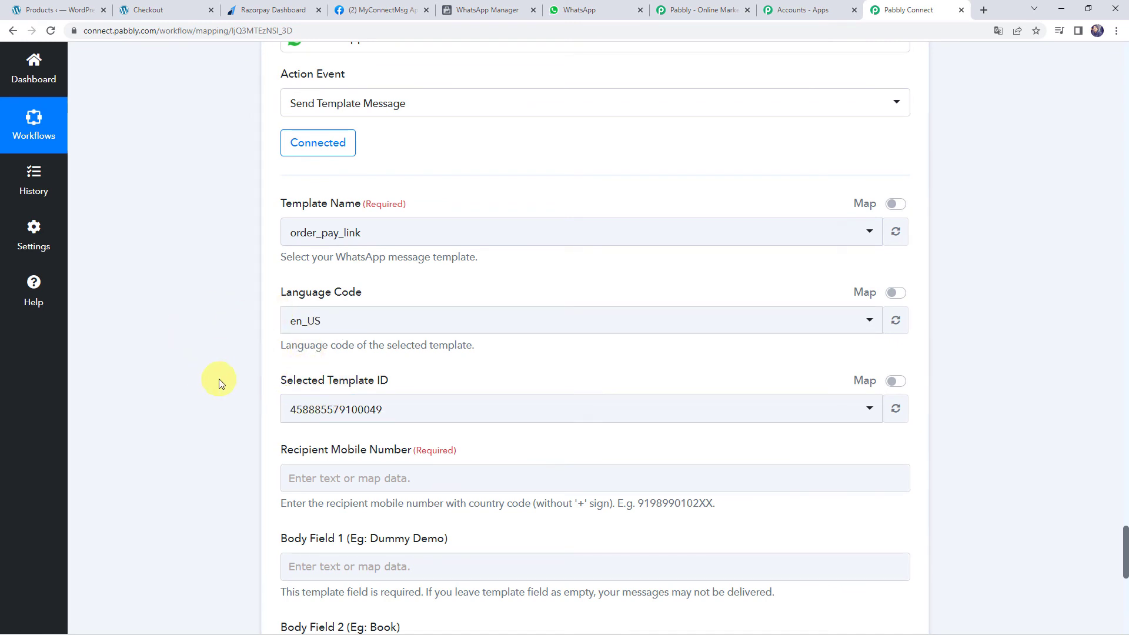
scroll(219, 380, down, 3)
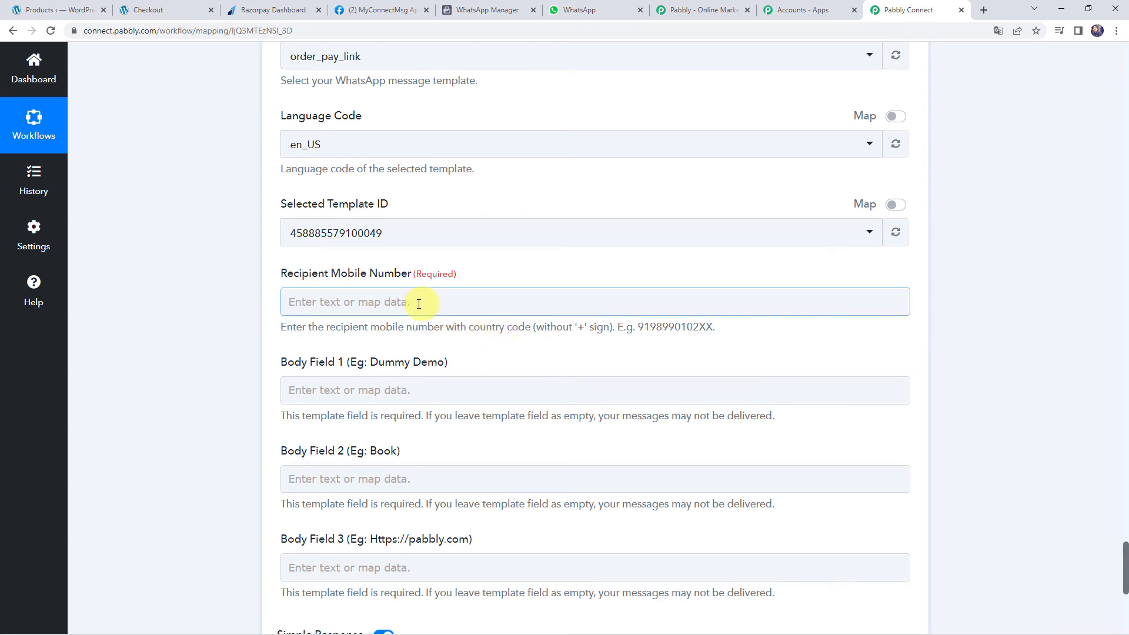
Map the recipient mobile number to 91 followed by the WooCommerce order's Billing Phone
click(388, 304)
click(390, 415)
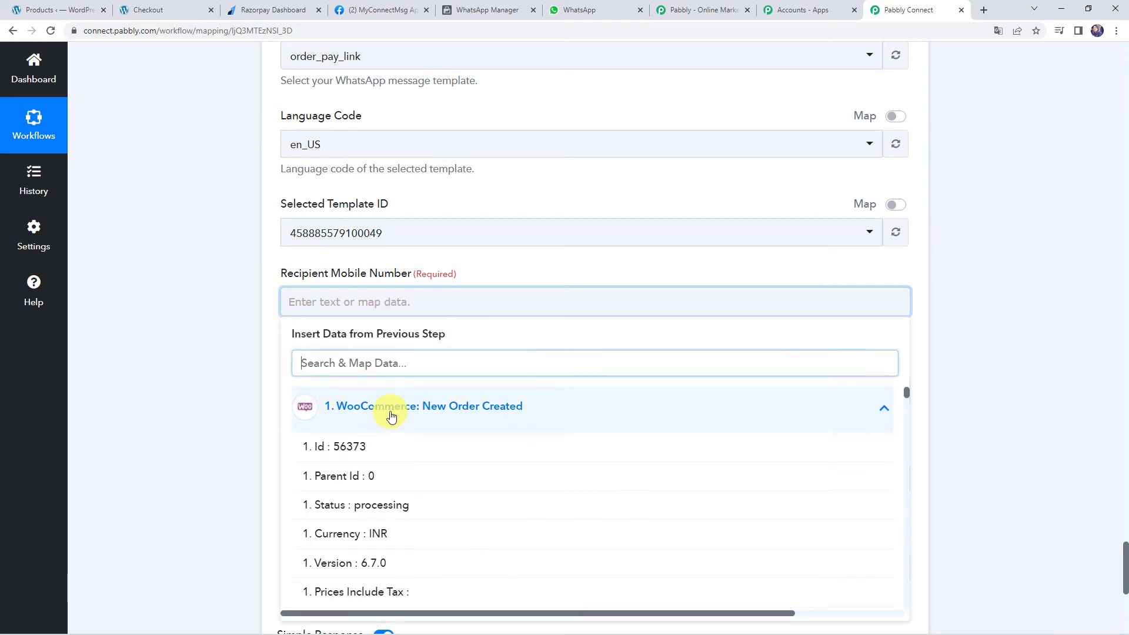
text(80)
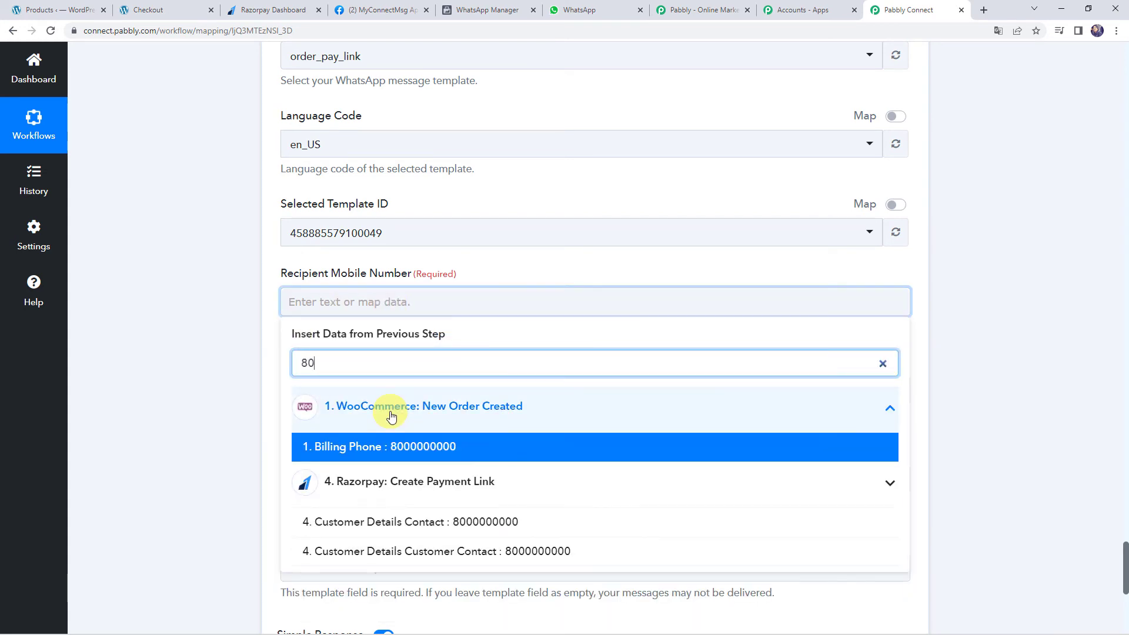
click(410, 446)
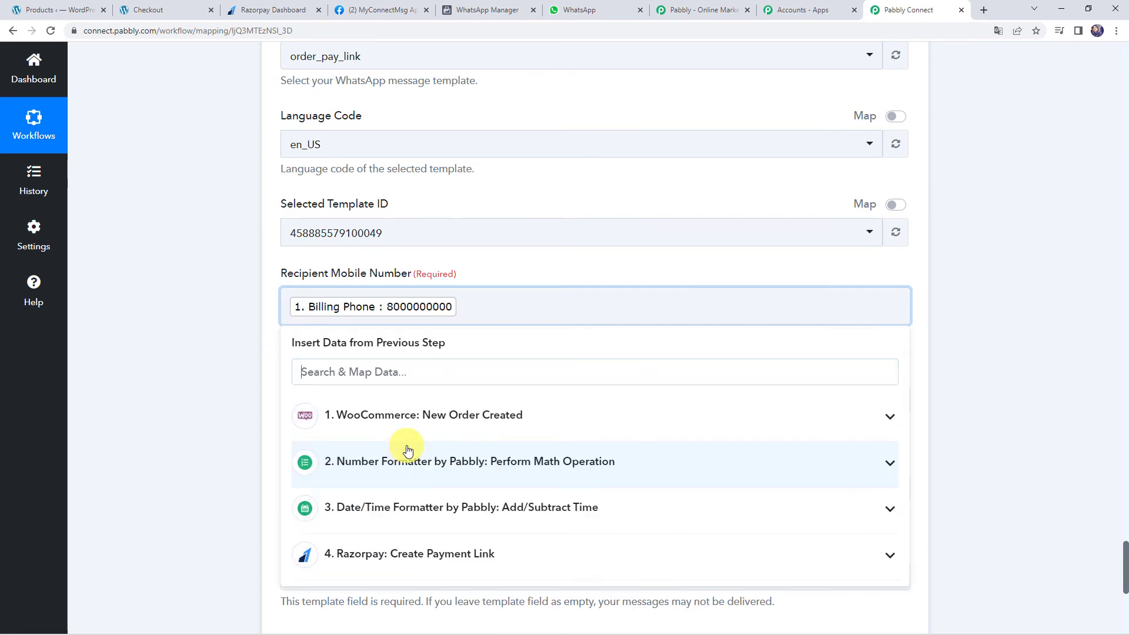
click(289, 304)
text(91)
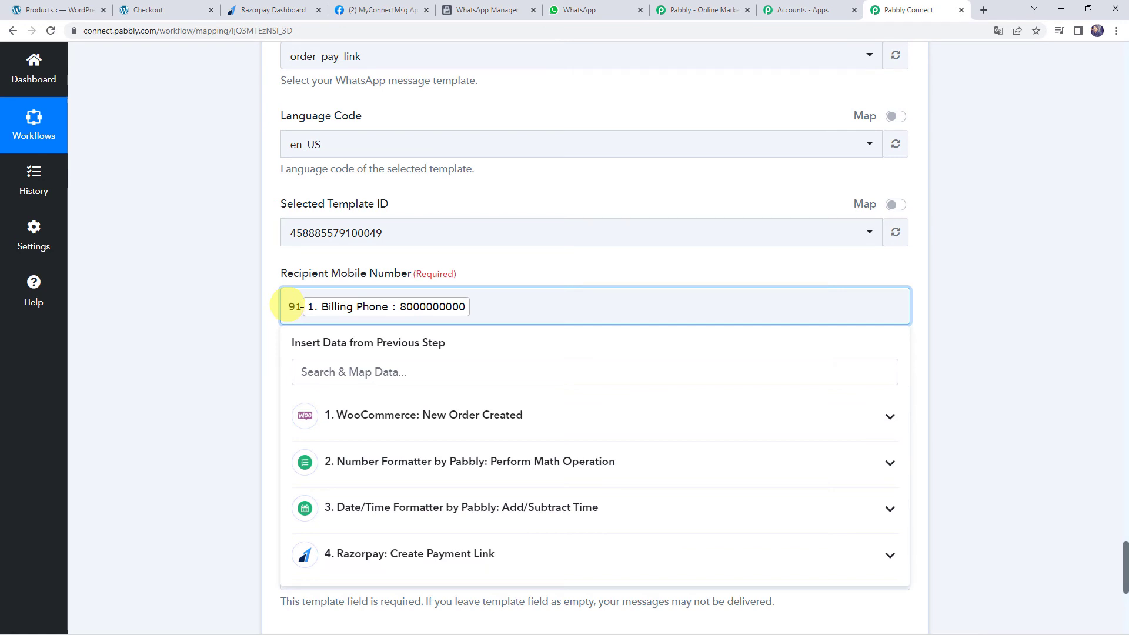
click(250, 311)
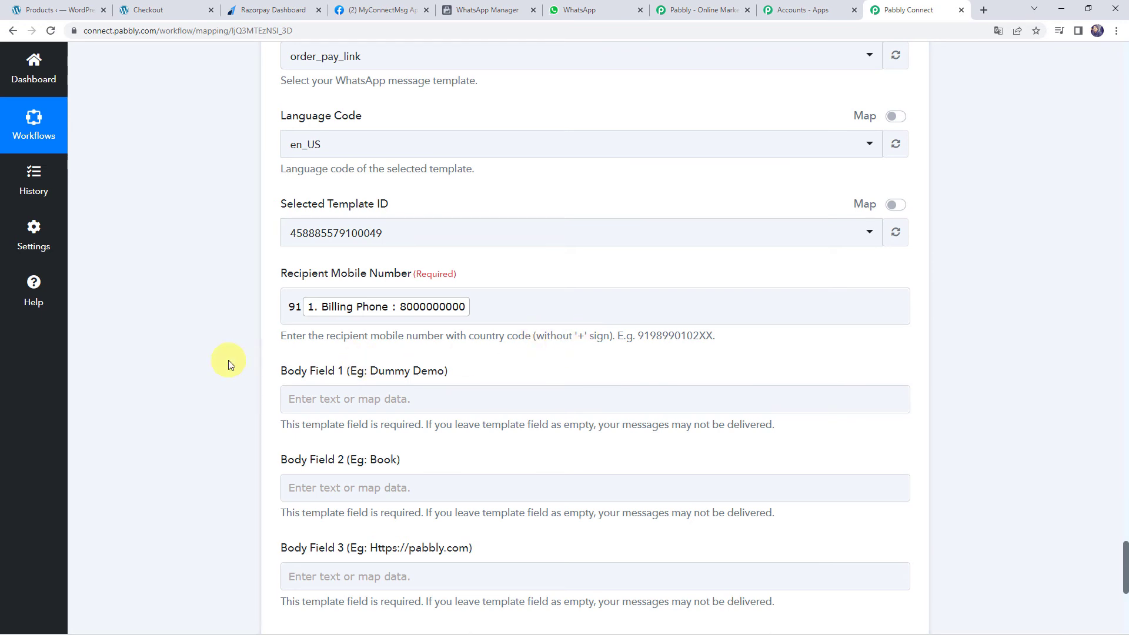
scroll(235, 358, down, 2)
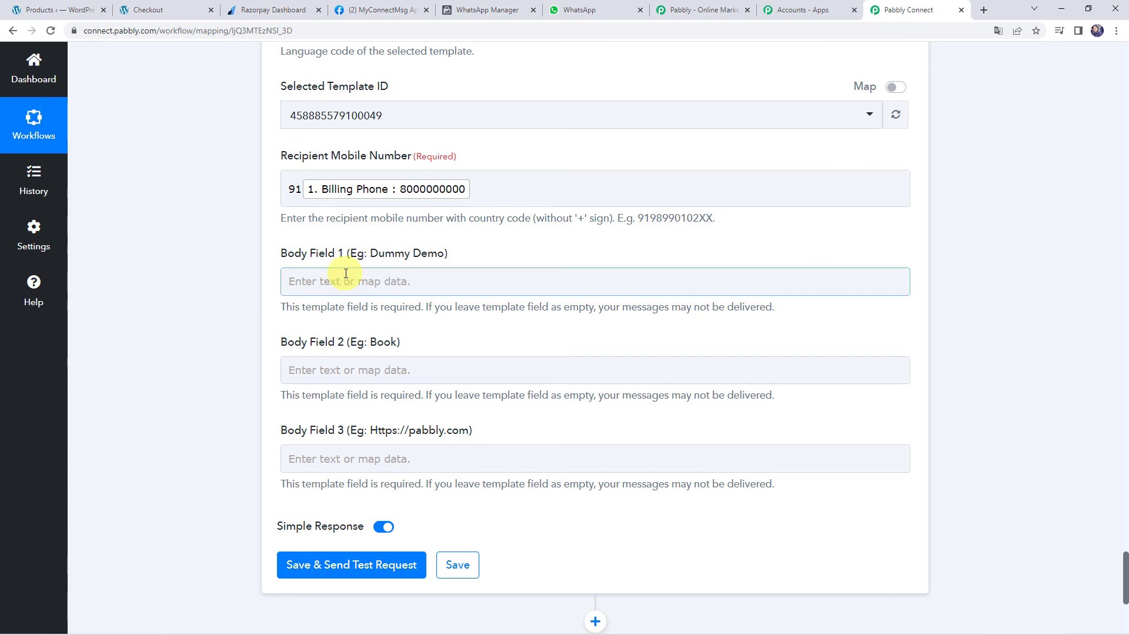
Map Body Field 1 to the WooCommerce billing first name and last name
click(364, 282)
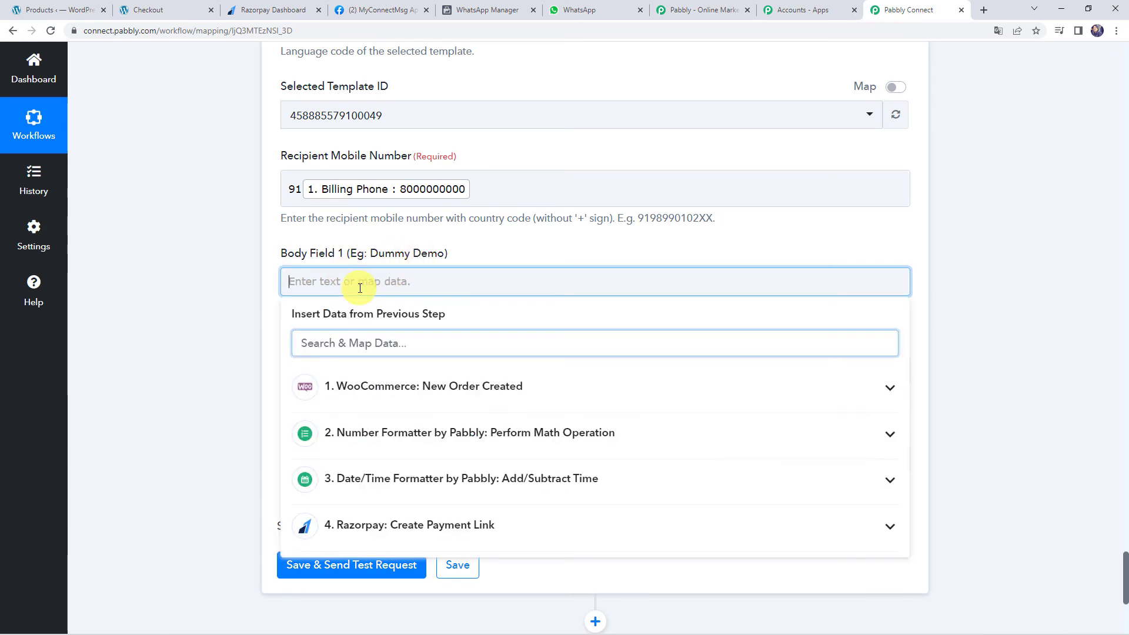
click(407, 392)
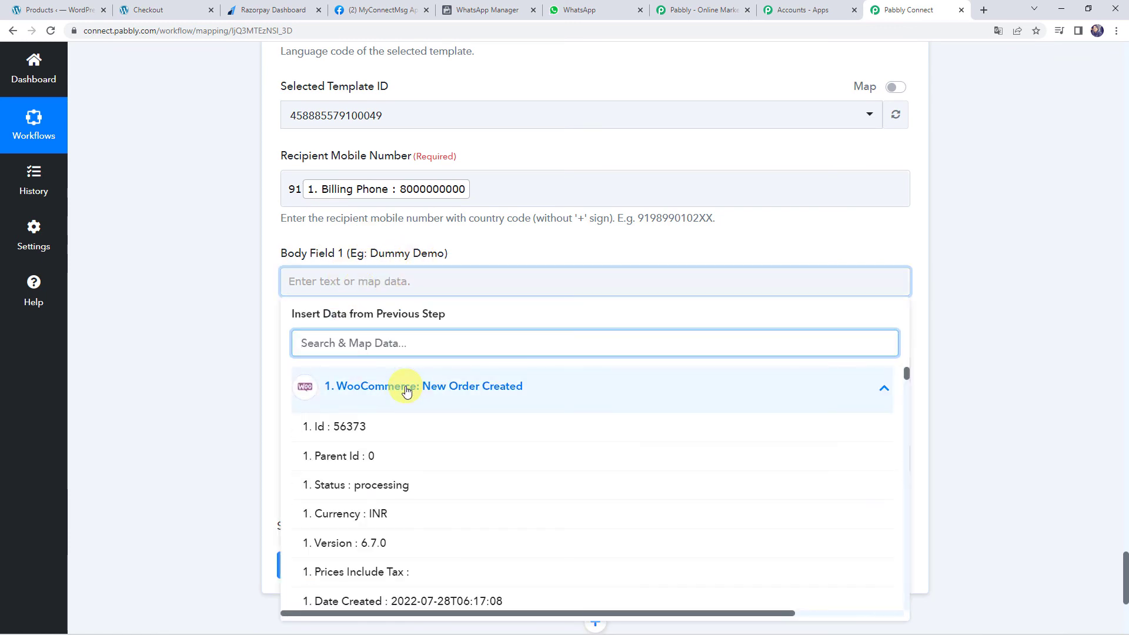
text(name)
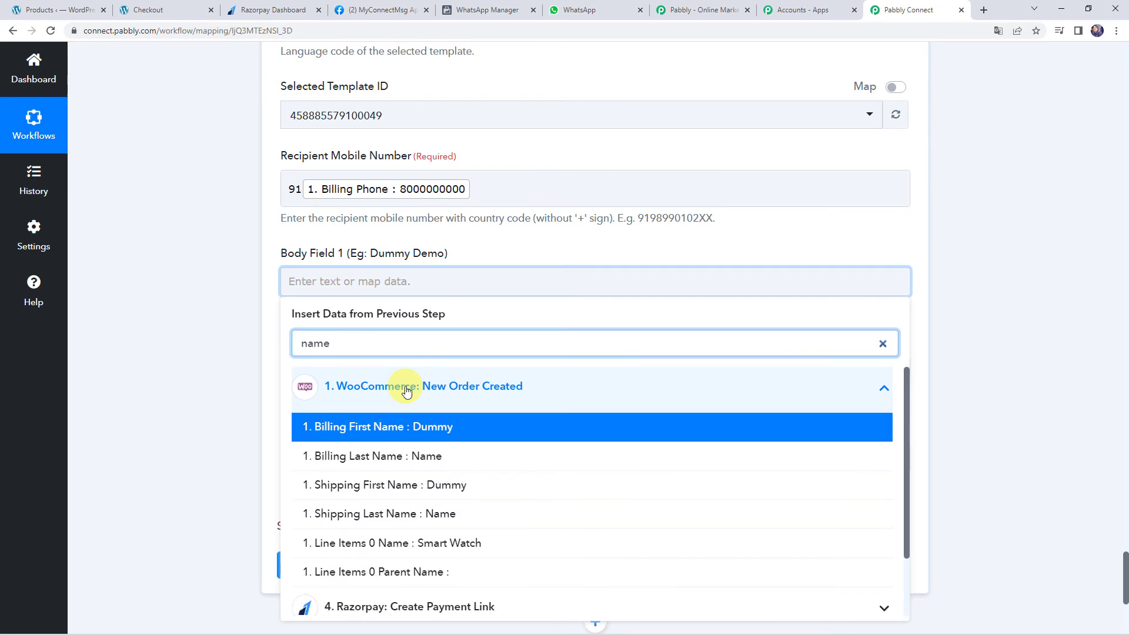
click(407, 427)
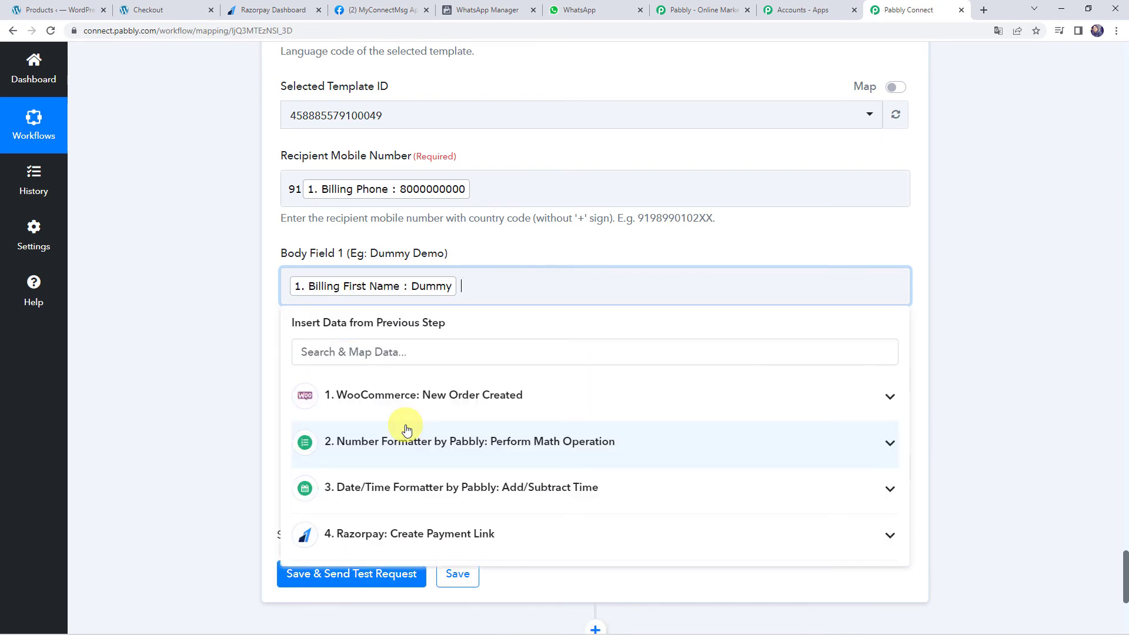
click(405, 400)
text(name)
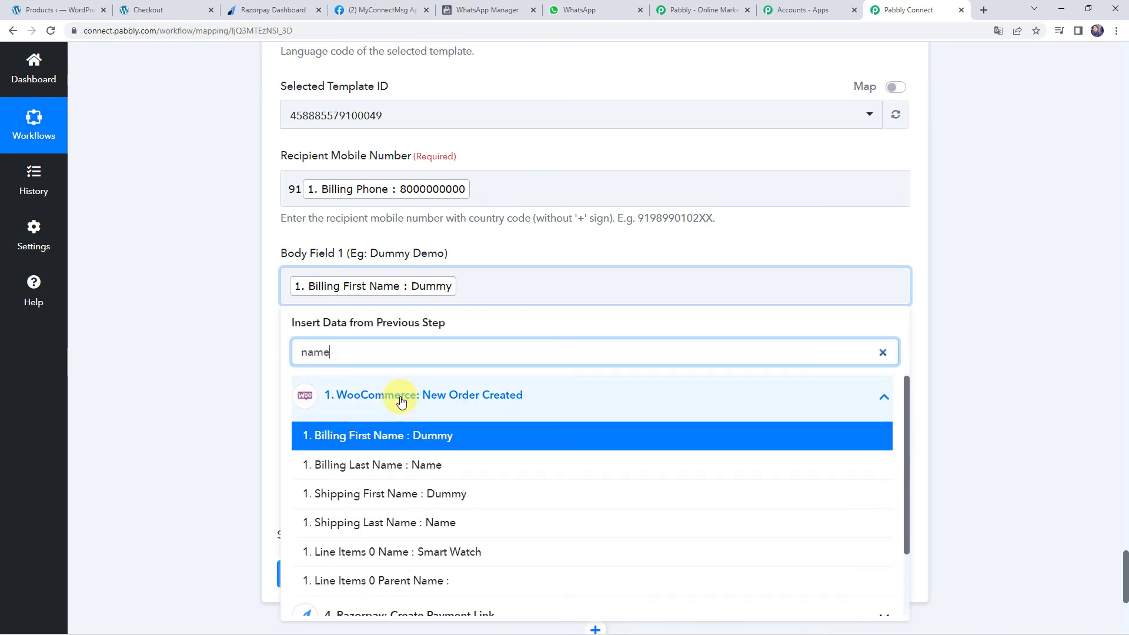
click(353, 464)
click(242, 376)
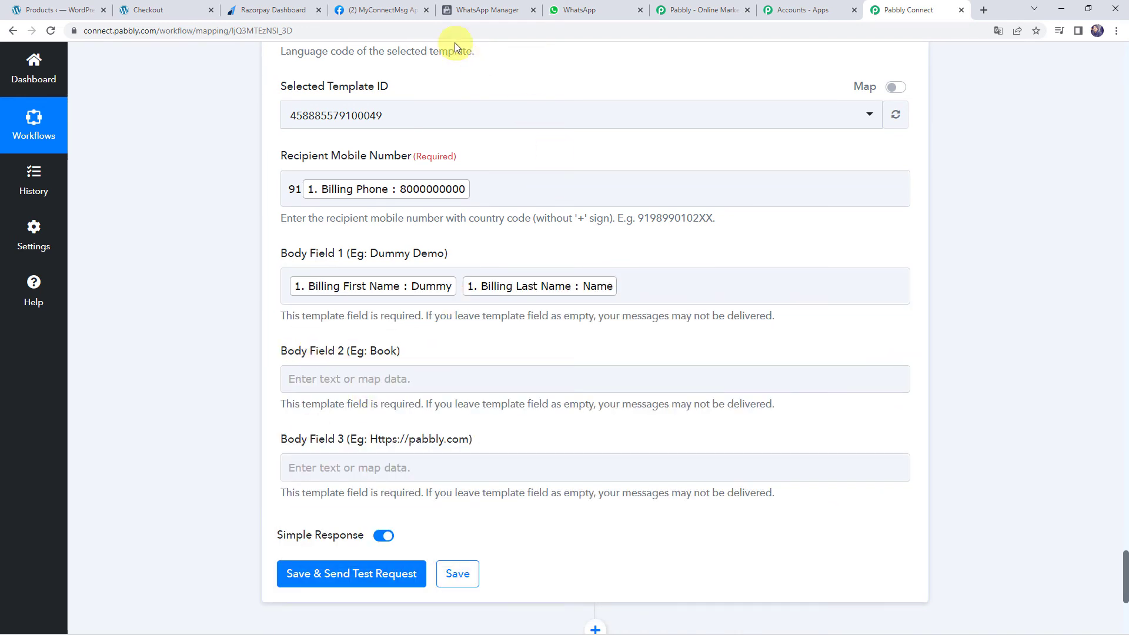
After checking the template's second placeholder, map Body Field 2 to Line Items 0 Name (Smart Watch)
click(486, 10)
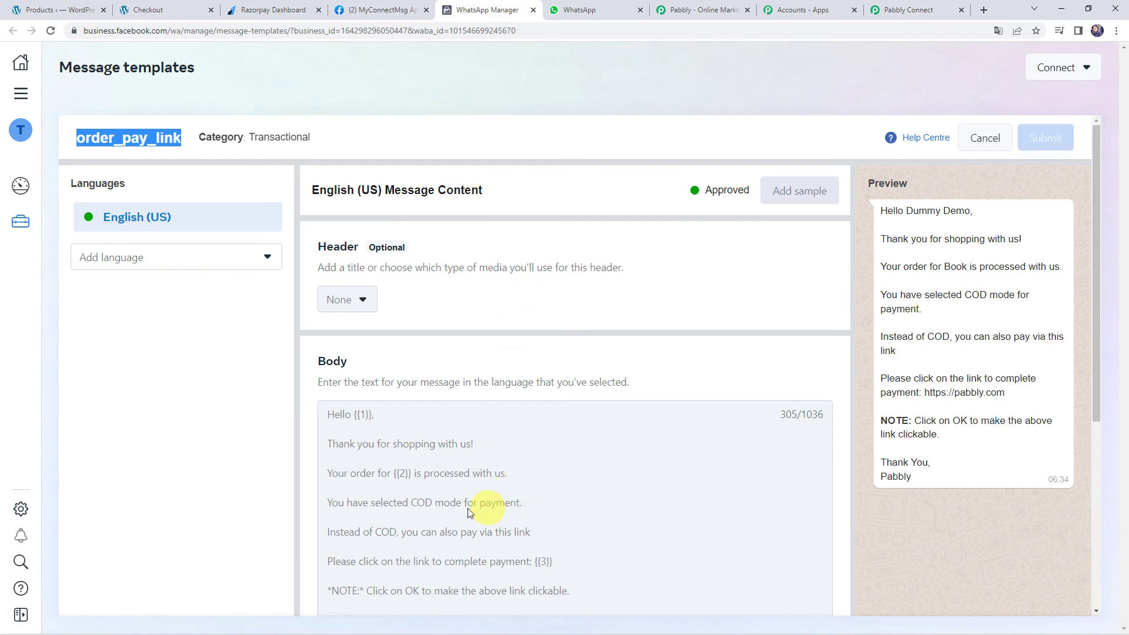
double_click(407, 475)
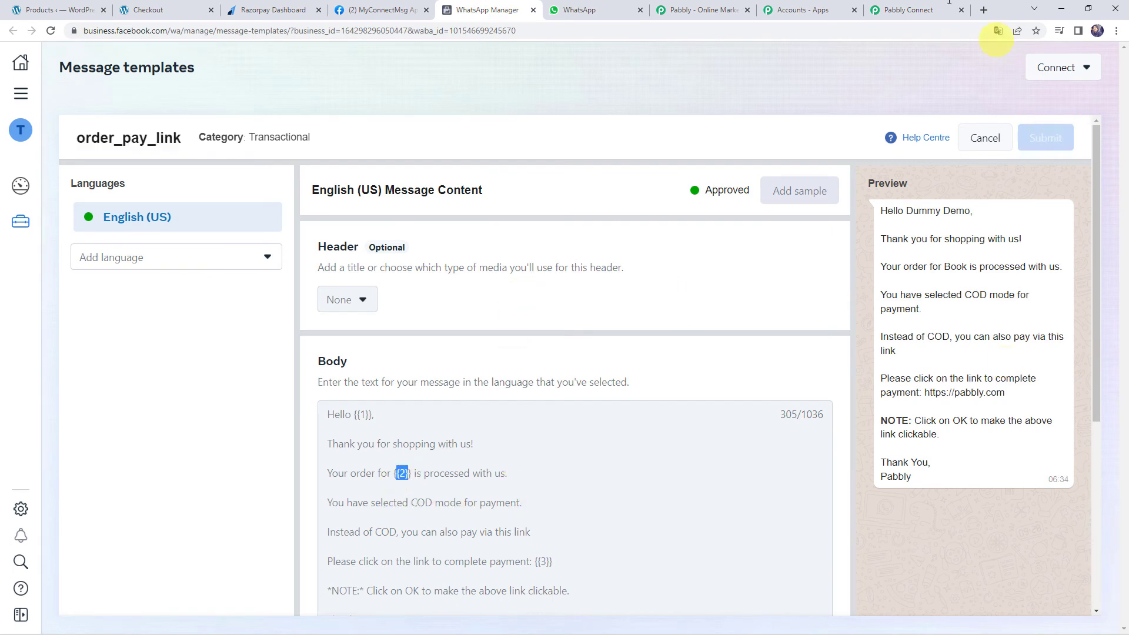
click(899, 10)
click(296, 379)
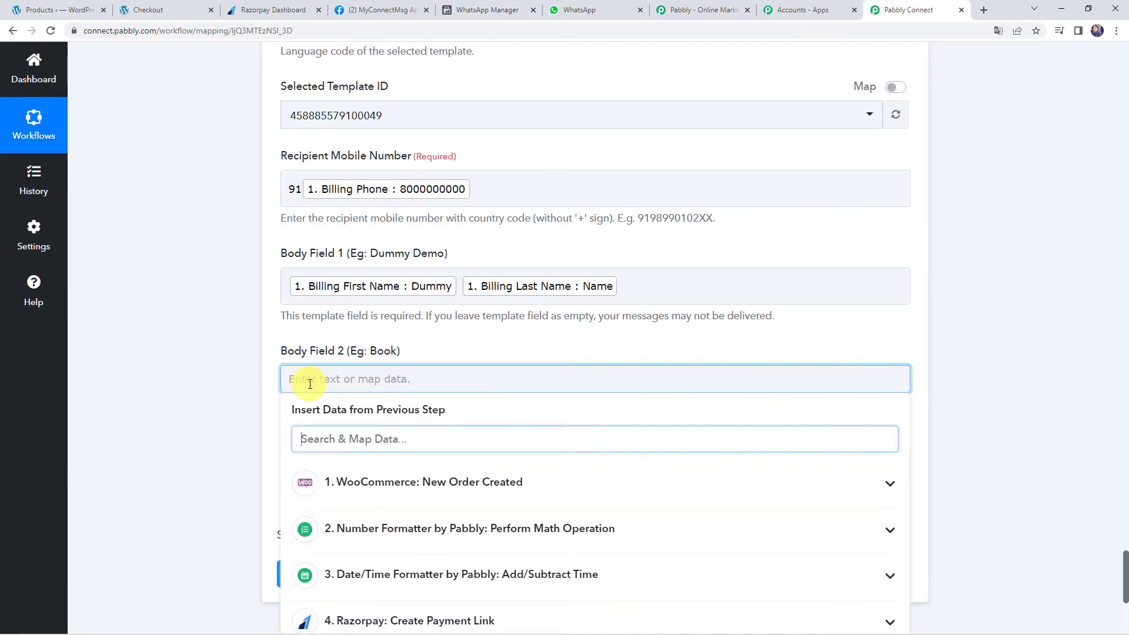
click(396, 488)
scroll(157, 449, down, 2)
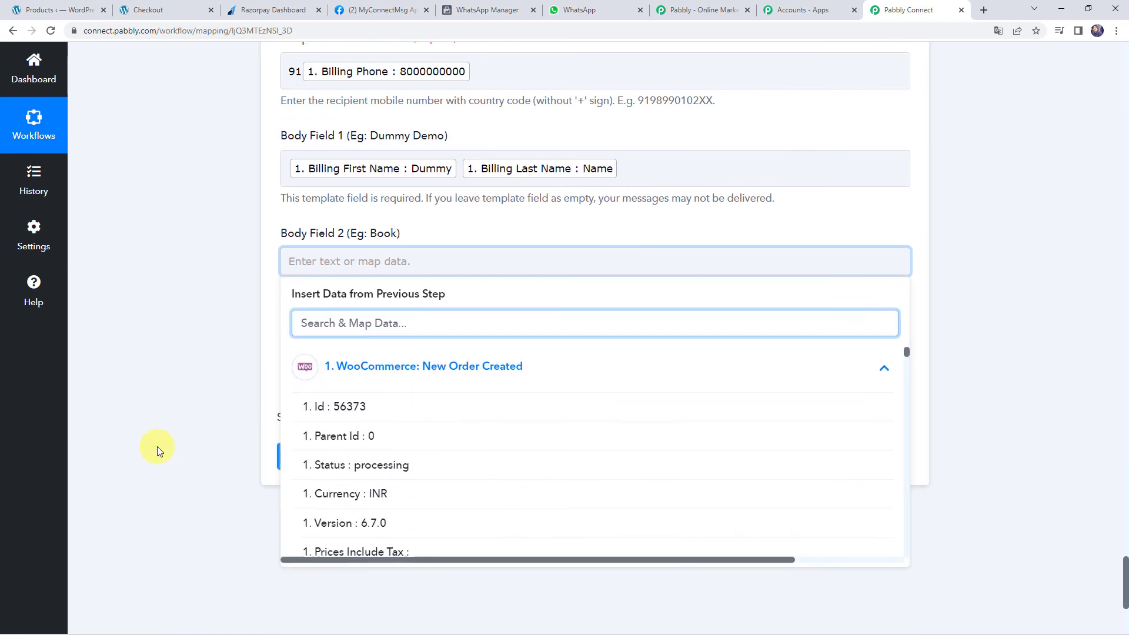
text(smar)
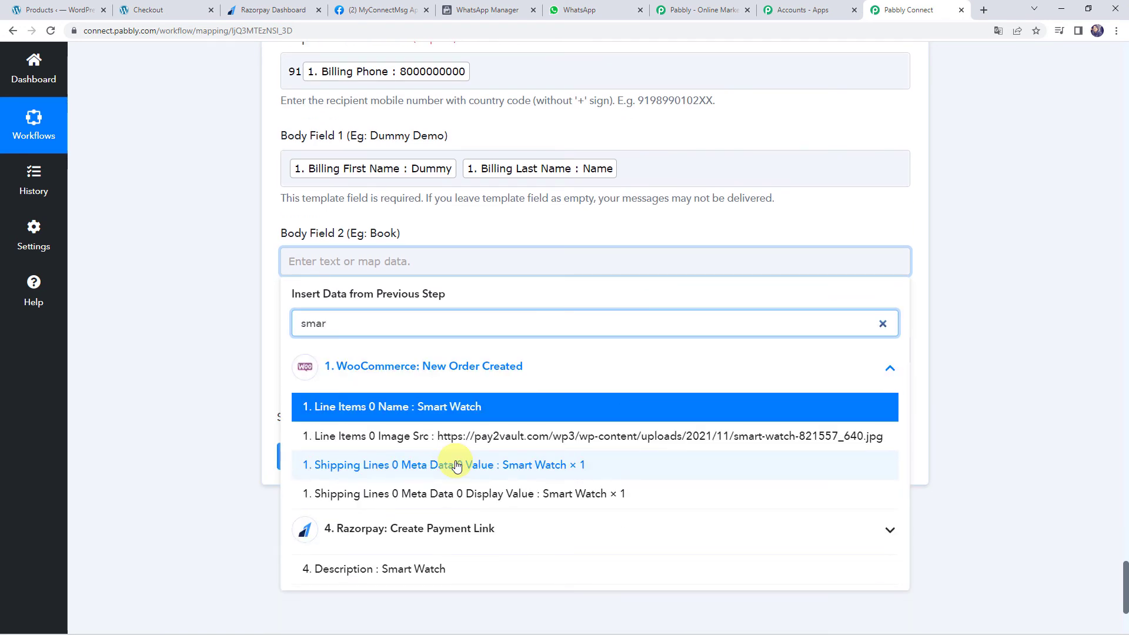
click(461, 406)
click(177, 272)
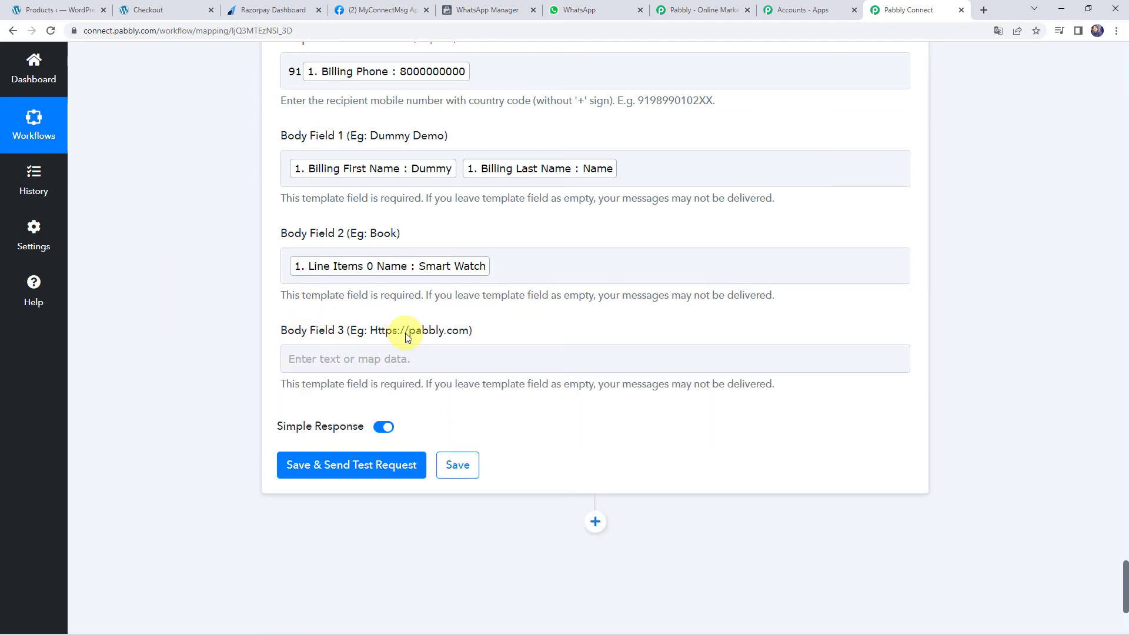
Map Body Field 3 to the Razorpay payment link's Short Url
click(319, 358)
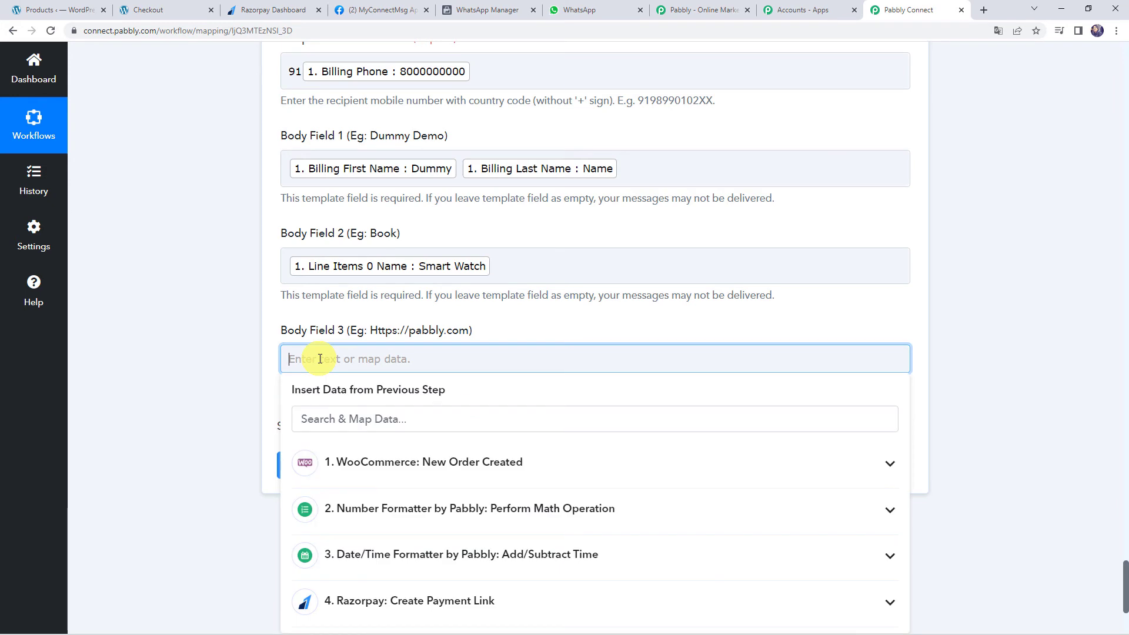
scroll(365, 518, down, 2)
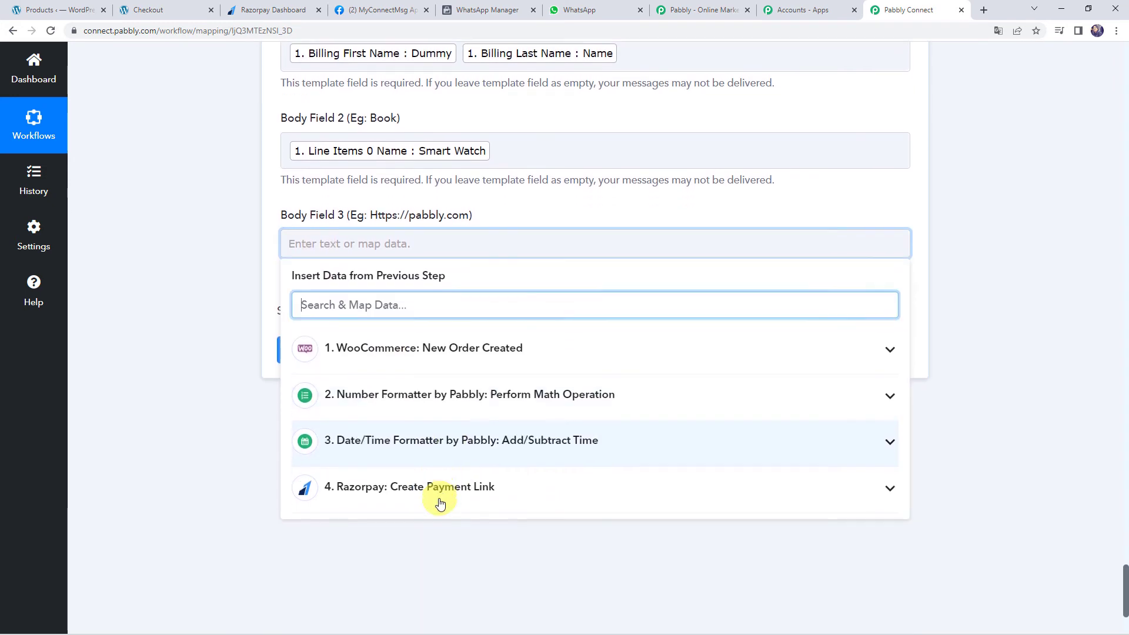
click(399, 497)
scroll(400, 497, down, 5)
scroll(400, 497, down, 10)
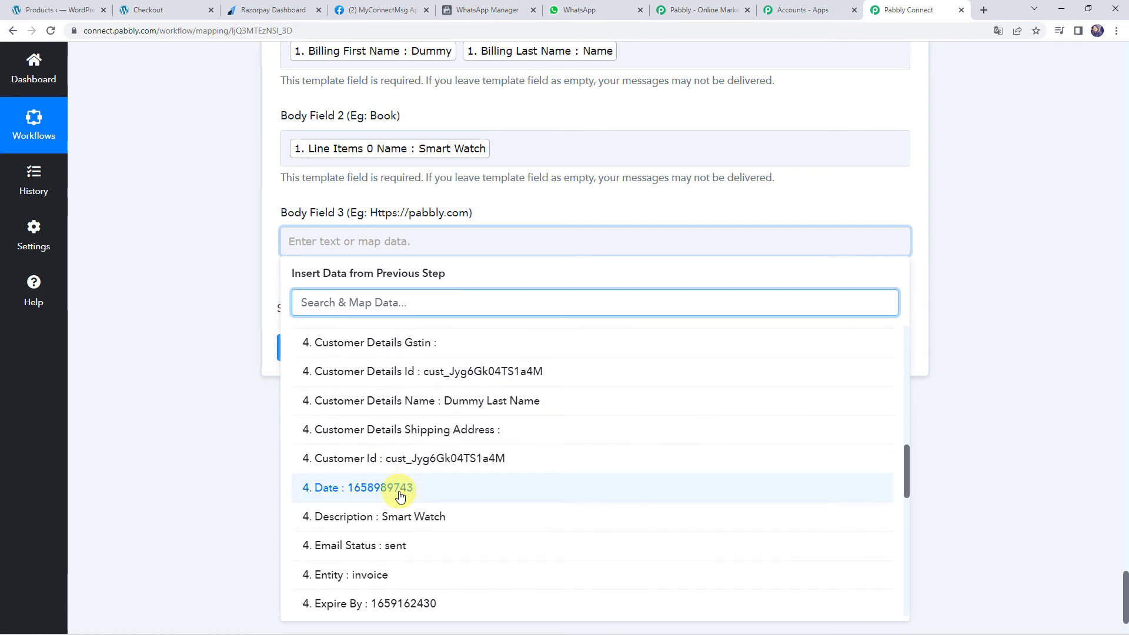
scroll(400, 496, down, 6)
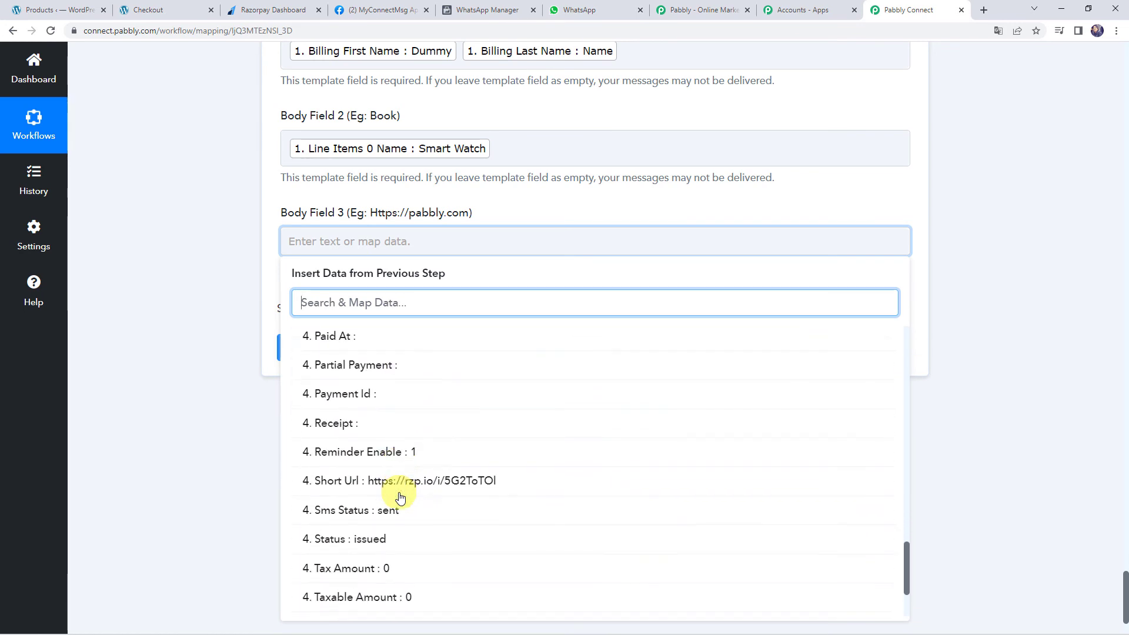
click(330, 370)
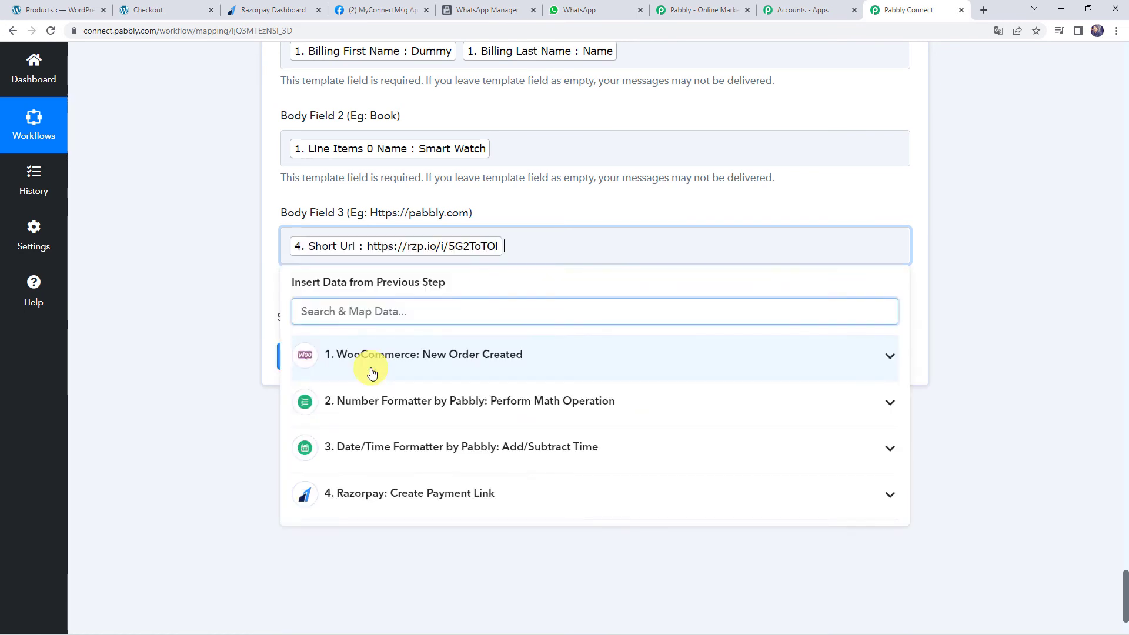
click(223, 276)
Review the mapped fields, checking the recipient mobile number mapping
scroll(222, 276, up, 6)
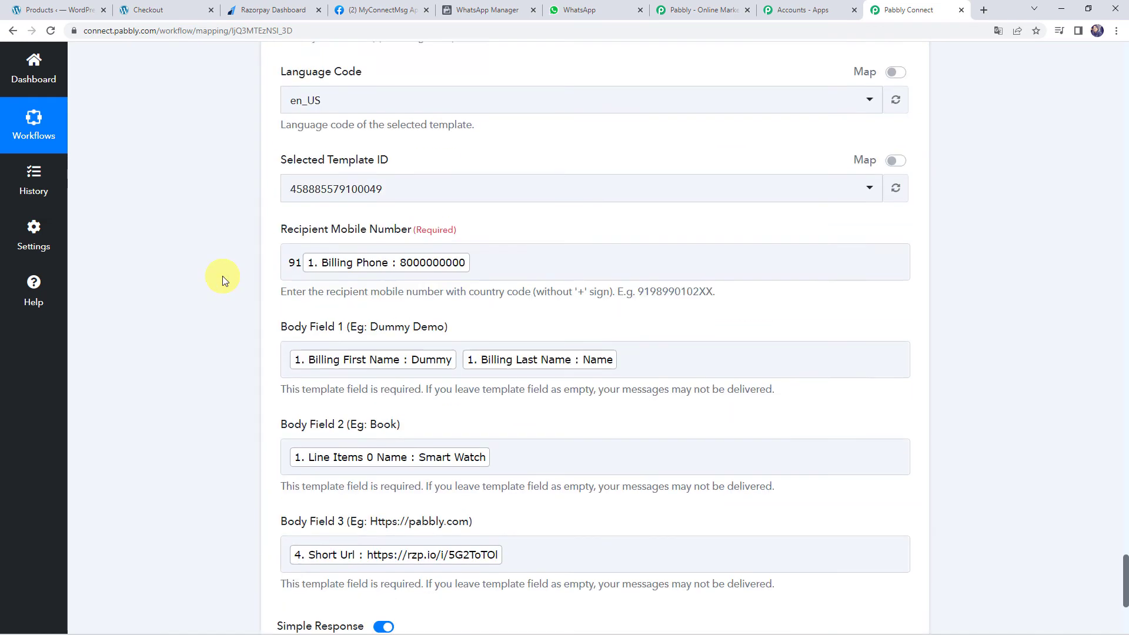
scroll(222, 276, down, 6)
scroll(222, 277, down, 1)
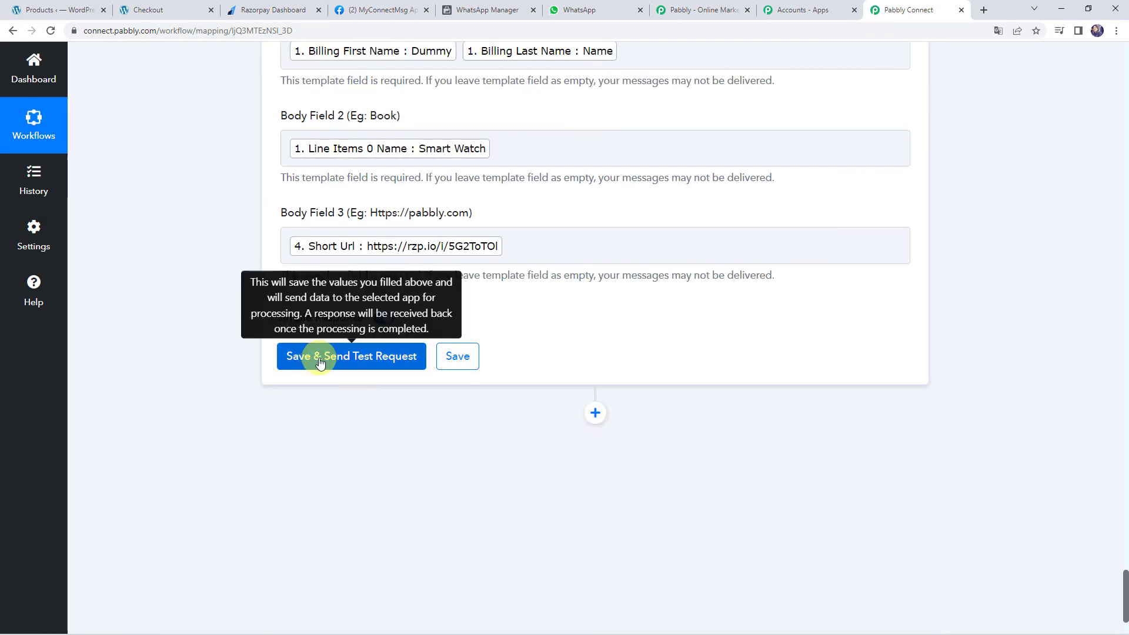
scroll(219, 373, up, 7)
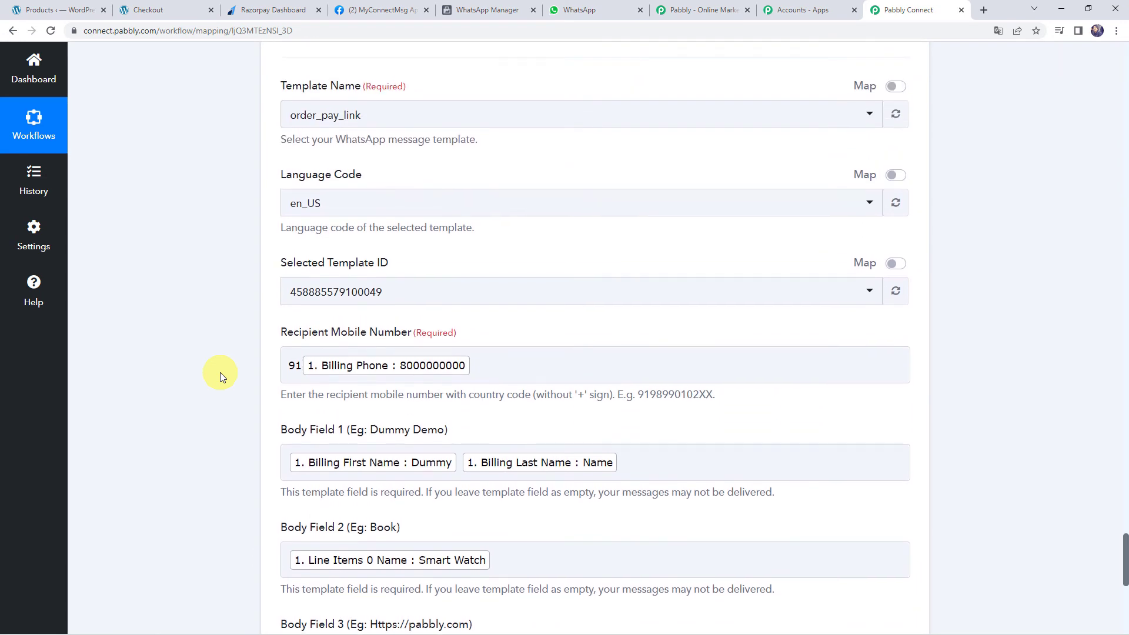
click(498, 369)
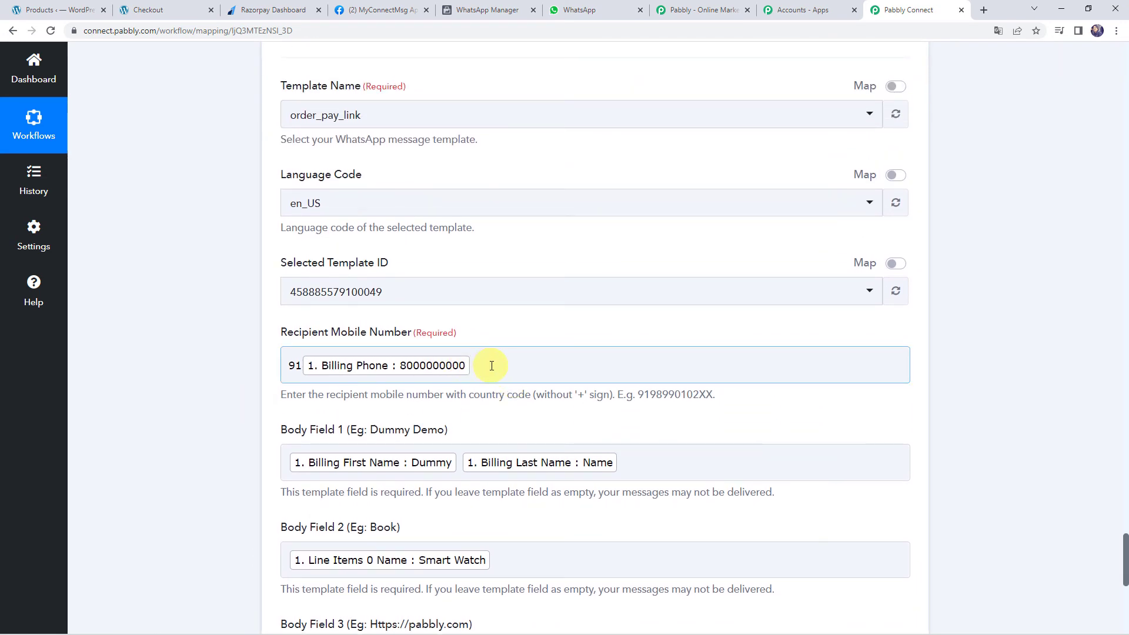
click(143, 381)
scroll(180, 381, down, 4)
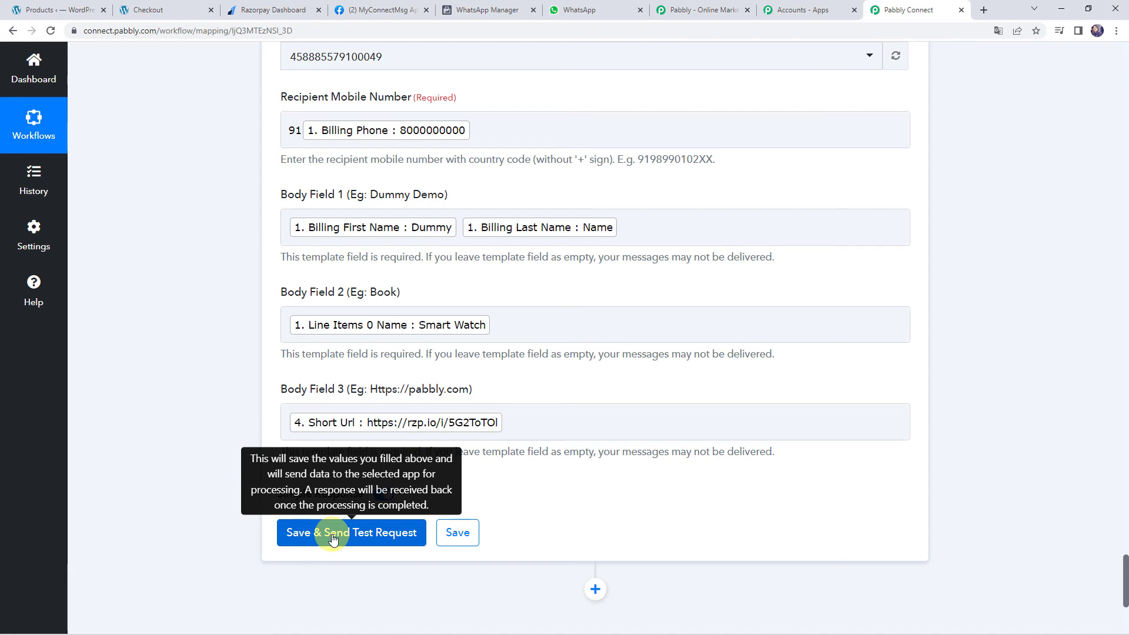
In the received WhatsApp message, highlight the customer name and Smart Watch, then open the rzp.io link's options
click(582, 11)
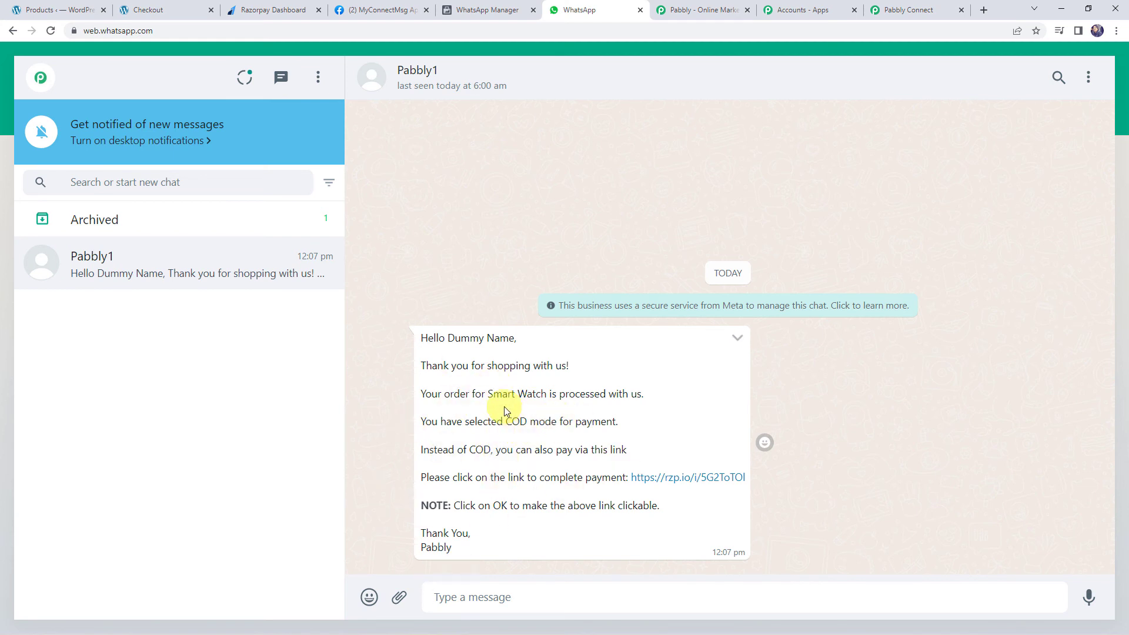
drag(449, 341, 511, 342)
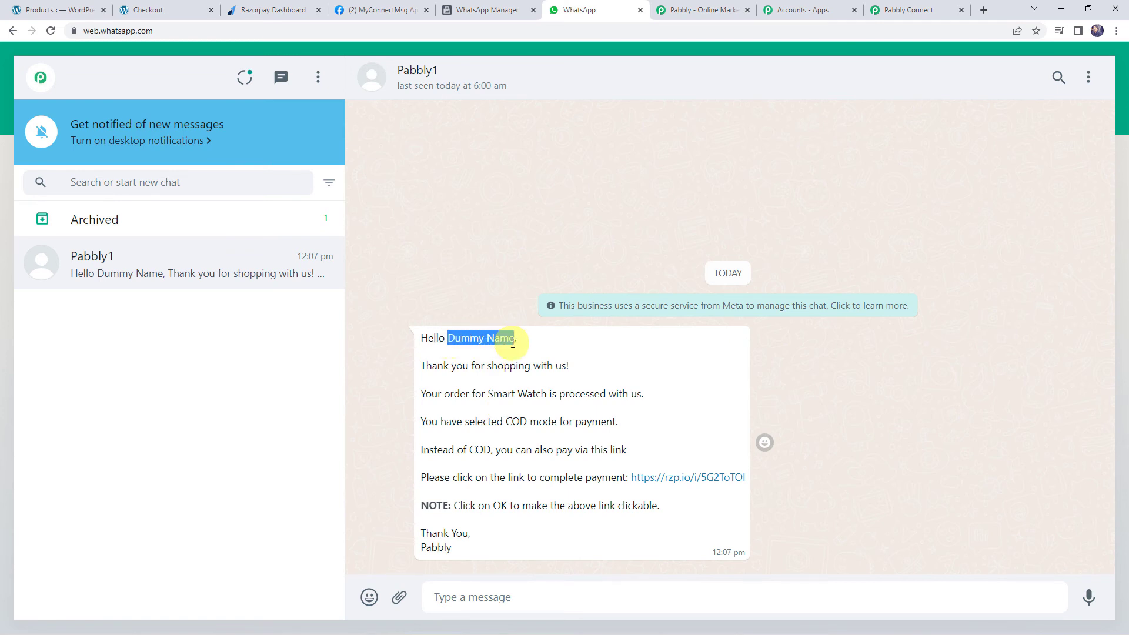
drag(488, 394, 543, 395)
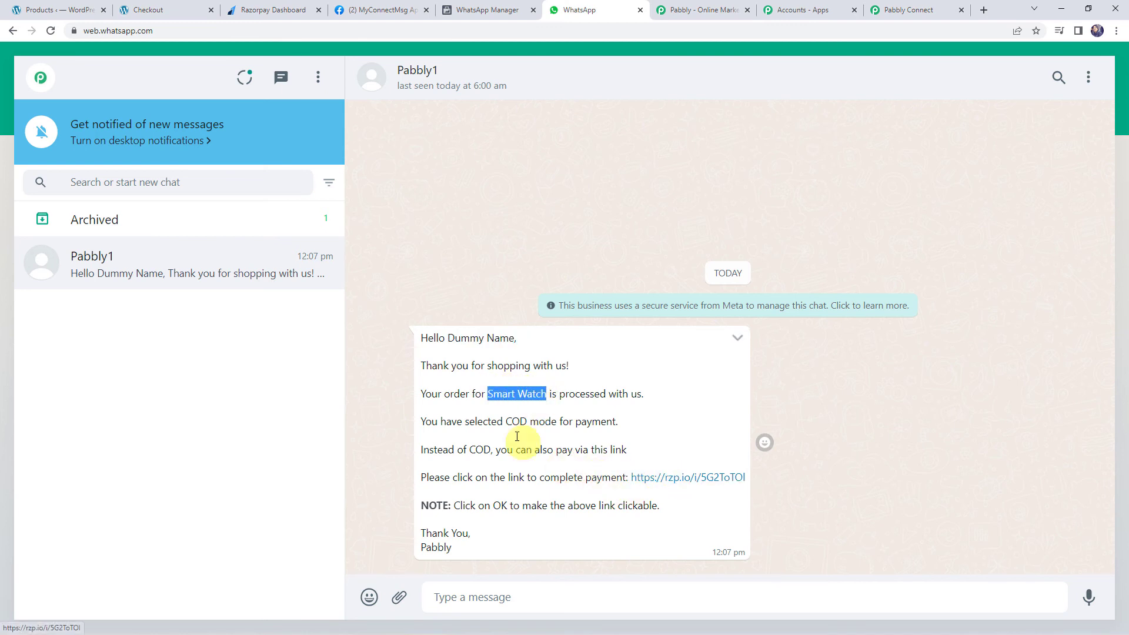
right_click(694, 479)
click(717, 486)
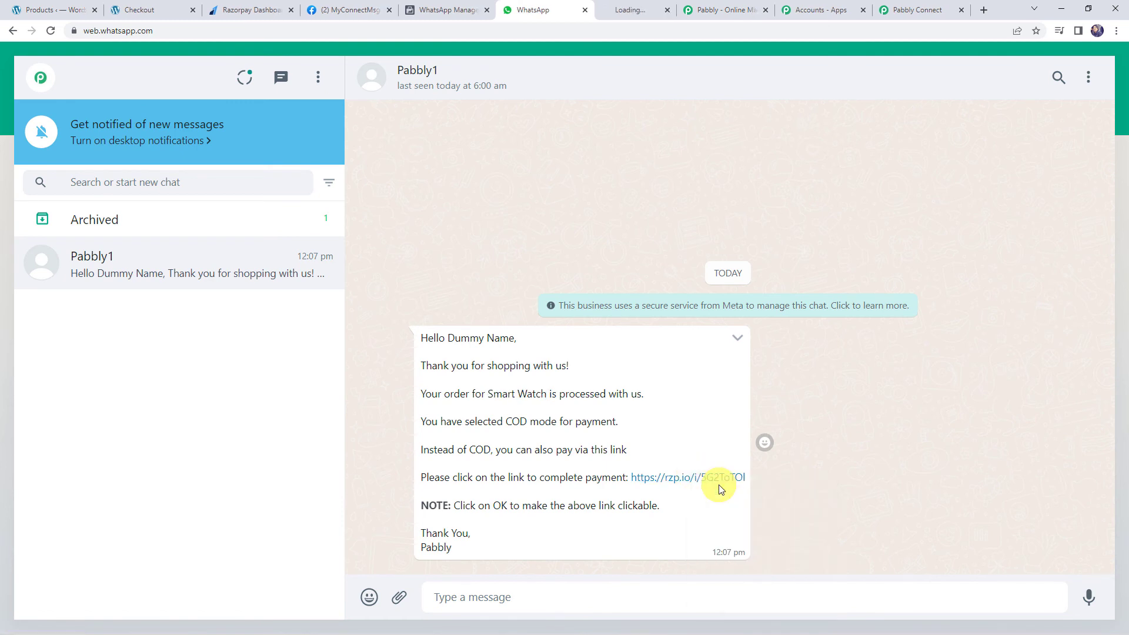
click(618, 5)
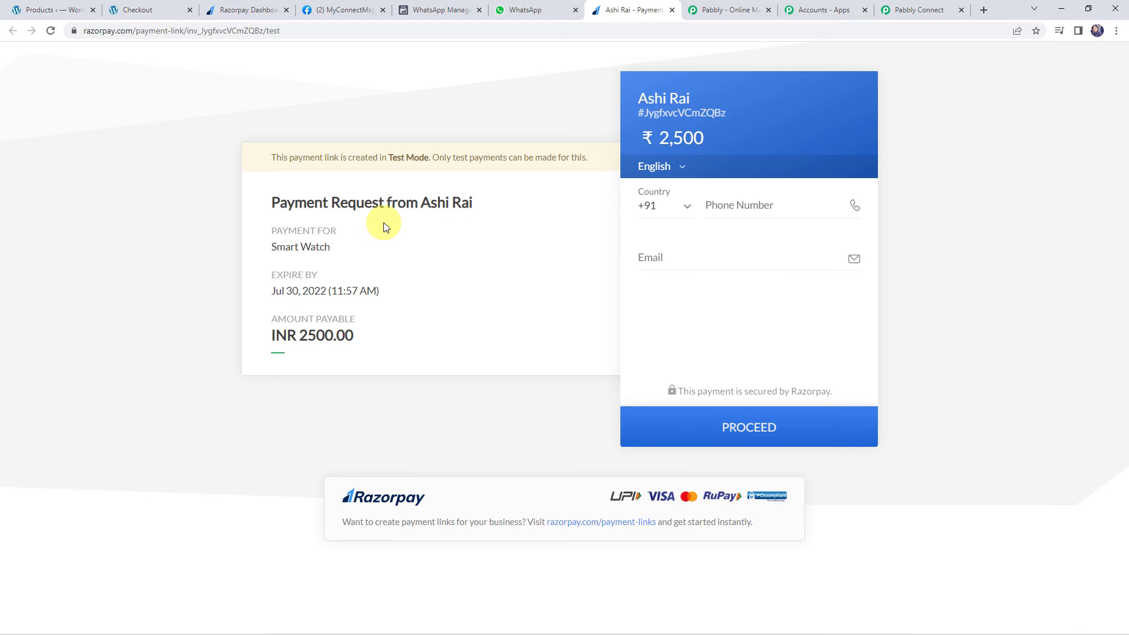
drag(274, 245, 330, 246)
drag(300, 335, 369, 344)
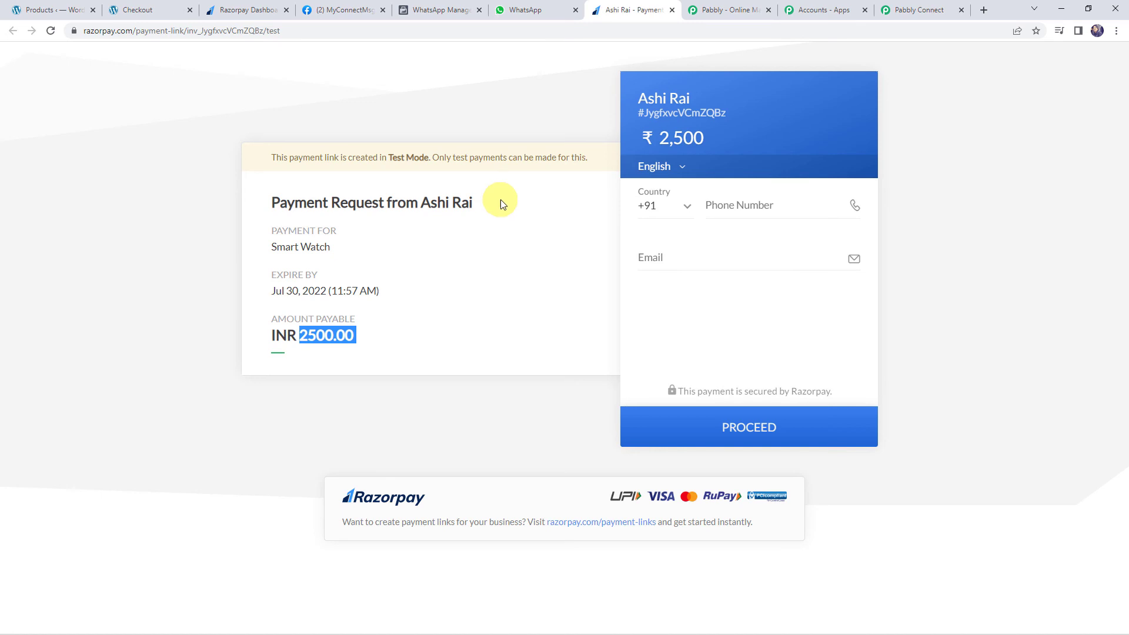
click(528, 8)
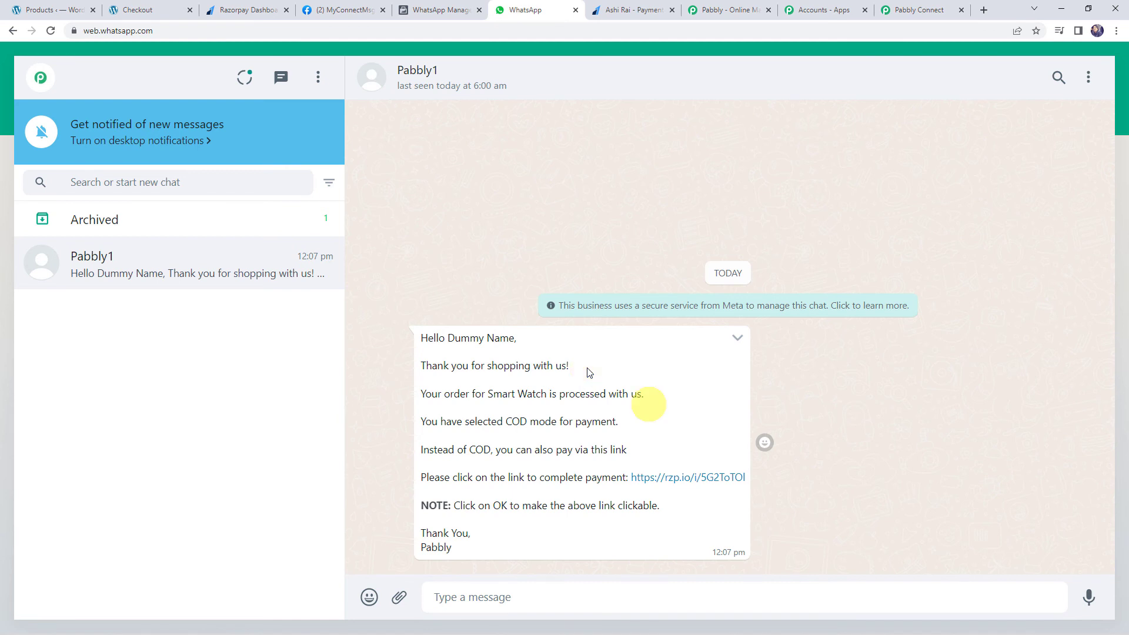
Save the WhatsApp action settings and return to the WooCommerce products list
click(924, 9)
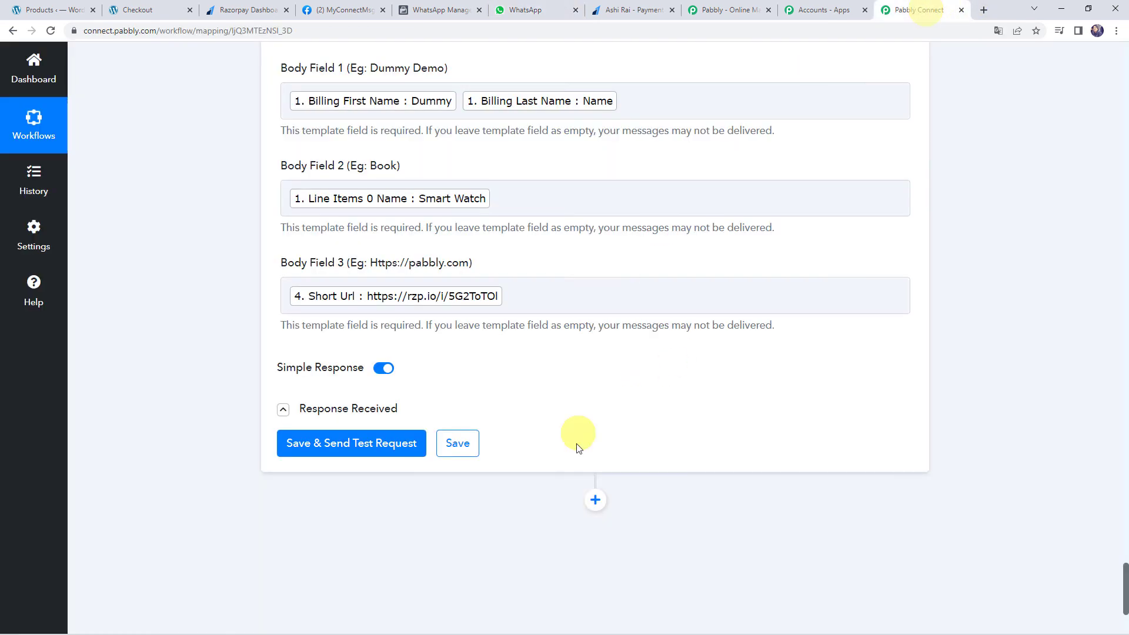
click(465, 445)
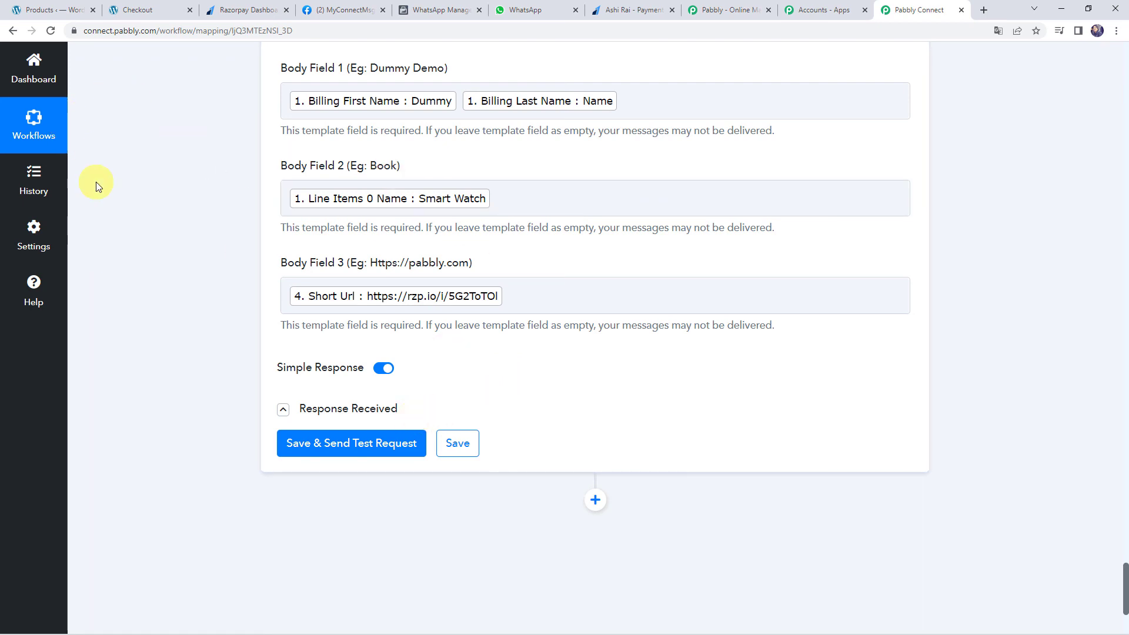
click(66, 9)
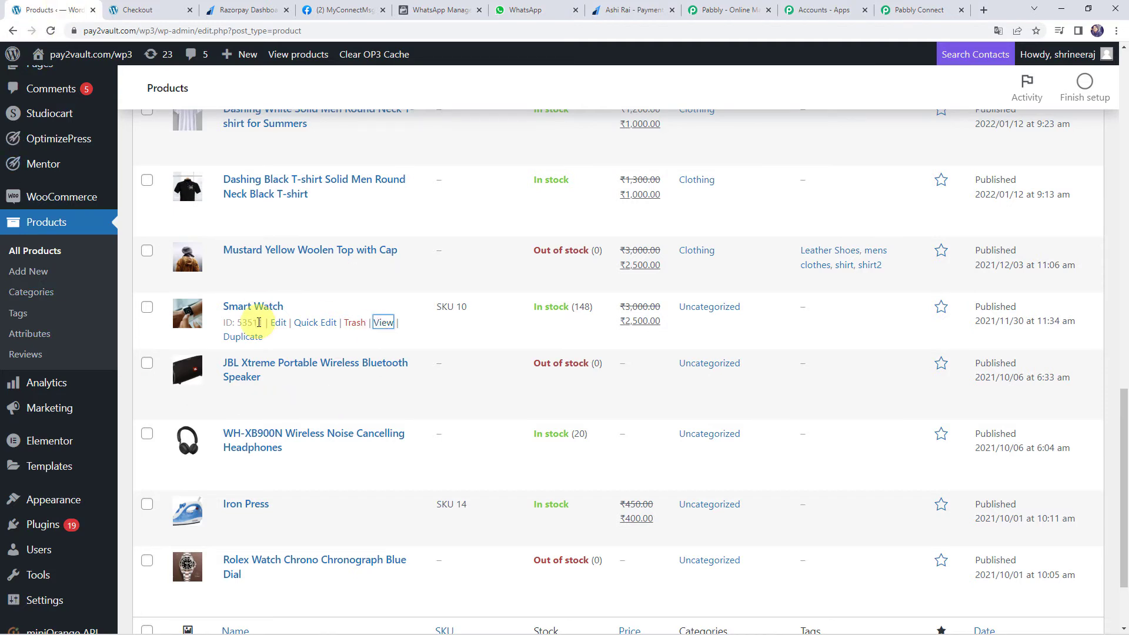
Open the Iron Press product page in a new tab and add one to the cart
scroll(258, 329, down, 3)
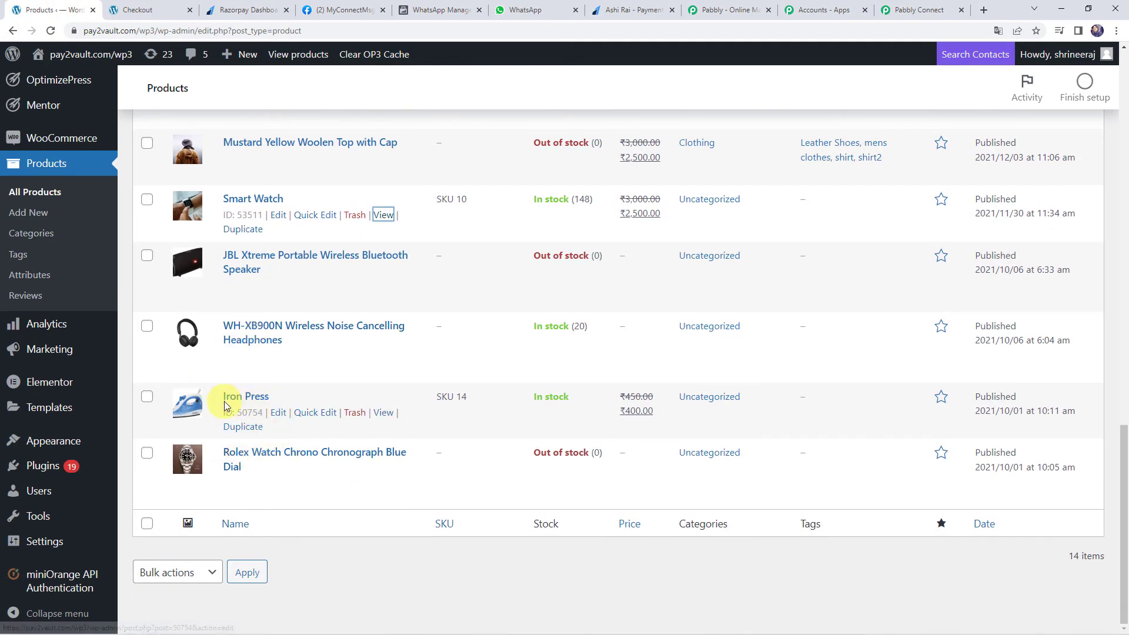
right_click(383, 412)
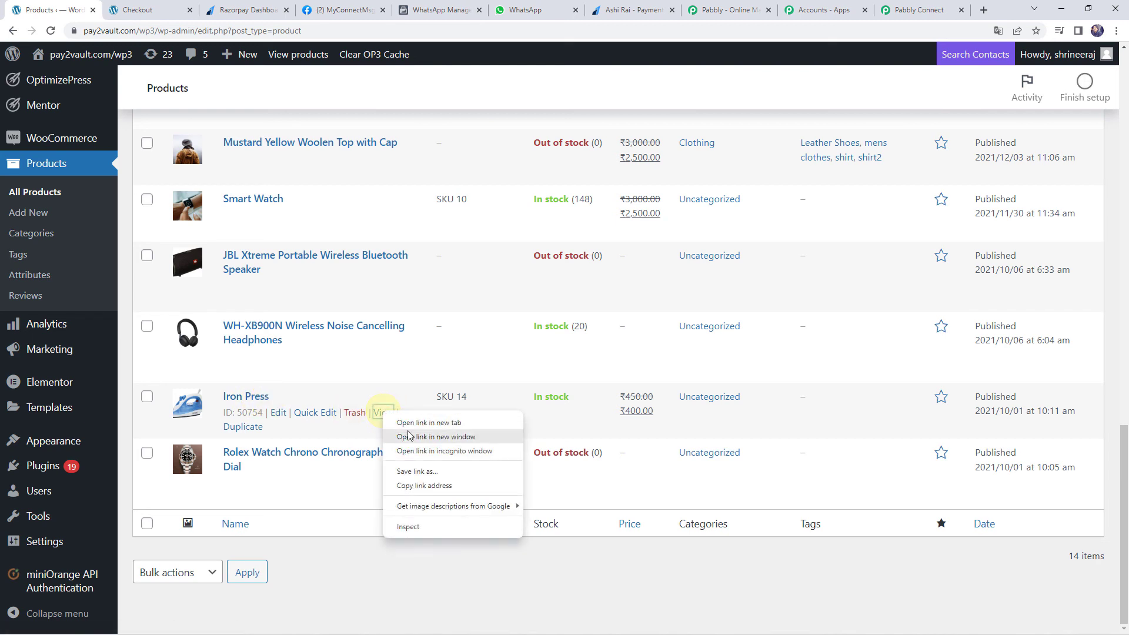
click(410, 422)
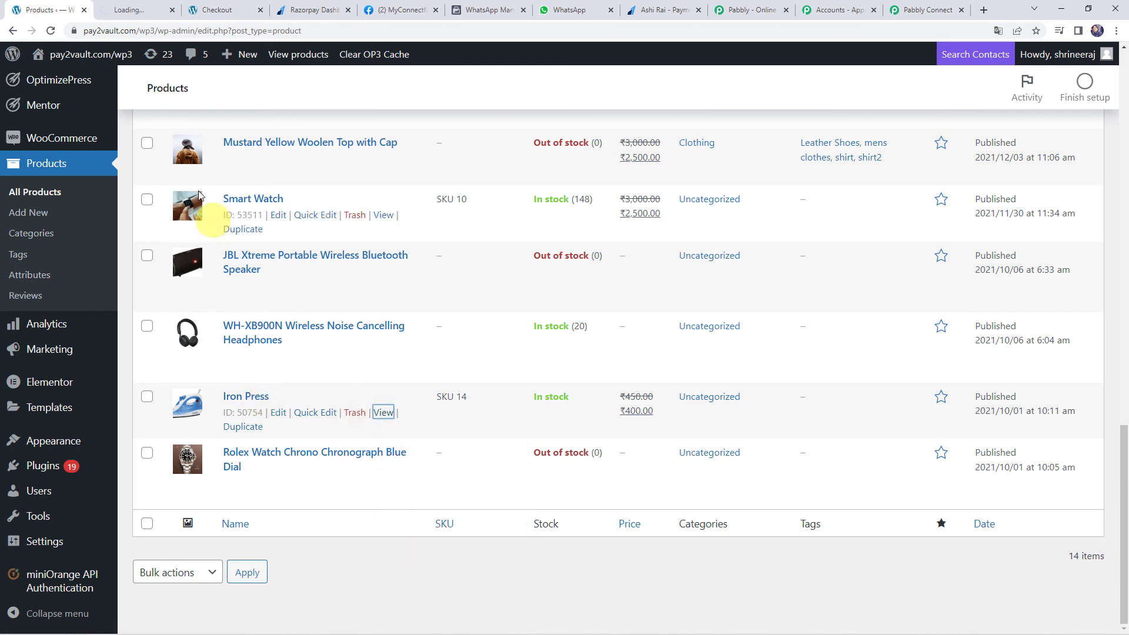
click(135, 6)
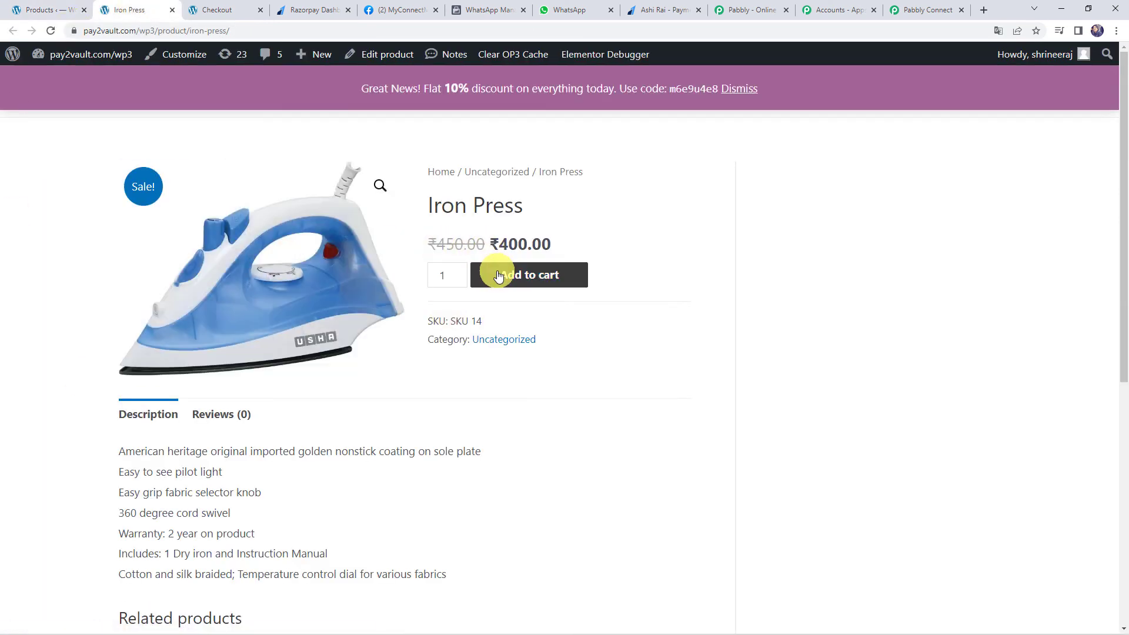
click(498, 275)
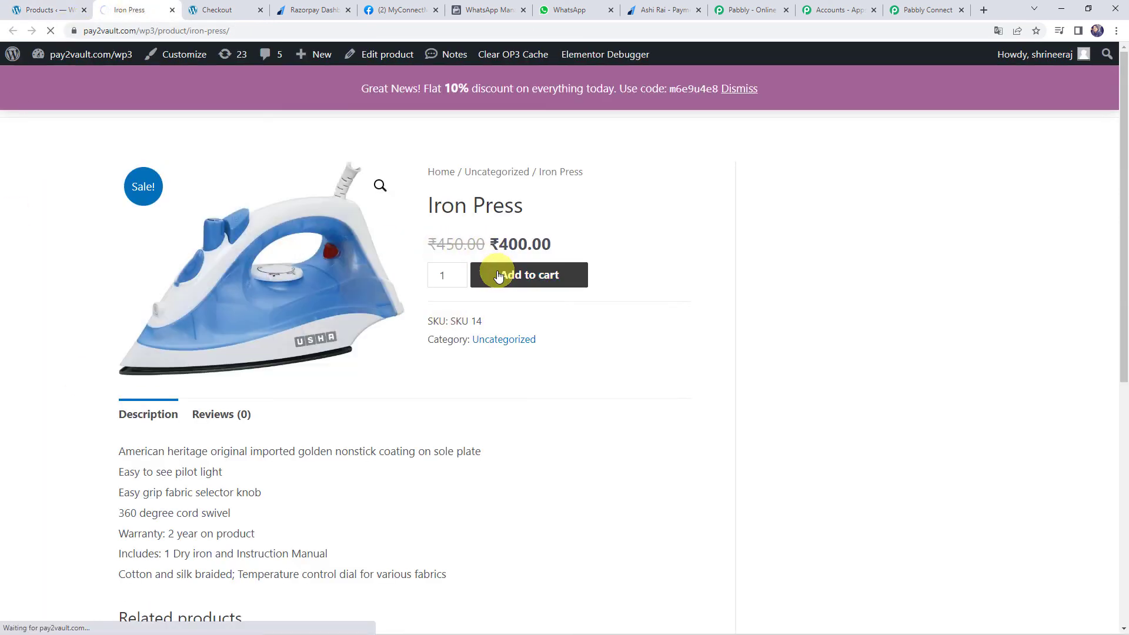
scroll(466, 310, down, 4)
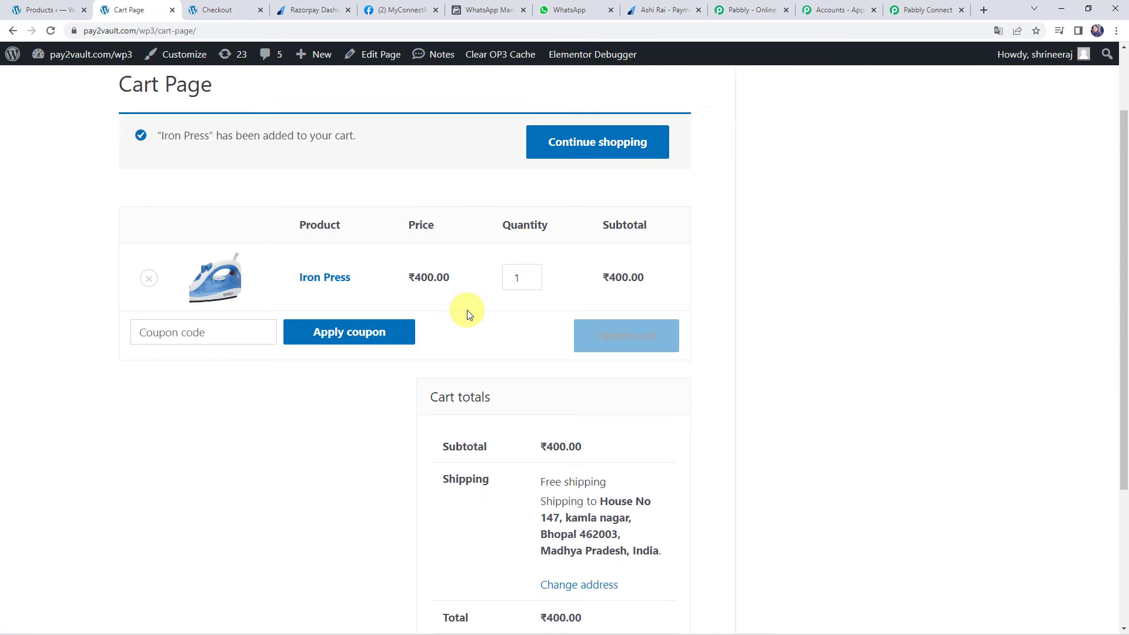
scroll(467, 311, down, 1)
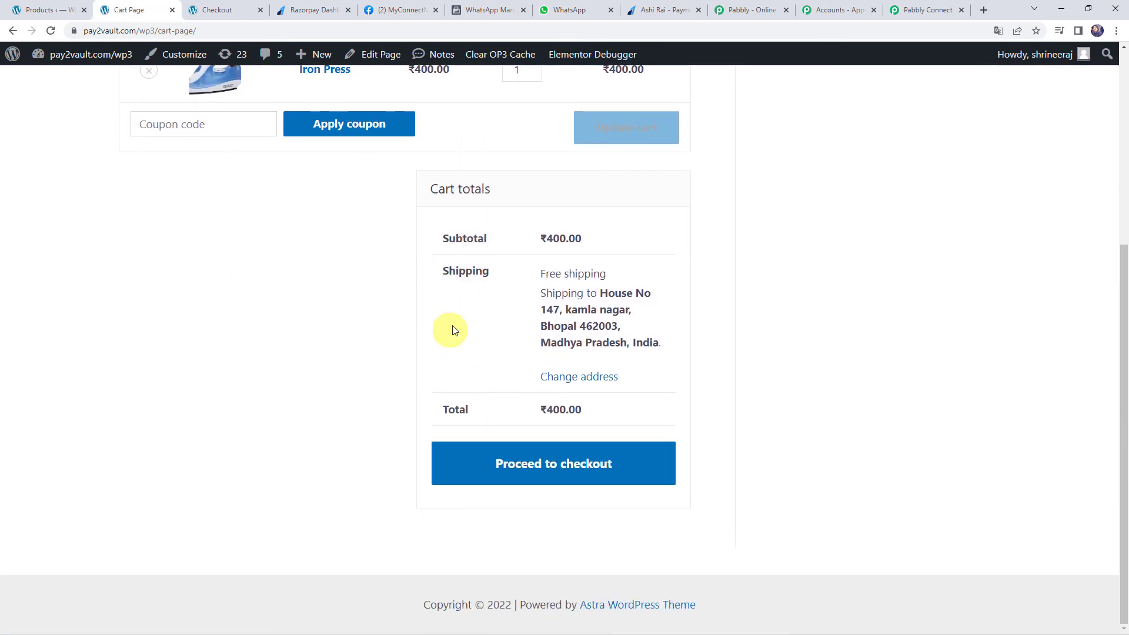
Proceed to checkout and edit the billing first name and phone number
click(524, 466)
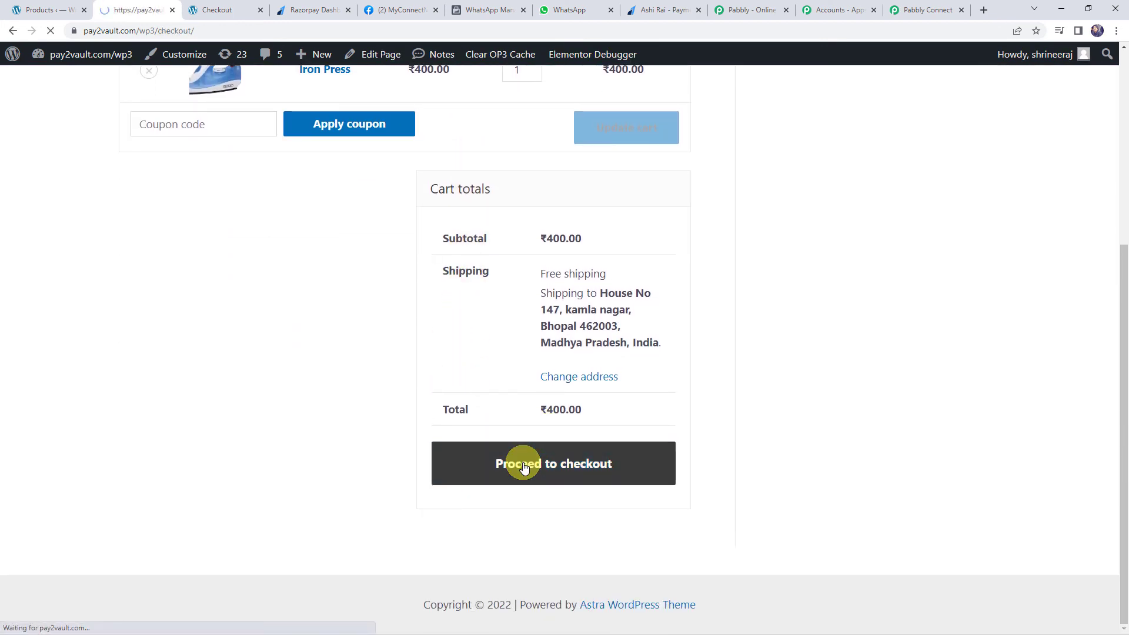
scroll(464, 359, down, 2)
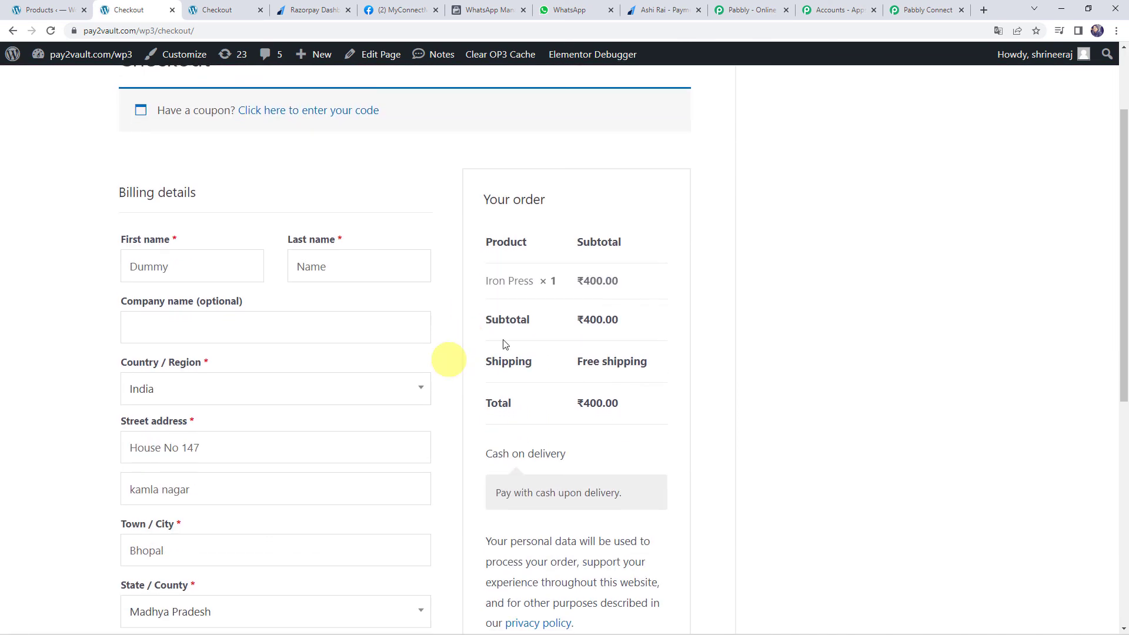
click(194, 269)
scroll(290, 278, down, 3)
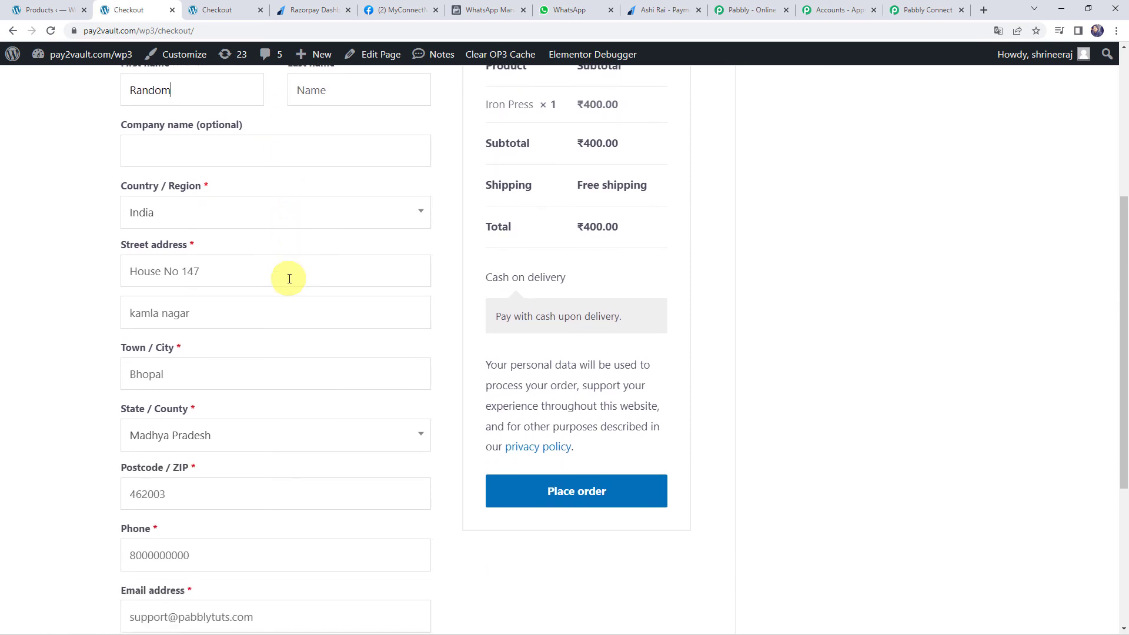
scroll(289, 278, down, 5)
click(230, 277)
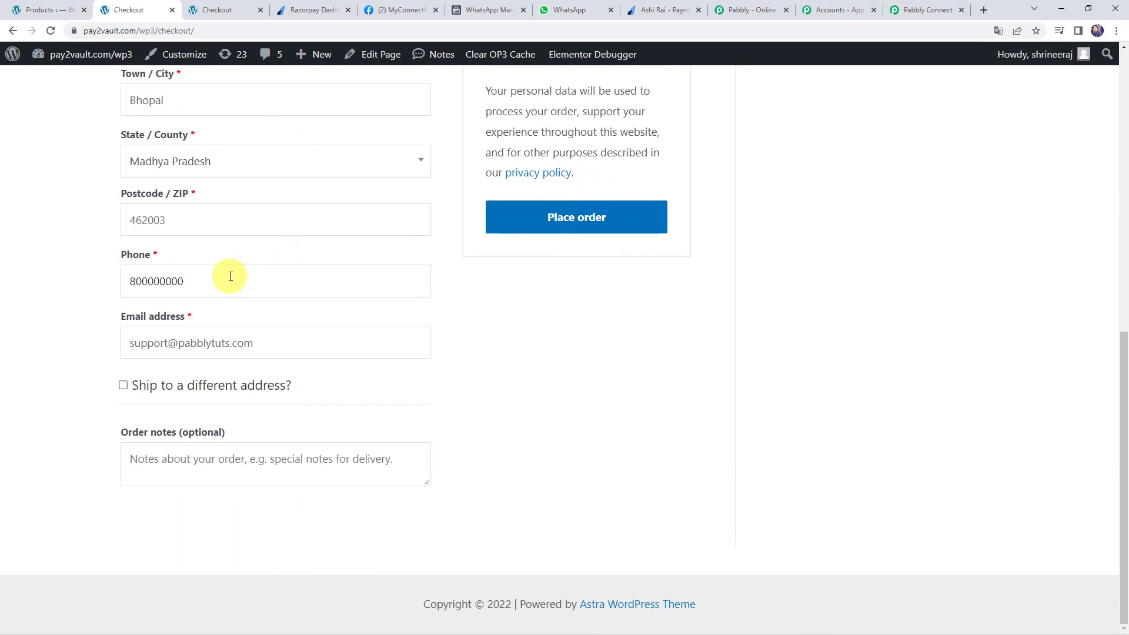
key(BackSpace)
key(BackSpace)
key(BackSpace)
key(BackSpace)
key(BackSpace)
key(BackSpace)
key(BackSpace)
Update the billing e-mail address, review the details, and place the ₹400.00 cash on delivery order
click(168, 345)
key(BackSpace)
key(BackSpace)
key(BackSpace)
key(BackSpace)
key(BackSpace)
key(BackSpace)
key(BackSpace)
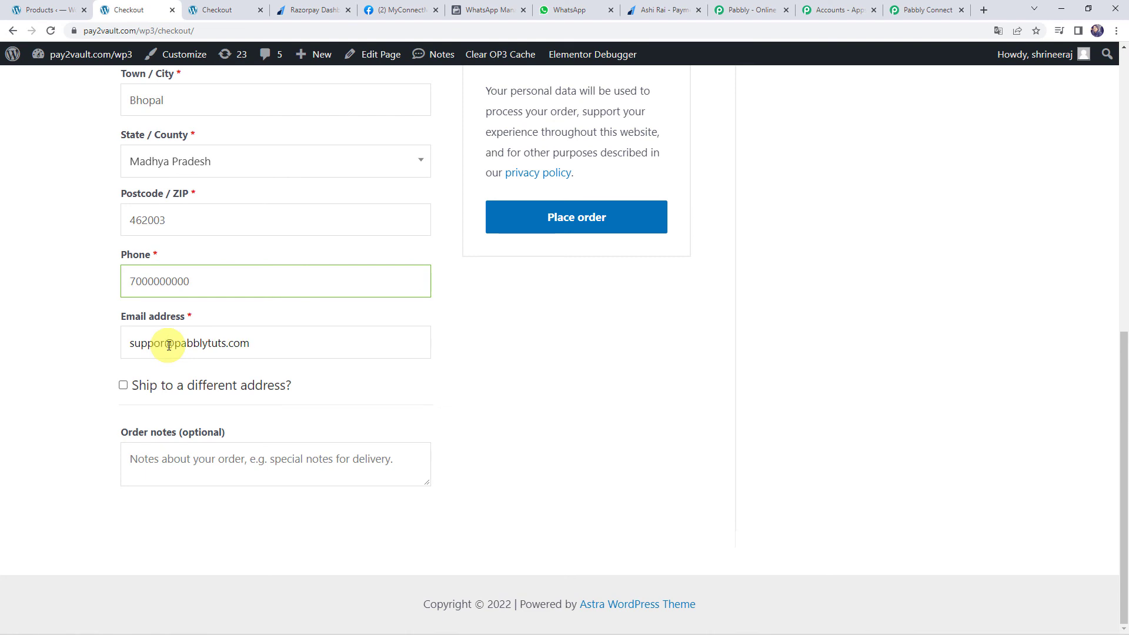
text(random)
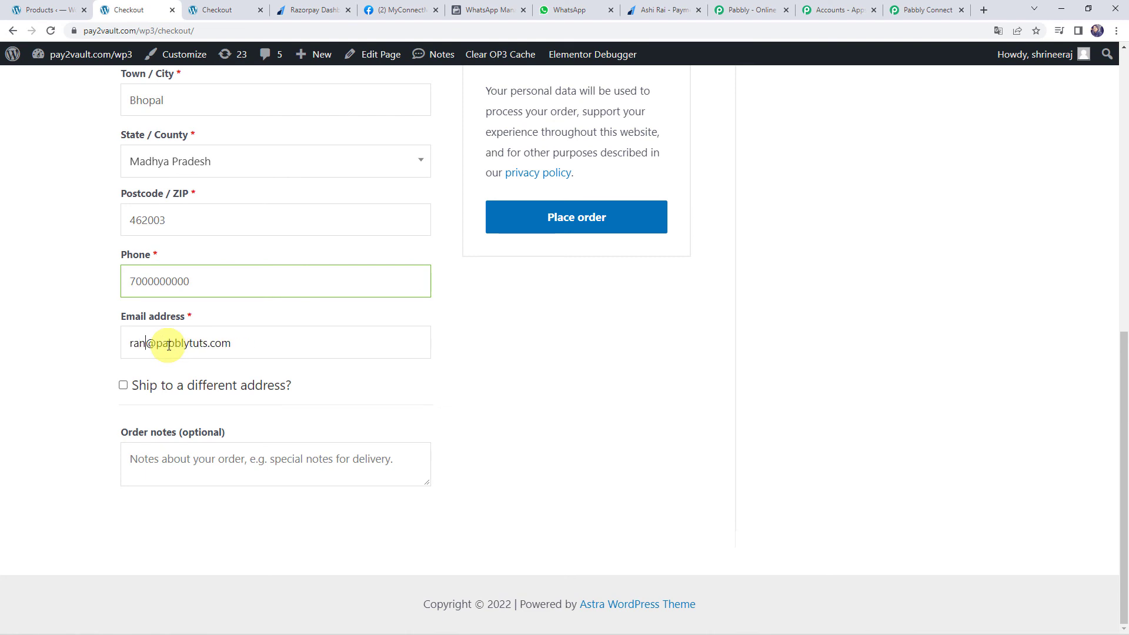
scroll(391, 372, up, 10)
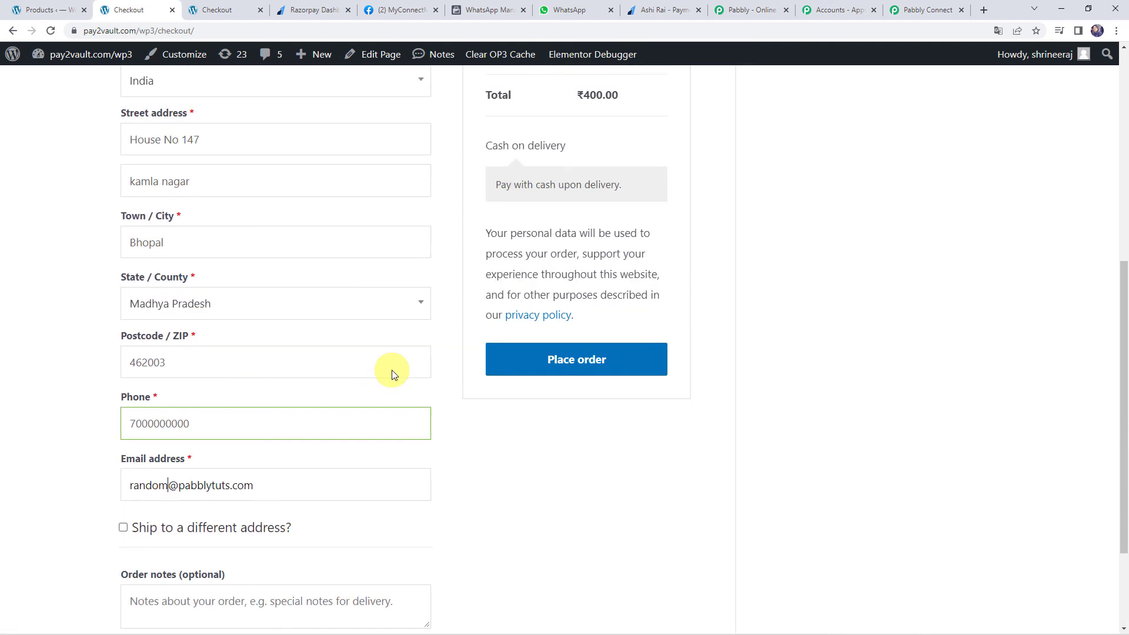
scroll(392, 369, down, 4)
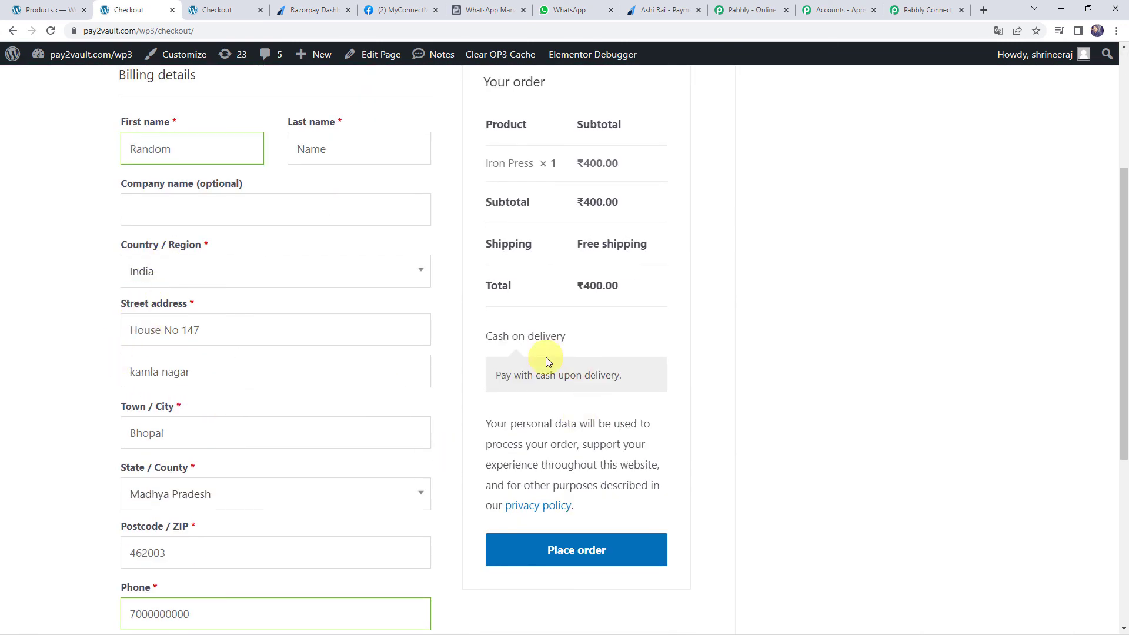
scroll(544, 360, up, 2)
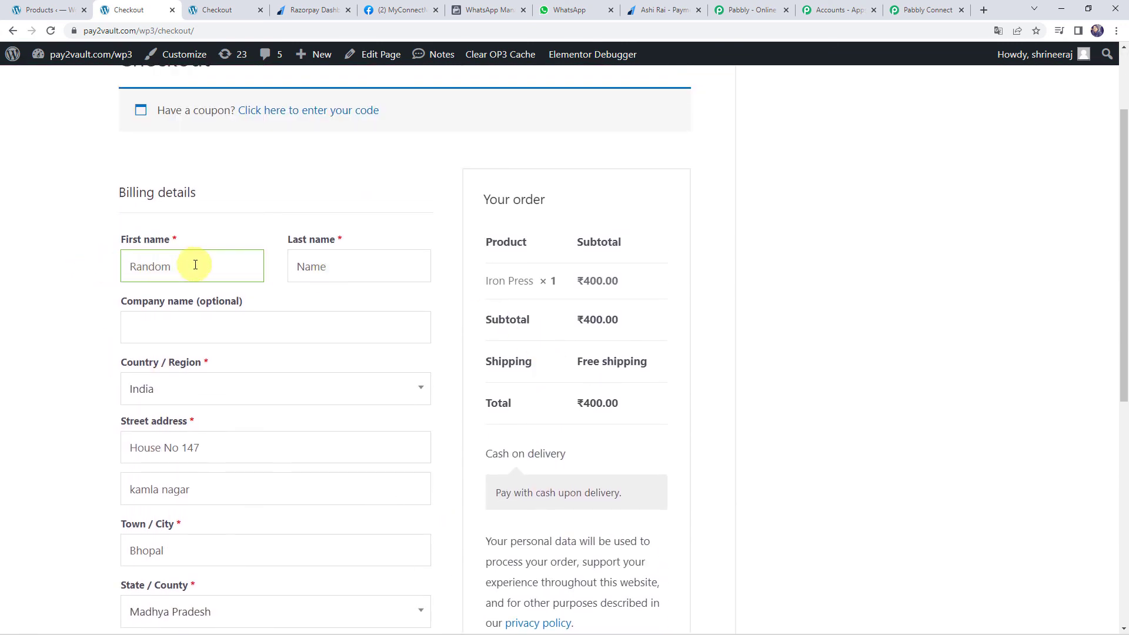
drag(189, 263, 83, 267)
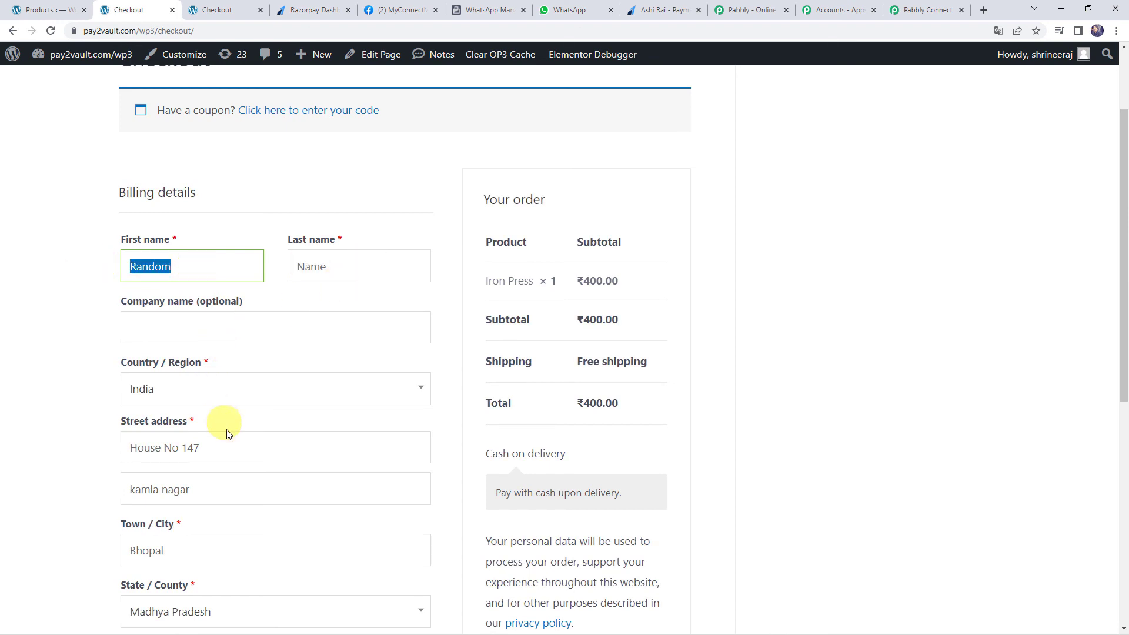
scroll(651, 421, down, 2)
scroll(651, 423, down, 2)
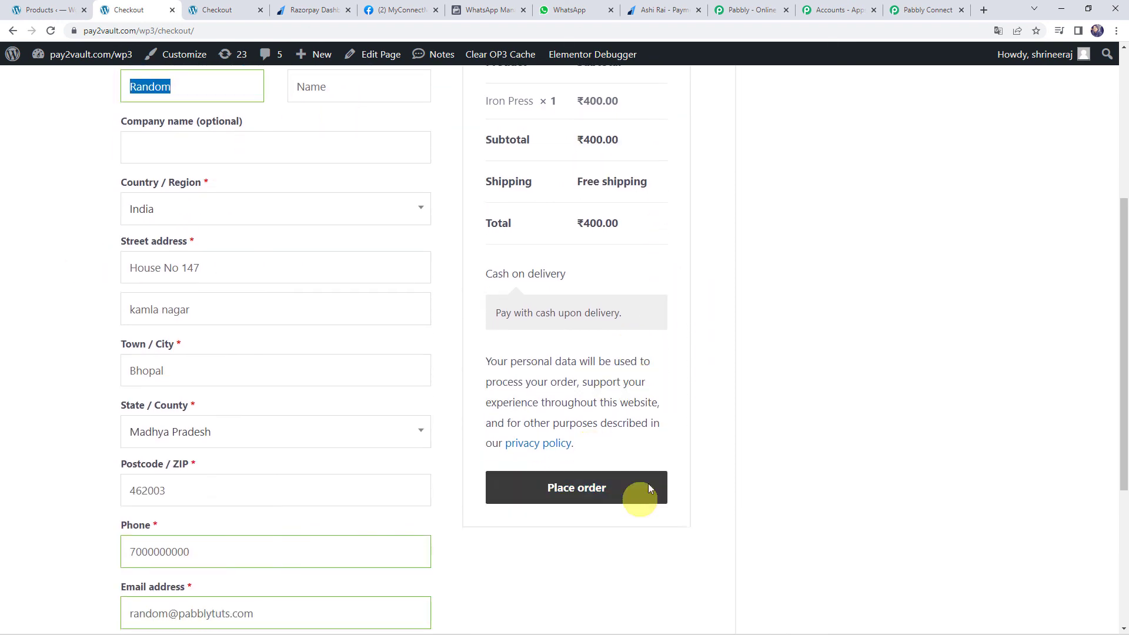
click(574, 435)
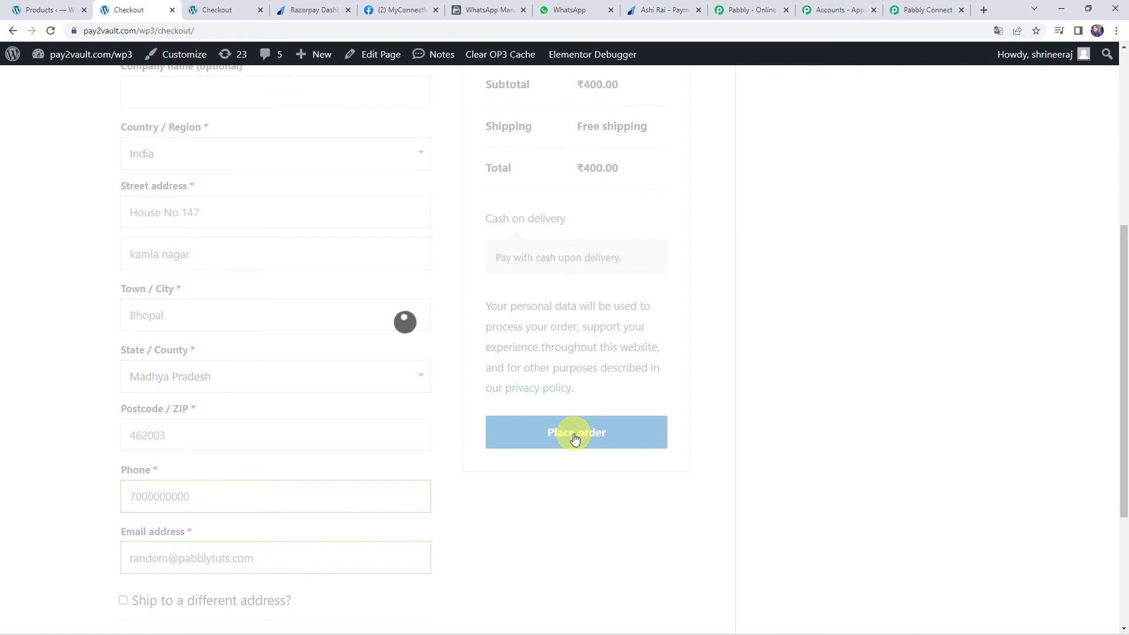
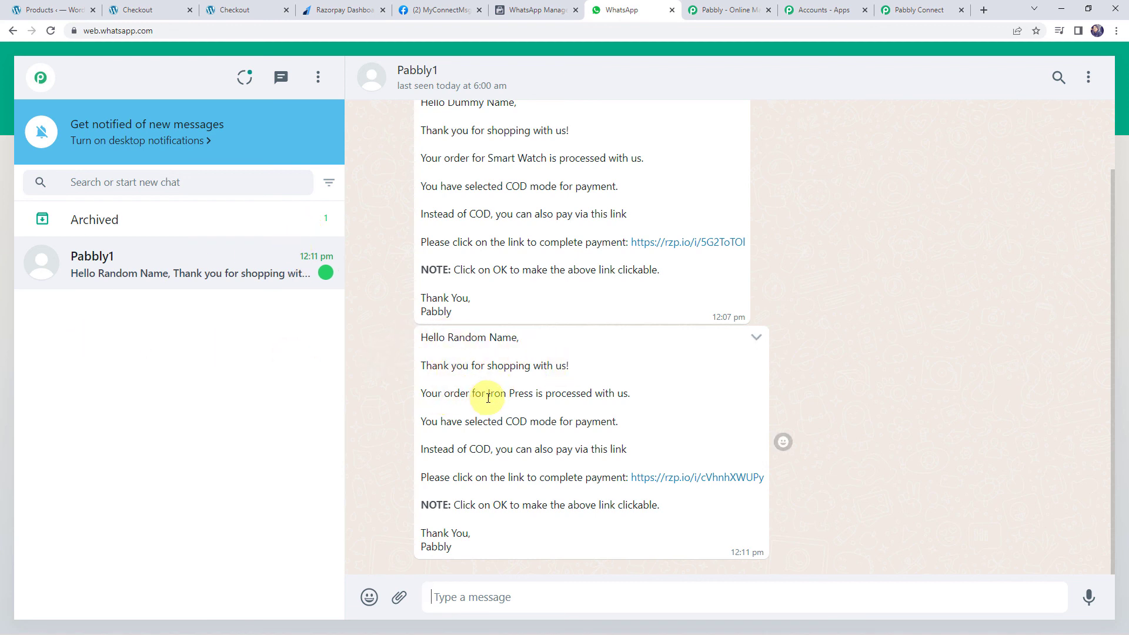
Highlight 'Iron Press' in the latest order message and open its rzp.io payment link in a new tab
drag(490, 396, 524, 394)
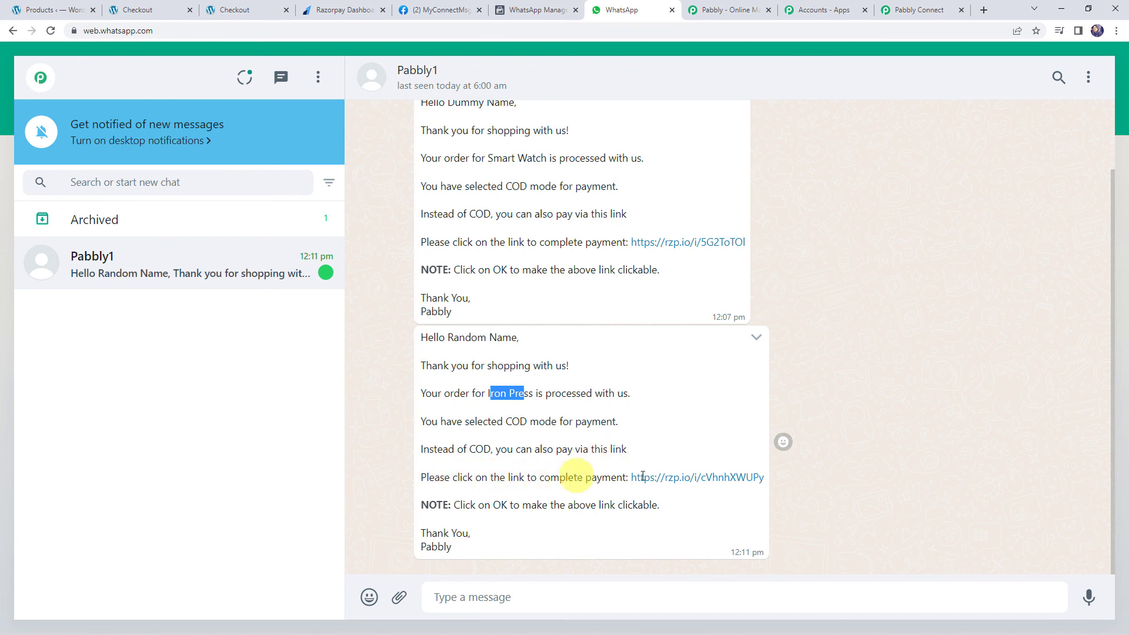
right_click(688, 476)
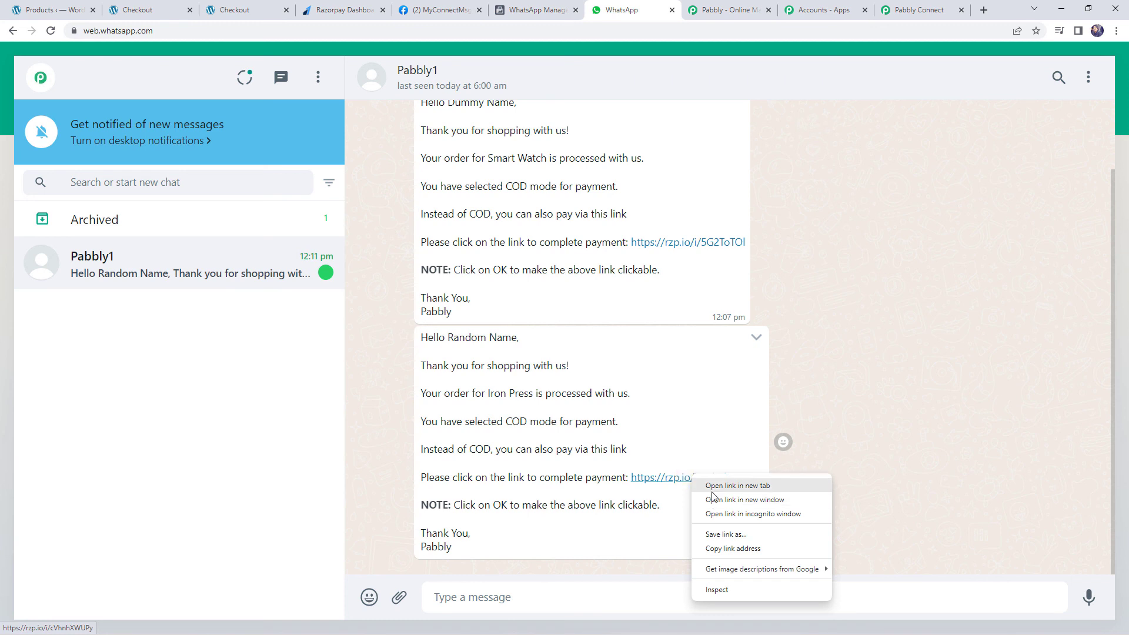
click(711, 492)
On the Razorpay payment page, highlight 'Iron Press' and the INR 400.00 amount to verify them
click(652, 7)
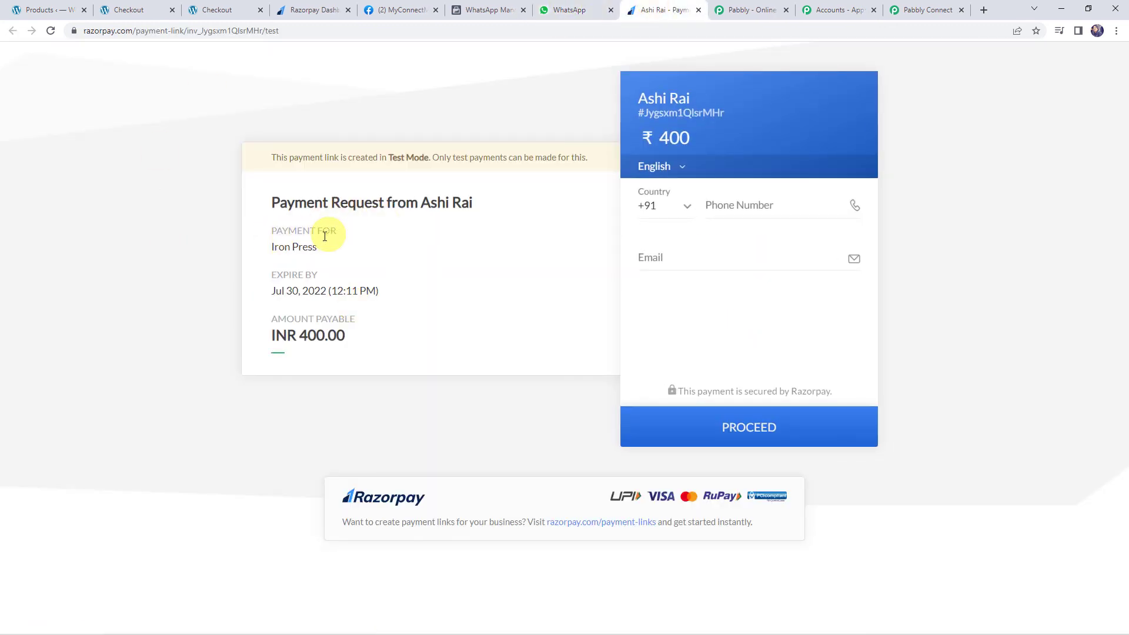
drag(323, 246, 260, 250)
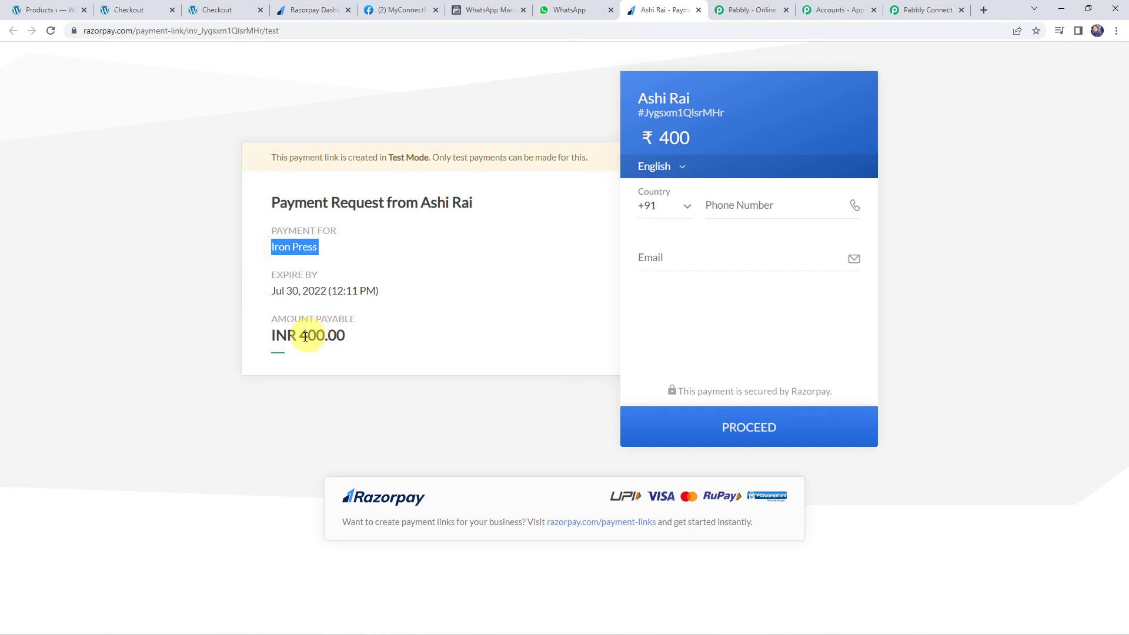
drag(301, 337, 360, 339)
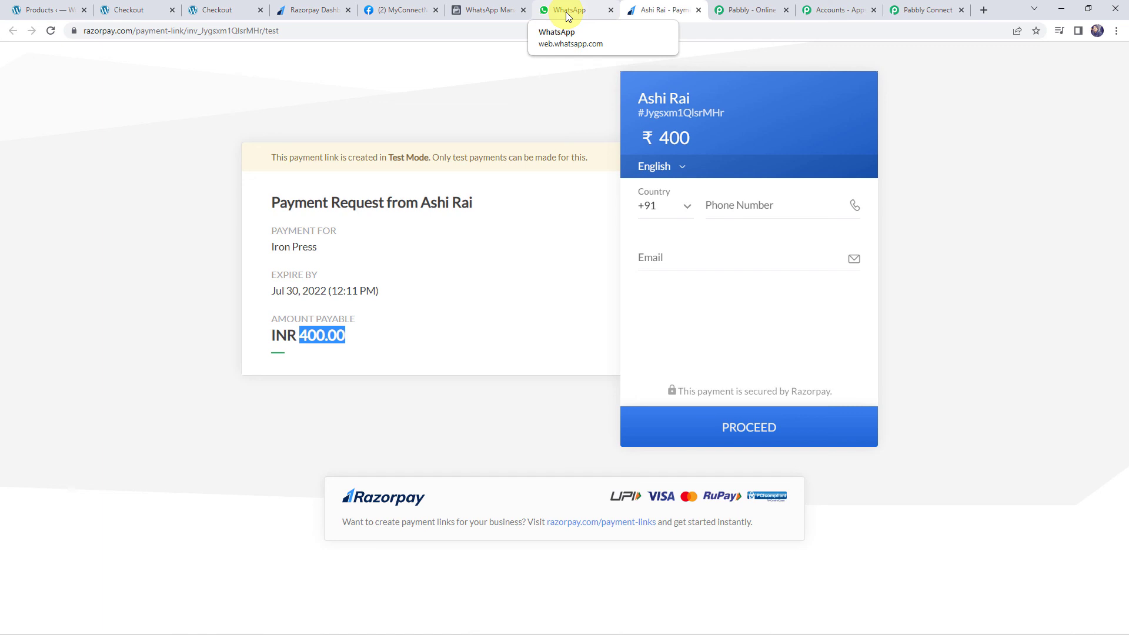
Back in Pabbly Connect, collapse the WooCommerce, Number Formatter, Date/Time Formatter, Razorpay and WhatsApp step cards
click(914, 10)
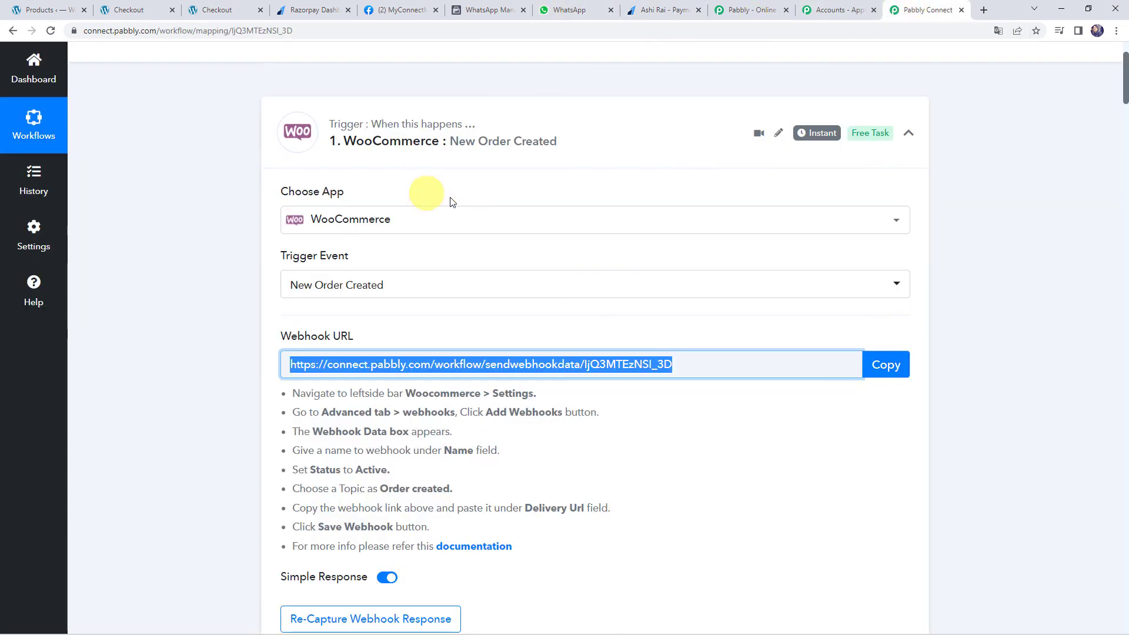
click(537, 120)
click(528, 256)
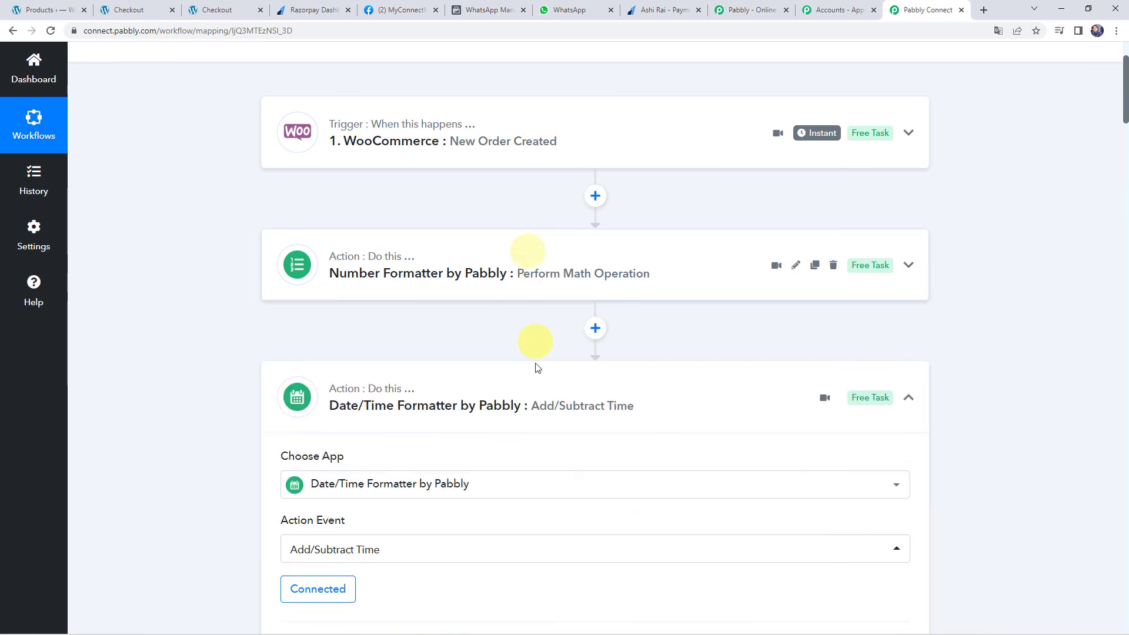
click(524, 406)
click(507, 515)
scroll(503, 511, down, 4)
click(519, 413)
scroll(517, 411, up, 6)
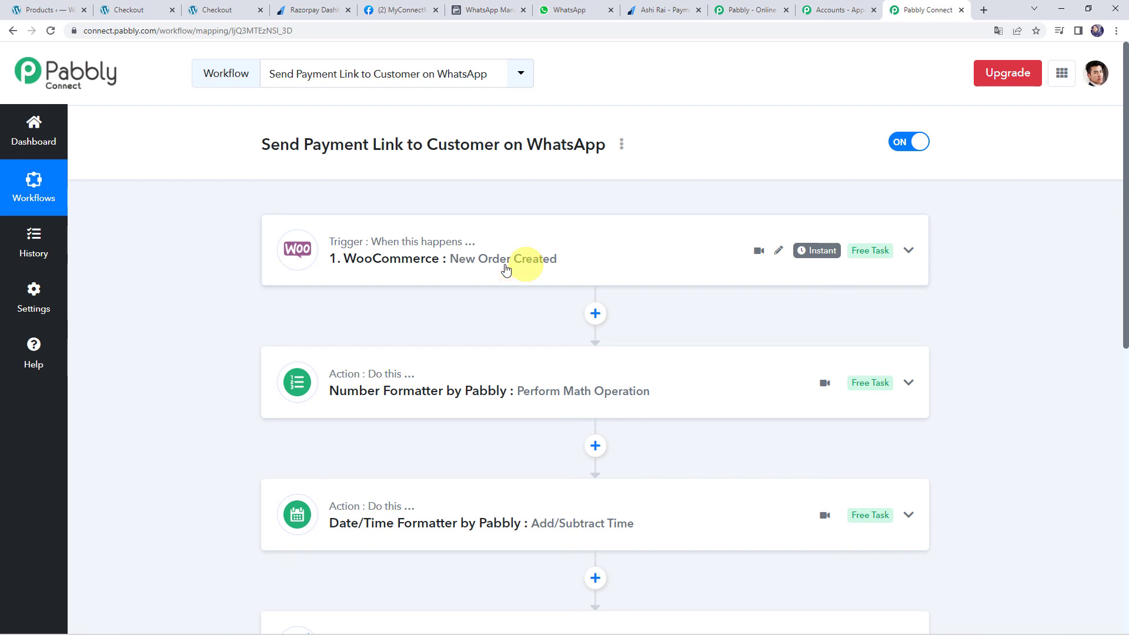
Expand the Number Formatter and Date/Time Formatter steps to review their settings, then collapse them again
click(628, 394)
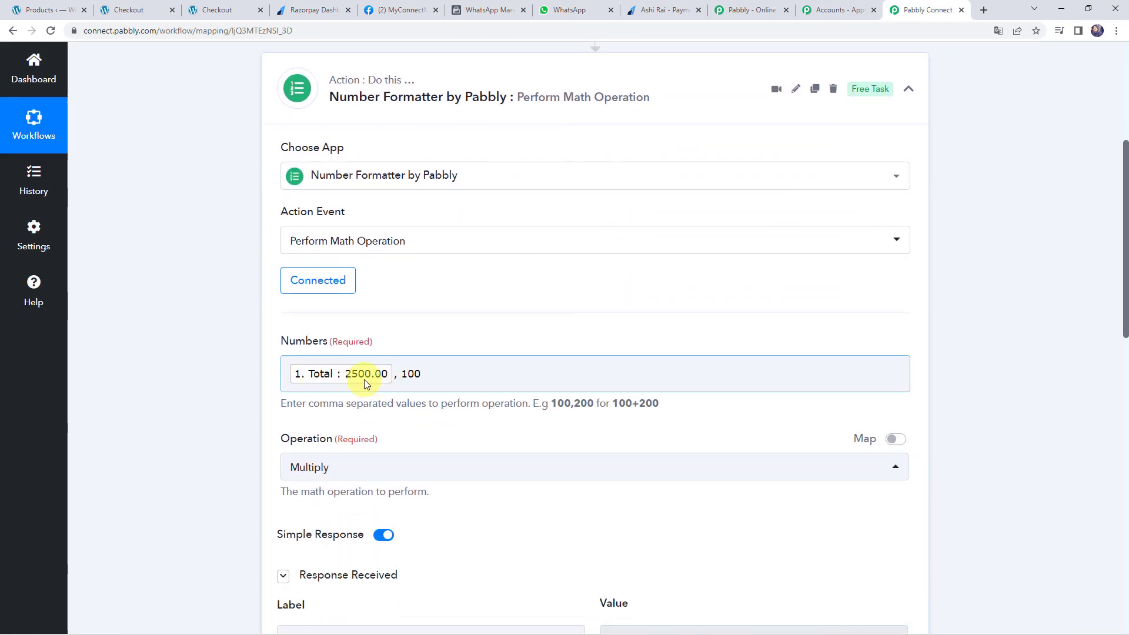
scroll(364, 379, down, 7)
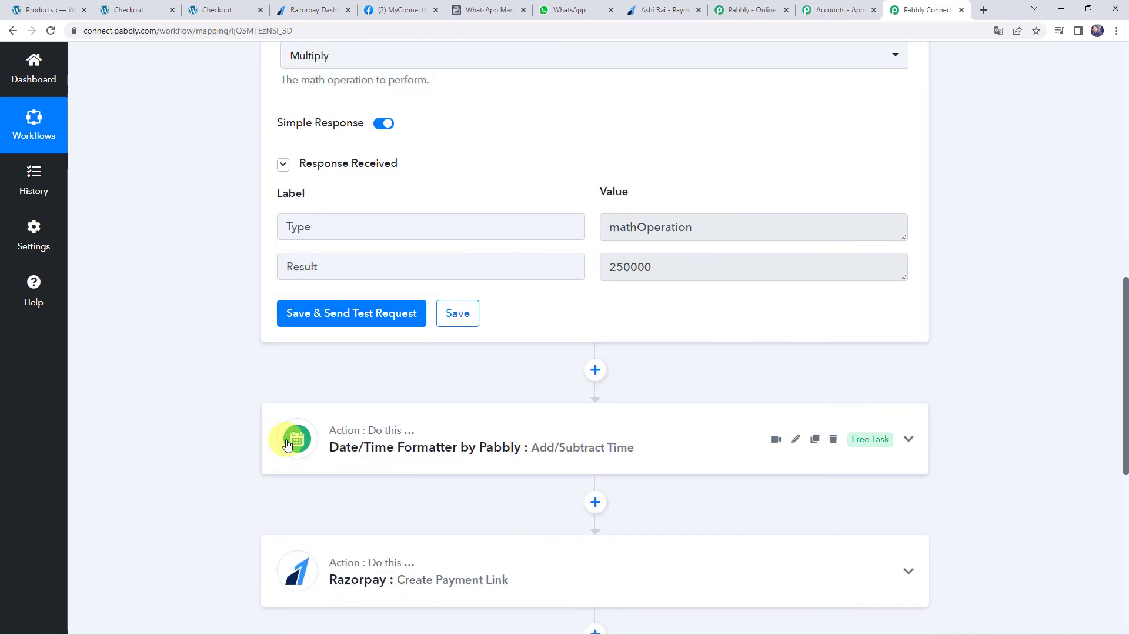
click(586, 442)
scroll(582, 442, down, 4)
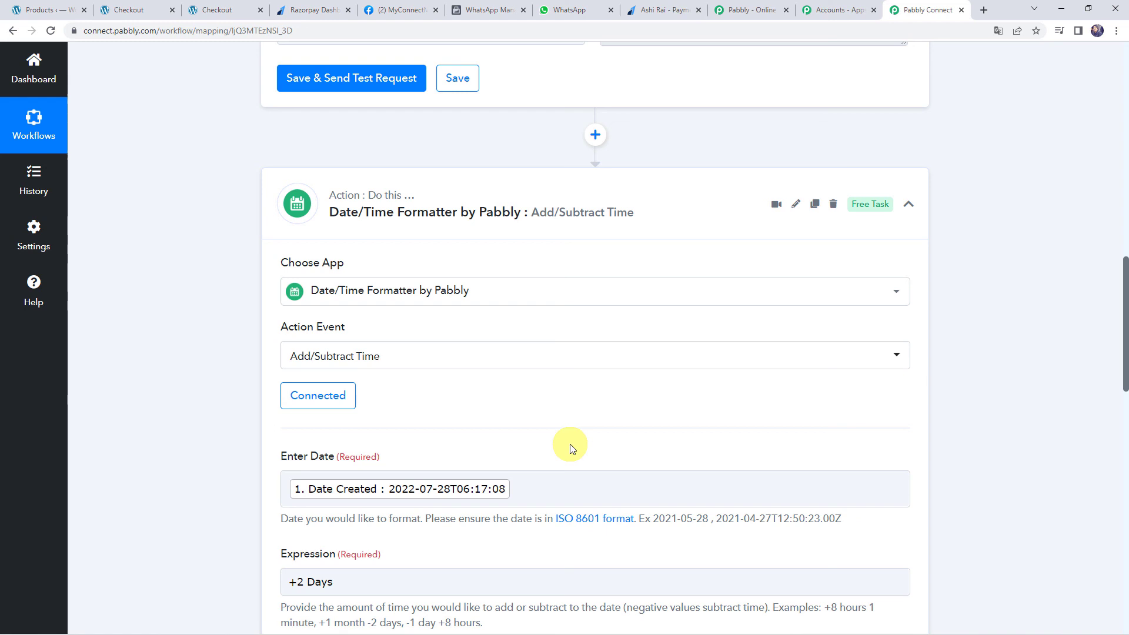
click(541, 188)
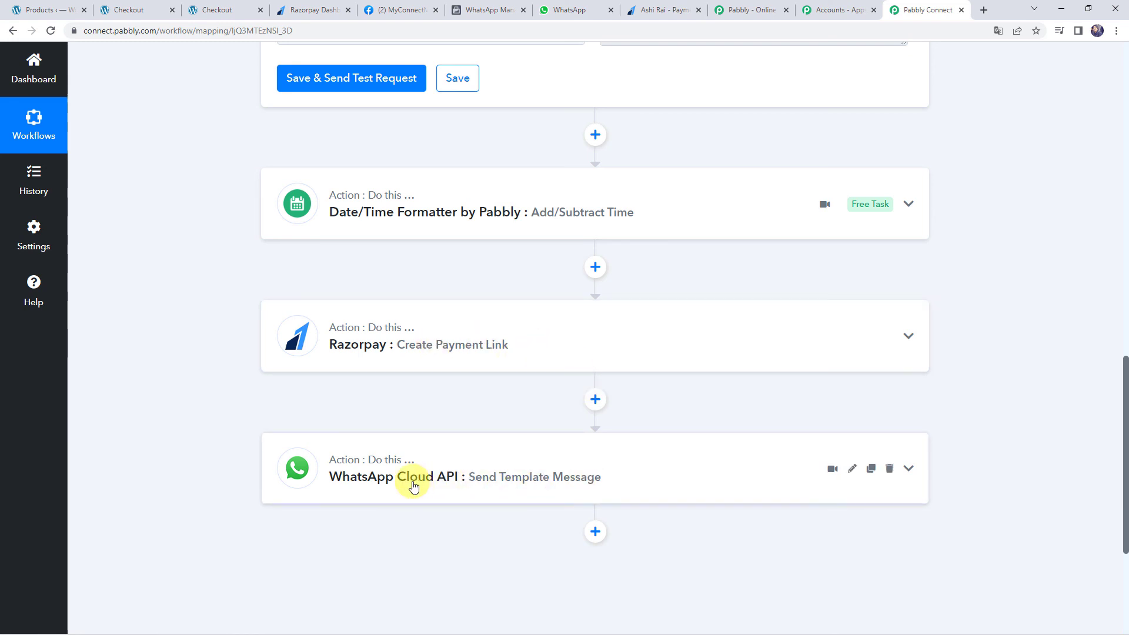
scroll(413, 486, up, 15)
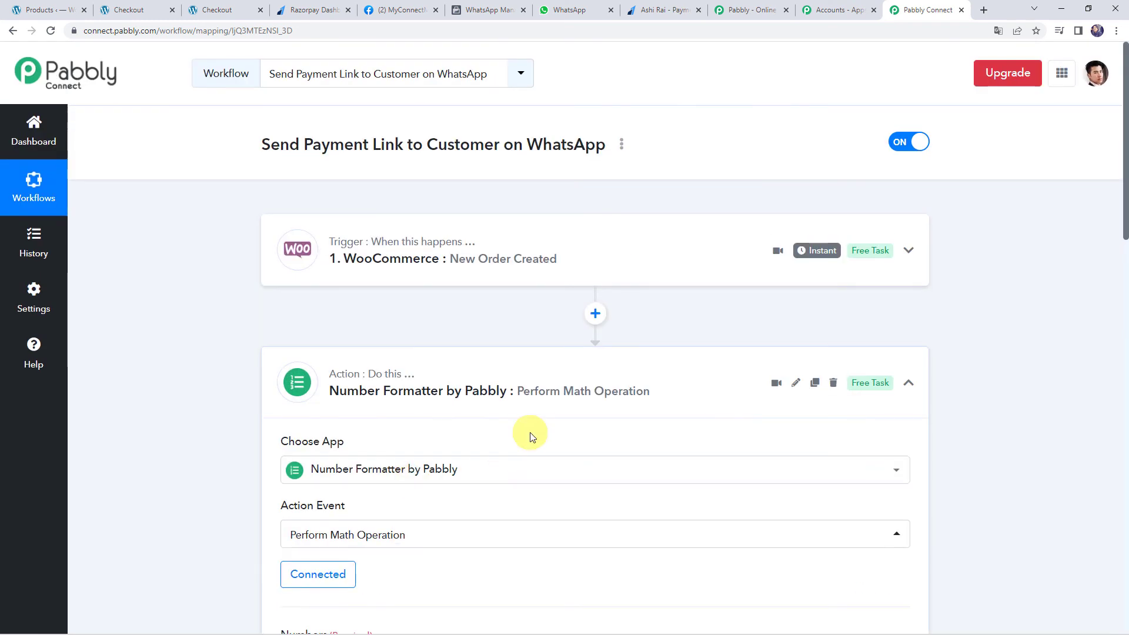
click(537, 375)
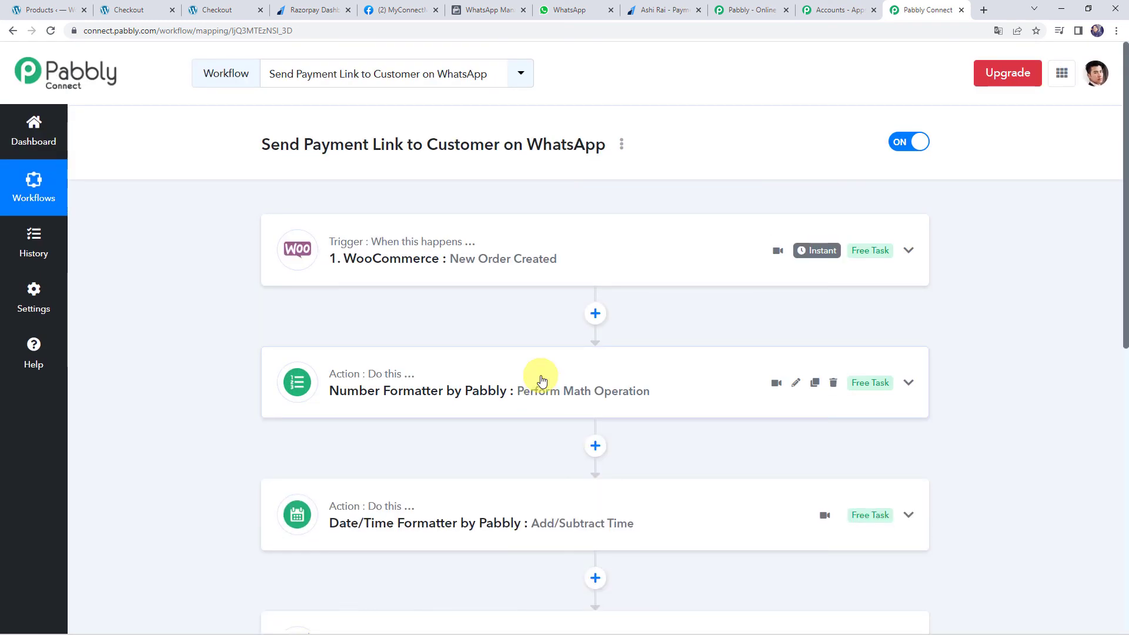